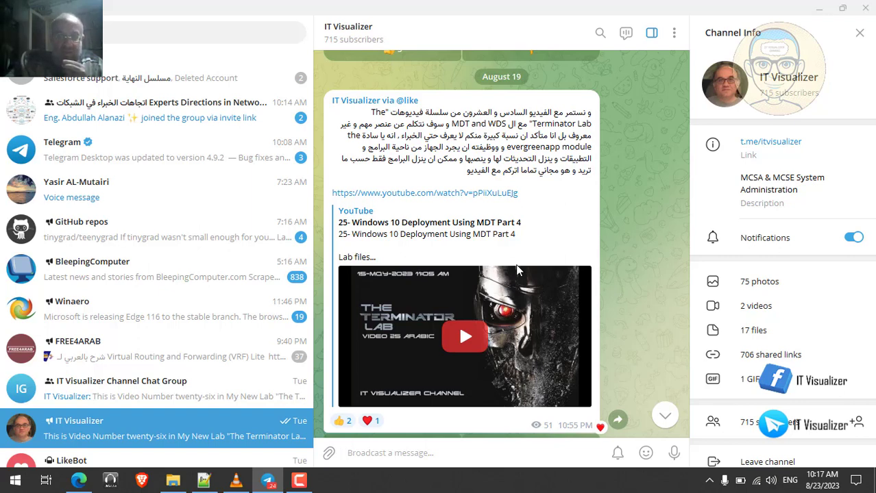
Bring the File Explorer window with the D:\MDT_Lab\Prereqs Notes folder in front of Telegram.
left_click(174, 481)
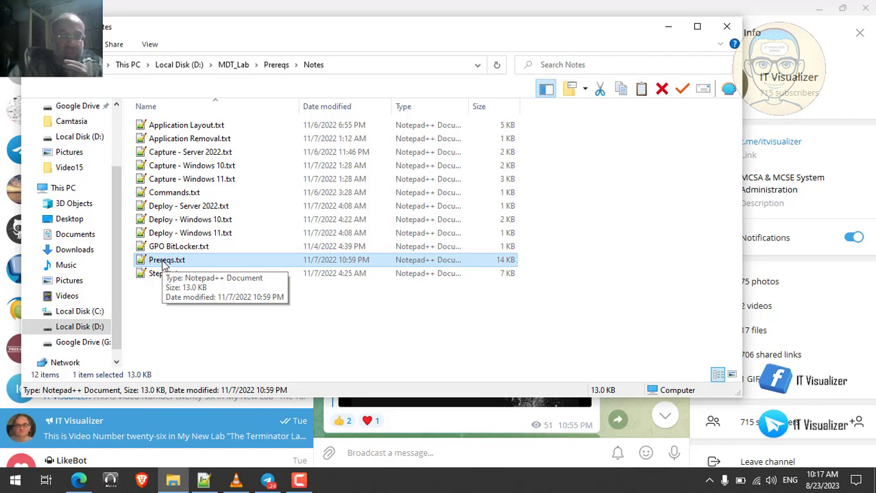
Select Steps.txt (7 KB) in the Notes folder's list of 12 text files.
left_click(159, 275)
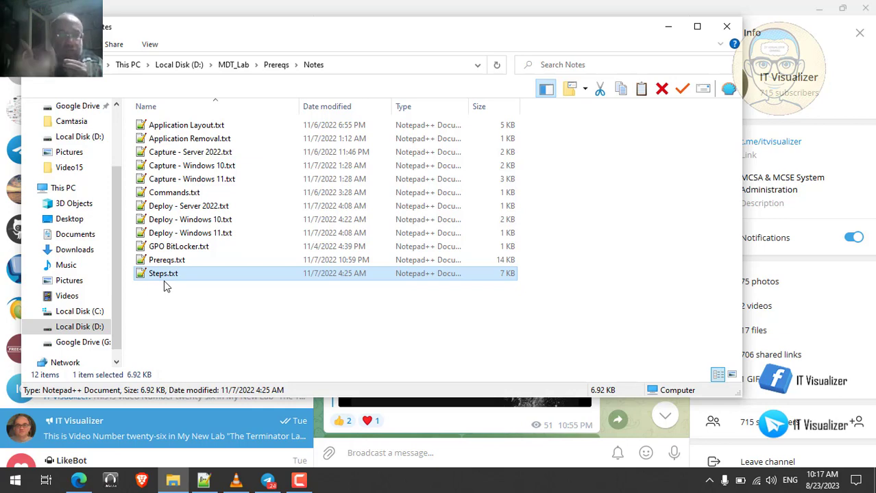
Switch to Notepad++ showing the 296-line Steps.txt lab checklist of VMs and specs.
left_click(206, 483)
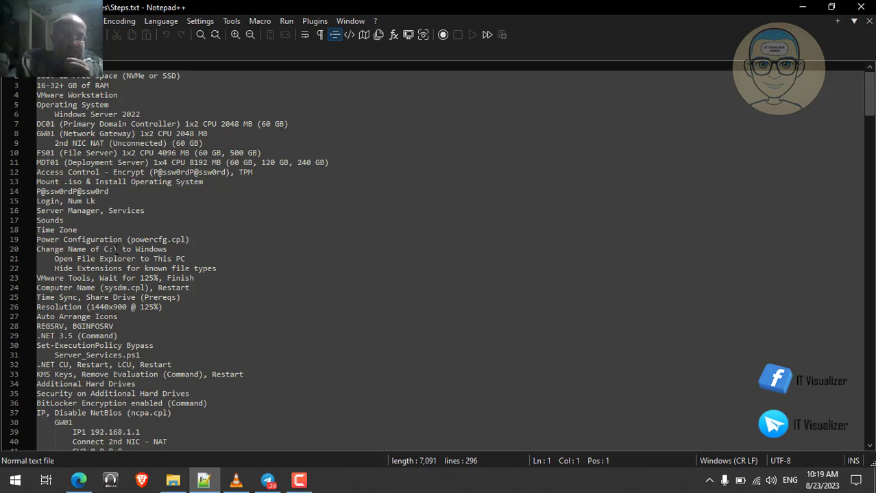
Minimize Notepad++, the Notes folder and Telegram to clear the desktop.
left_click(801, 7)
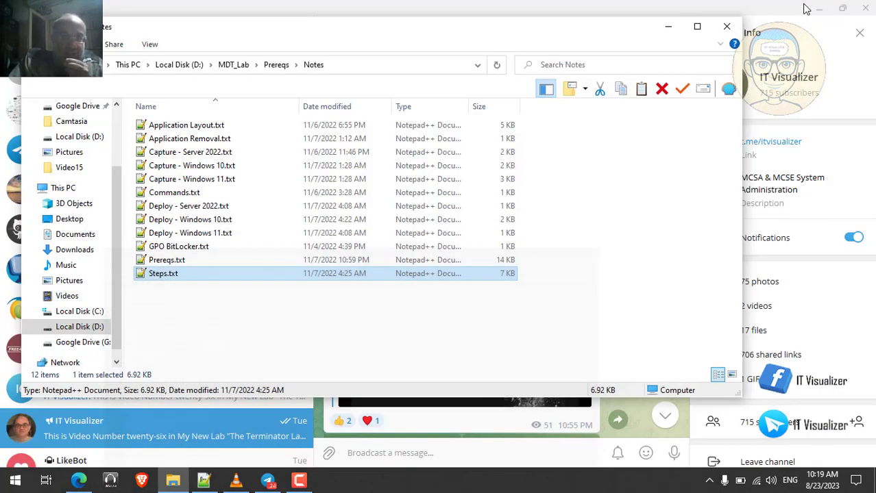
left_click(668, 27)
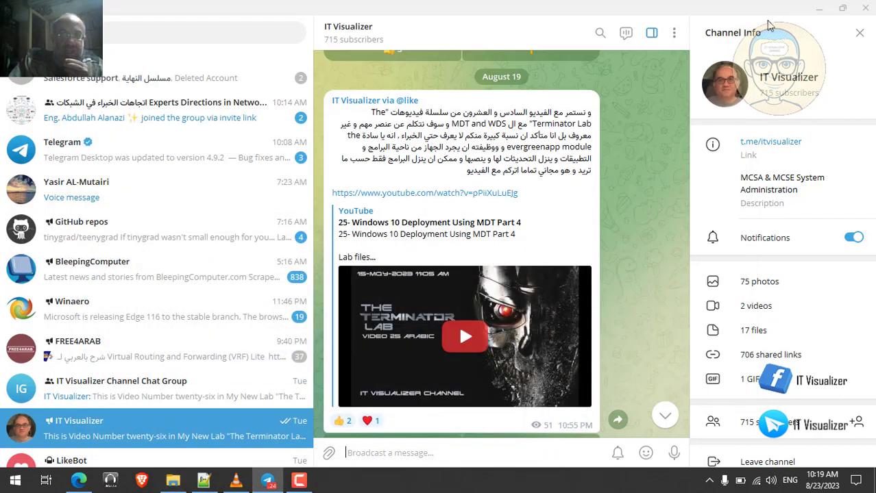
left_click(819, 8)
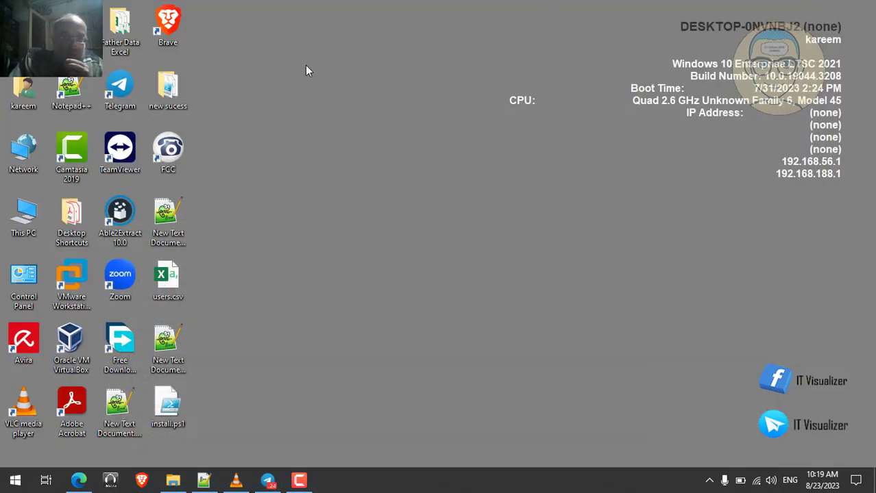
Open This PC and select Local Disk (C:), glancing back at Steps.txt in between.
double_click(25, 221)
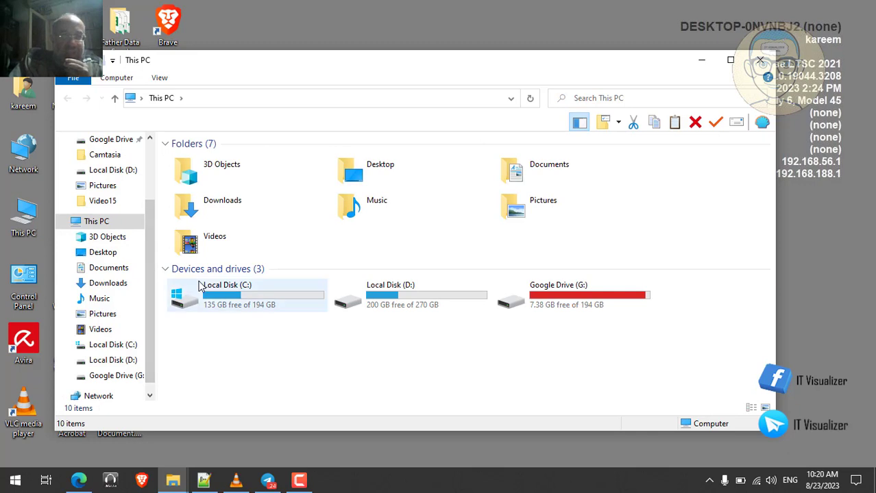
left_click(221, 292)
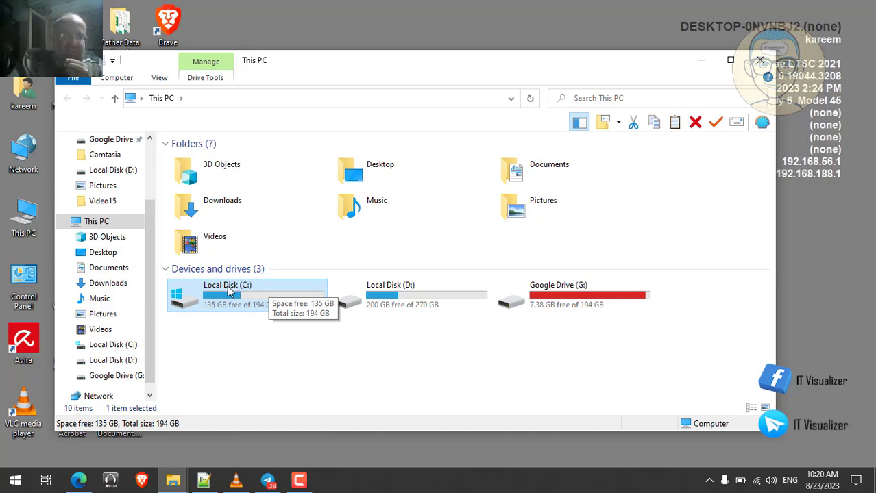
left_click(204, 482)
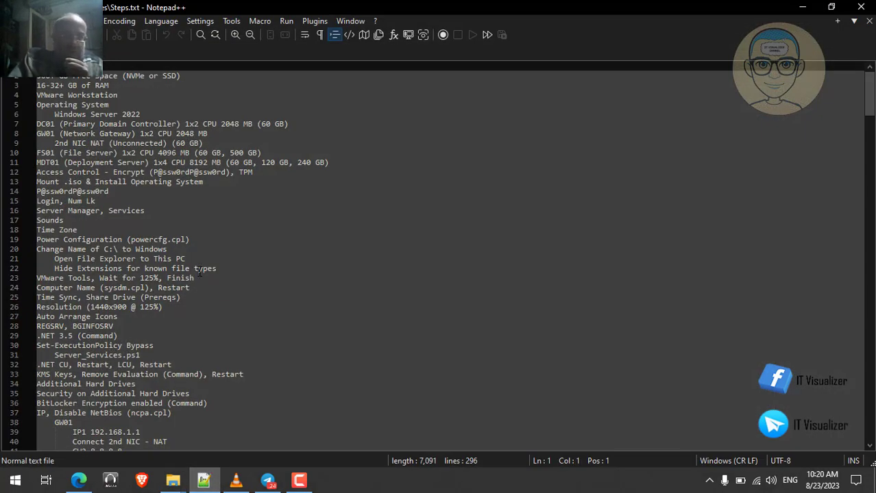
left_click(802, 9)
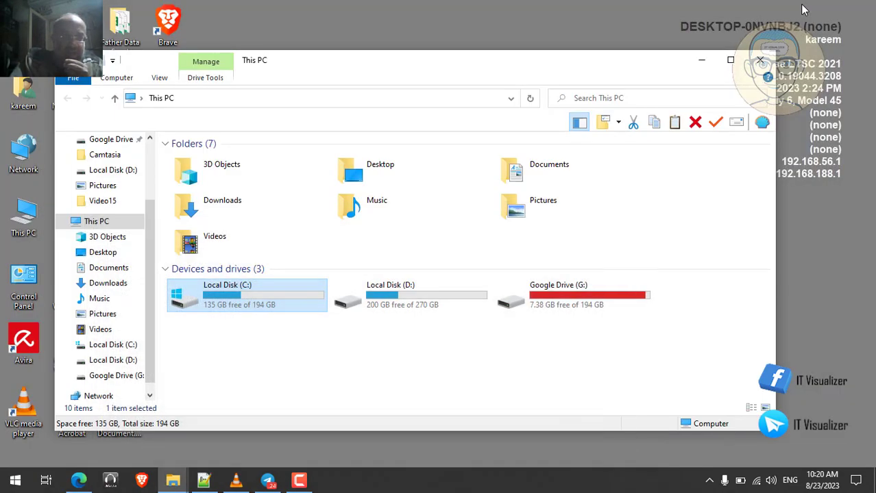
Select New Text Document (2).txt and users.csv on the desktop, then return to Steps.txt.
left_click(703, 63)
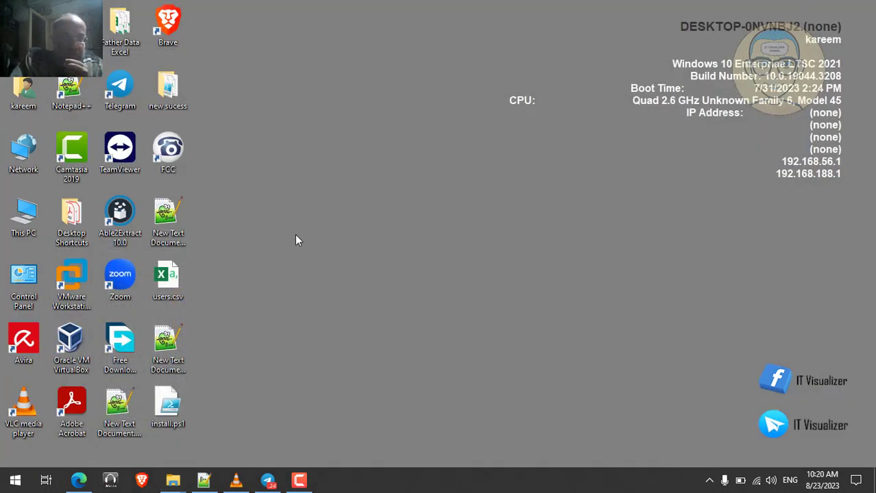
left_click(175, 351)
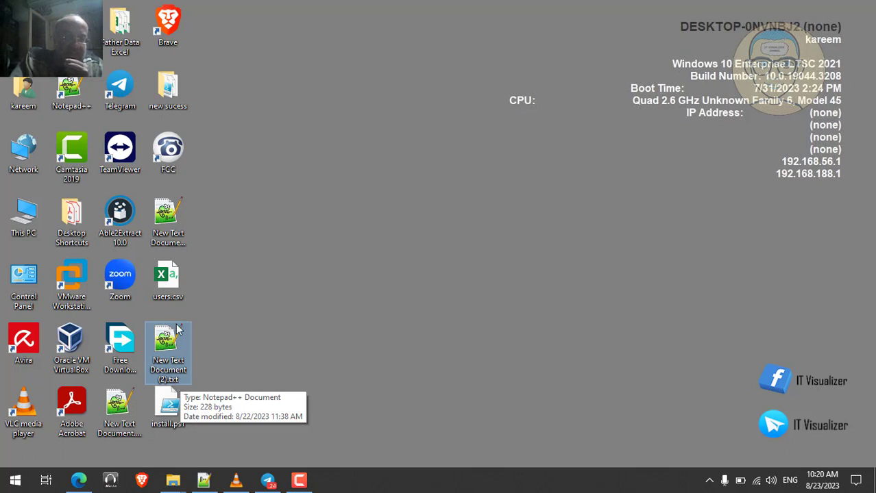
left_click(172, 277)
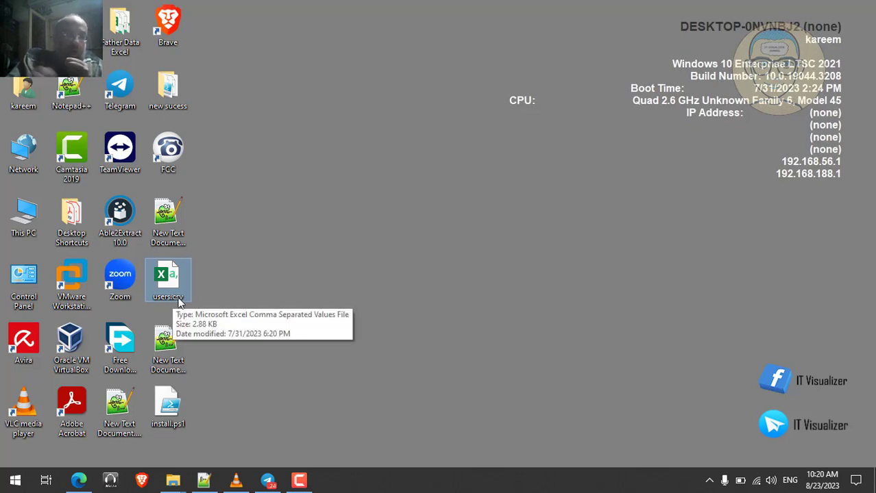
left_click(203, 479)
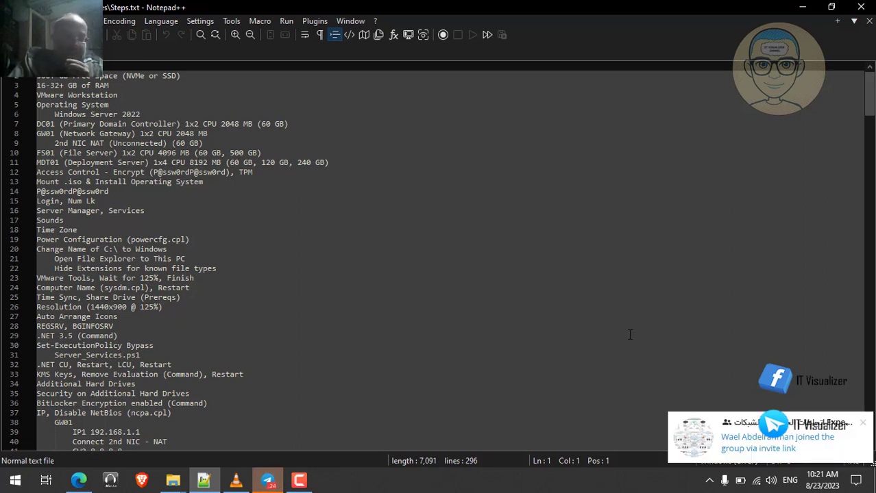
Close the Telegram notification toast and scroll the Steps.txt checklist slightly.
left_click(863, 425)
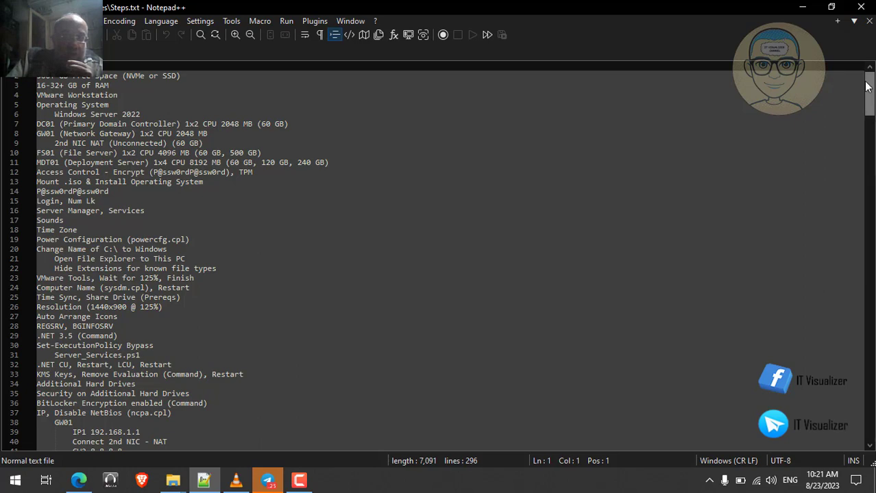
mouse_move(869, 92)
left_mouse_down()
mouse_move(855, 177)
mouse_move(869, 83)
left_mouse_up()
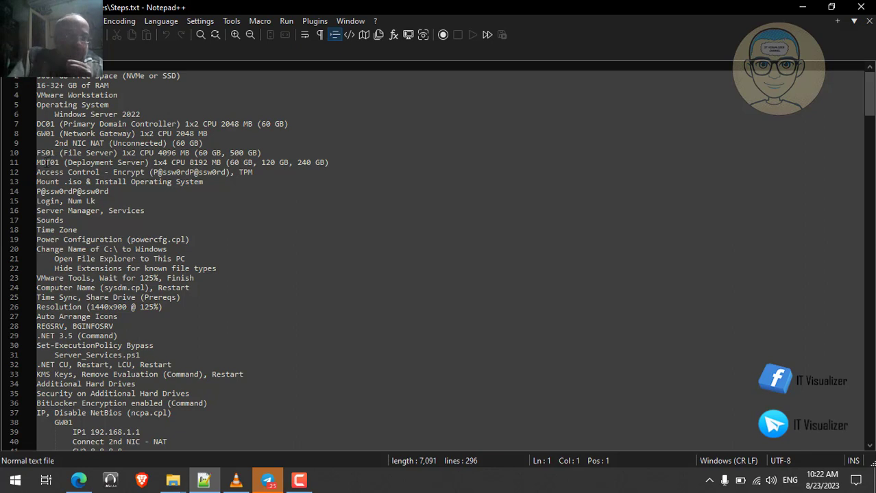
double_click(54, 162)
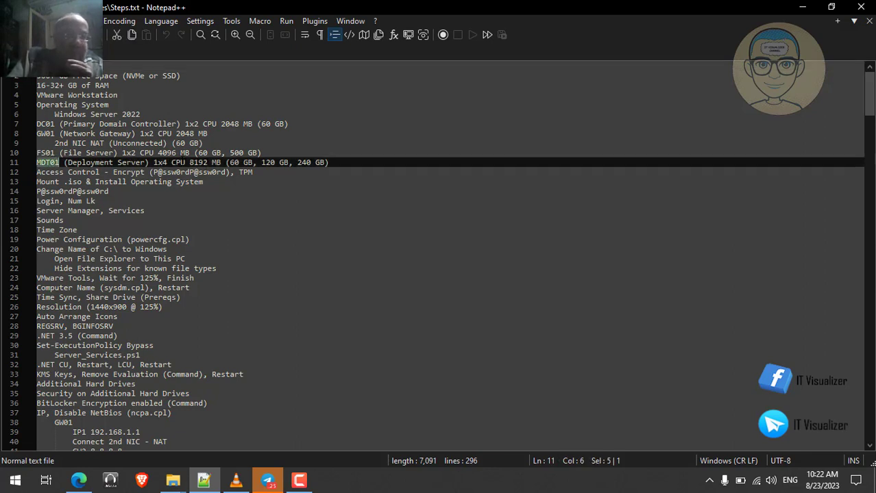
double_click(54, 152)
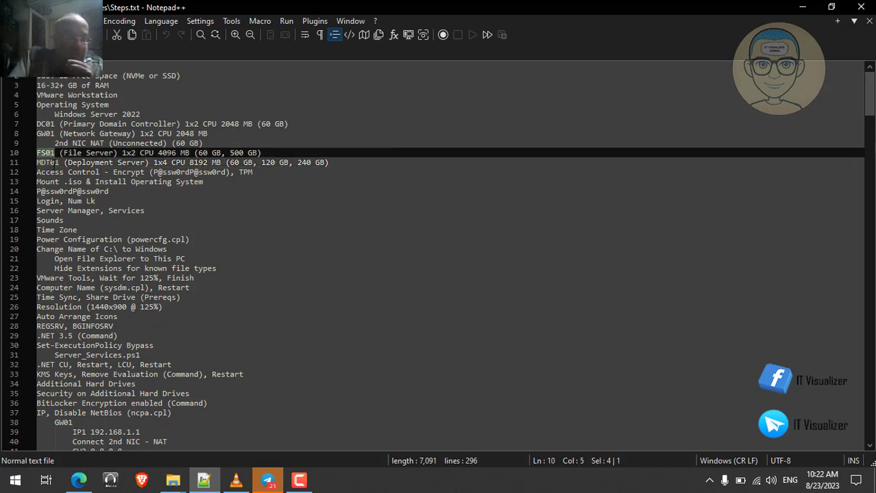
double_click(55, 162)
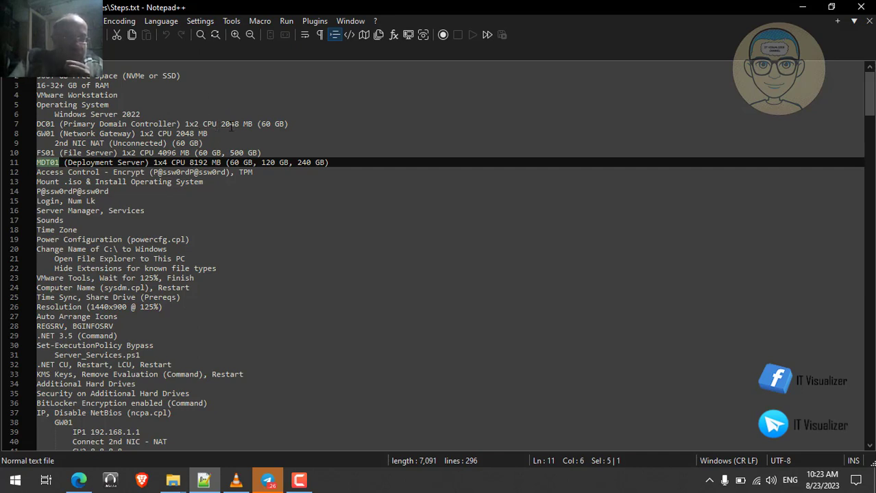
left_click(231, 124)
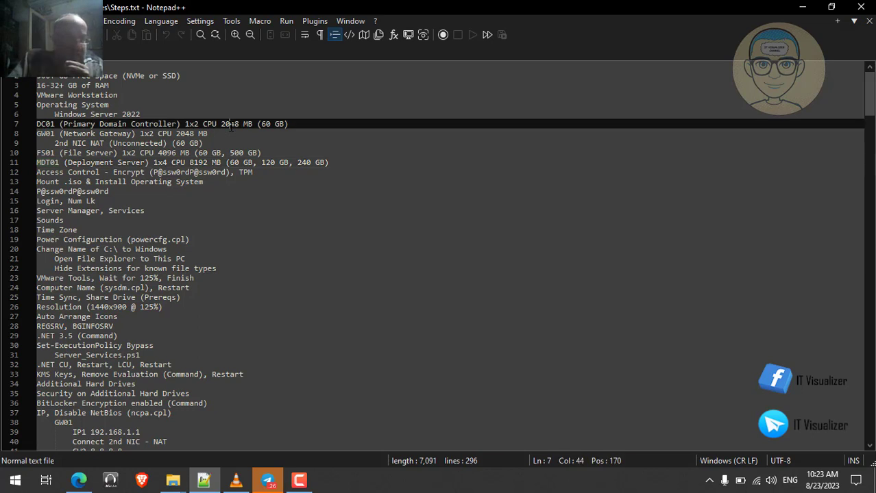
left_click(45, 152)
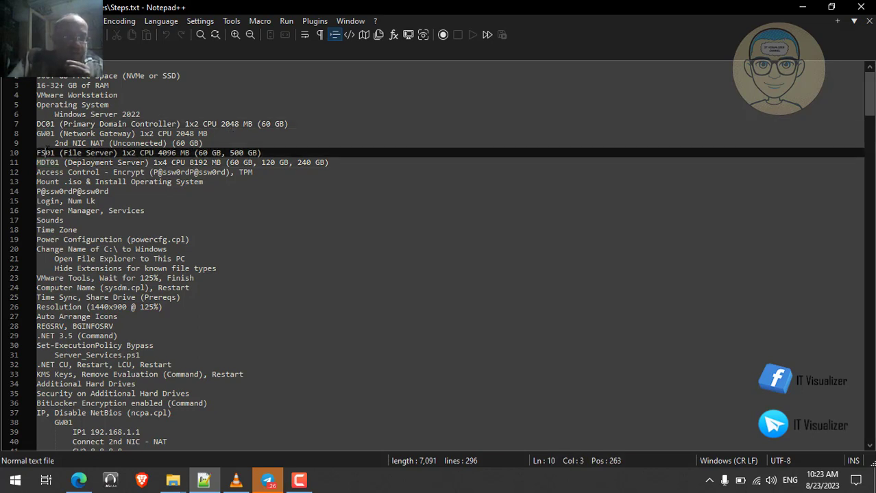
left_click(51, 162)
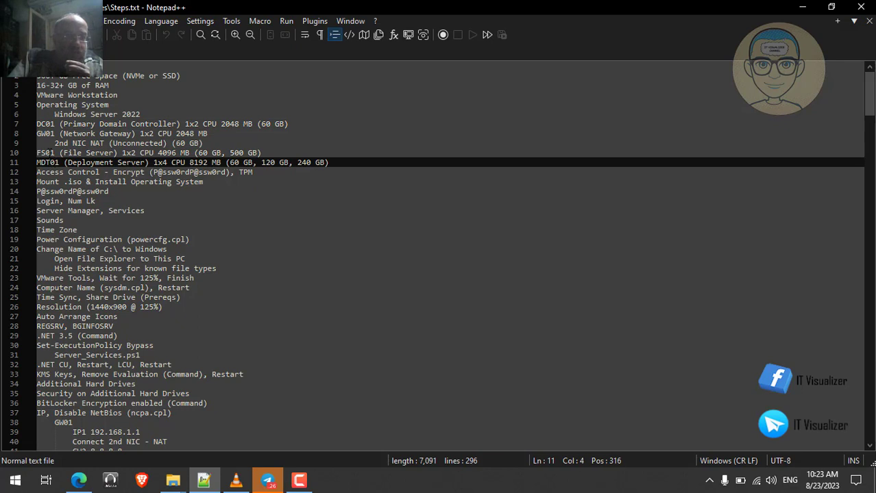
left_click(50, 152)
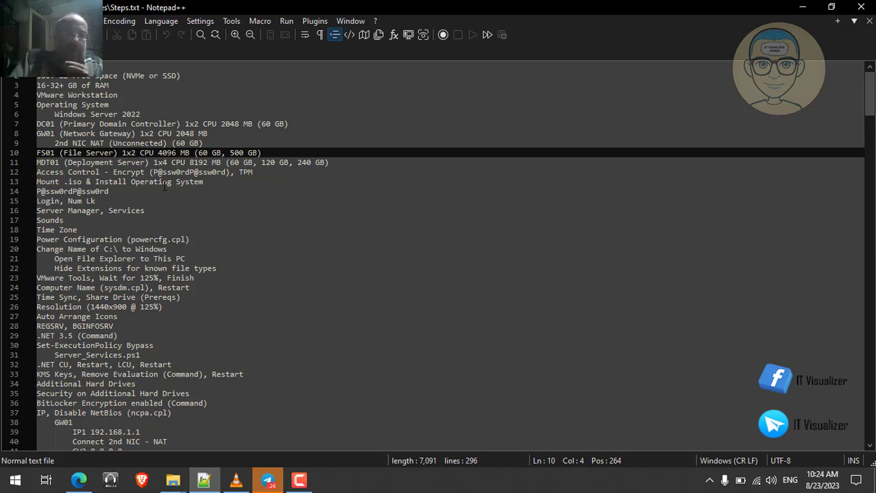
Resume the lab video full screen in VLC, then bring up Commands.txt's context menu.
left_click(802, 7)
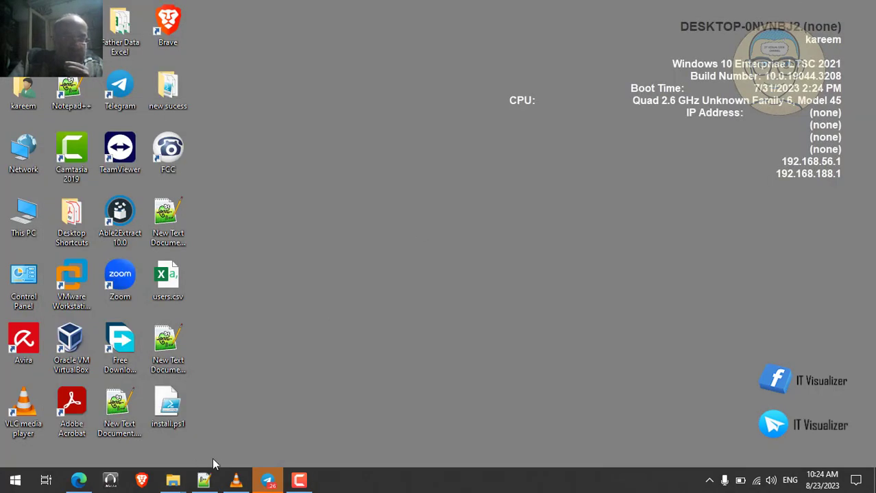
left_click(235, 482)
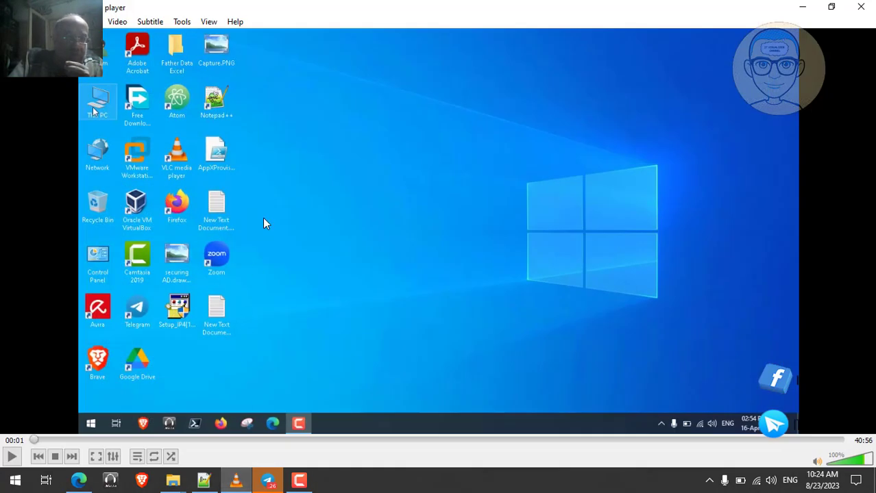
double_click(265, 225)
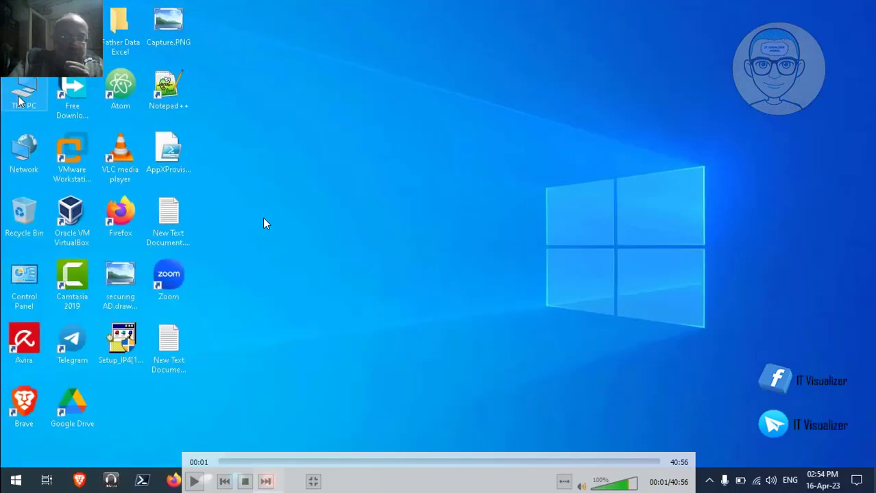
left_click(195, 482)
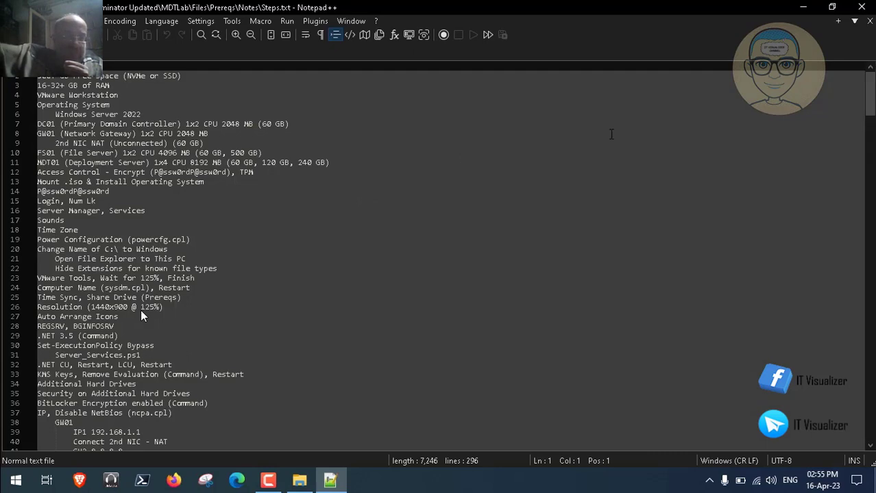
left_click(802, 7)
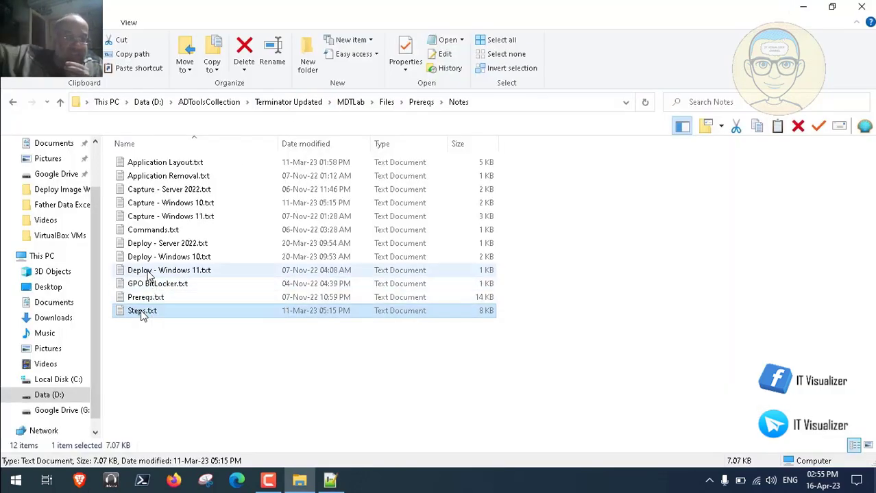
right_click(146, 232)
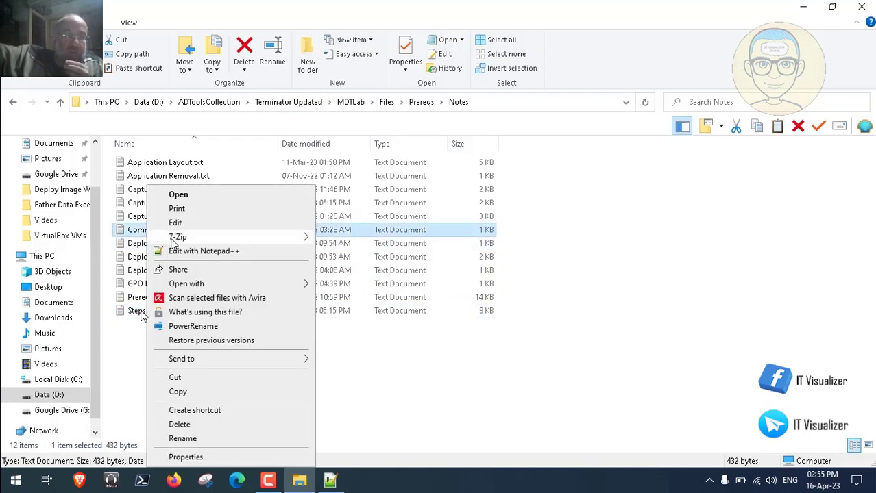
Open Commands.txt with Notepad++ to view its six DISM and Install-WindowsFeature commands.
left_click(179, 251)
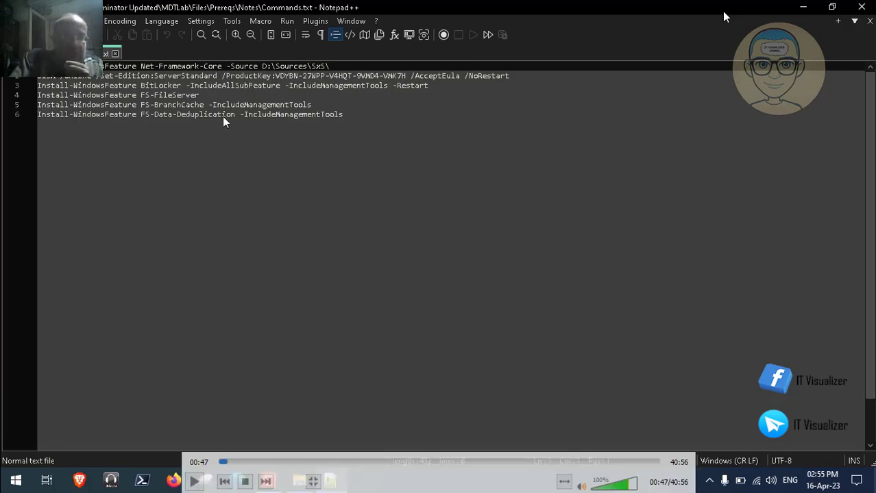
Toggle the lab video out of and back into full screen, then resume playback.
double_click(444, 185)
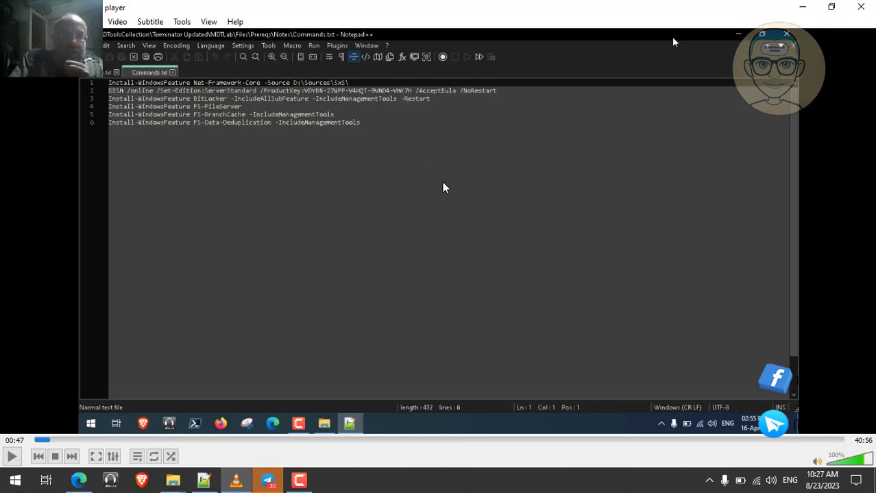
double_click(443, 185)
left_click(194, 481)
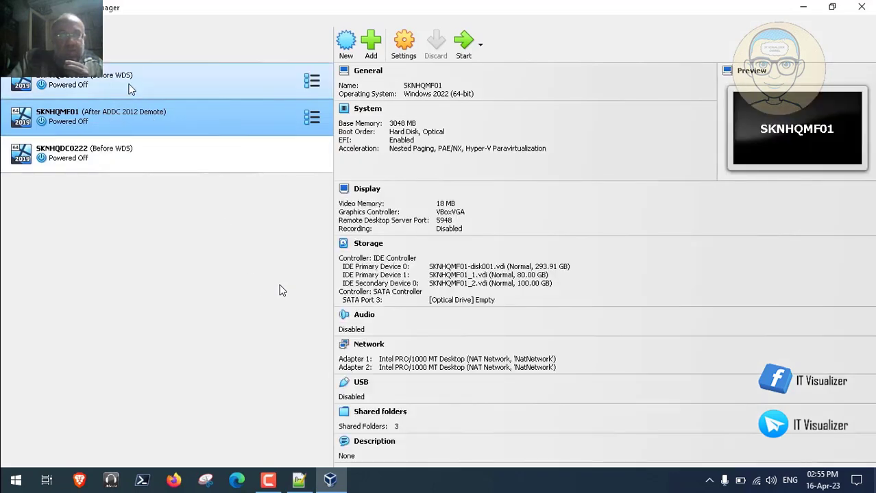
Select the SKNHQDC0122 (Before WDS) VM, pausing and resuming the recording until it boots.
left_click(274, 82)
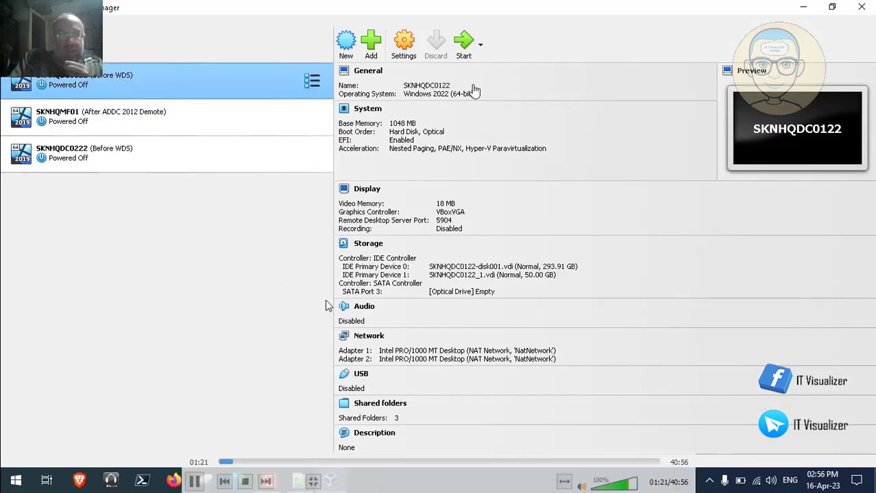
left_click(200, 482)
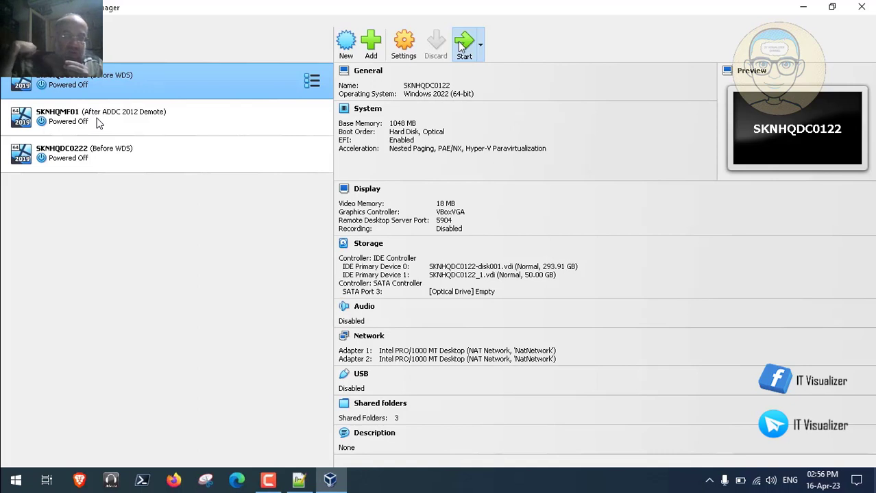
mouse_move(113, 109)
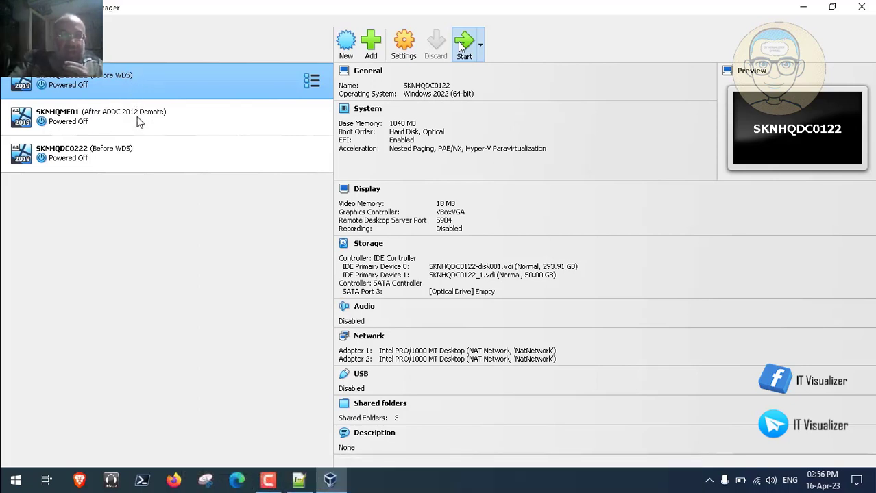
mouse_move(160, 112)
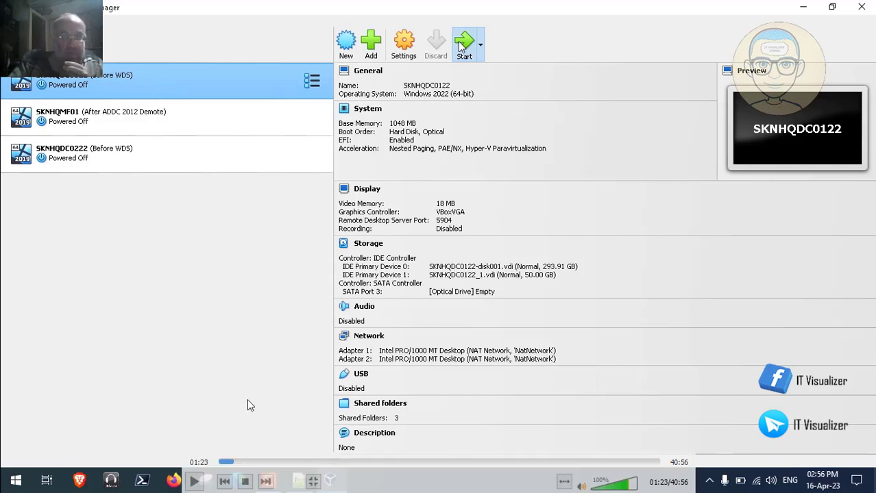
left_click(194, 482)
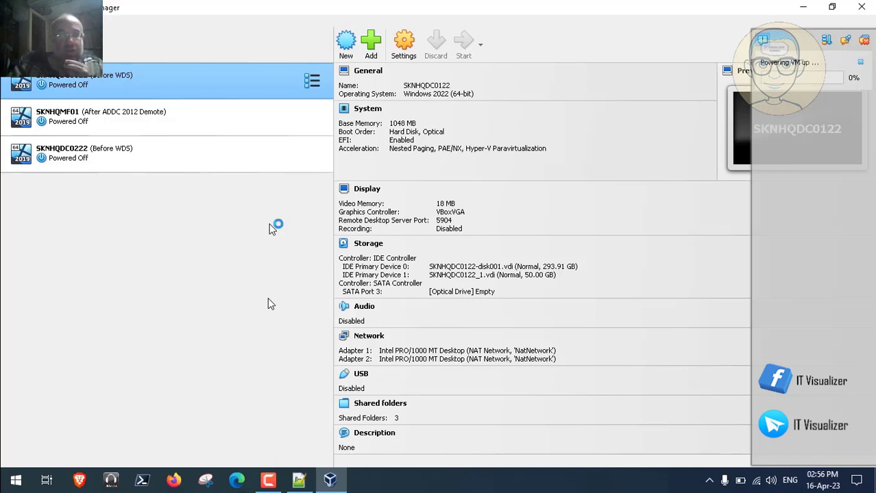
mouse_move(277, 291)
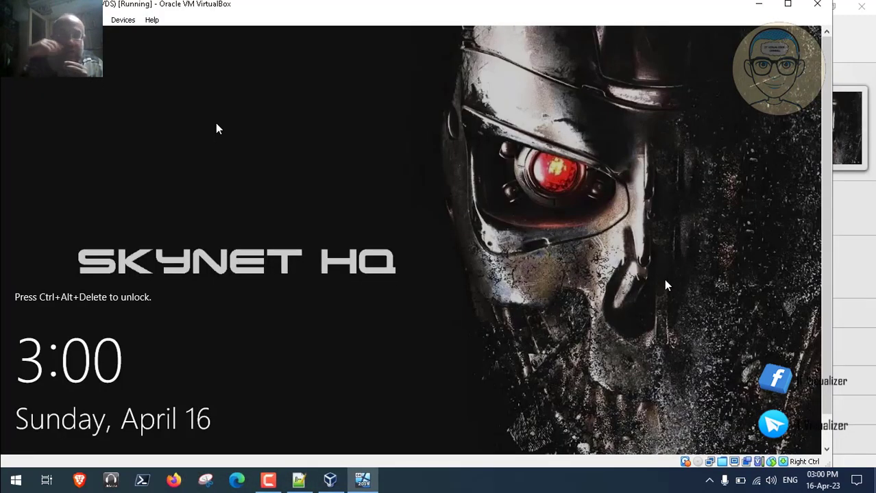
Leave fullscreen, minimize VLC briefly, then restore it and resume the lab recording.
mouse_move(211, 372)
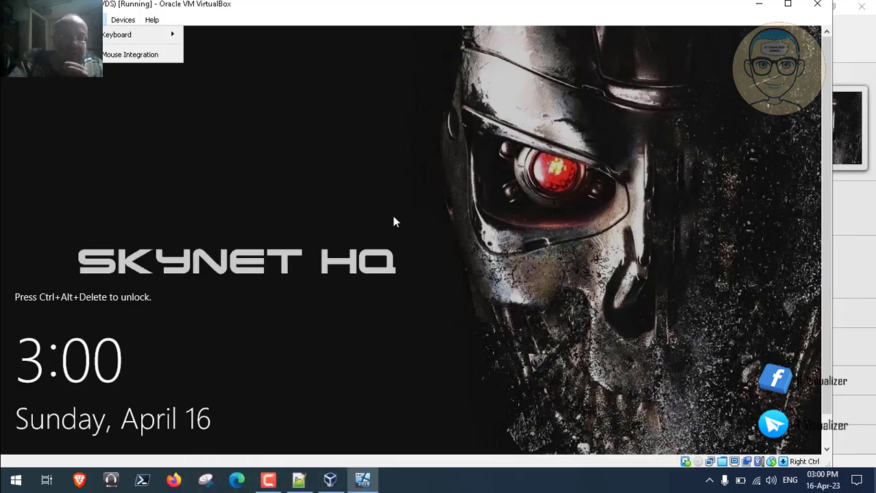
key("Escape")
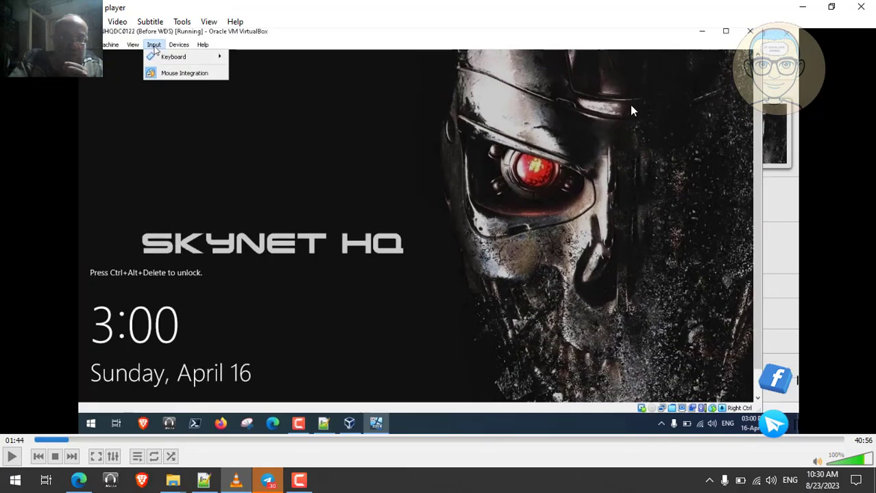
left_click(800, 7)
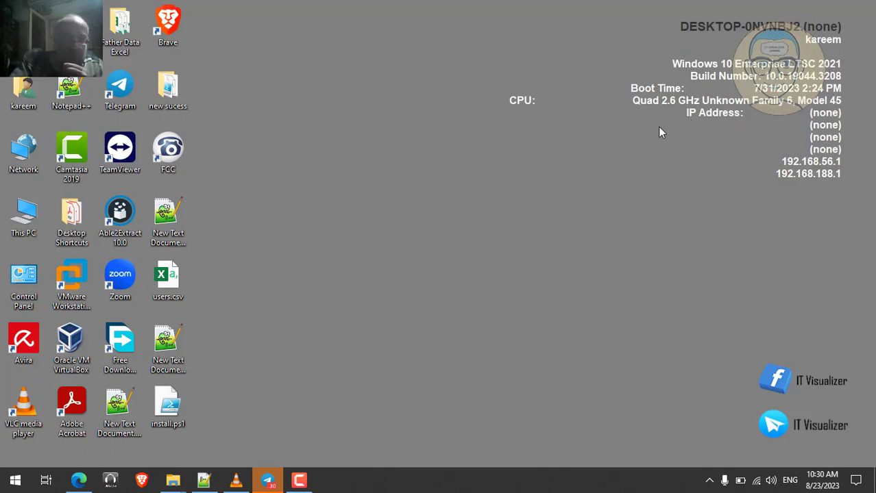
left_click(236, 480)
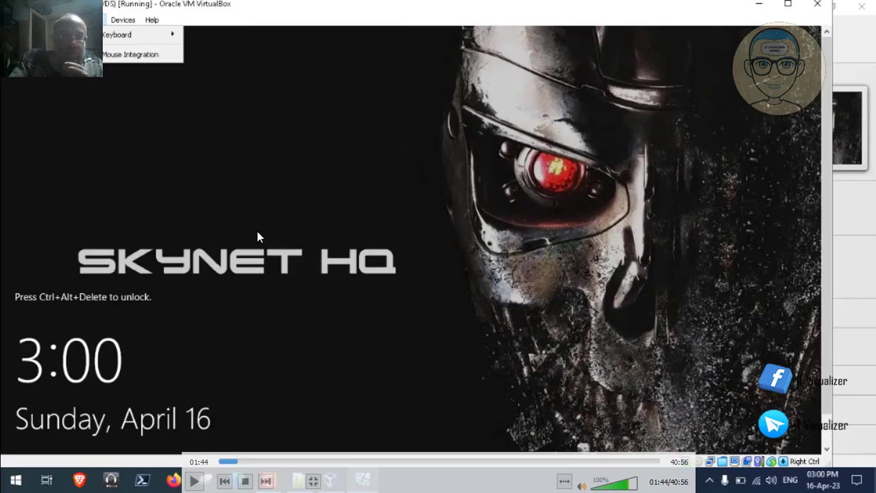
left_click(194, 481)
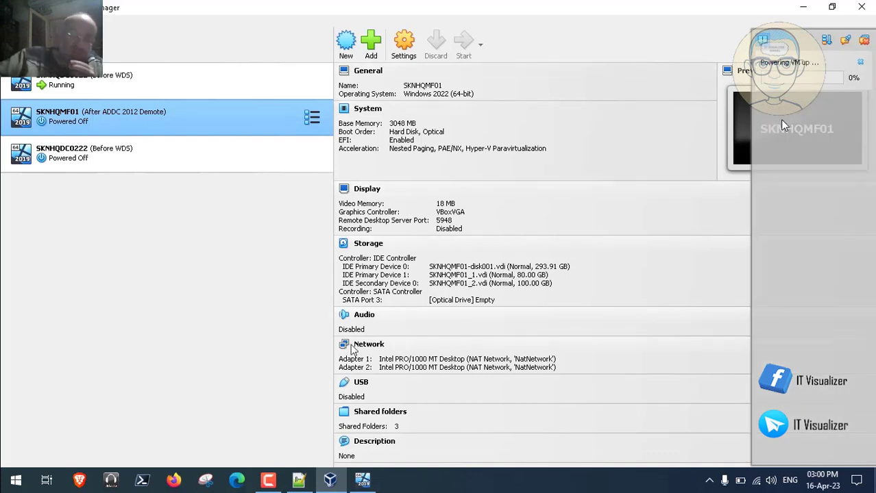
Play the recording with one short pause until the SKNHQMF01 VM reaches its boot spinner.
left_click(268, 480)
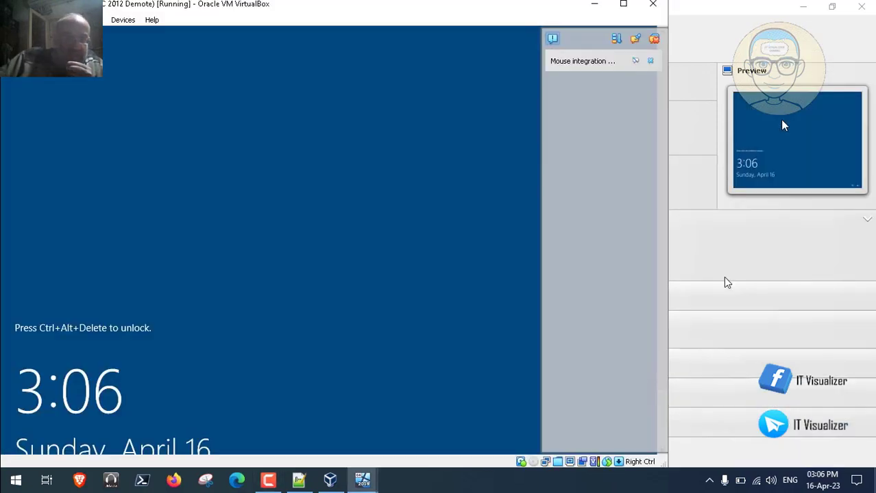
left_click(654, 39)
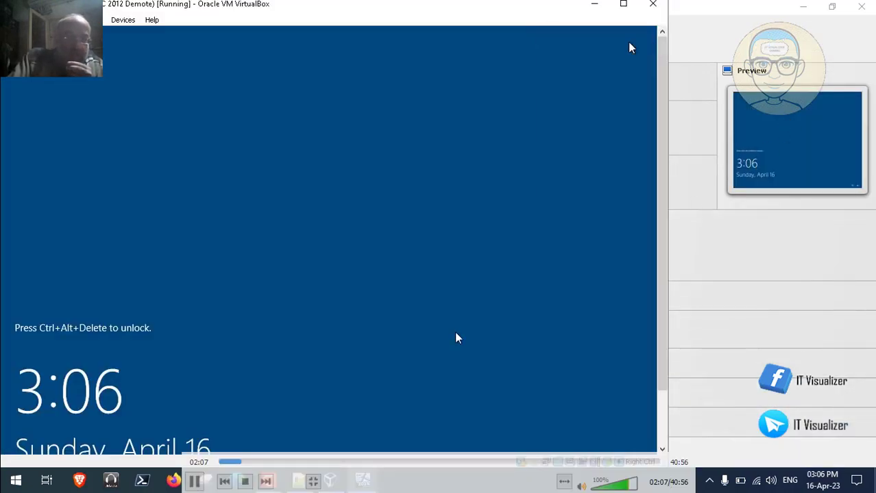
left_click(93, 20)
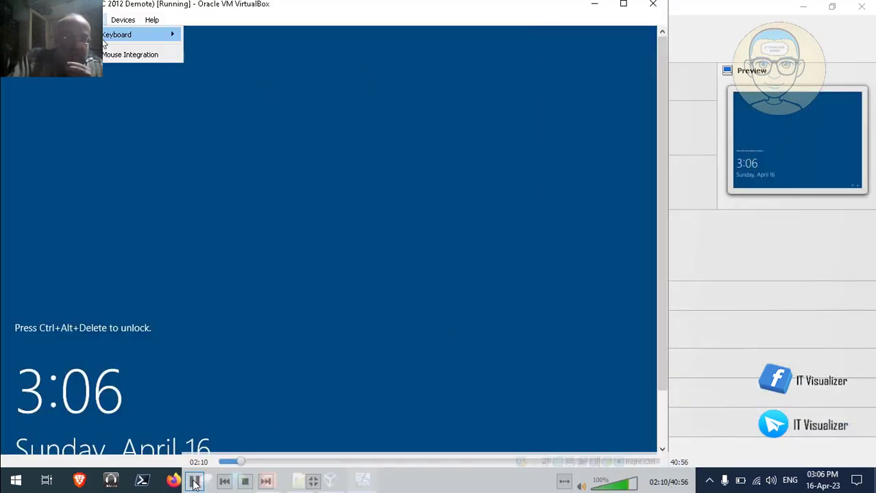
mouse_move(137, 34)
left_click(194, 483)
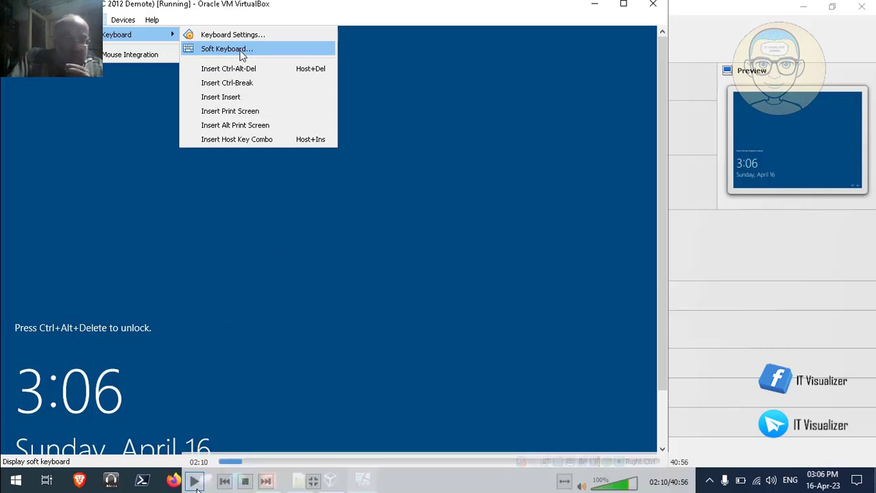
left_click(196, 483)
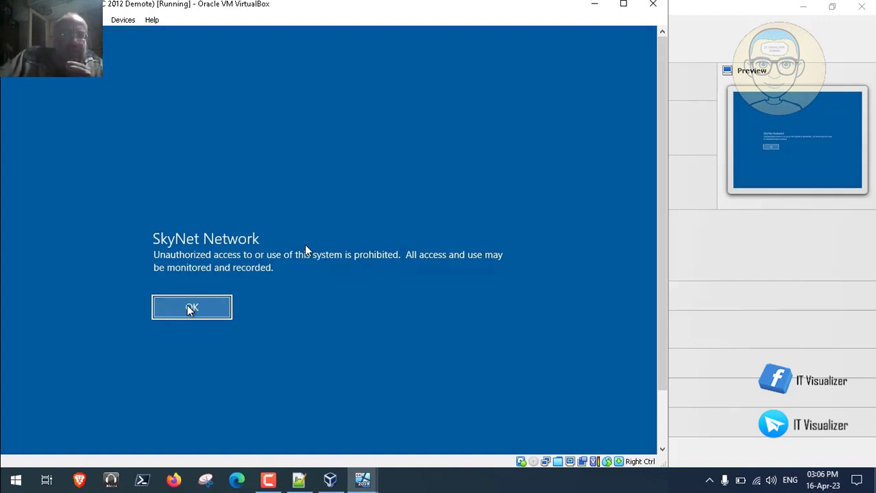
left_click(222, 314)
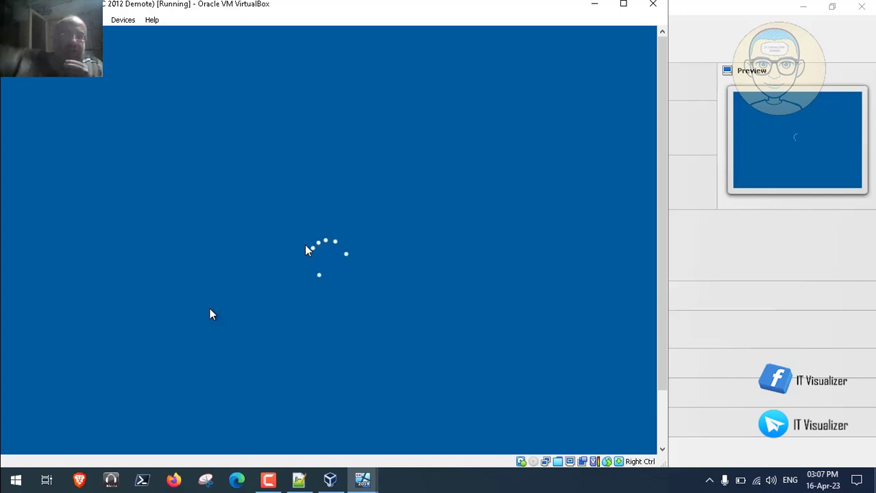
Sign in to the SKYNET HQ server with the account's username and password.
left_click(269, 480)
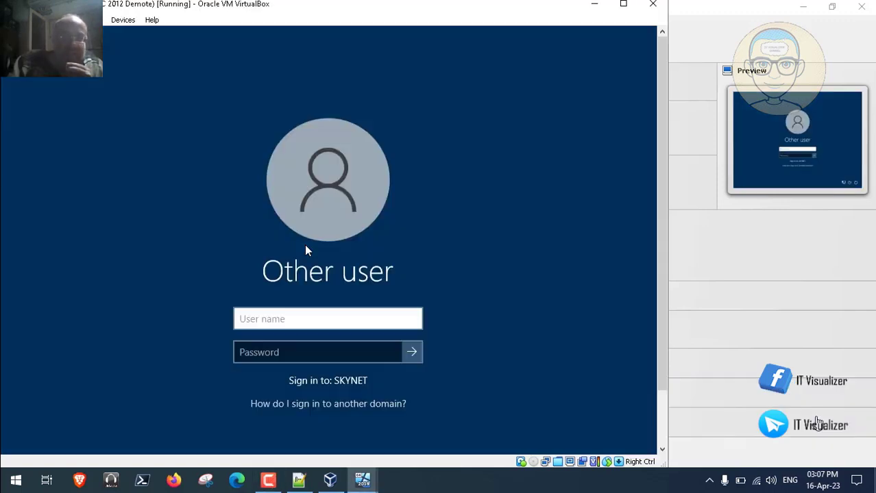
left_click(290, 320)
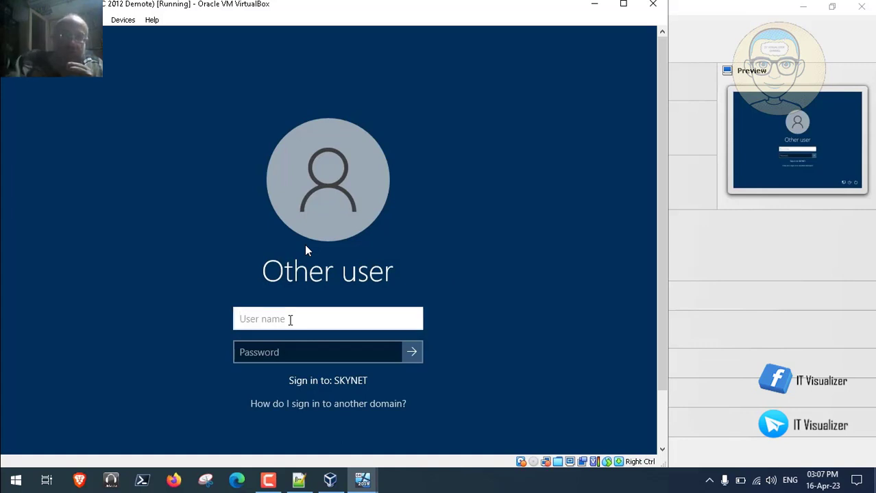
type("kraouf")
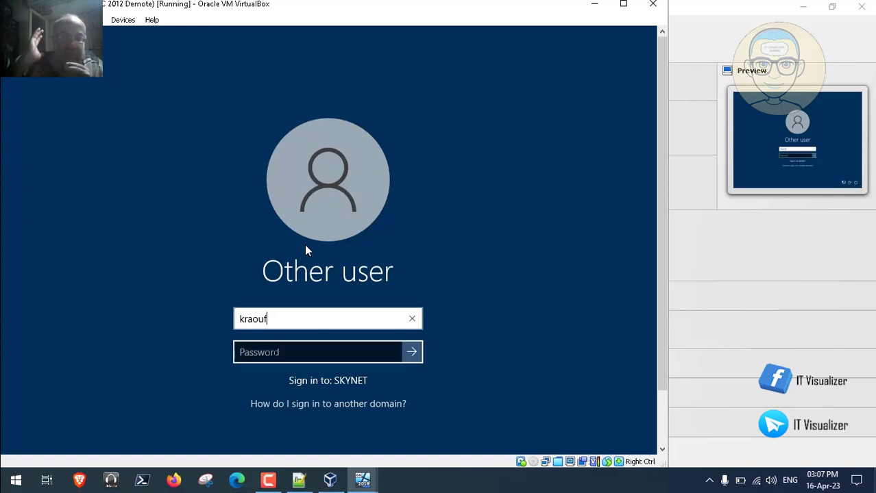
left_click(272, 354)
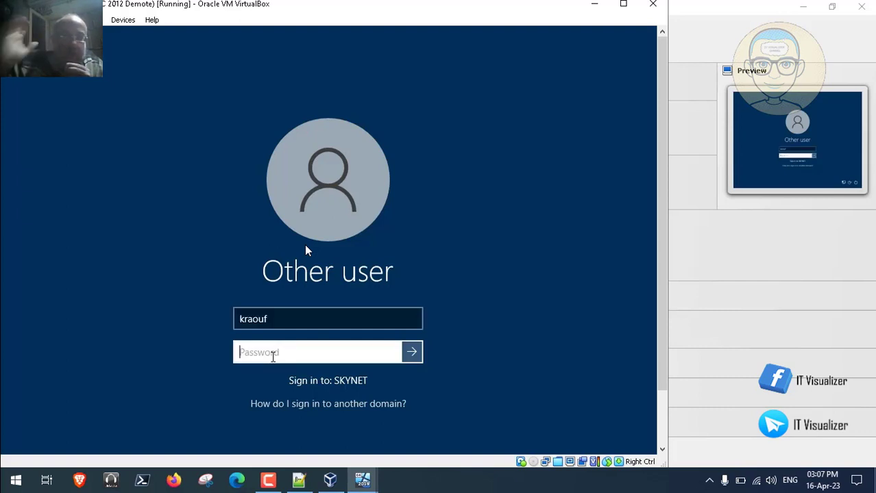
type("•••••")
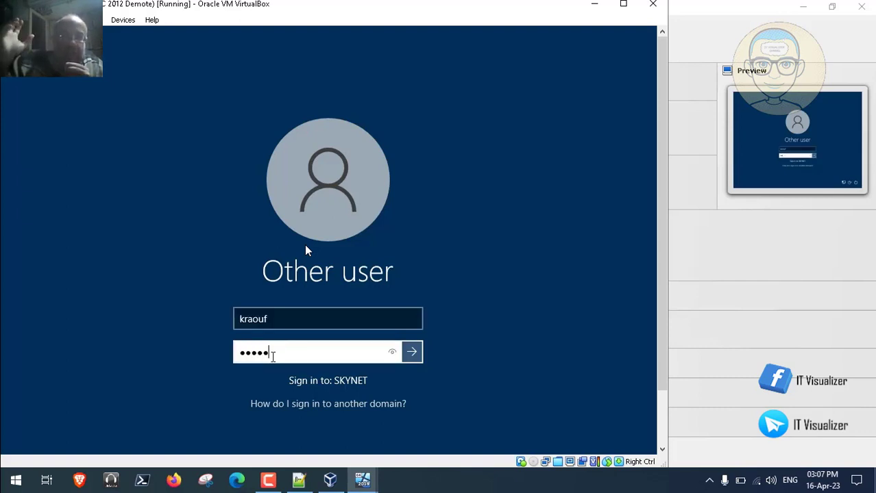
type("•••")
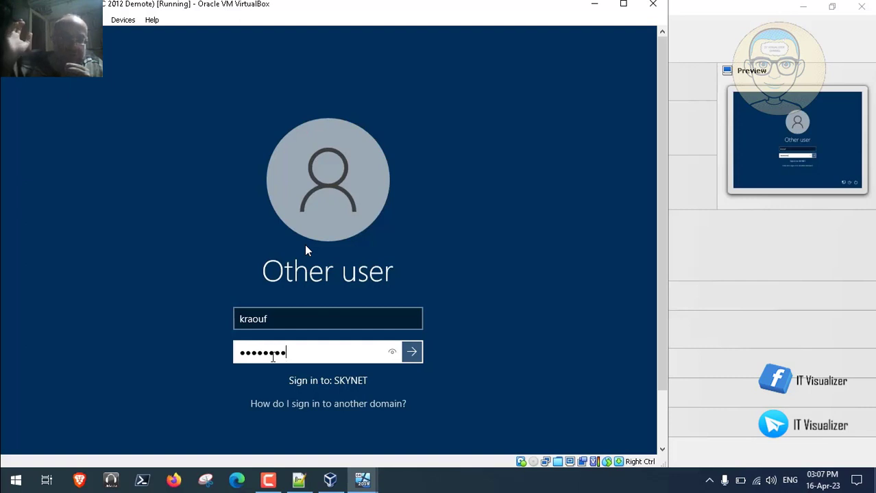
type("••")
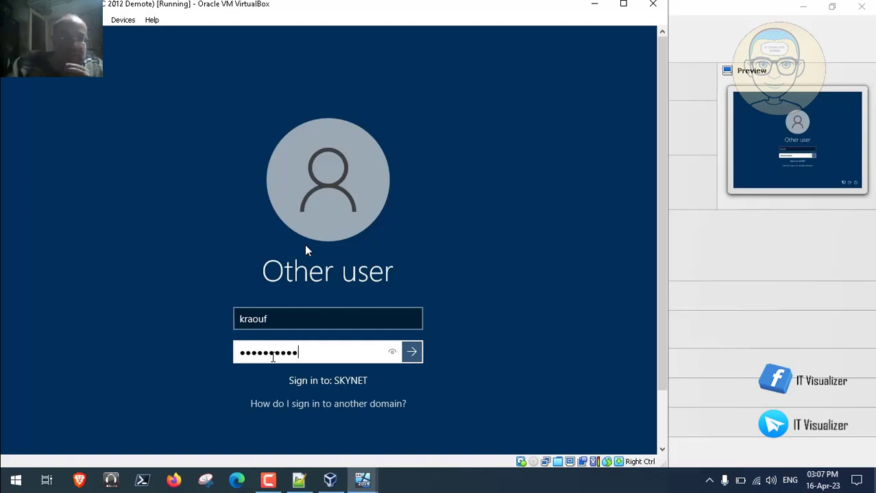
key("Return")
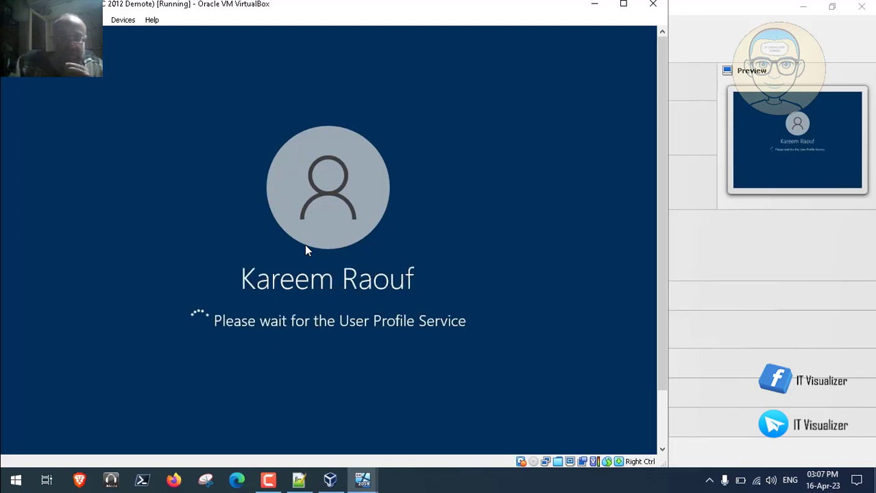
Reveal the guest desktop and taskbar, and bring Steps.txt in Notepad++ to the front.
key("F10")
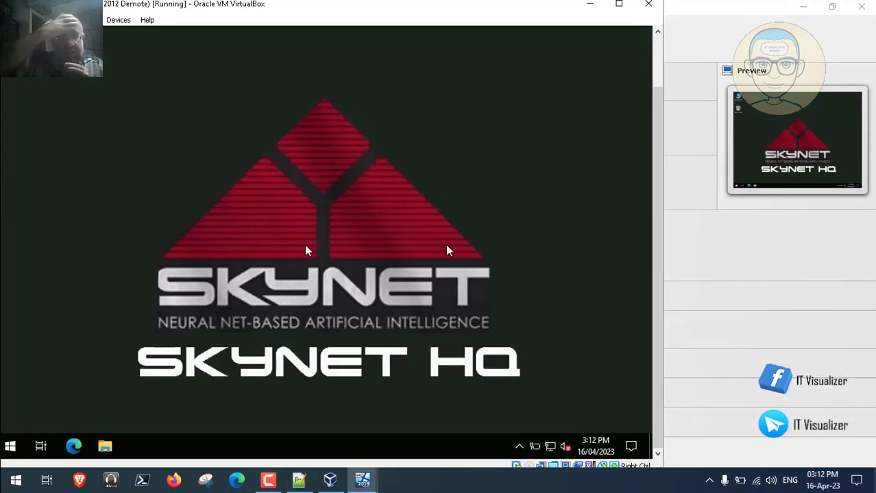
left_click(654, 73)
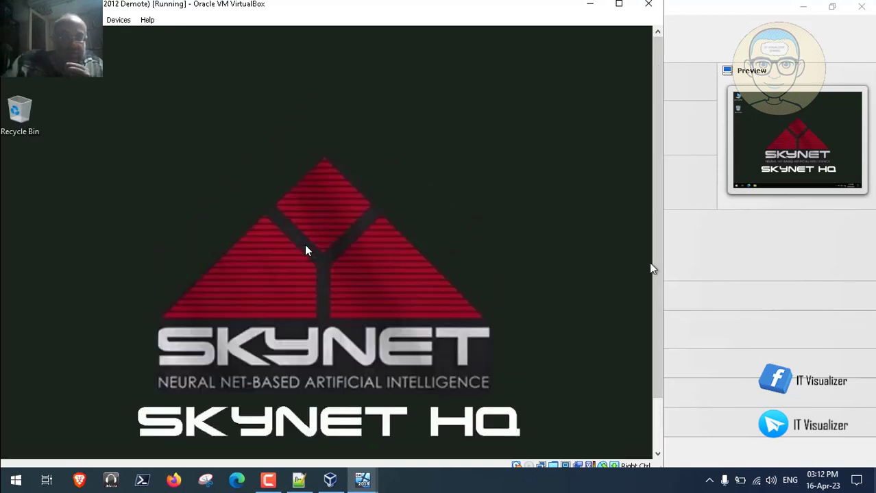
left_click(659, 420)
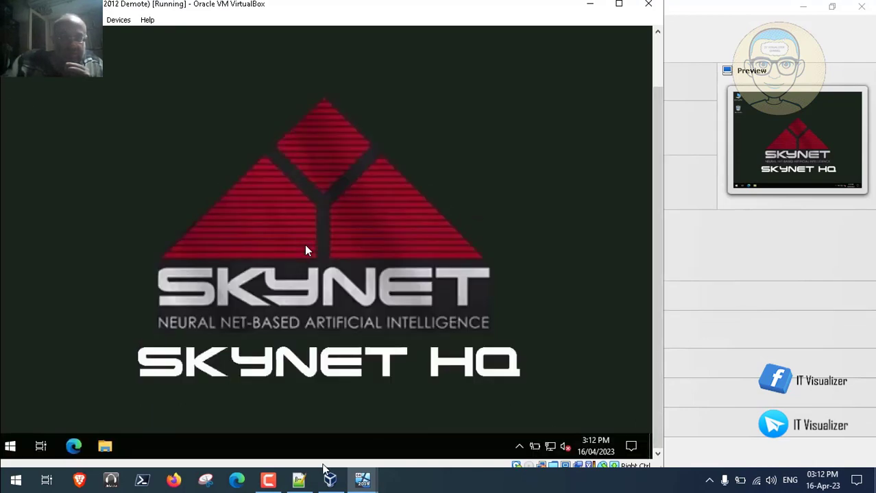
left_click(299, 480)
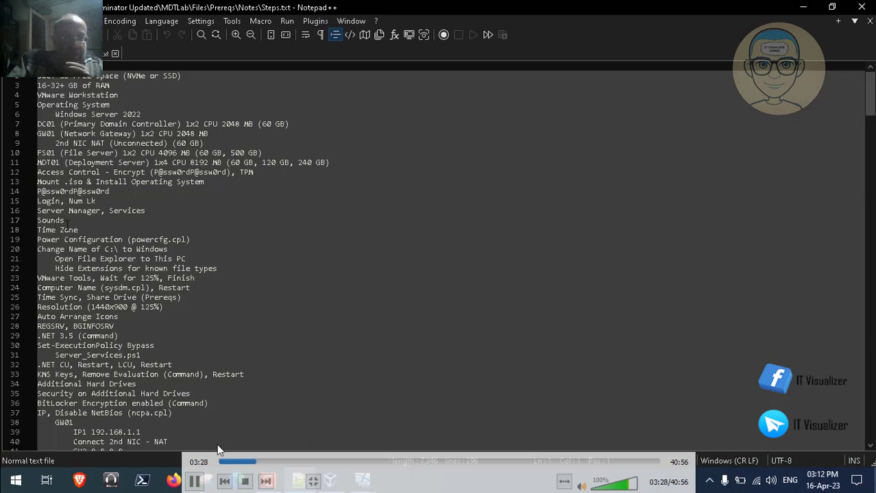
Pause the lab video at 03:29, exit fullscreen, and minimize VLC to show the desktop.
left_click(195, 482)
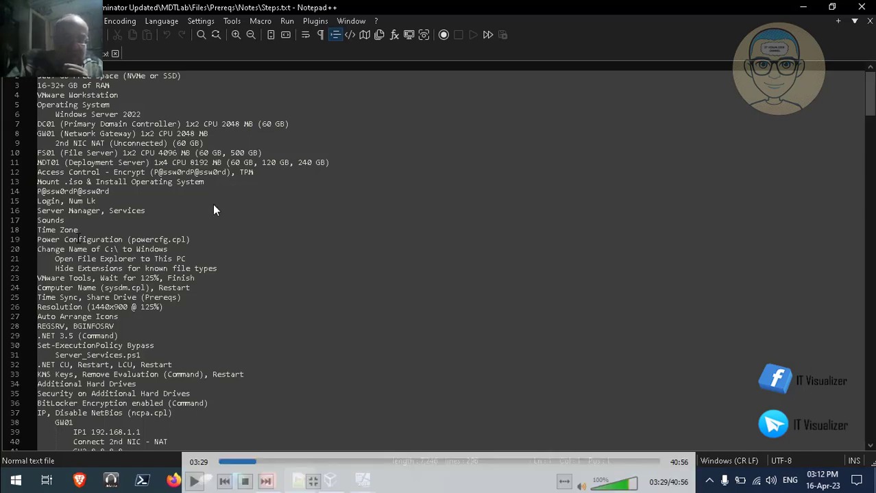
double_click(269, 288)
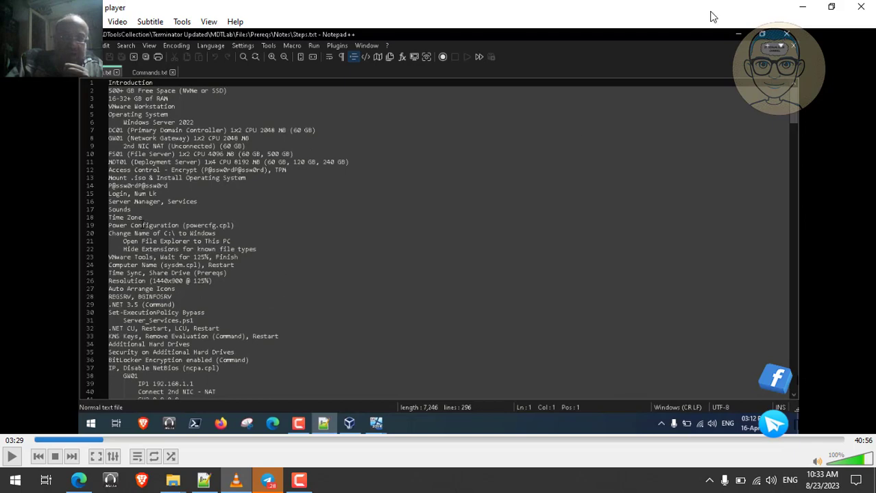
left_click(800, 7)
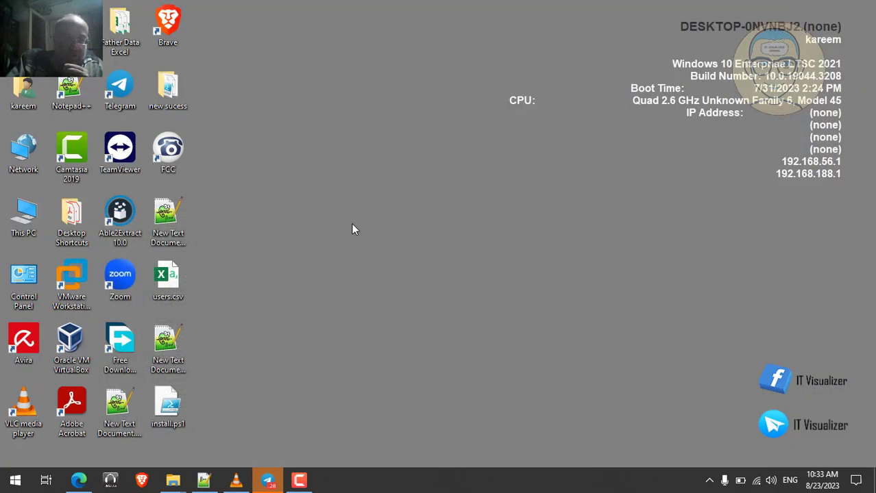
In a new Edge tab, search Bing for 'num lock keyboard'.
left_click(80, 483)
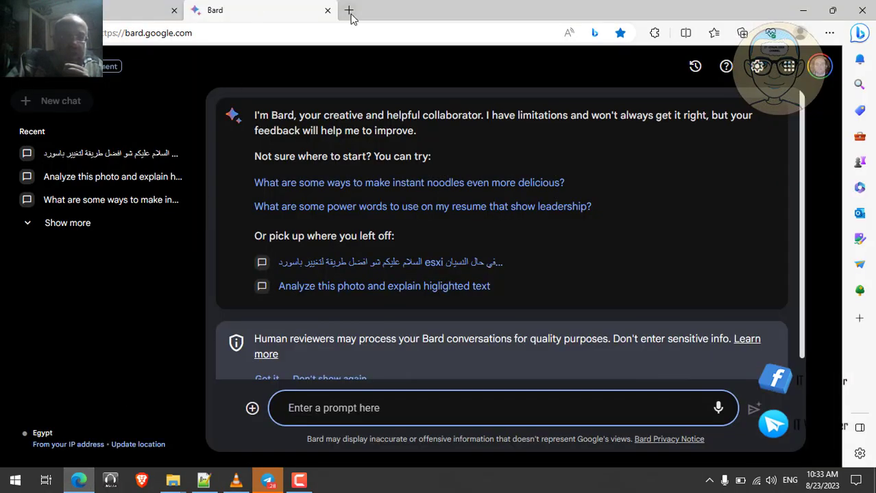
left_click(349, 11)
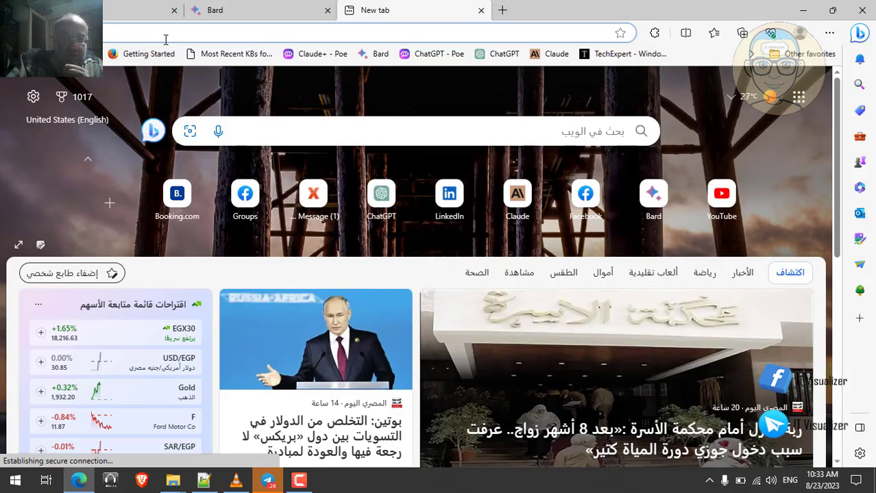
left_click(166, 39)
type("num")
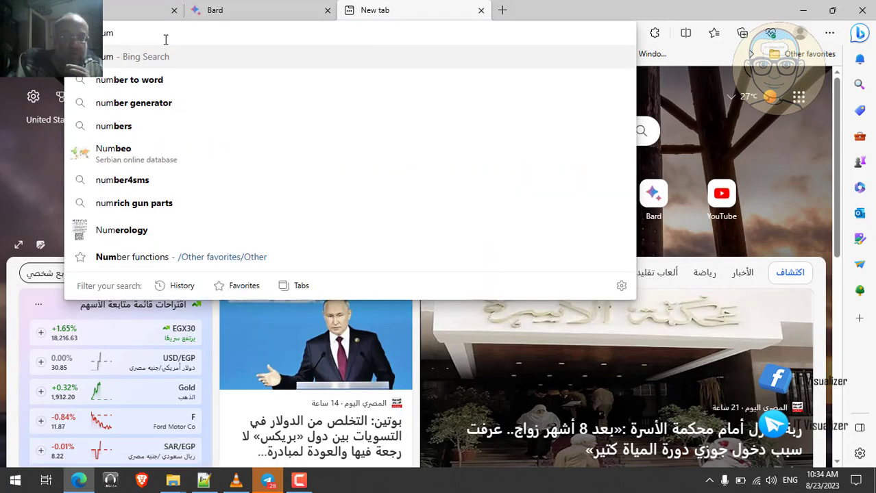
type(" lock ")
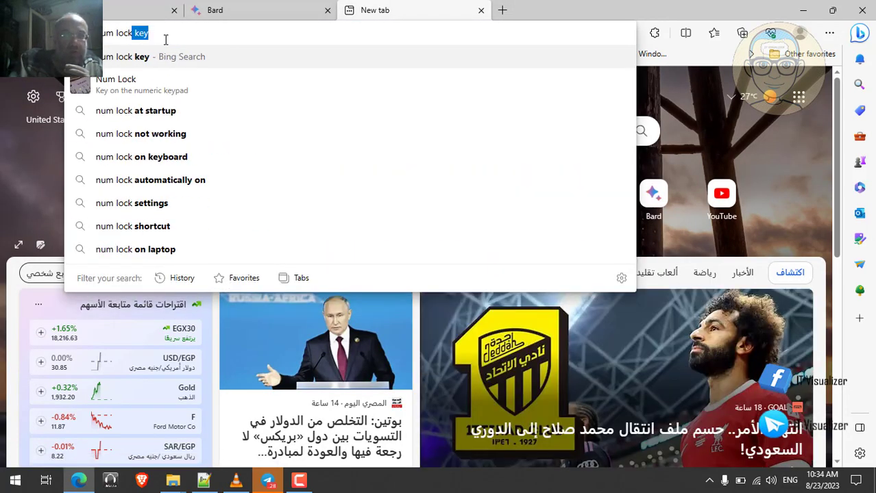
type("ke")
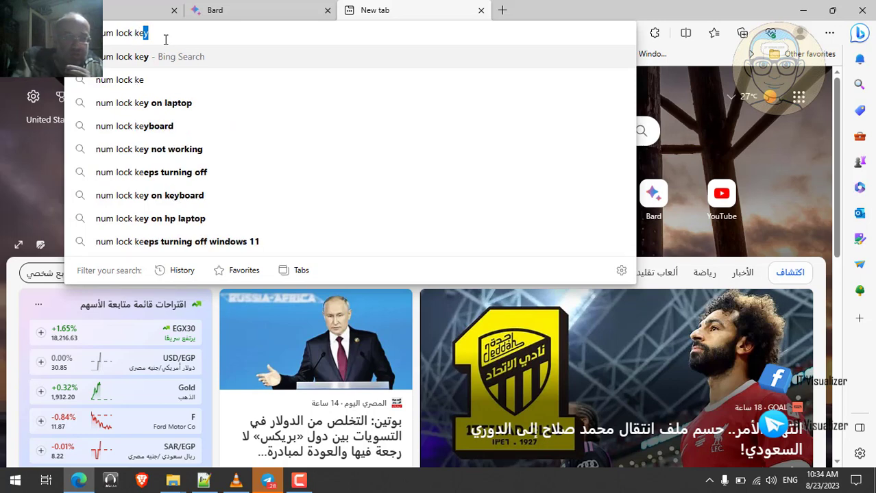
type("yboard")
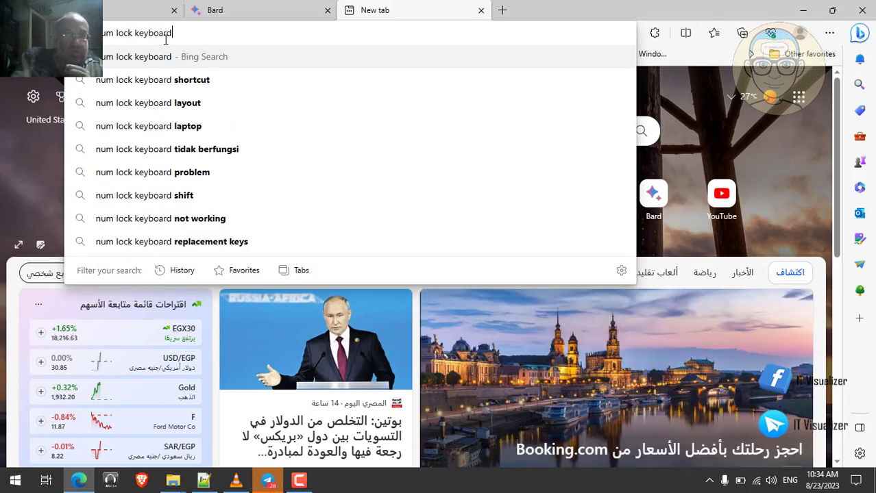
key("Return")
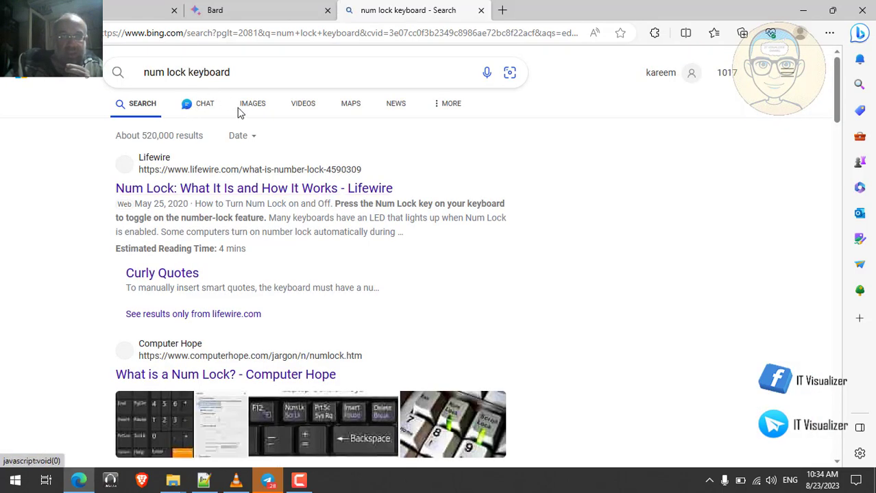
Browse the image results and open the Logitech K740 Scroll Lock support page.
left_click(252, 105)
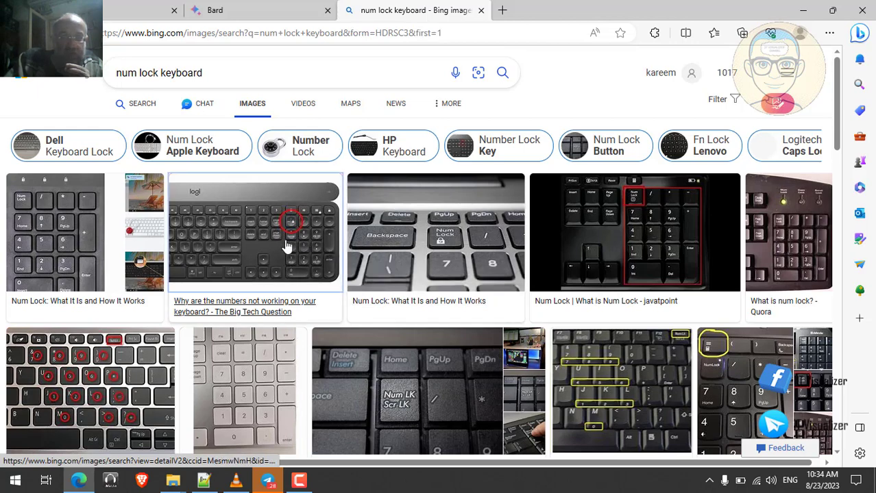
left_click(288, 247)
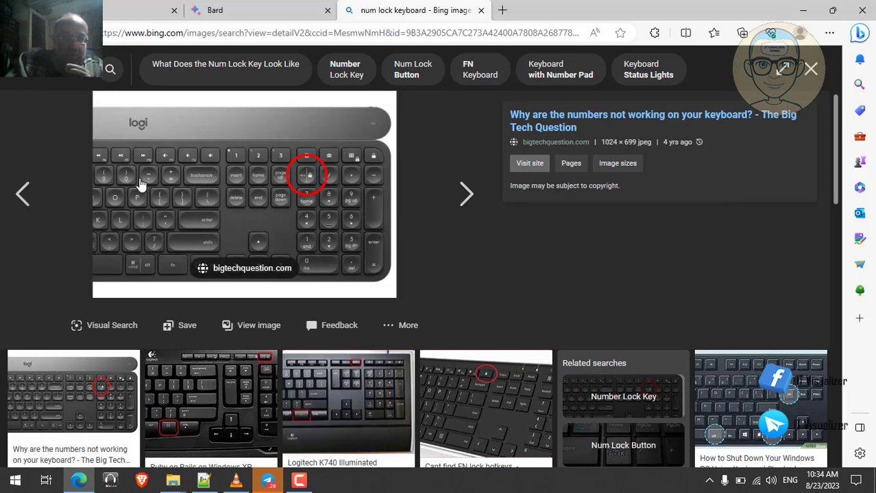
left_click(80, 395)
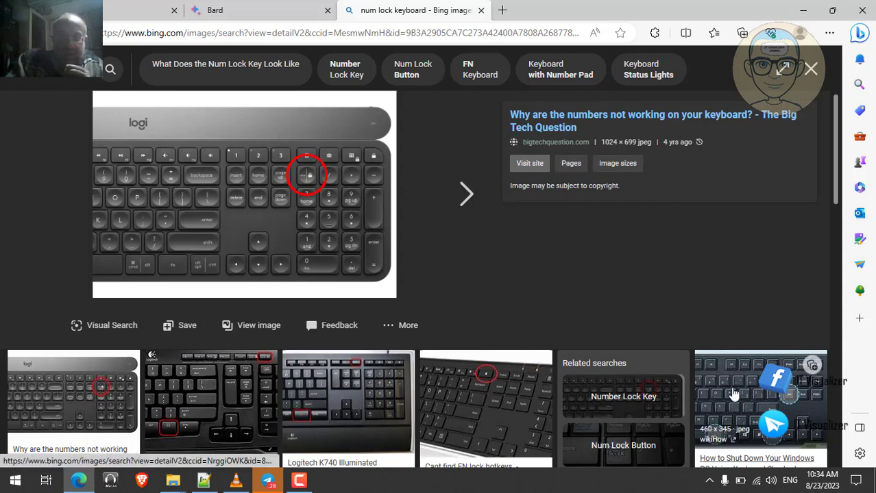
left_click(384, 394)
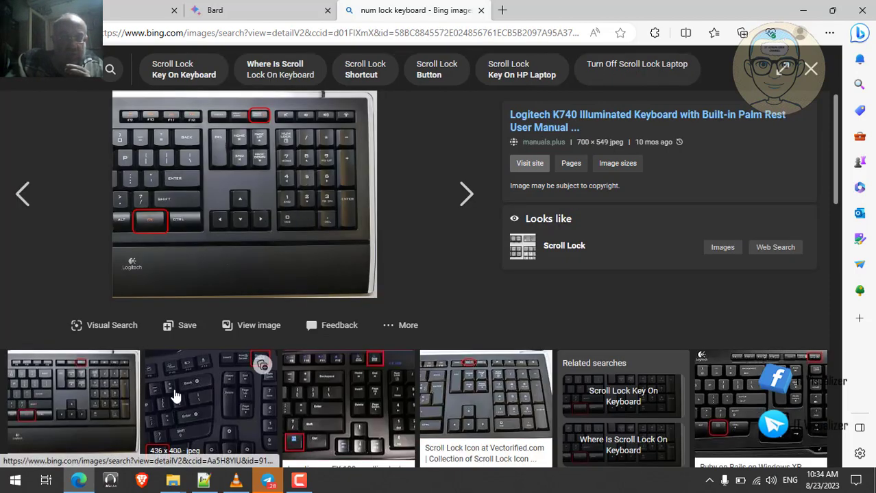
left_click(60, 395)
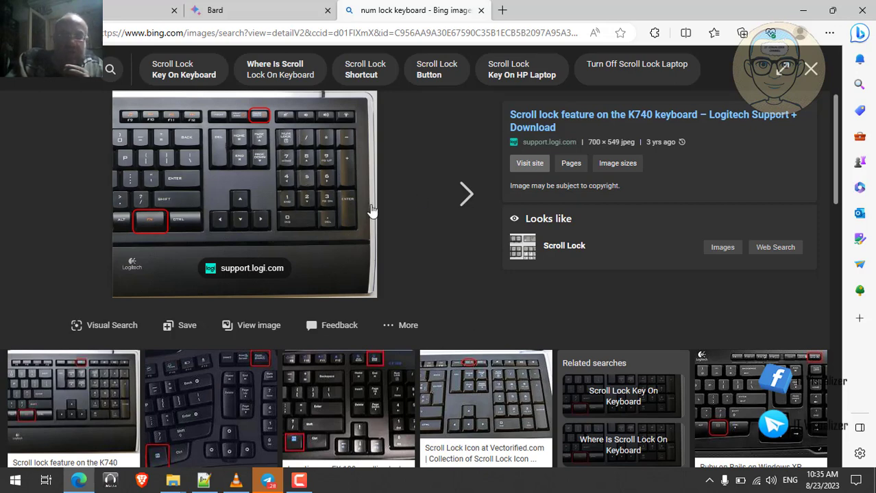
left_click(539, 165)
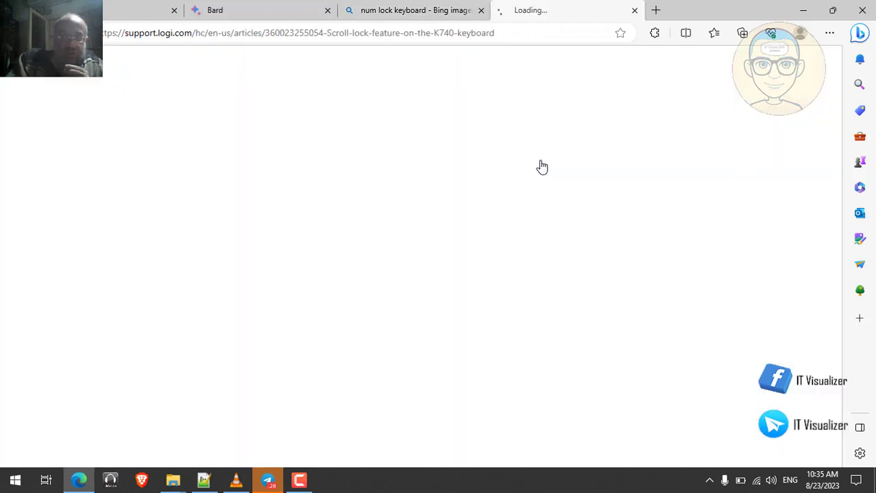
Close the Bing images and Logitech support tabs, open a blank tab, and minimize Edge.
left_click(482, 10)
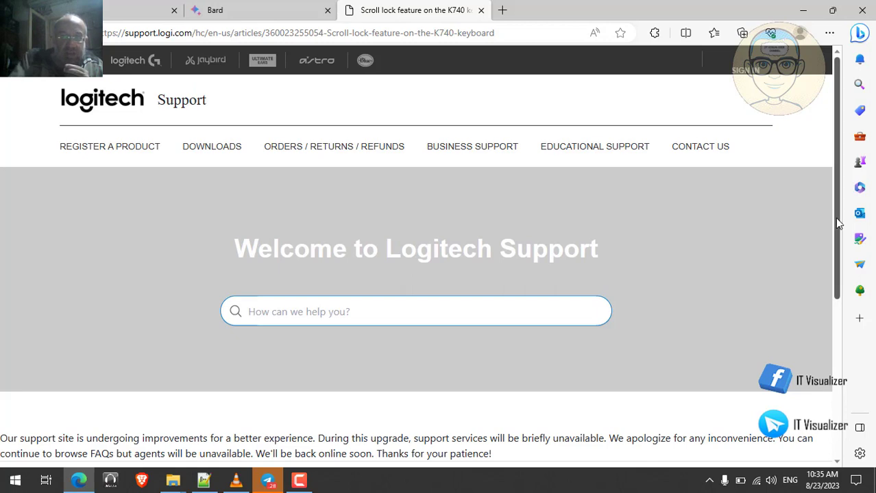
left_click_drag(835, 220, 842, 327)
scroll(842, 326, "up", 5)
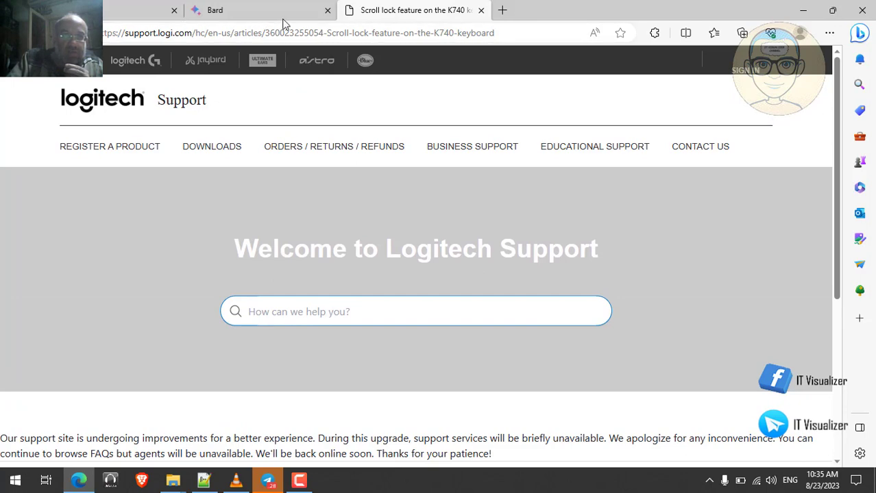
left_click(482, 10)
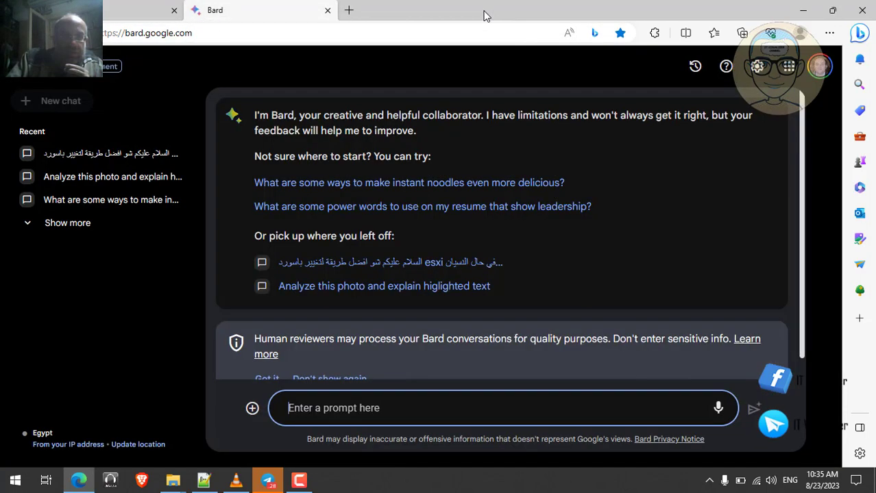
left_click(350, 10)
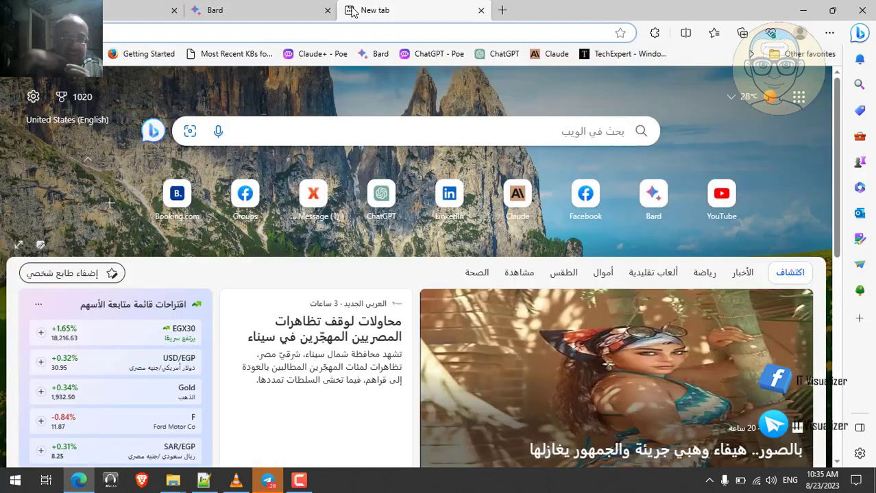
left_click(802, 11)
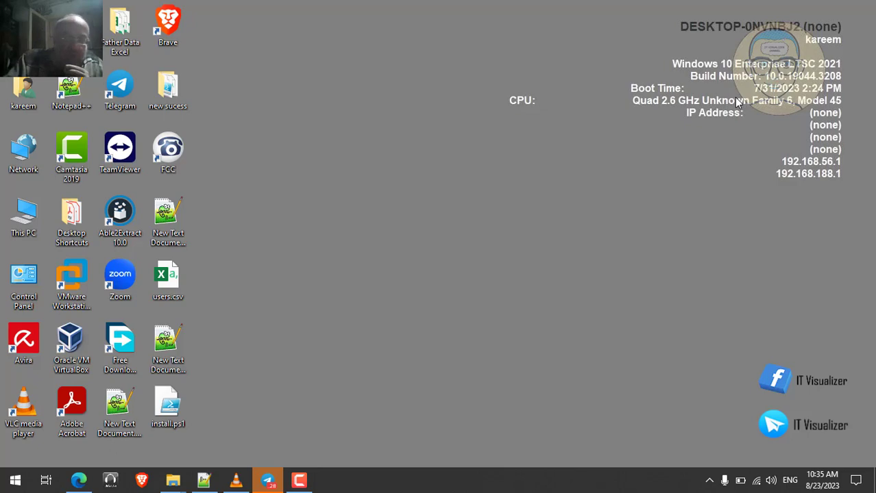
Restore Steps.txt in Notepad++ for review, then minimize it to reveal the SKNHQMF01 VM.
left_click(203, 480)
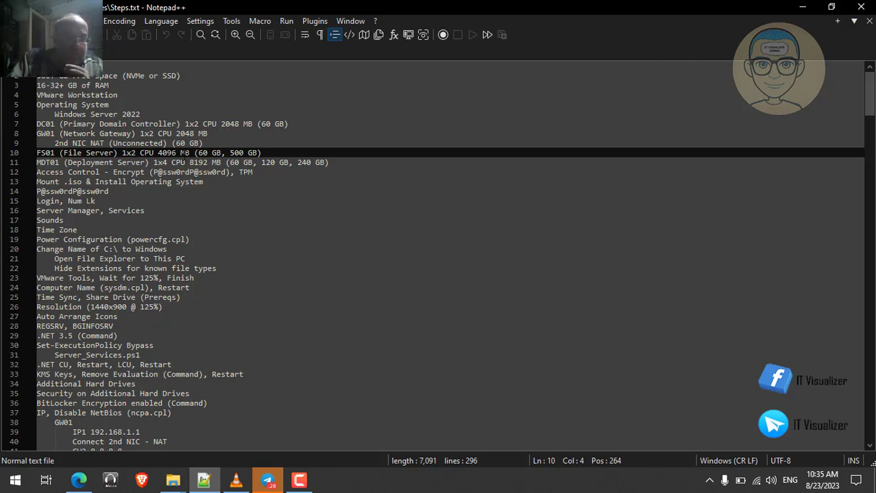
left_click(802, 7)
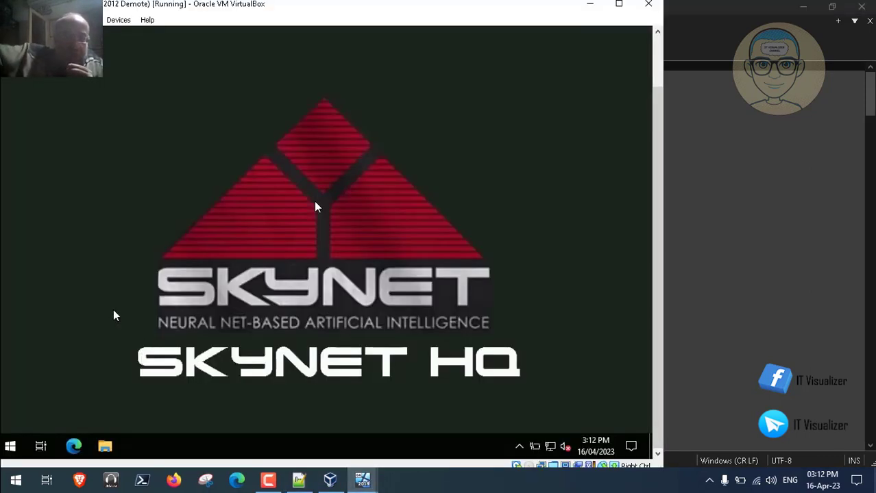
right_click(10, 447)
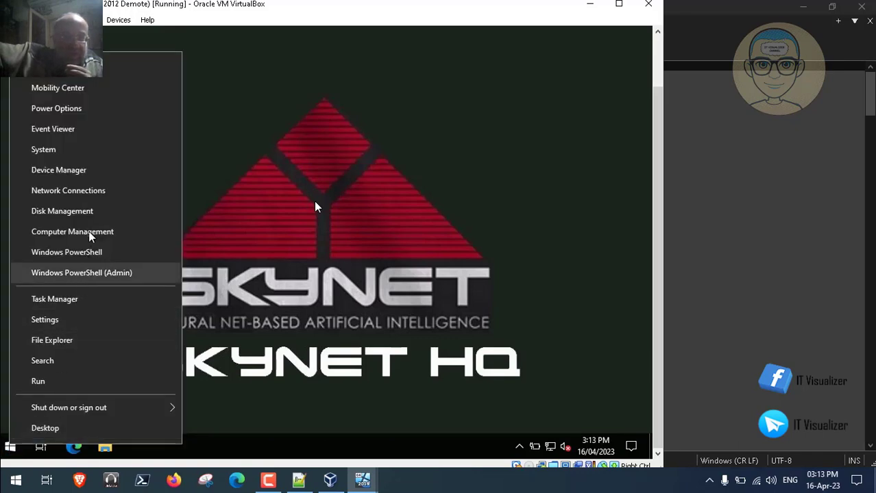
left_click(98, 110)
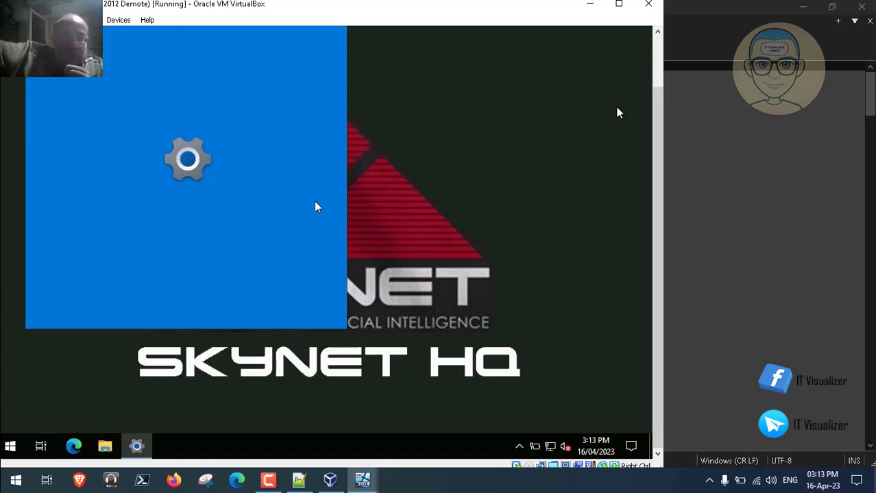
left_click(656, 74)
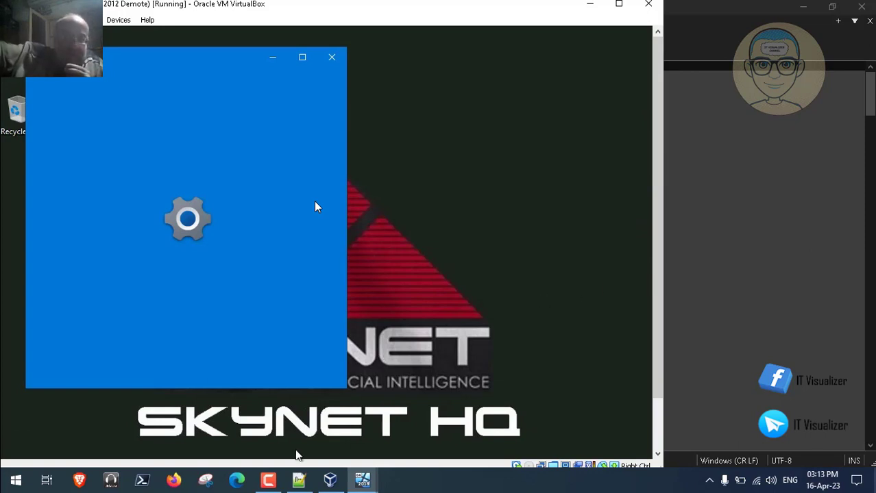
left_click(268, 480)
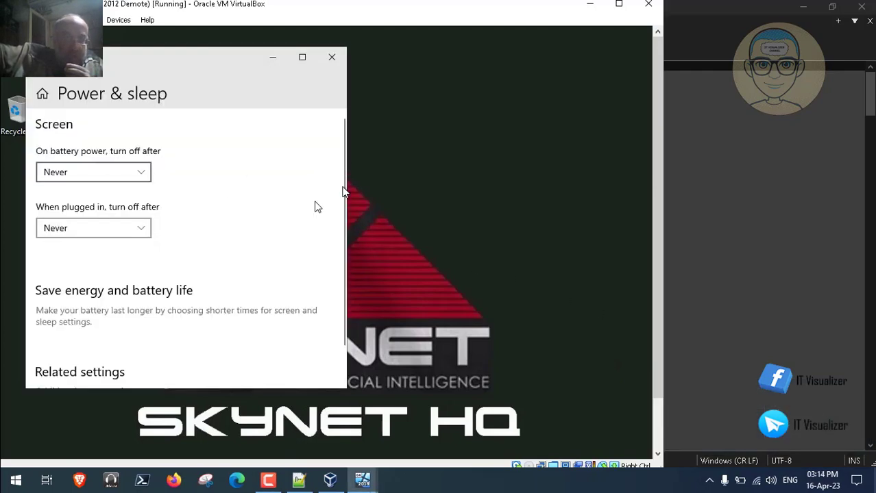
scroll(349, 325, "down", 2)
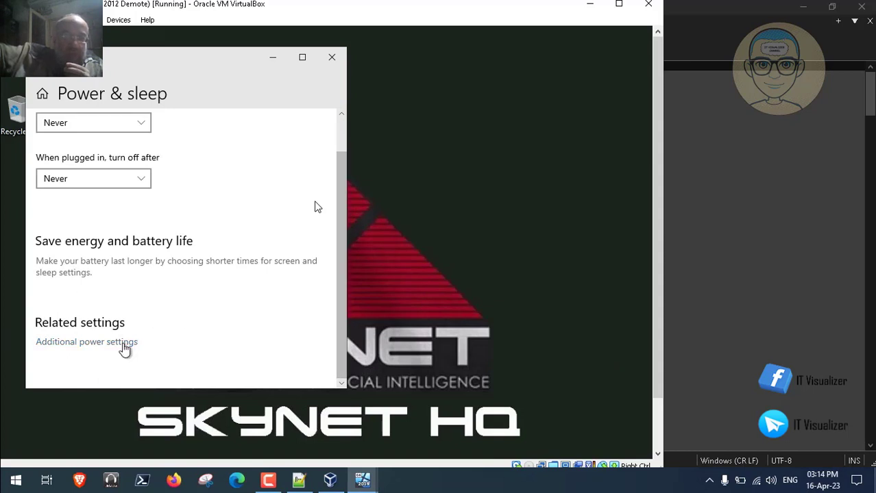
left_click(333, 58)
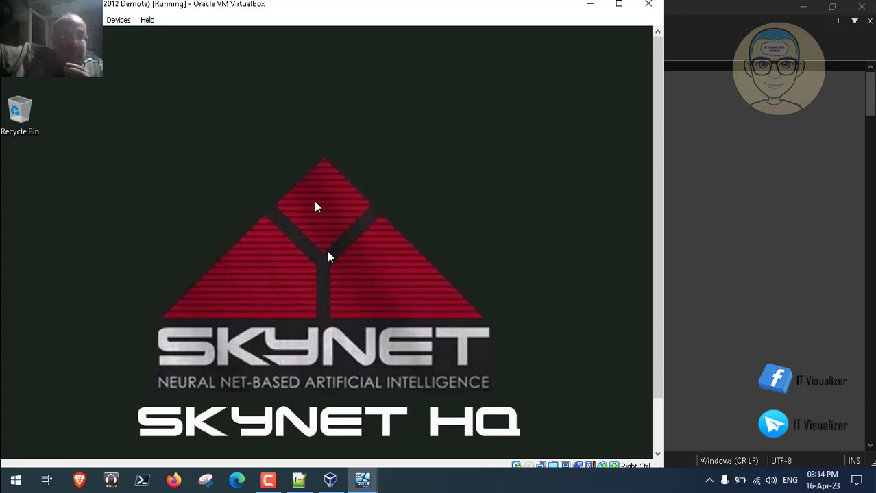
left_click(300, 482)
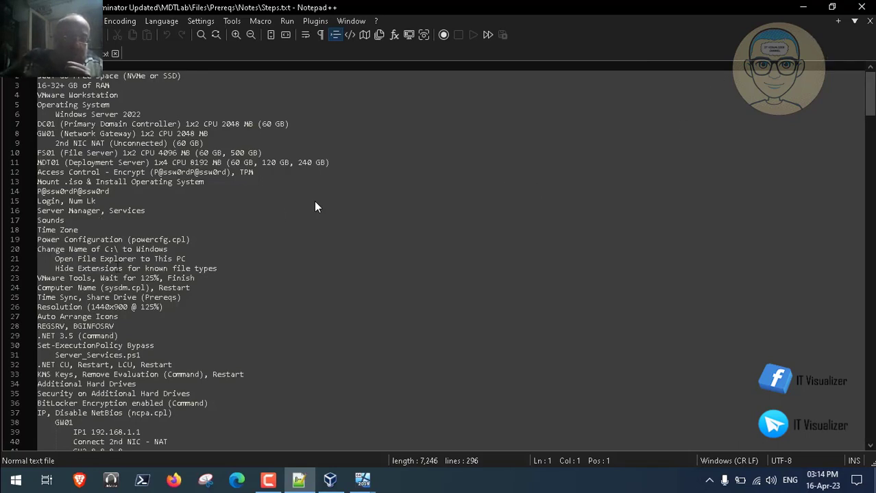
left_click(803, 8)
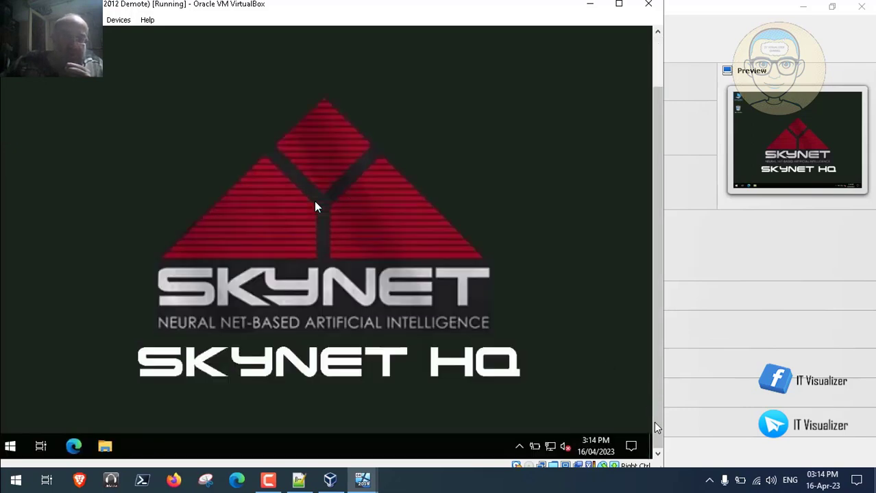
Open File Explorer in the guest with Win+E and select the Windows (C:) drive.
left_click(268, 481)
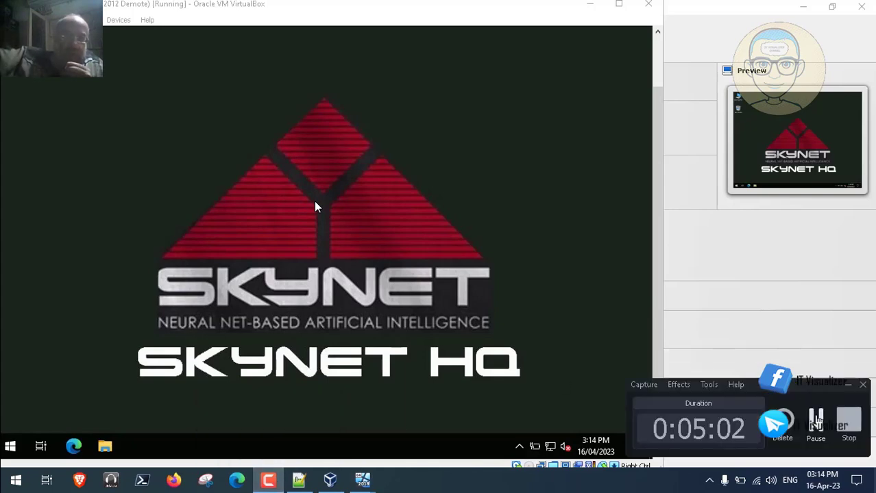
key("super+e")
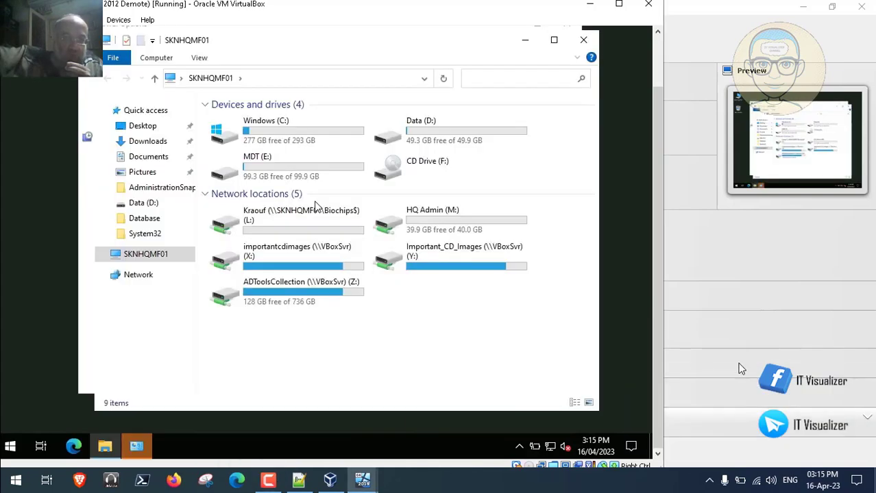
left_click(264, 130)
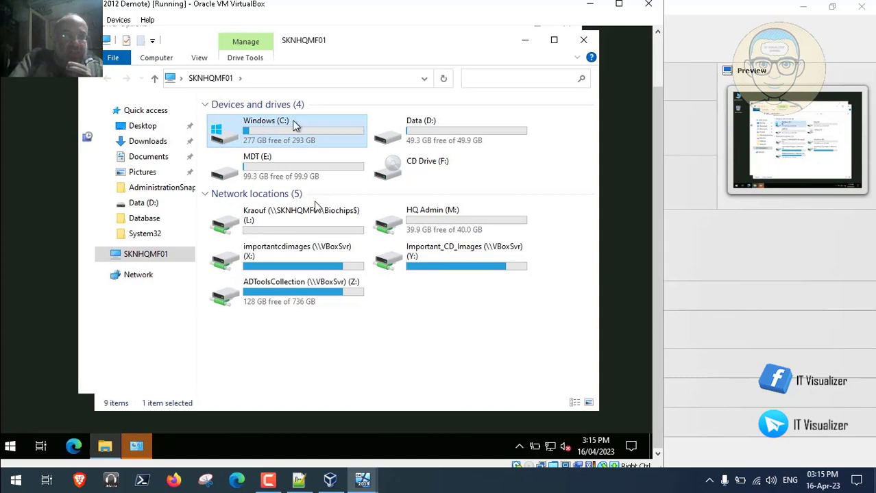
Pause the lab video, step back briefly, and pause on the Power Options page.
key("space")
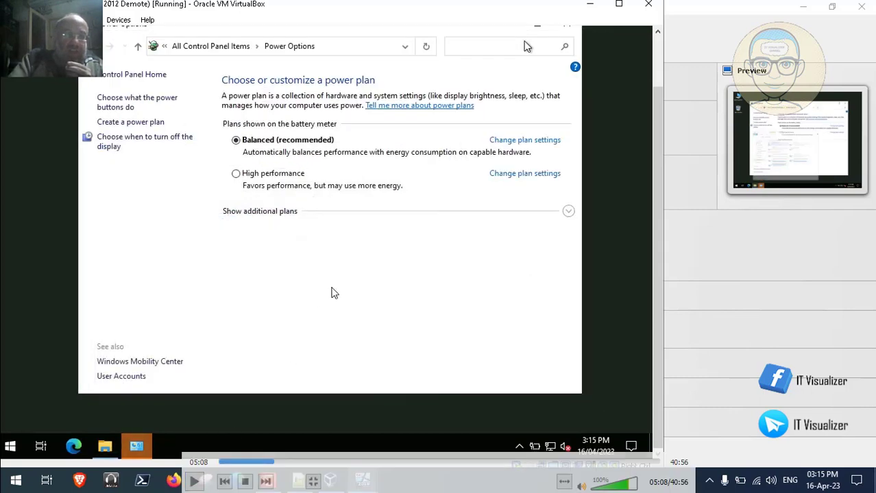
left_click(273, 464)
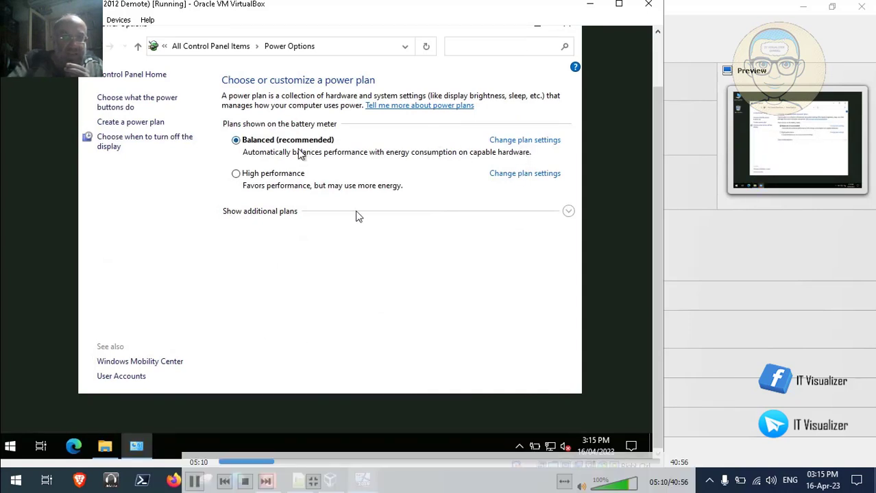
left_click(194, 482)
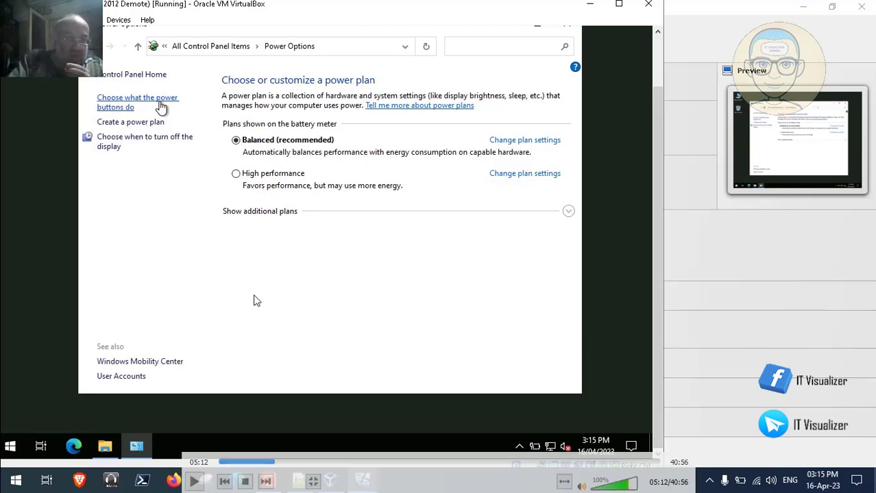
Pause on the Balanced plan settings, both display-off values Never, then resume playback.
left_click(196, 482)
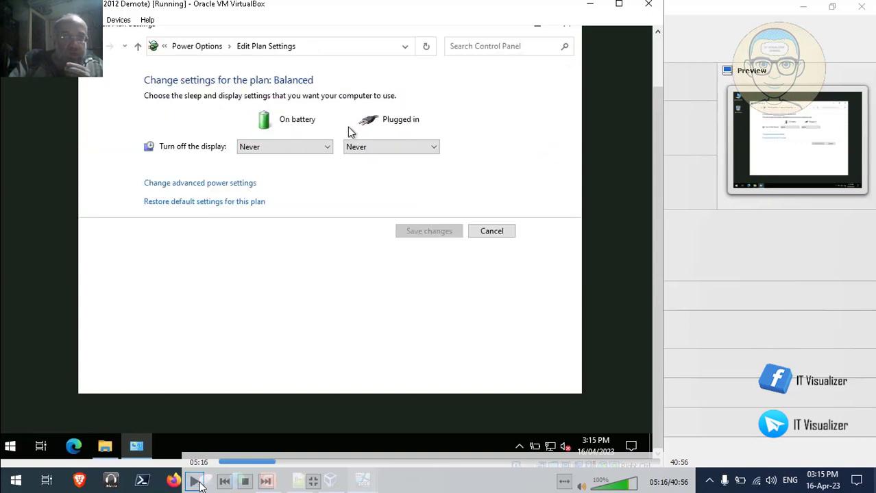
left_click(196, 481)
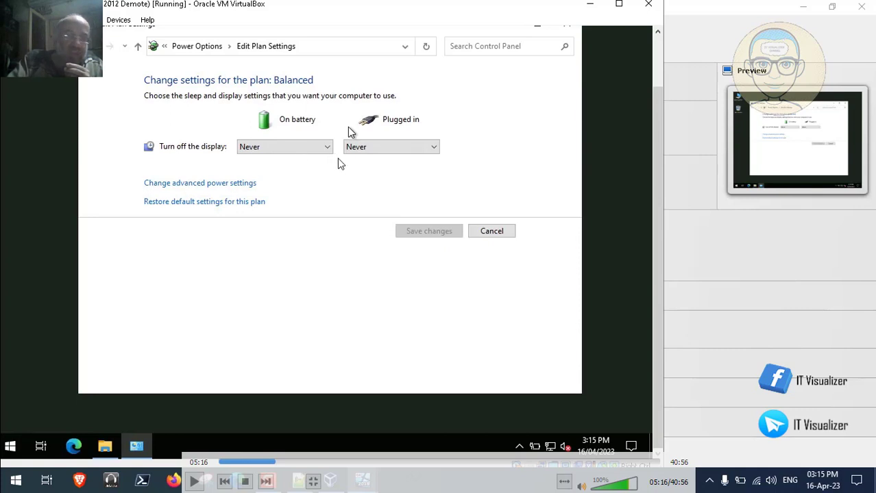
left_click(196, 482)
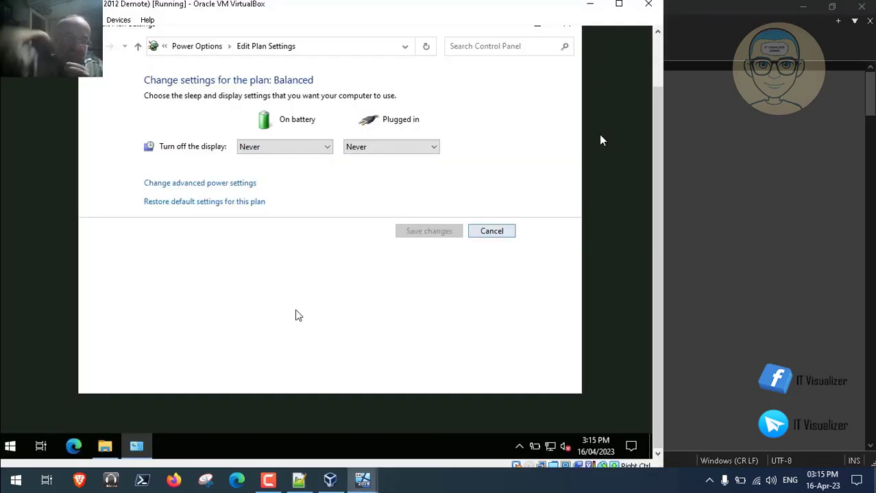
Play to the Folder Options set to open File Explorer to This PC, pause, and exit fullscreen.
mouse_move(322, 340)
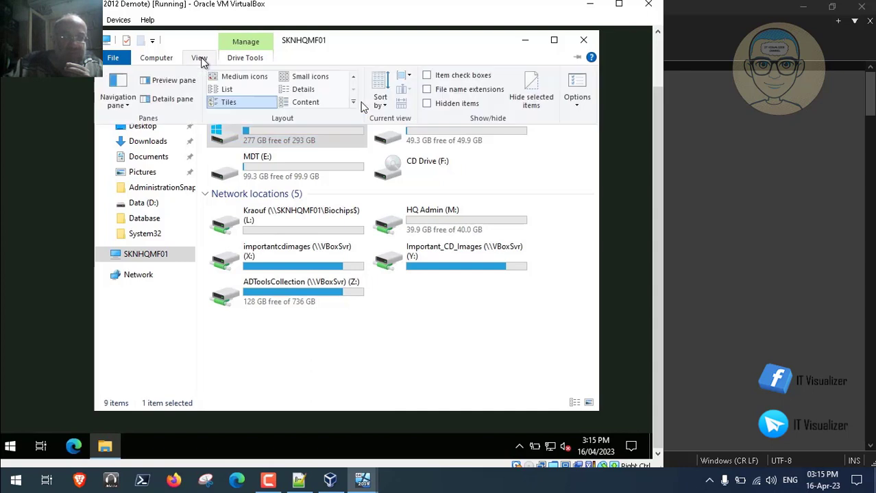
mouse_move(645, 82)
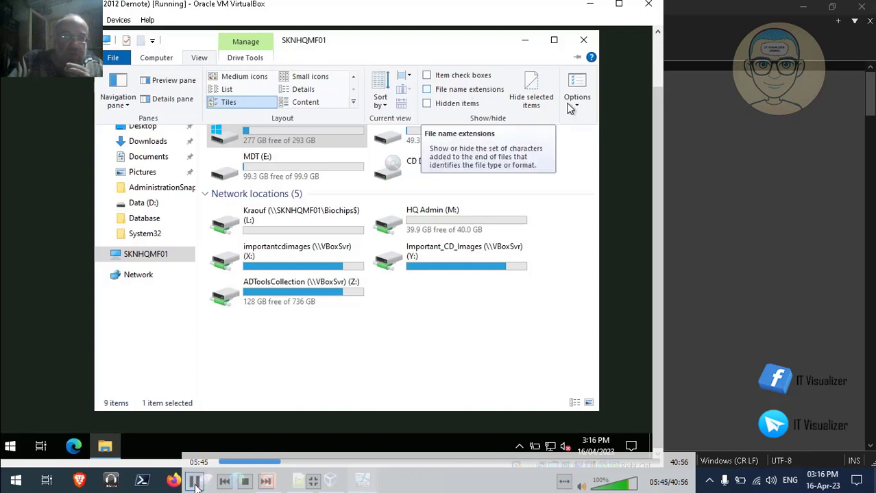
key("space")
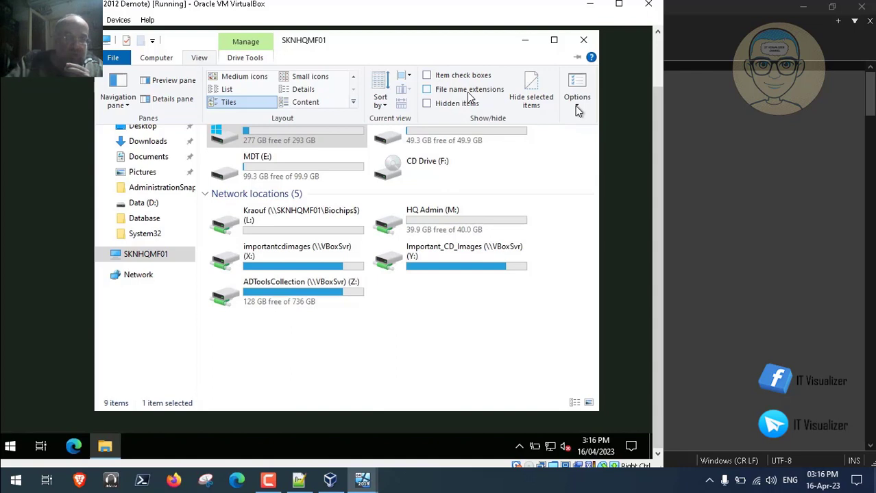
mouse_move(513, 63)
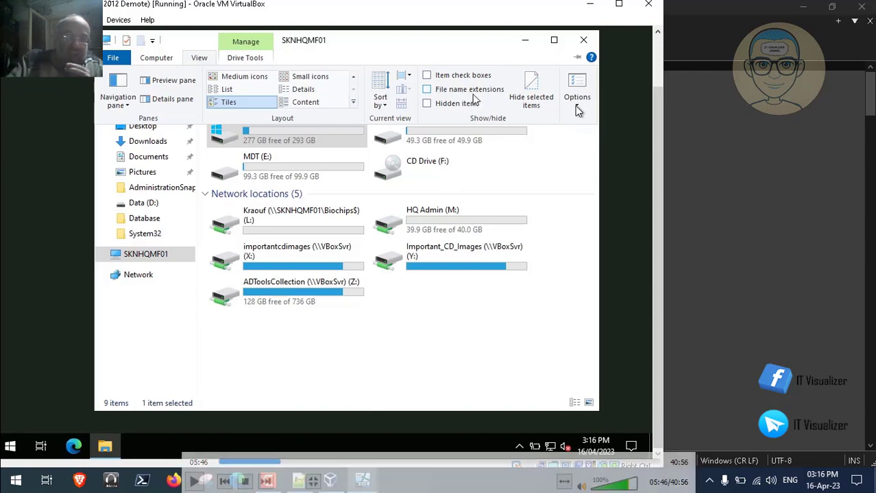
mouse_move(395, 218)
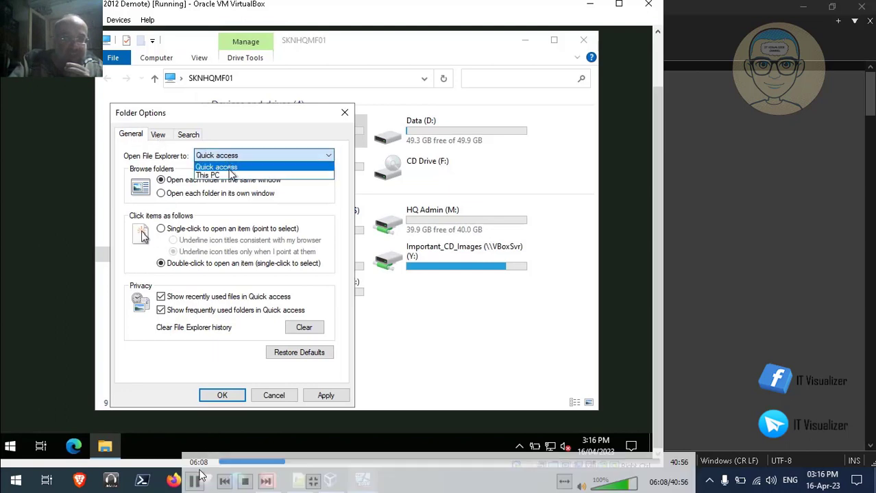
left_click(196, 483)
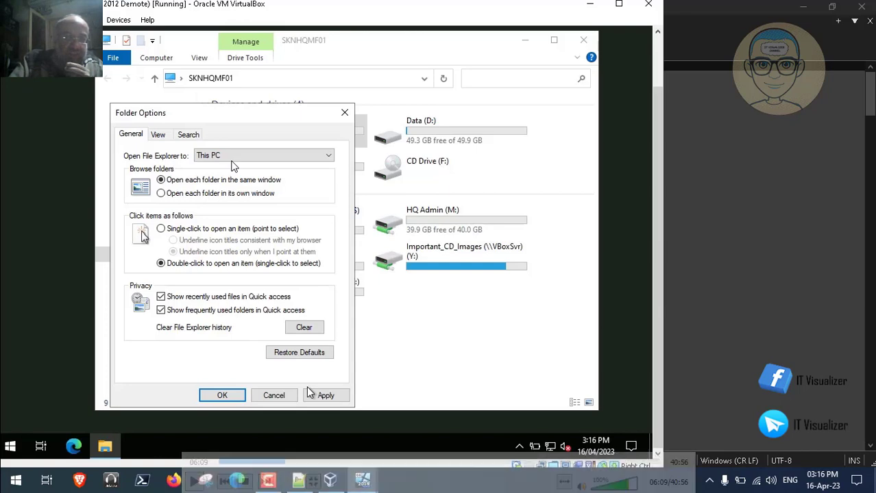
key("Escape")
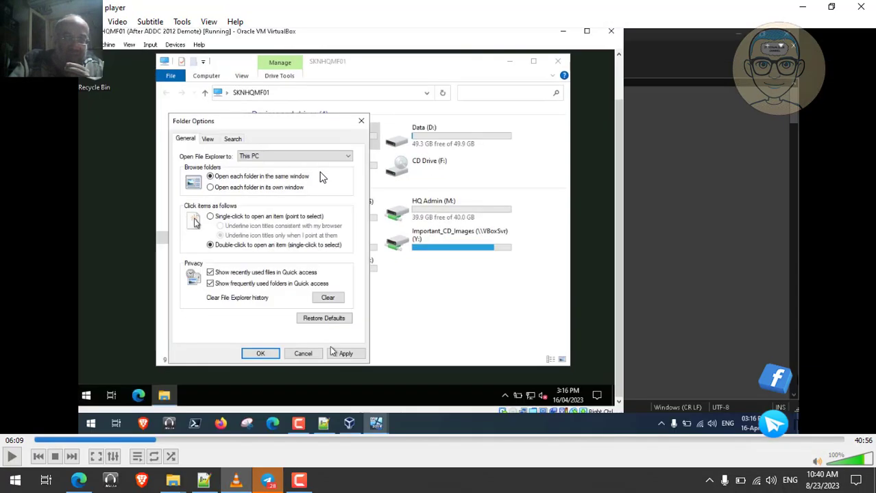
Open This PC from the desktop and switch between it and the VLC lab recording to compare.
left_click(803, 7)
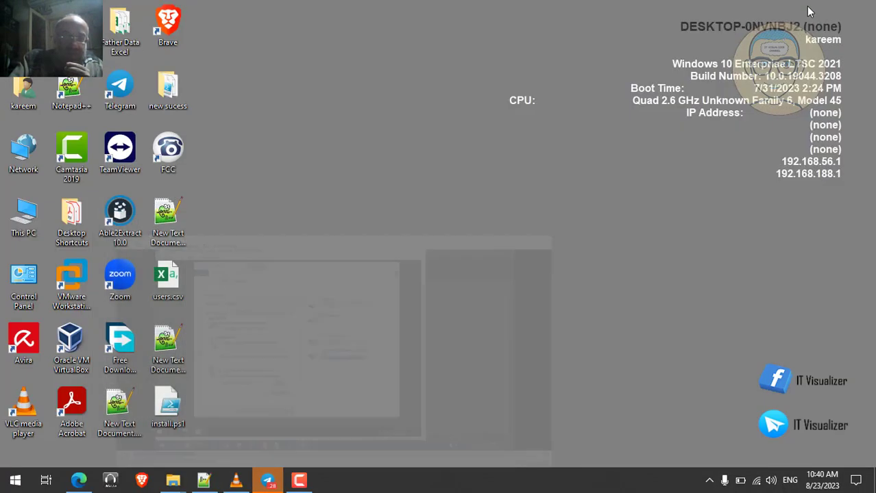
double_click(23, 216)
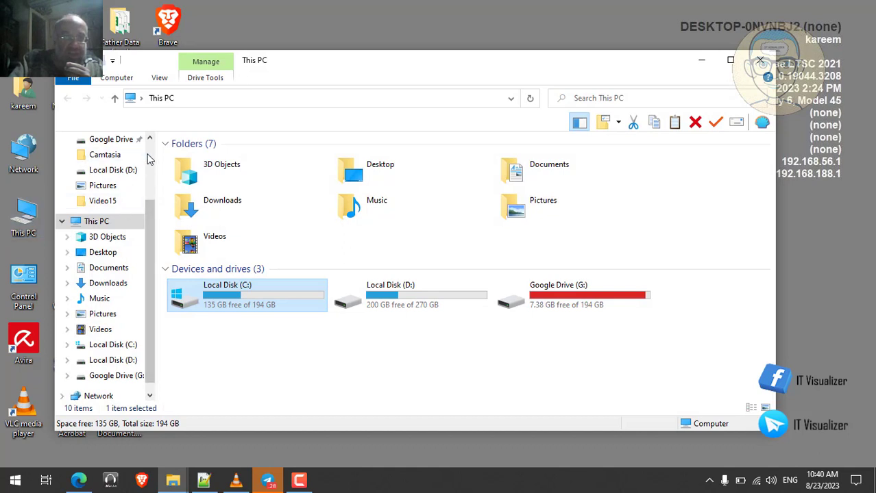
scroll(127, 182, "up", 2)
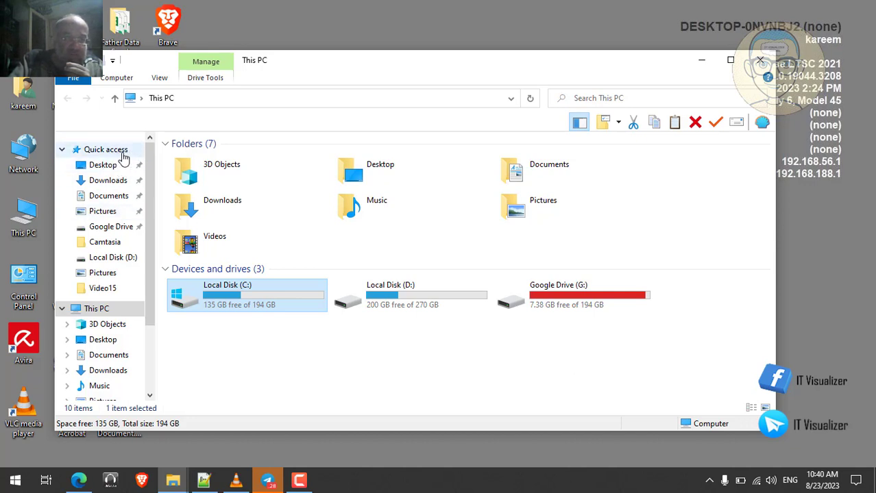
left_click(236, 479)
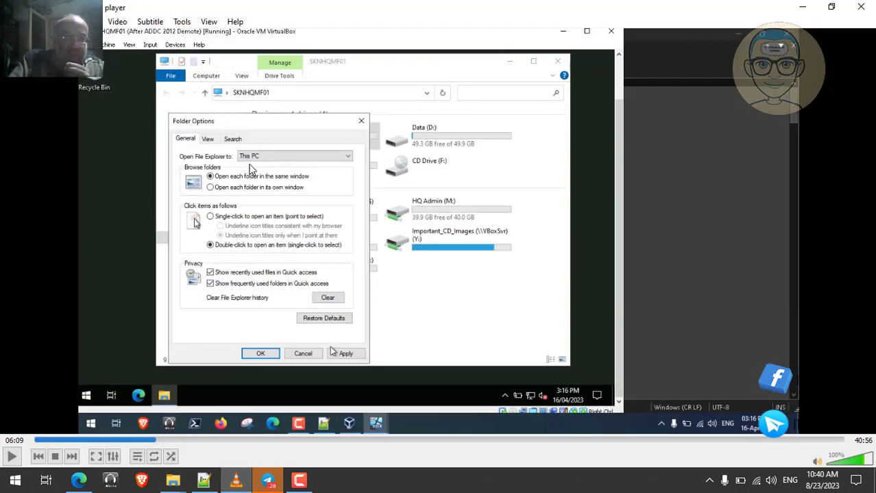
left_click(803, 6)
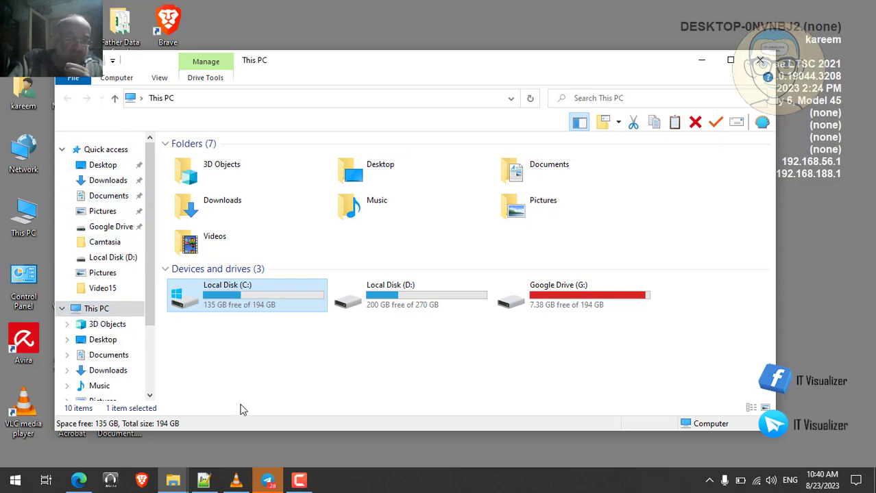
left_click(236, 481)
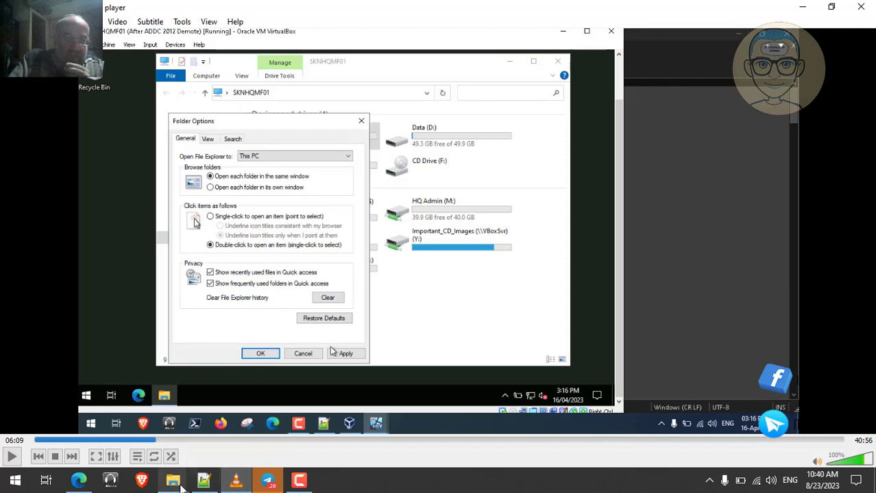
mouse_move(173, 480)
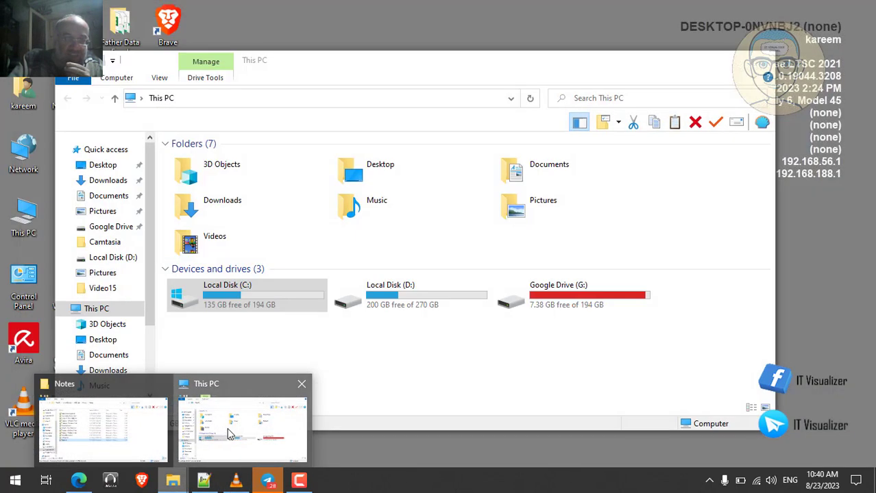
left_click(226, 433)
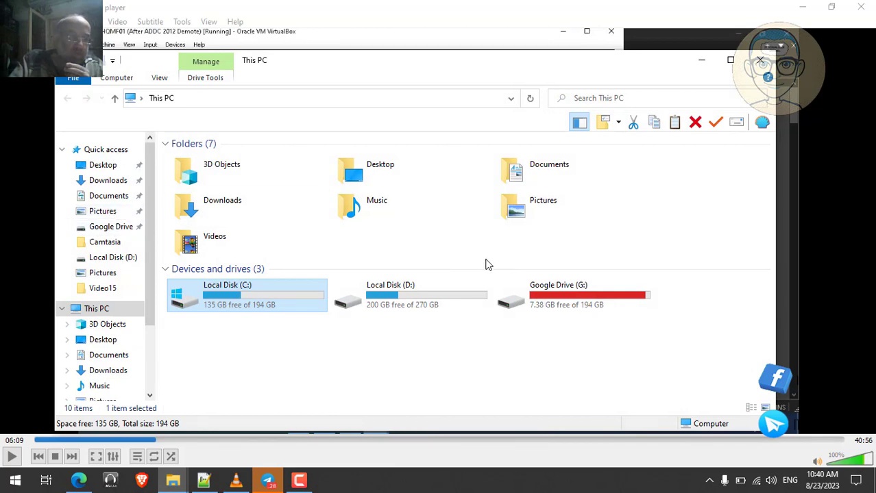
Minimize This PC and play the lab recording full screen in VLC.
left_click(702, 62)
double_click(285, 188)
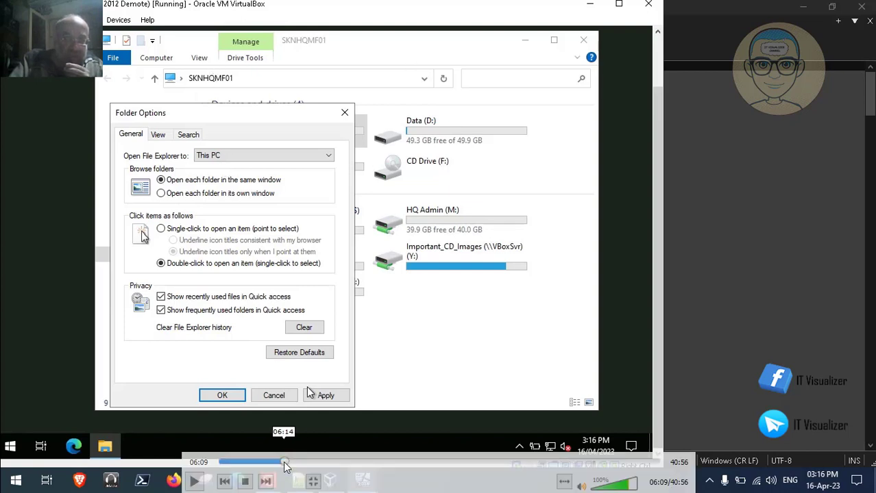
left_click(196, 482)
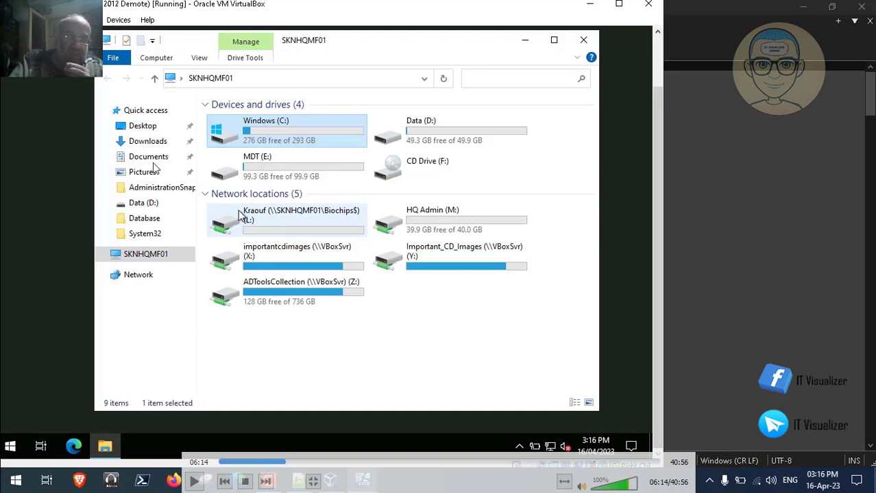
left_click(195, 481)
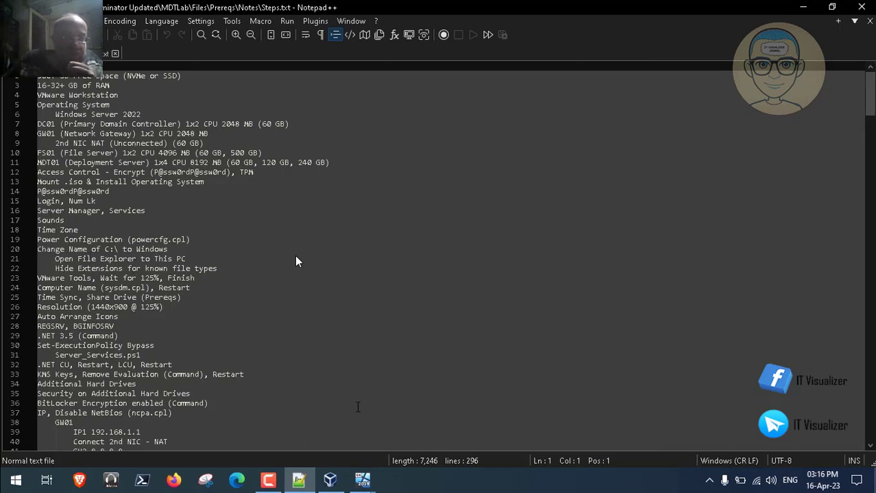
Pause the recording at 06:42, leave full screen and minimize VLC.
left_click(363, 480)
left_click(416, 422)
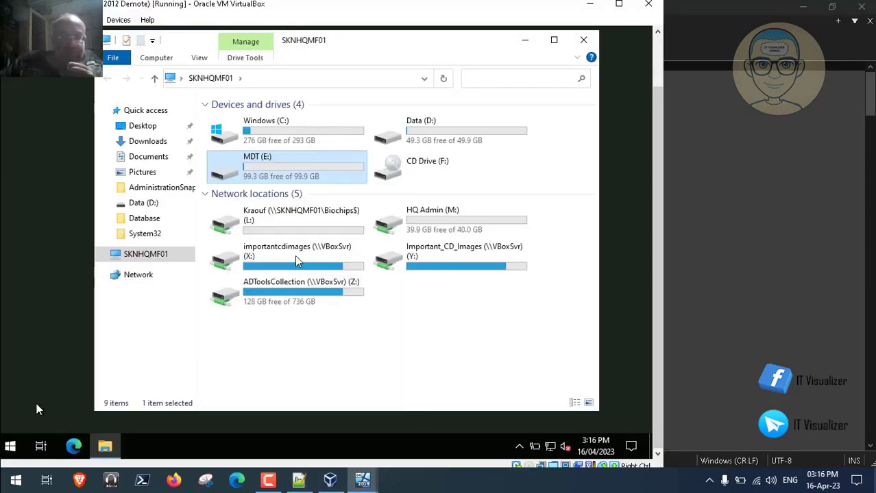
left_click(11, 446)
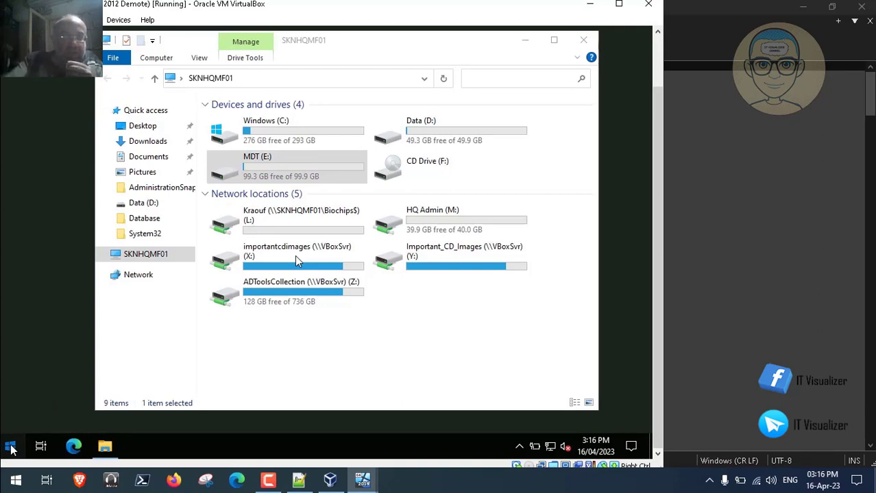
mouse_move(379, 298)
left_click(194, 482)
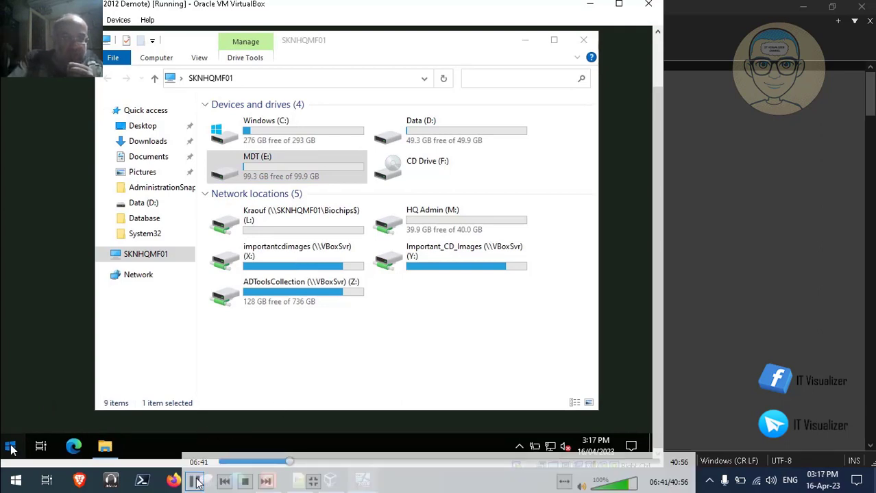
double_click(259, 248)
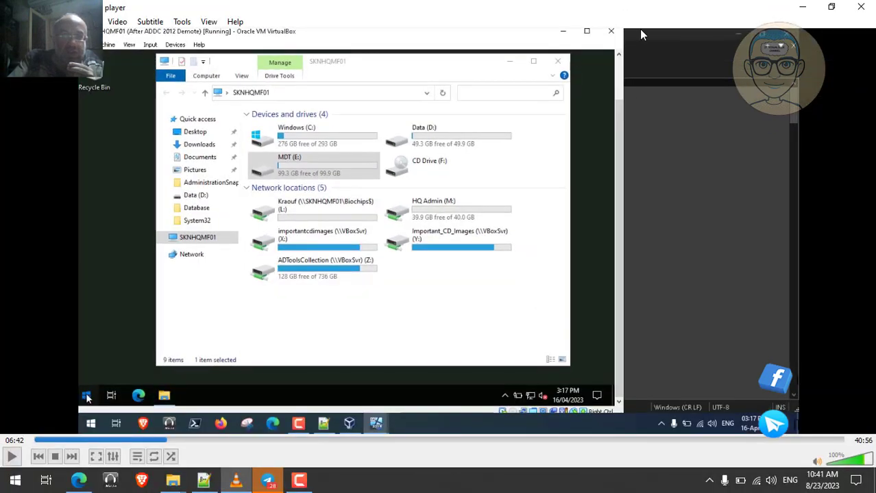
left_click(801, 7)
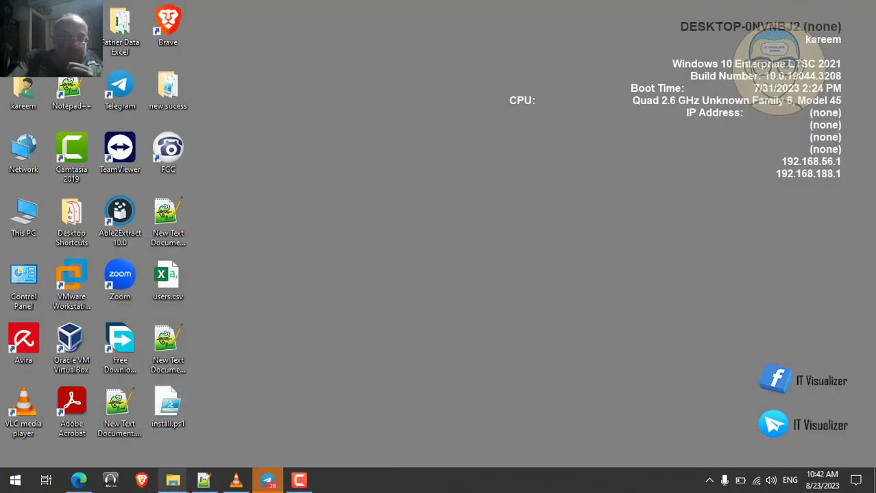
Close the Notes folder window from the taskbar preview and return to This PC.
left_click(174, 484)
mouse_move(218, 442)
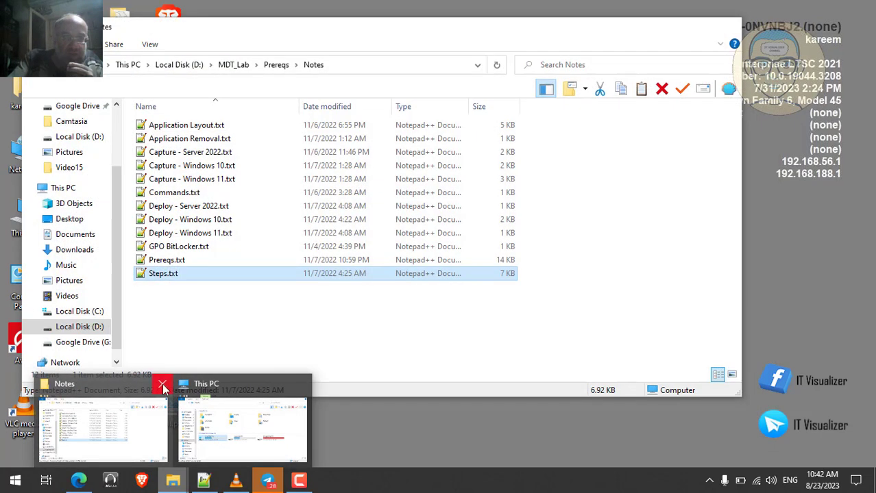
left_click(164, 384)
left_click(175, 411)
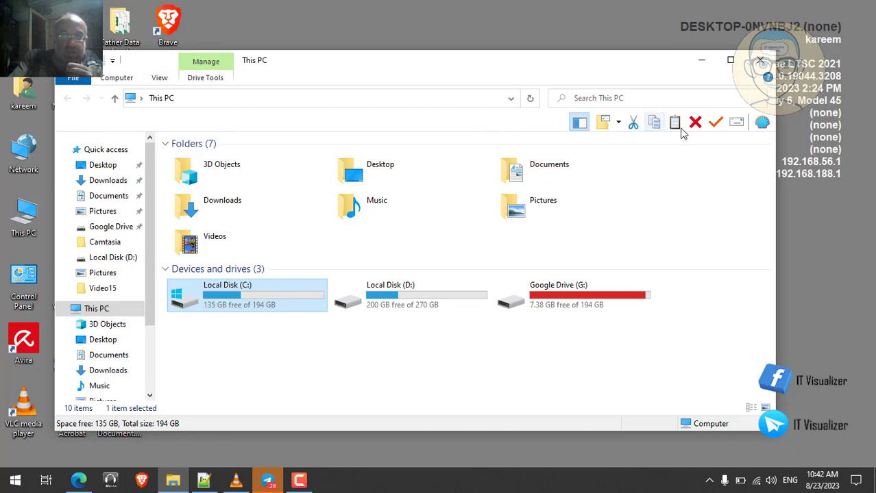
Set Folder Options 'Open File Explorer to' This PC, apply it, and close the window.
left_click(160, 80)
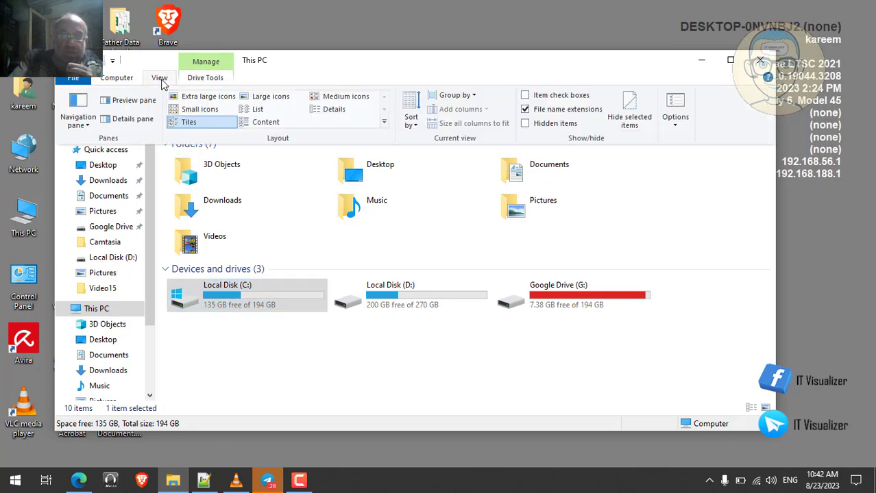
left_click(673, 122)
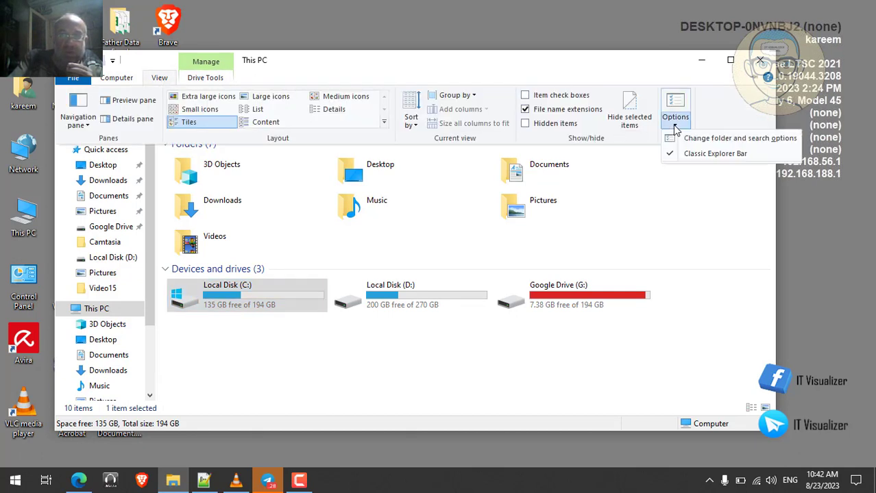
left_click(692, 139)
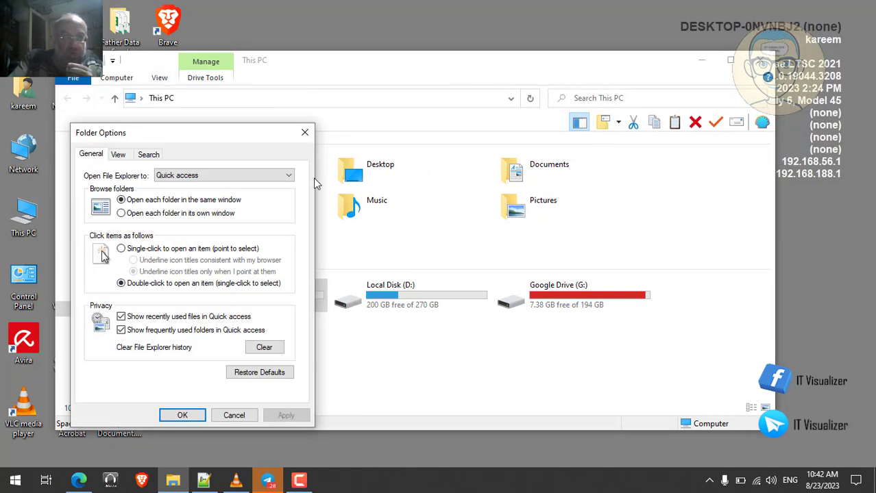
left_click(206, 176)
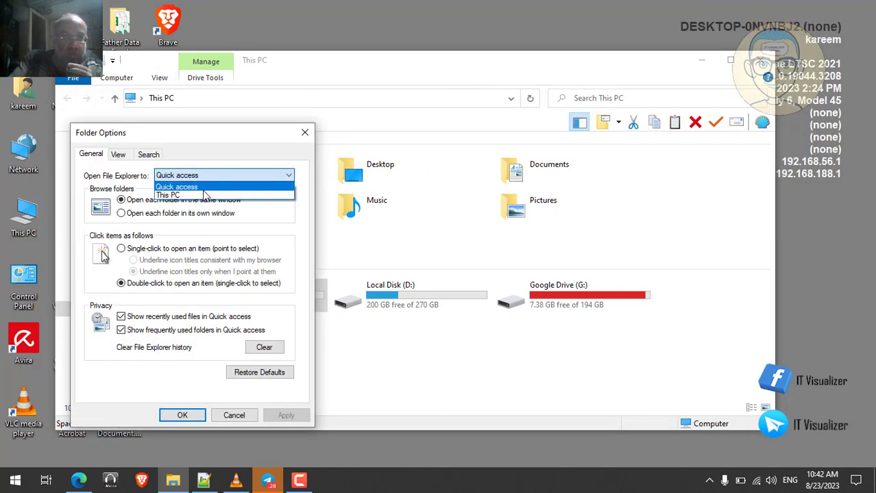
left_click(204, 196)
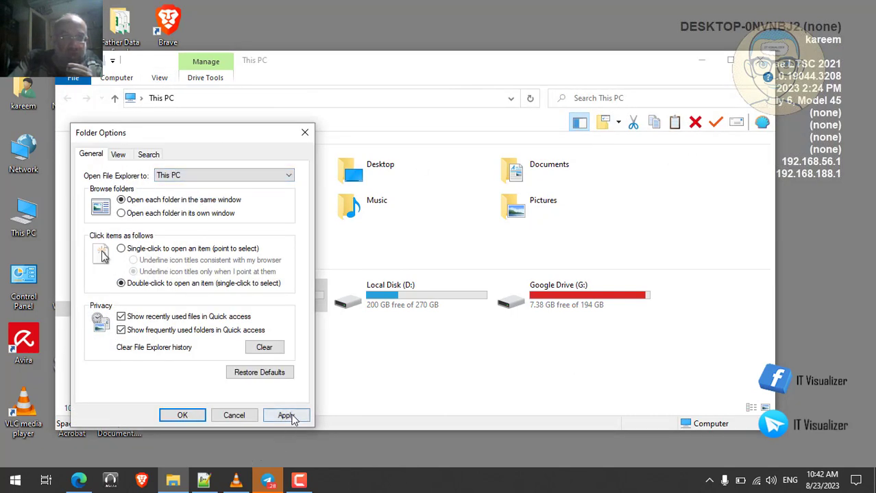
left_click(290, 416)
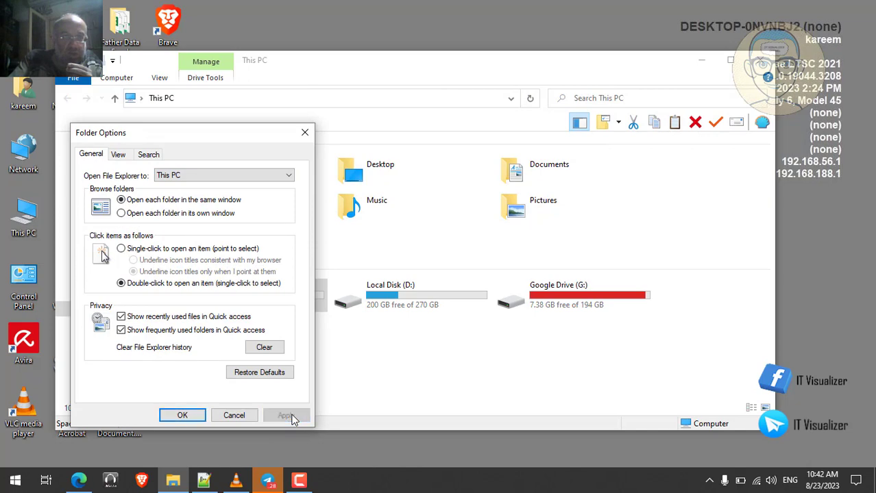
left_click(197, 417)
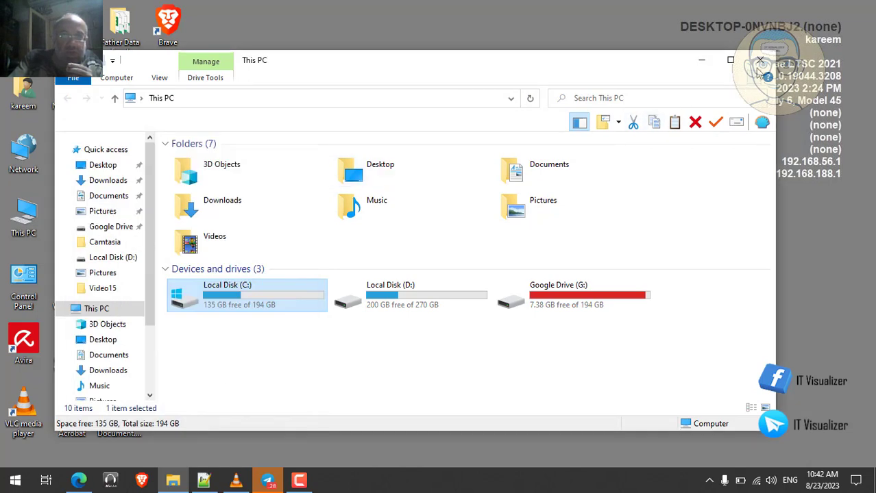
left_click(759, 63)
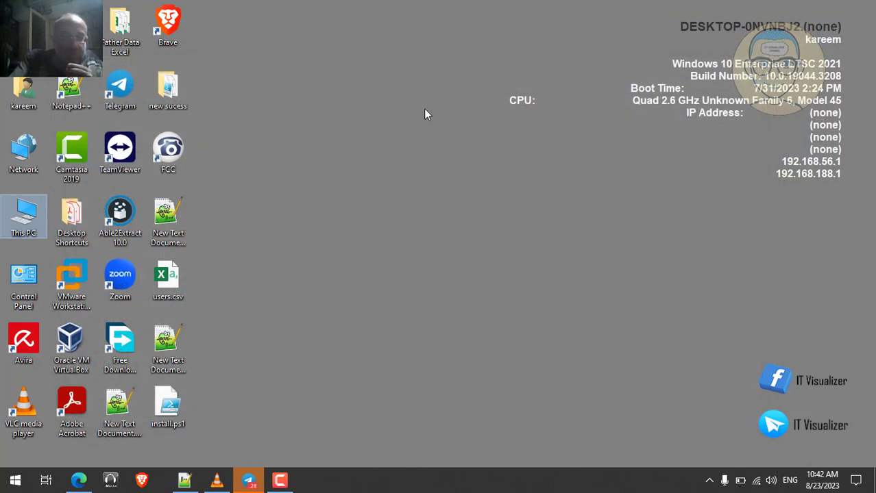
Open This PC, set 'Open File Explorer to' Quick access, refresh the view and close it.
double_click(25, 217)
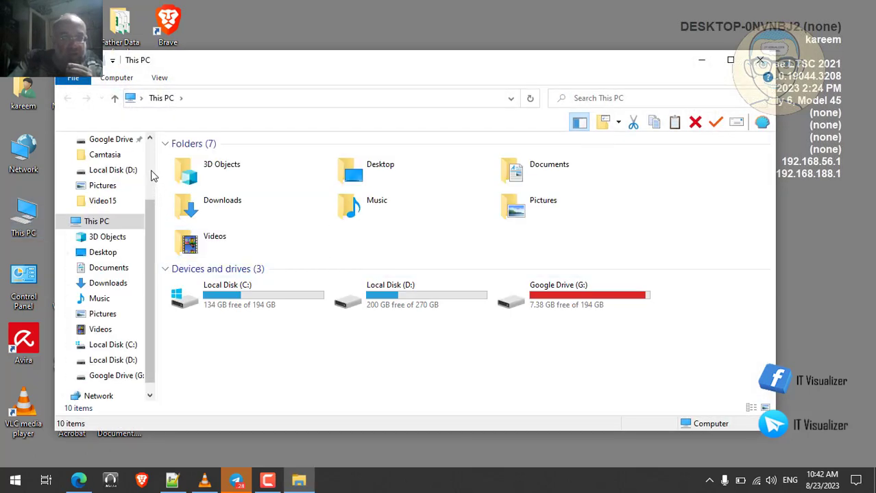
scroll(150, 170, "up", 2)
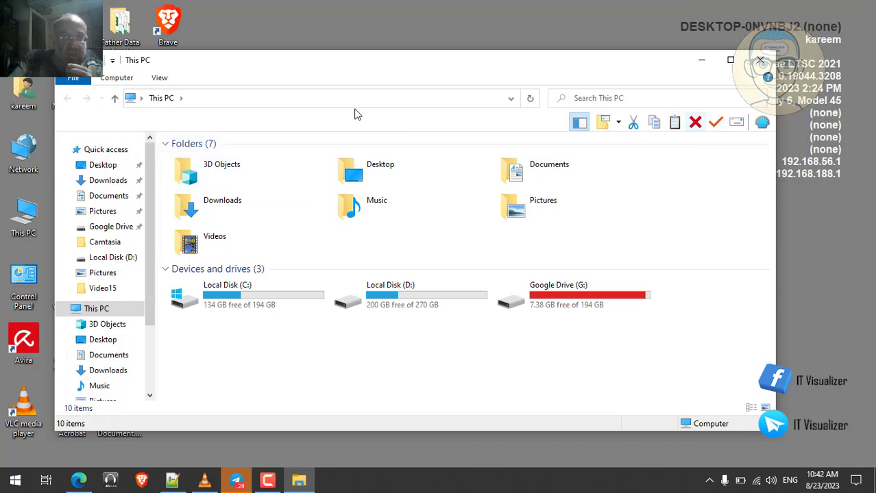
left_click(159, 78)
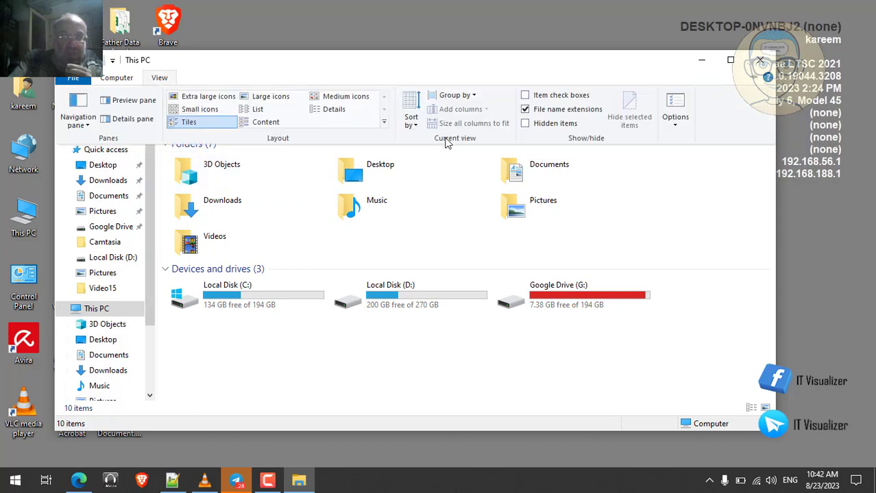
left_click(674, 123)
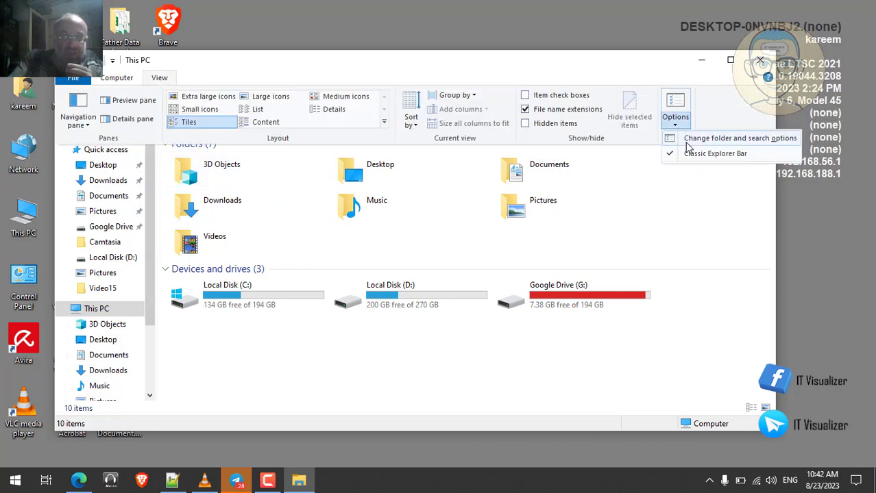
left_click(679, 136)
left_click(211, 176)
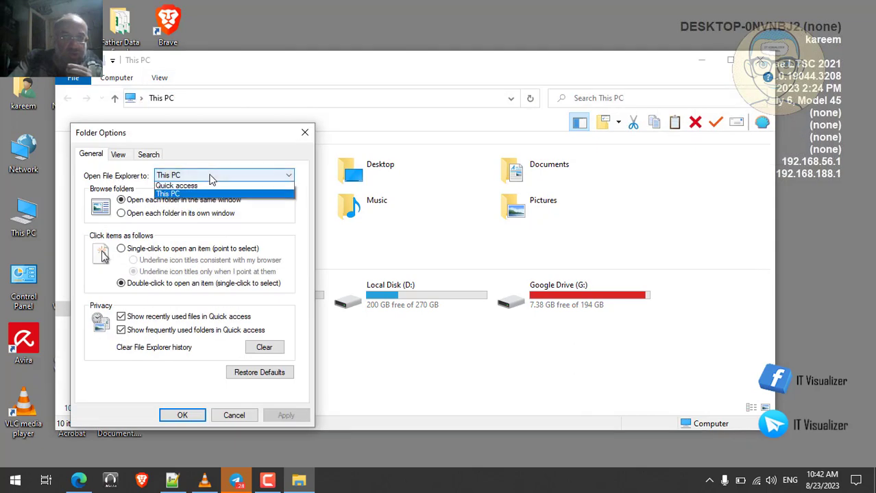
left_click(214, 187)
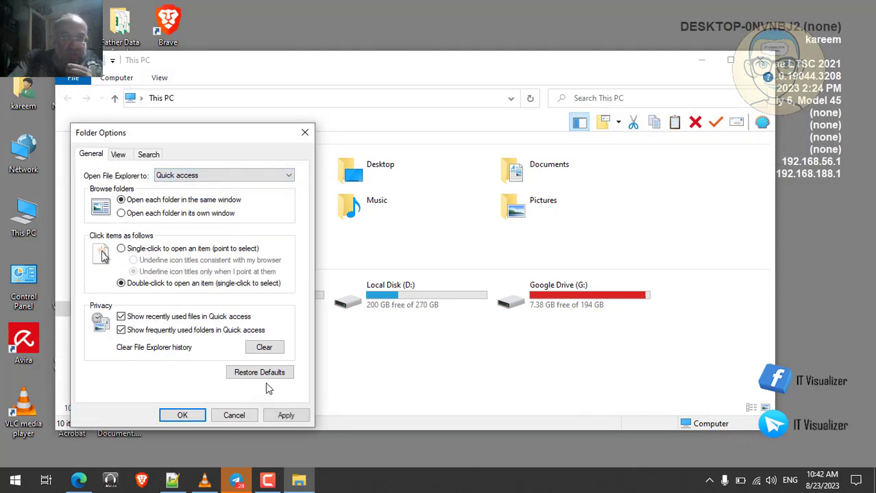
left_click(286, 415)
left_click(182, 415)
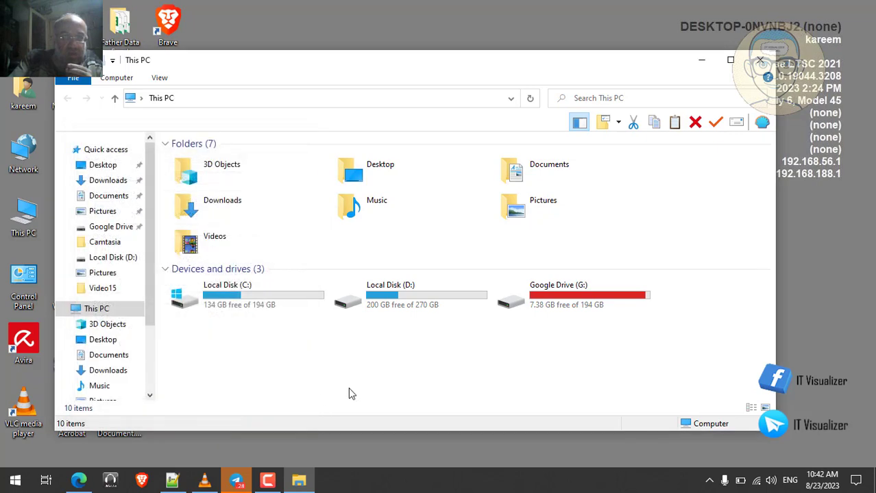
right_click(357, 392)
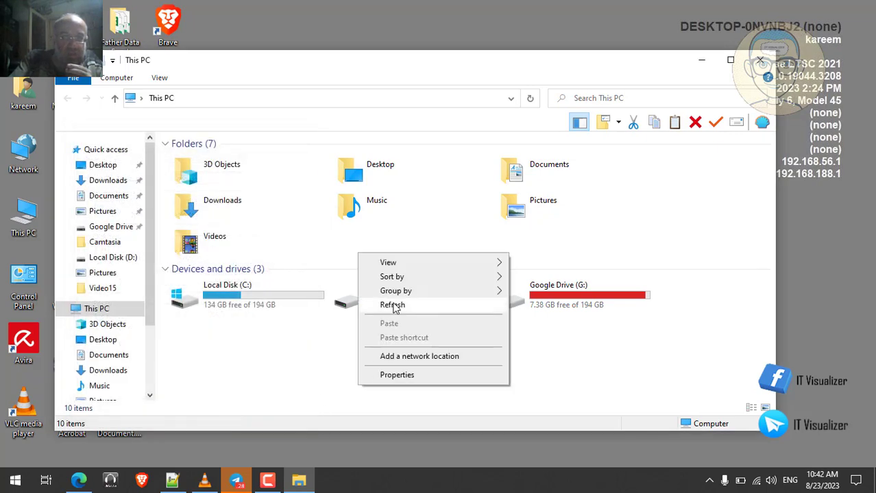
left_click(392, 306)
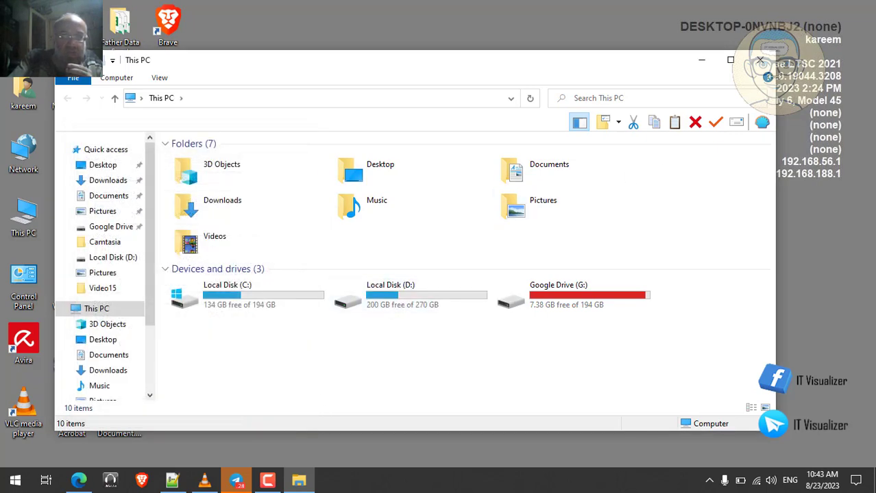
left_click(760, 61)
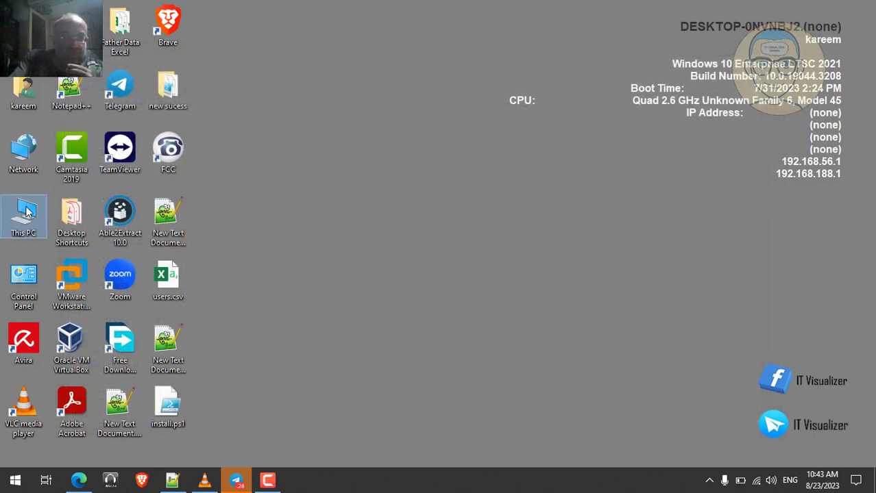
Reopen This PC and switch 'Open File Explorer to' back to This PC, applying and confirming.
double_click(28, 213)
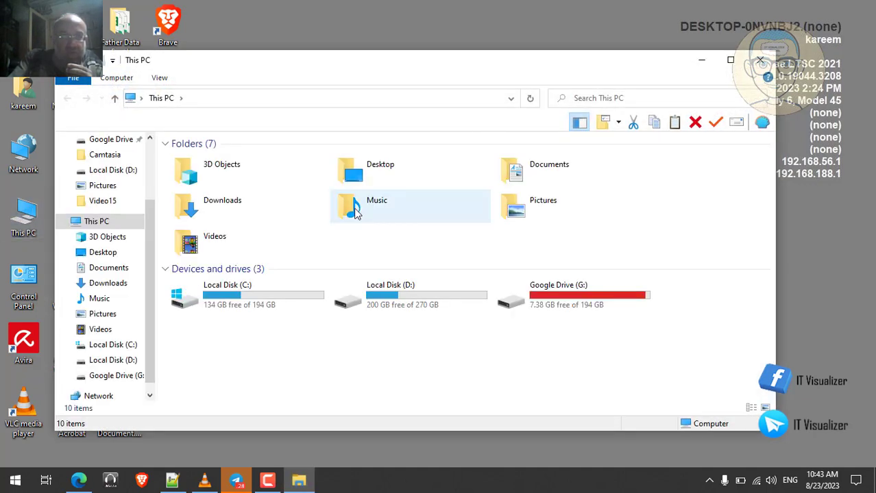
scroll(150, 181, "up", 2)
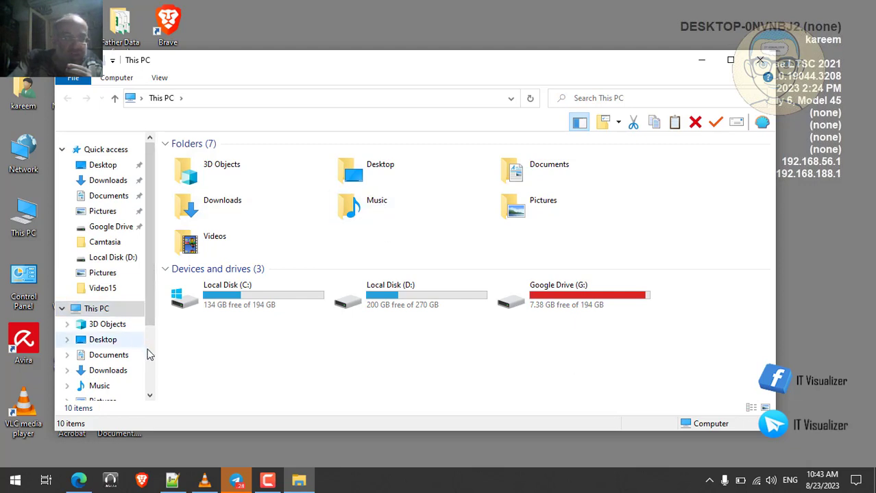
scroll(149, 362, "down", 3)
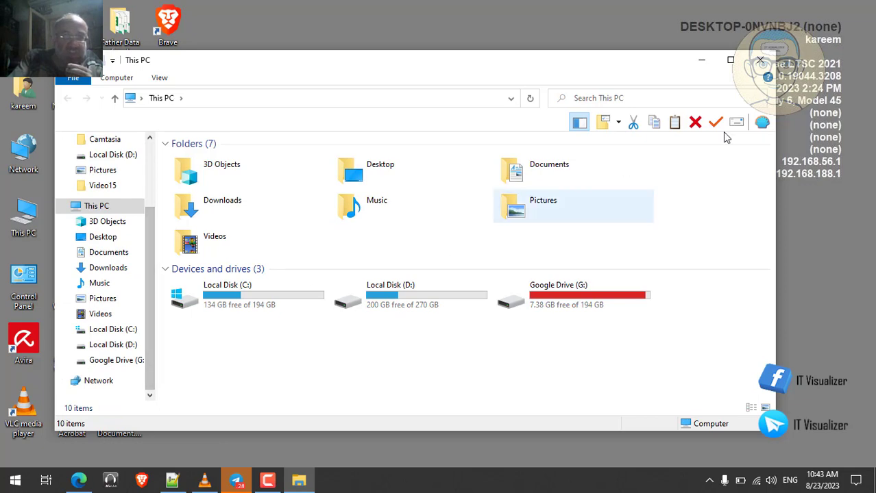
left_click(159, 79)
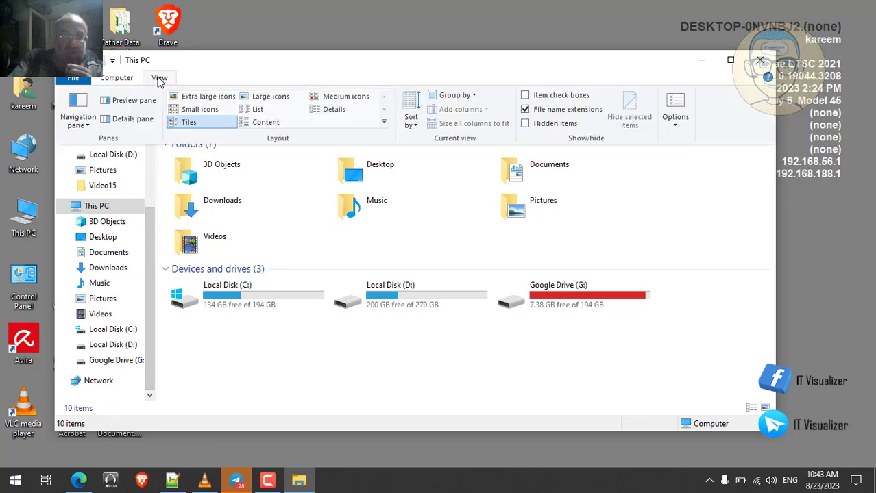
left_click(675, 128)
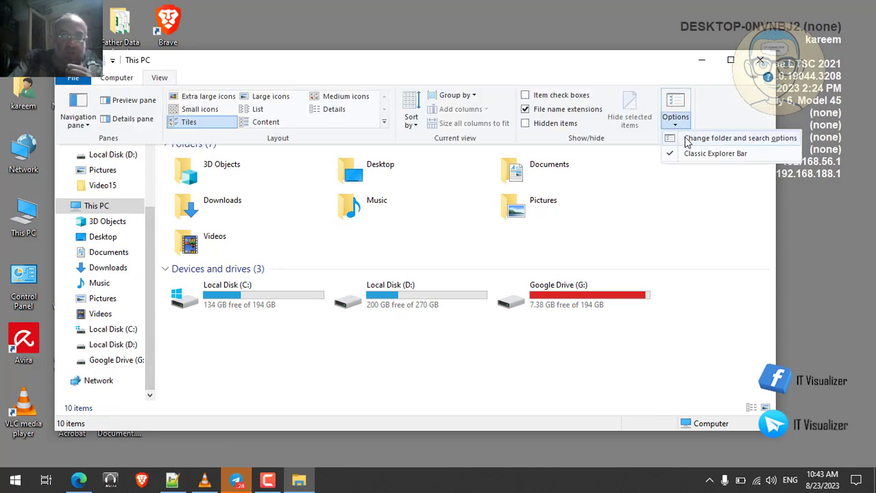
left_click(679, 137)
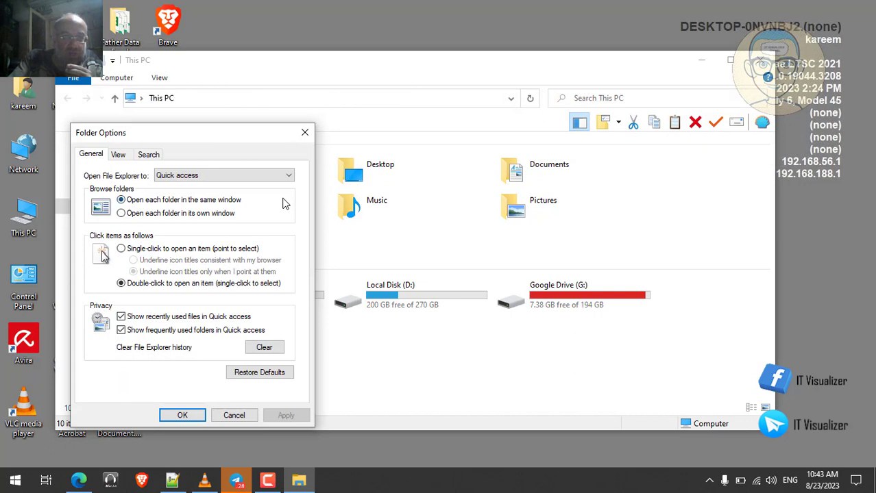
left_click(199, 178)
left_click(200, 195)
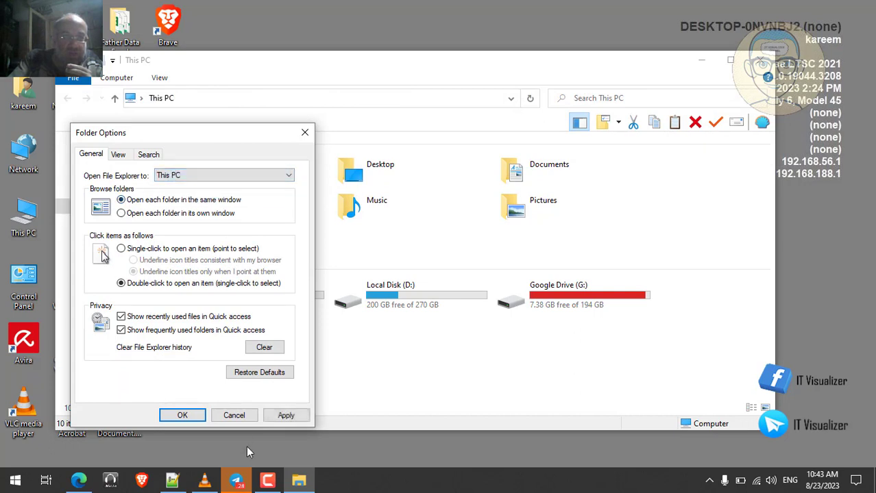
left_click(287, 416)
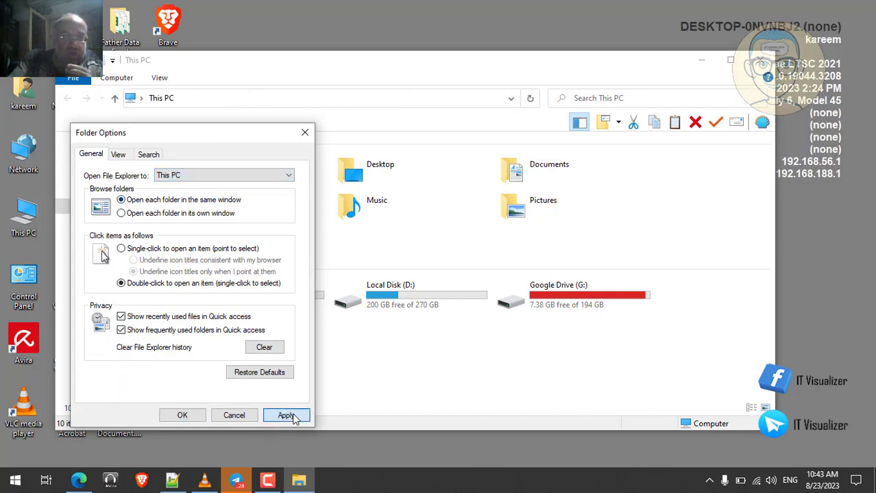
left_click(181, 415)
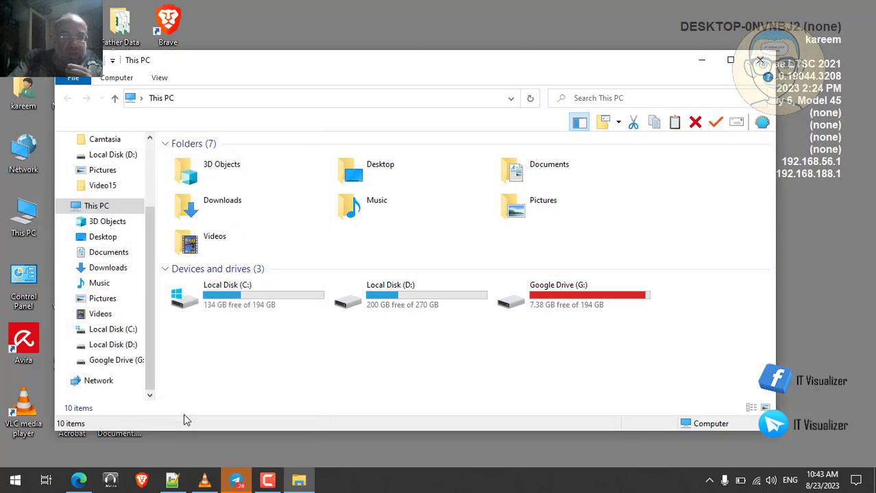
Browse Local Disk (D:) > IT Policy, open نماذج العمل in a new window, then close both windows.
double_click(388, 299)
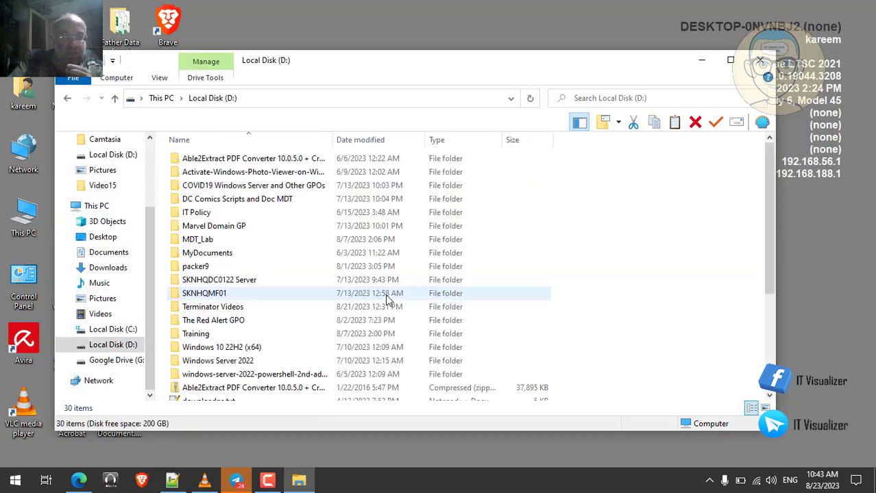
double_click(199, 214)
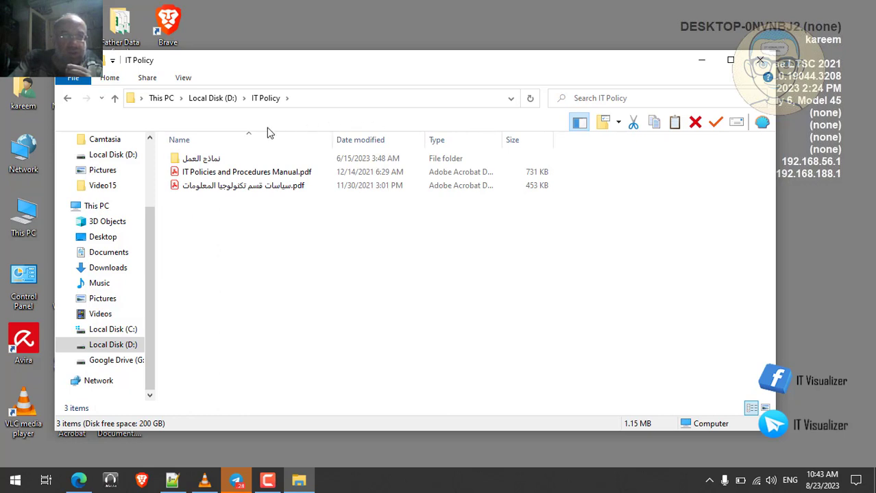
right_click(190, 164)
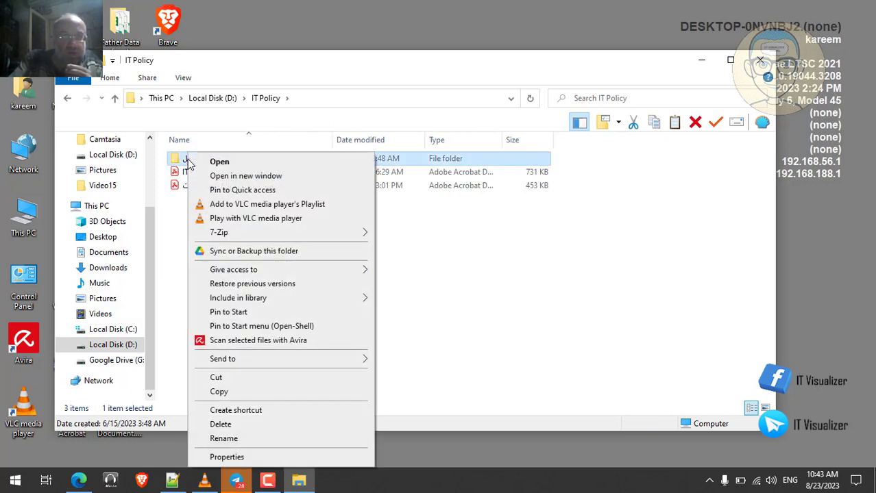
left_click(241, 177)
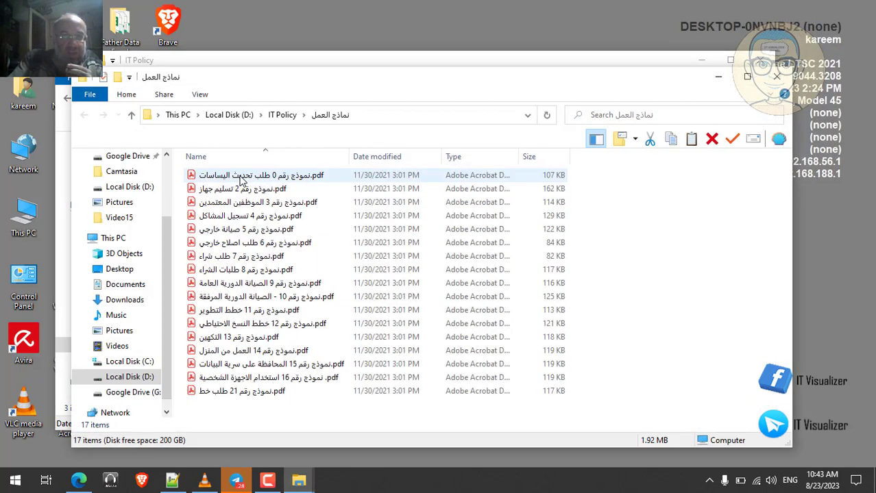
left_click(164, 171)
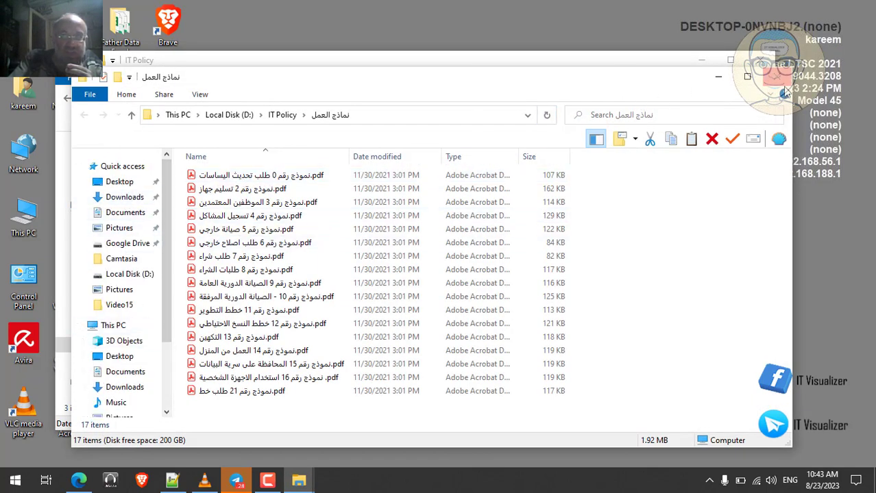
left_click(778, 78)
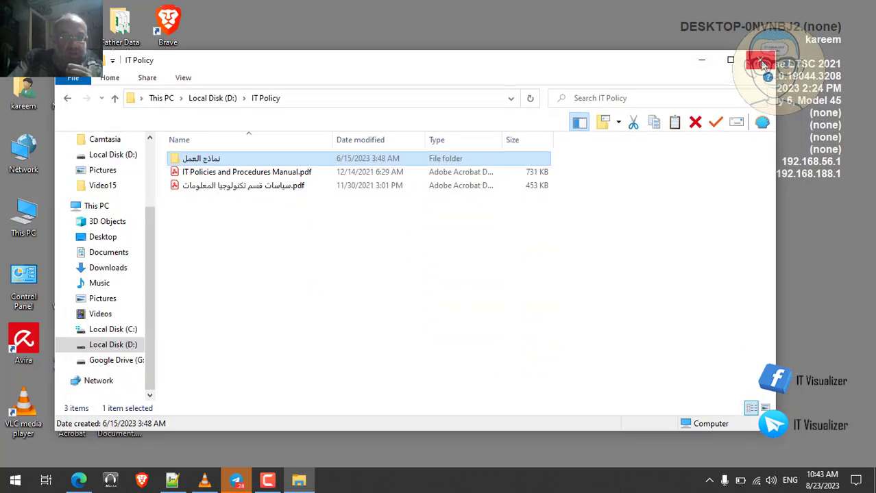
left_click(762, 60)
Switch from the Bard page in Edge back to the paused VLC lab recording.
left_click(78, 480)
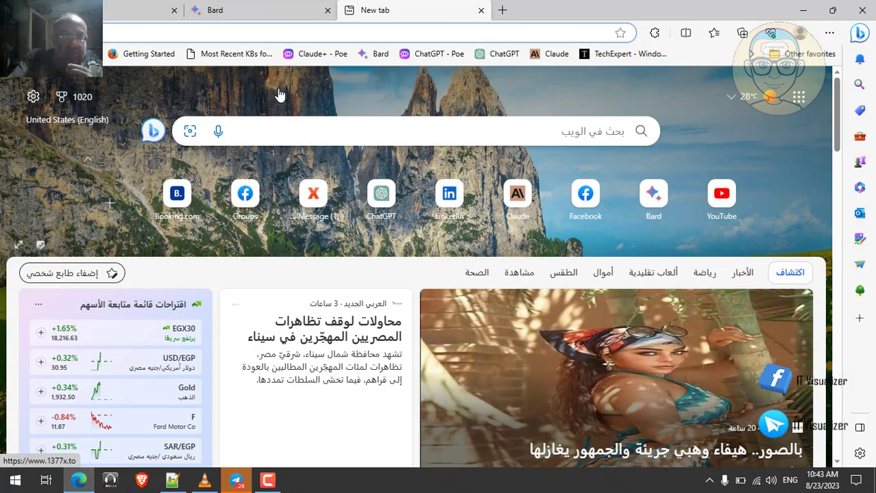
left_click(250, 11)
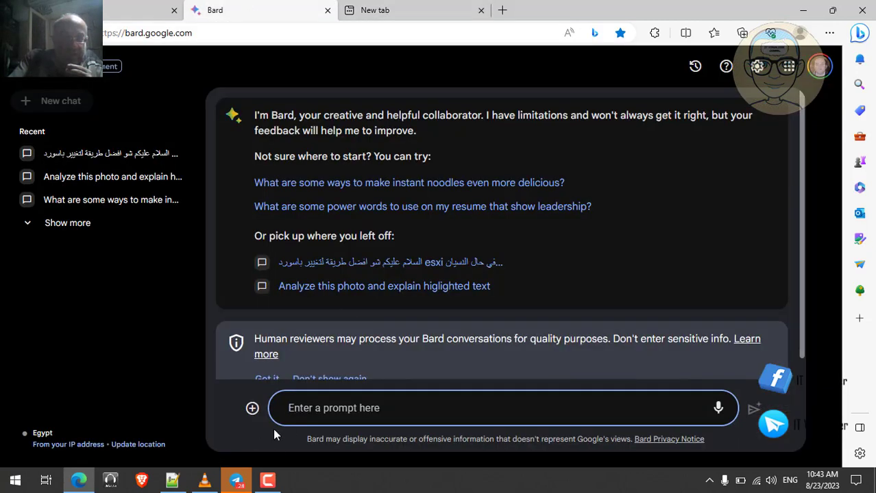
left_click(204, 480)
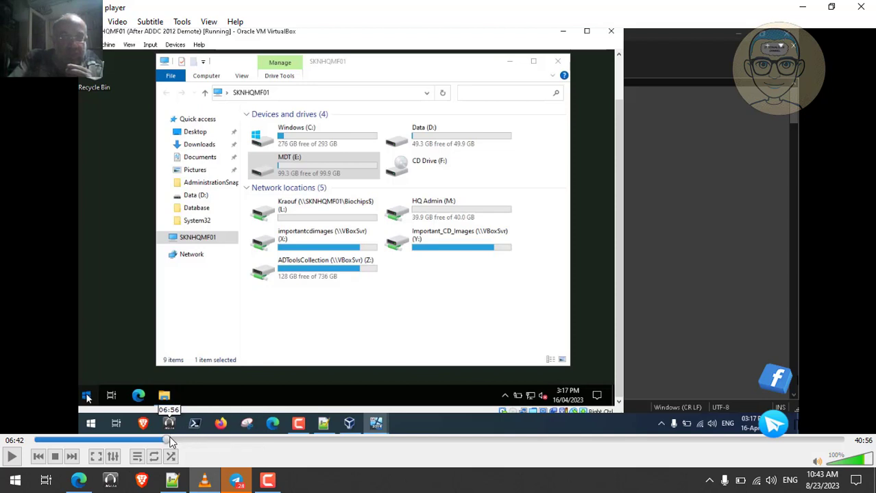
Scrub the seek bar back from 06:40 to settle at 06:09 on the Folder Options dialog.
left_click(168, 442)
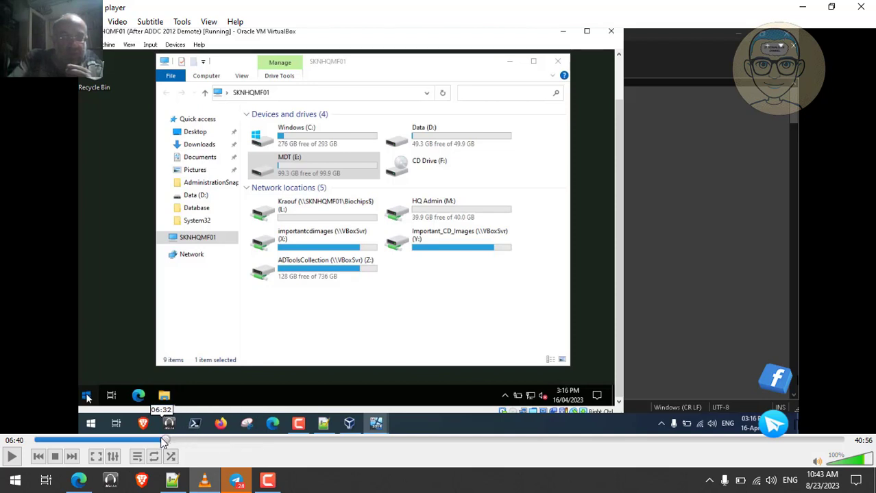
left_click(161, 441)
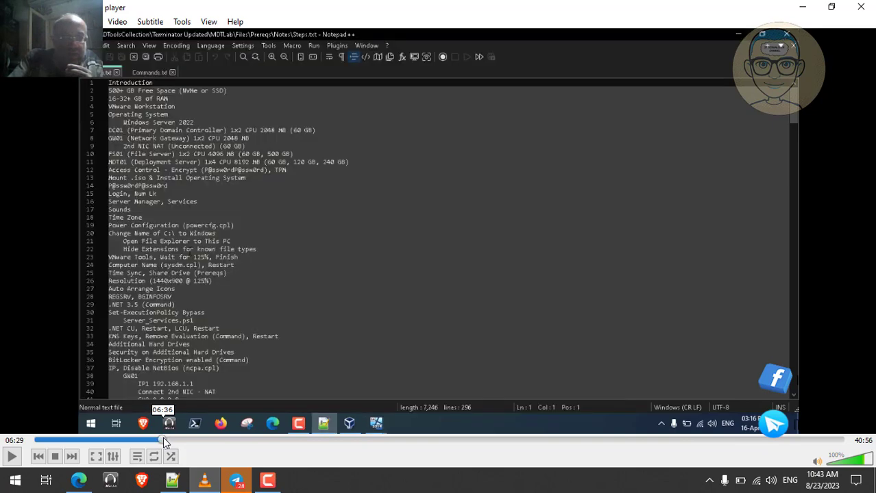
left_click(165, 441)
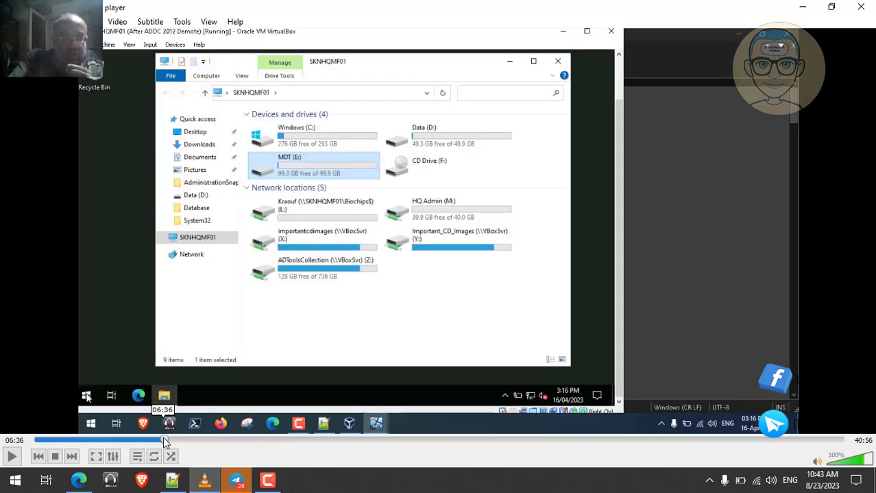
left_click(169, 442)
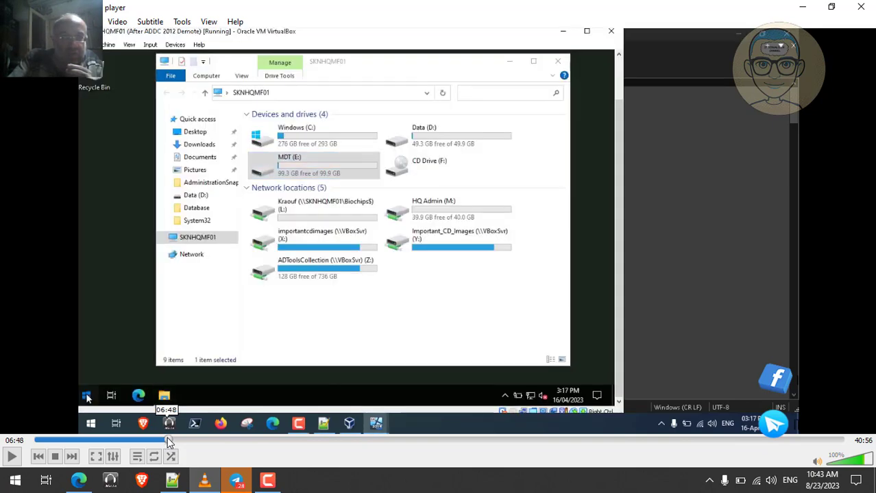
left_click(159, 442)
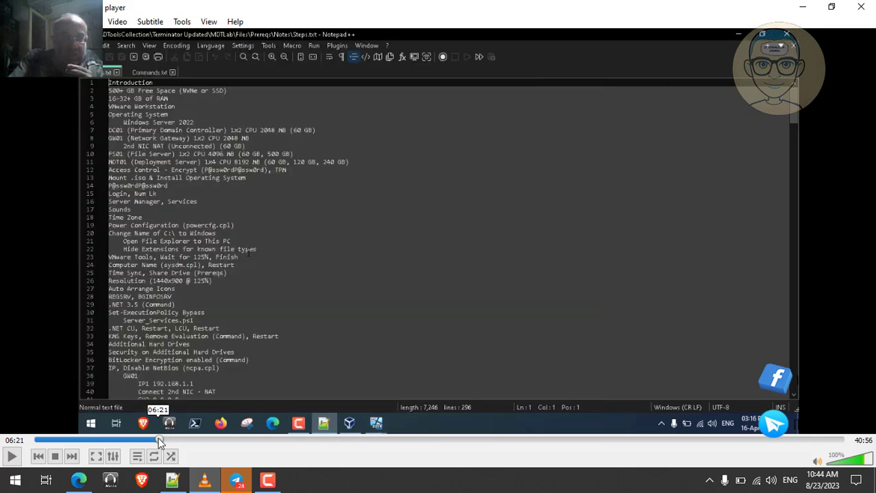
left_click(153, 442)
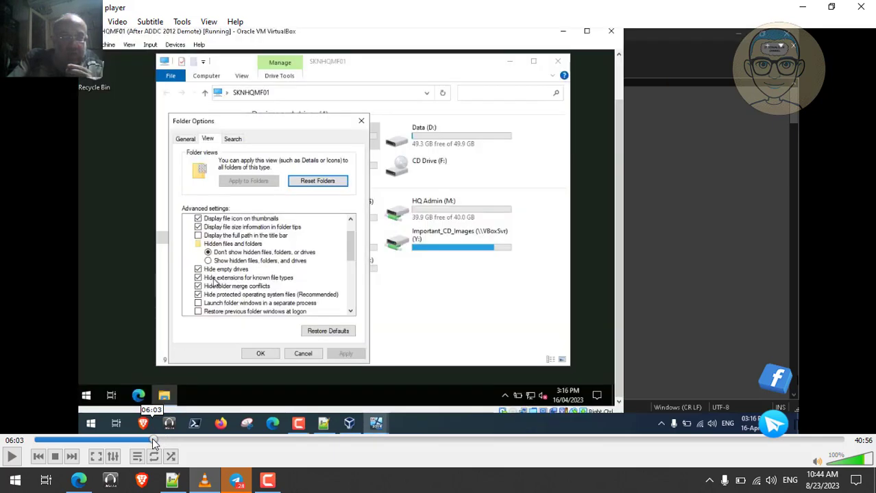
left_click(157, 442)
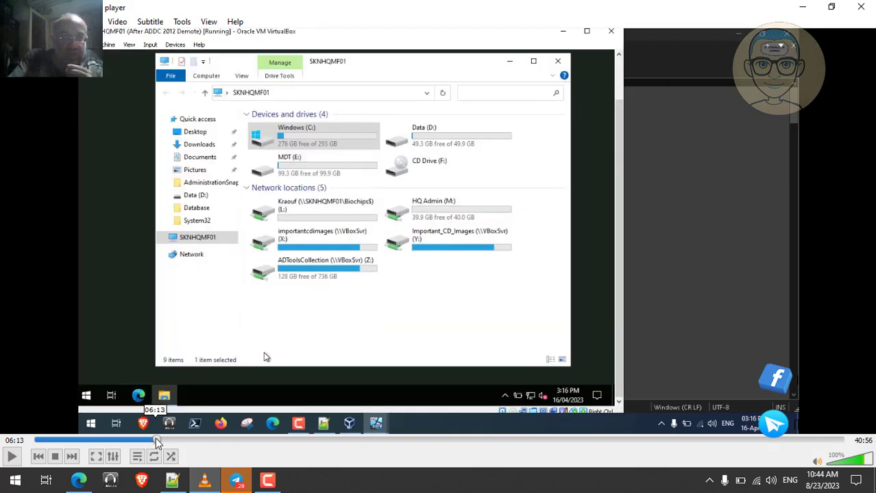
left_click(156, 442)
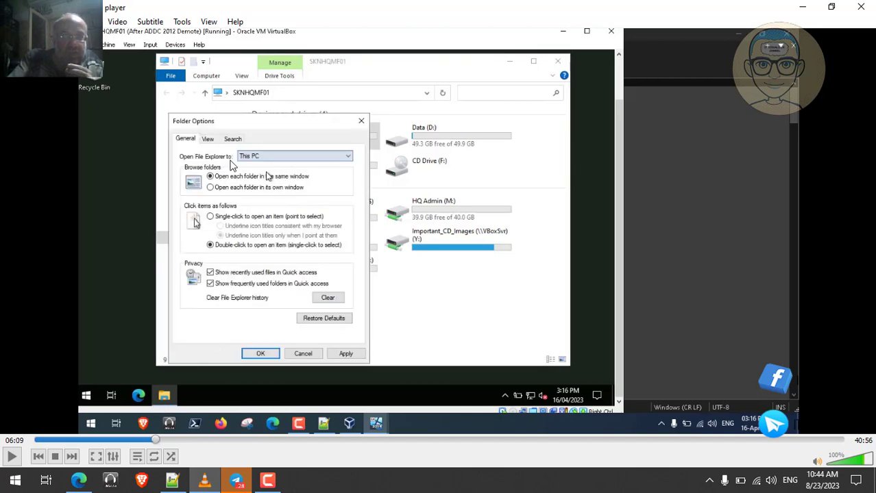
In Bard, start the question 'what will happen if i change from folder', correcting 'frm' to 'from'.
left_click(79, 480)
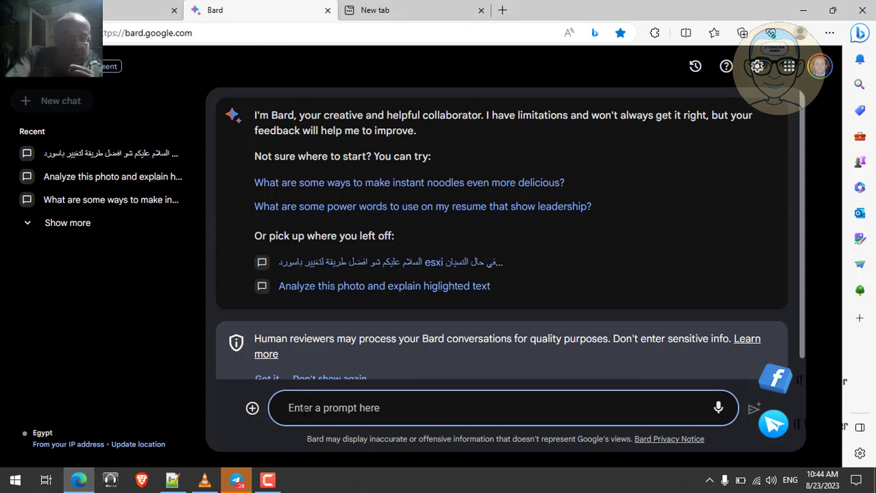
type("w")
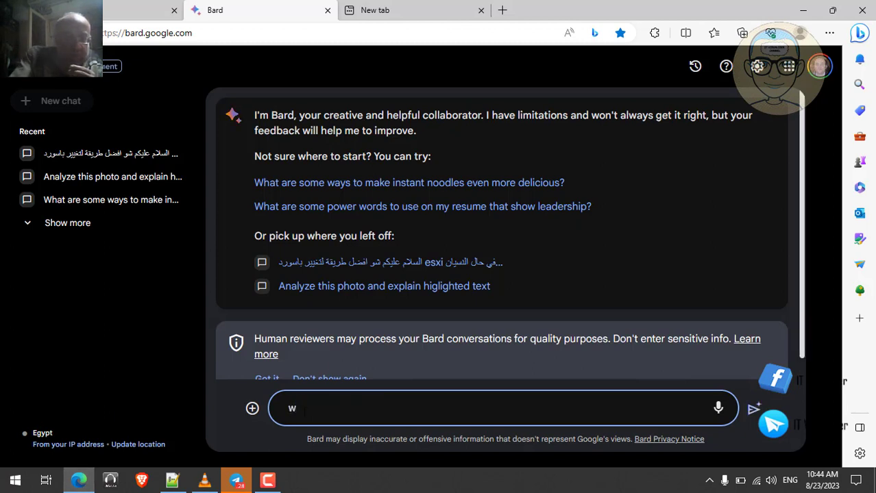
type("hat i")
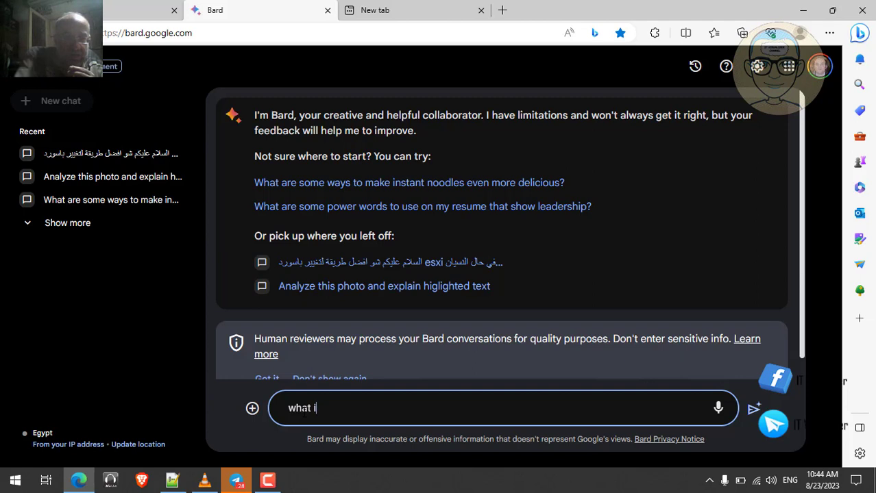
type("s the")
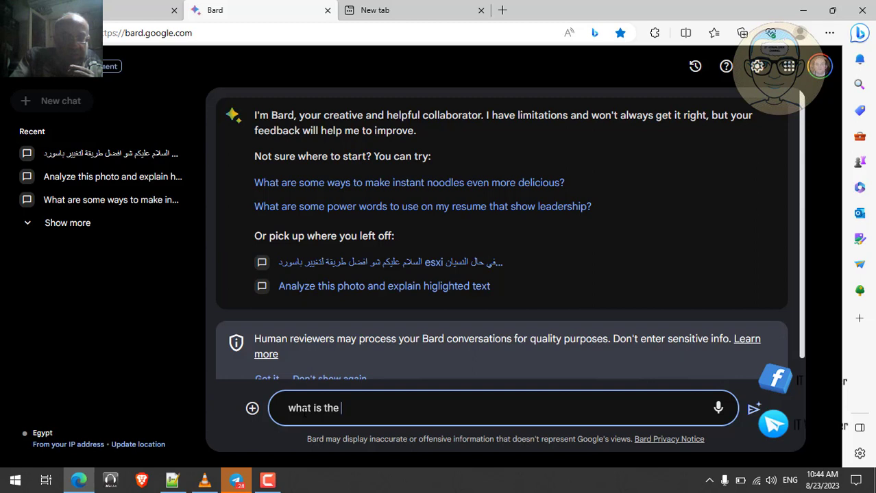
type("adva")
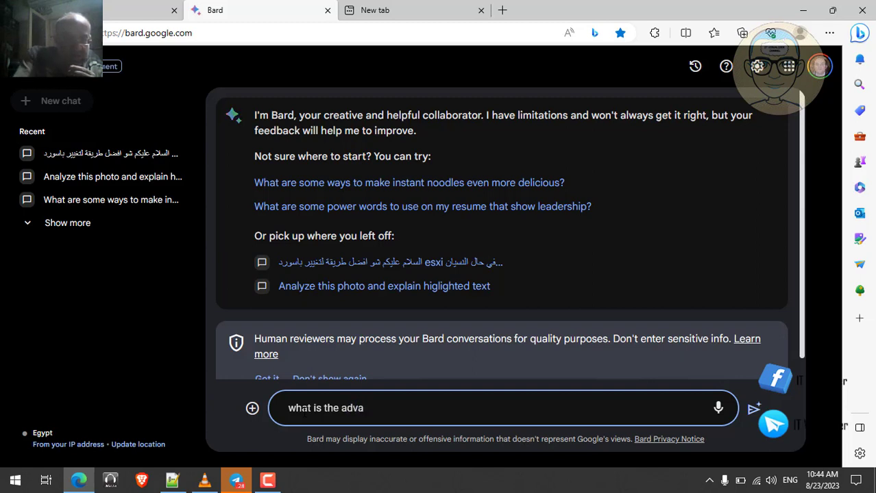
key("BackSpace")
key("BackSpace")
key("BackSpace")
key("BackSpace")
key("BackSpace")
key("BackSpace")
key("BackSpace")
key("BackSpace")
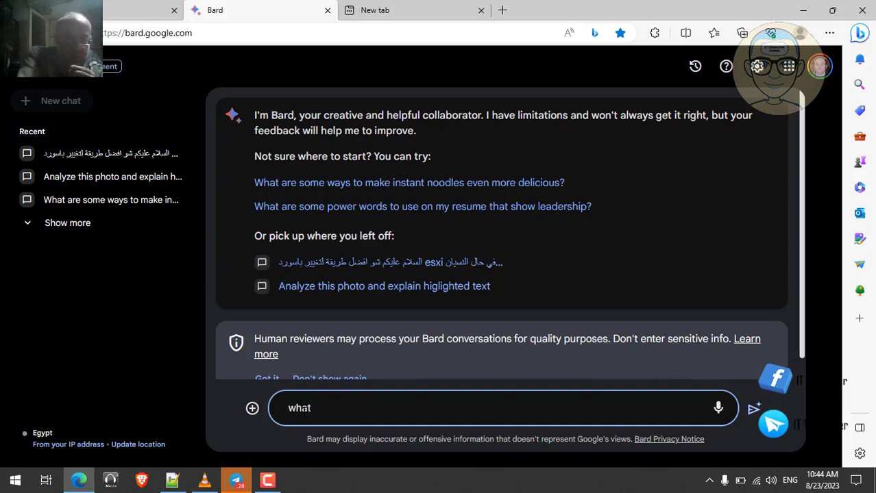
type("will happen ")
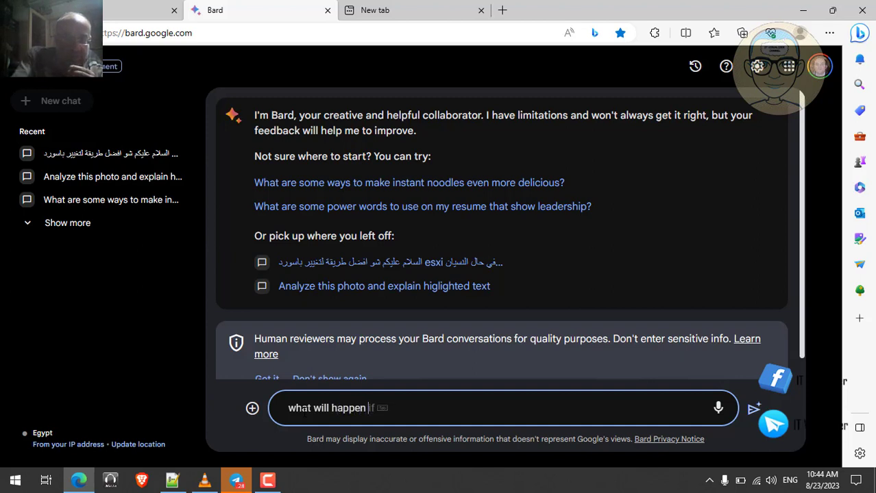
type("if i change ")
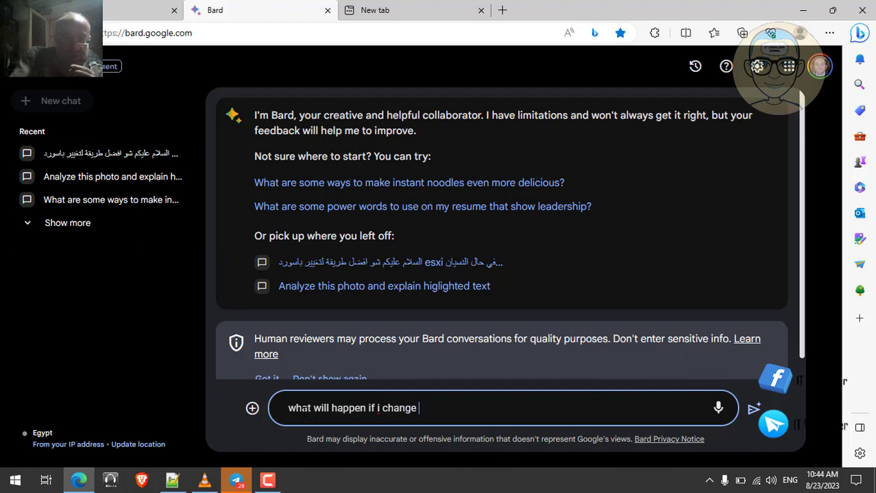
type("frm folder")
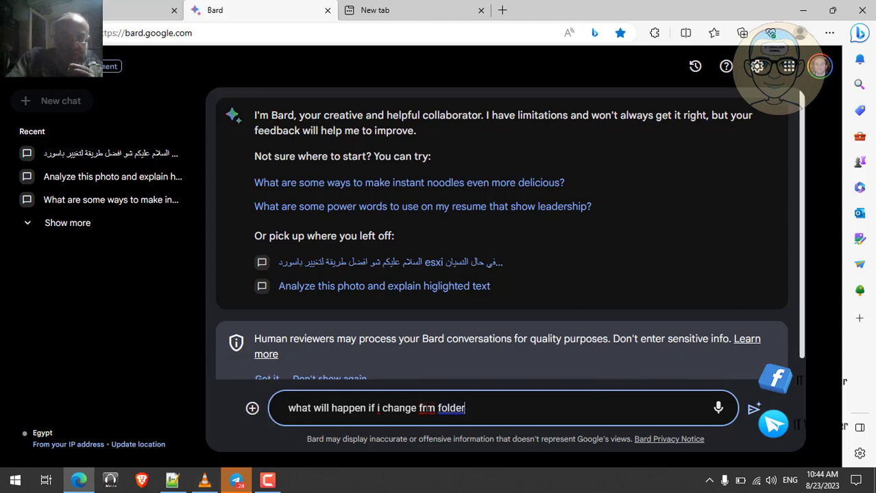
right_click(428, 409)
left_click(430, 346)
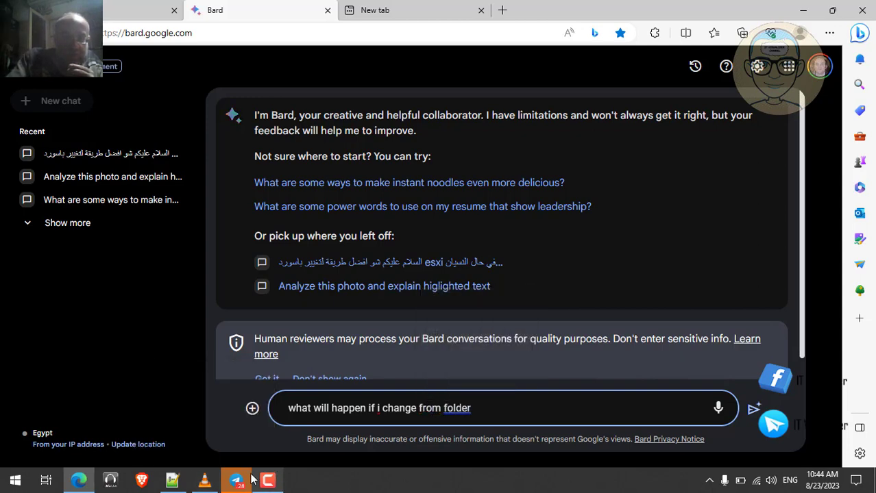
Finish the prompt about changing "open file explorer" from quick access to this pc, and submit it.
left_click(204, 482)
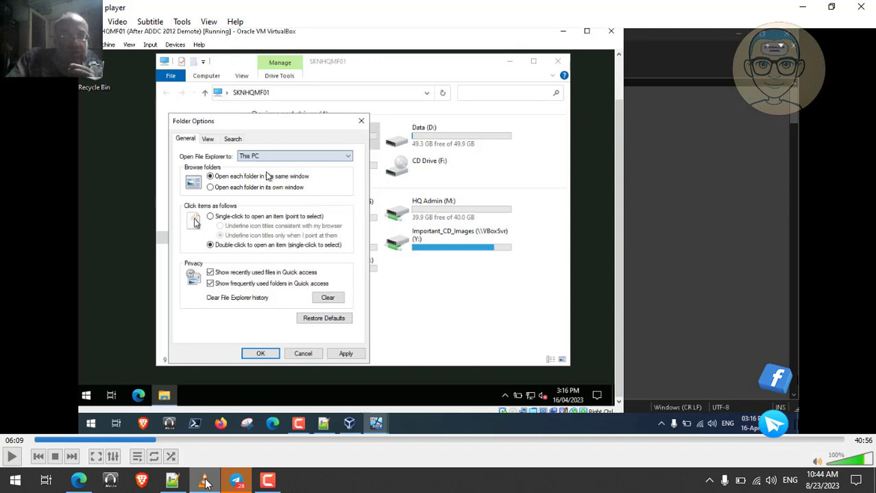
left_click(204, 482)
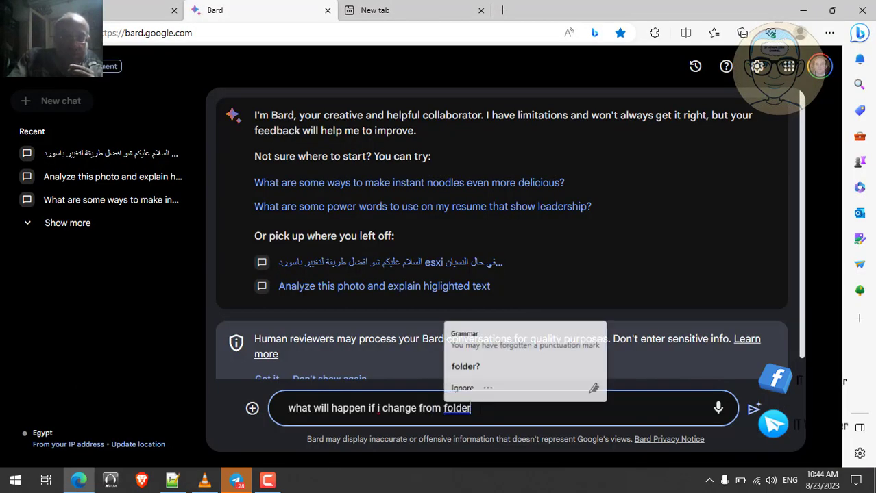
type("optio")
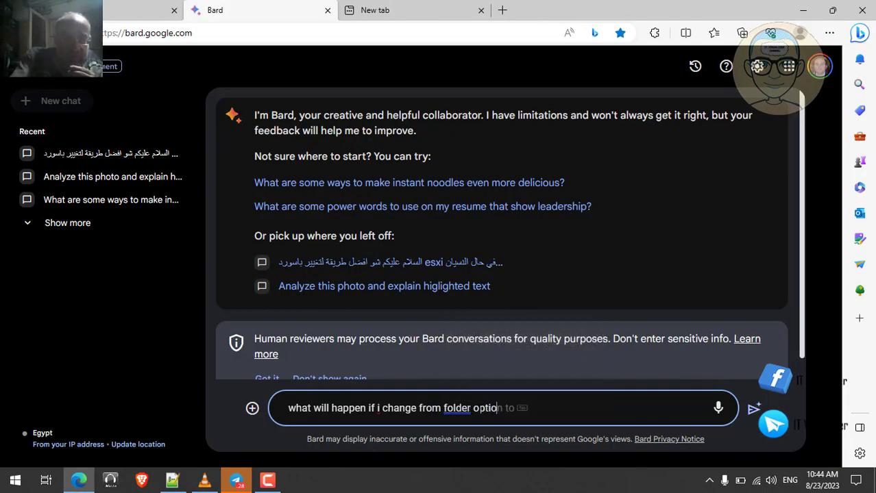
type("ns in ")
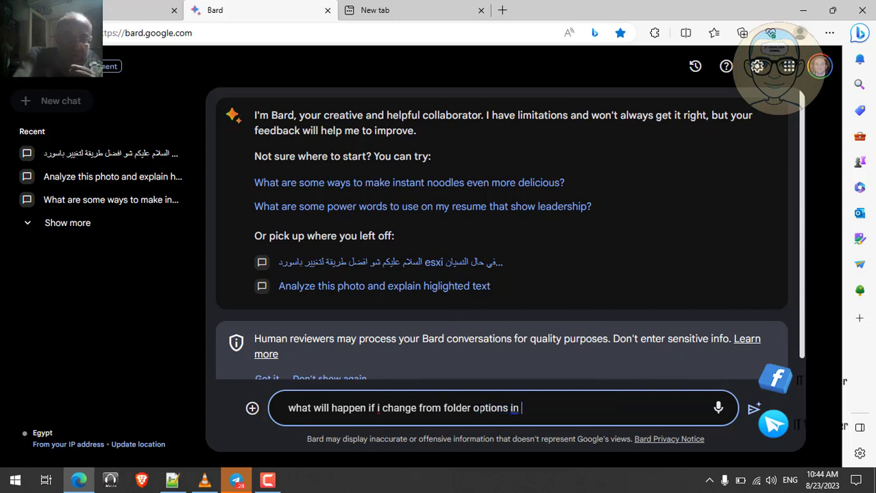
type("windows")
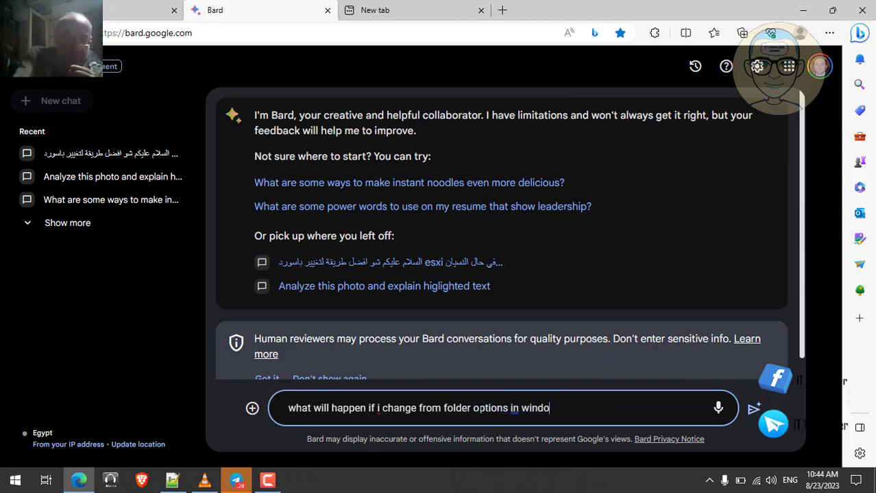
left_click(204, 482)
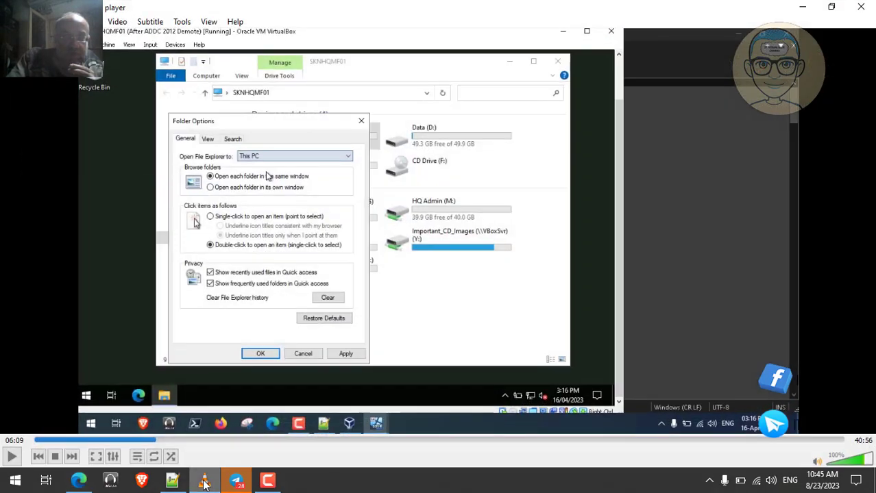
left_click(205, 483)
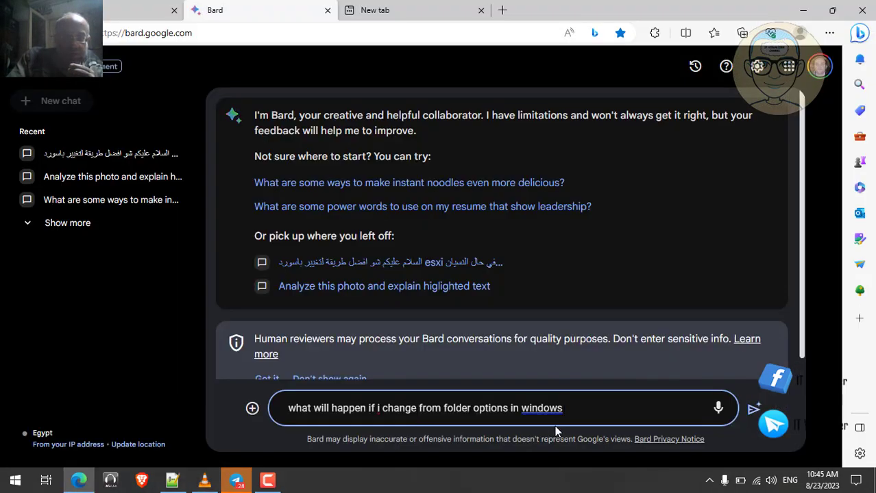
type("\"op")
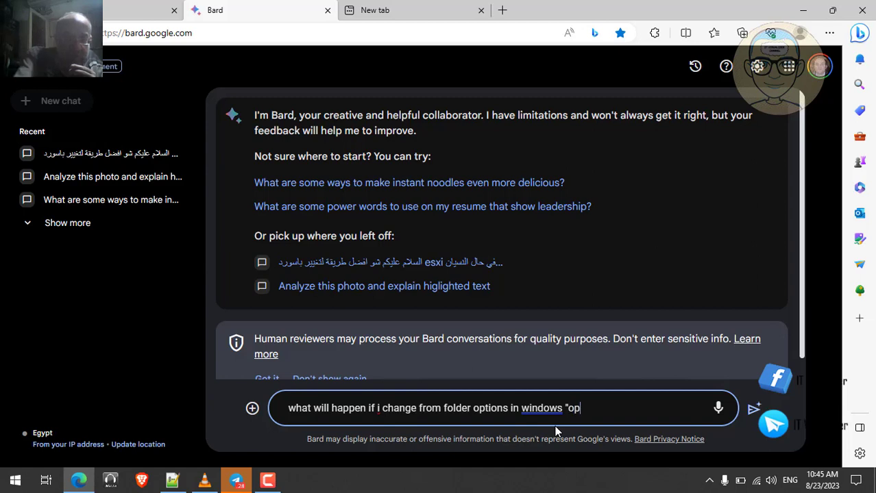
type("en fil")
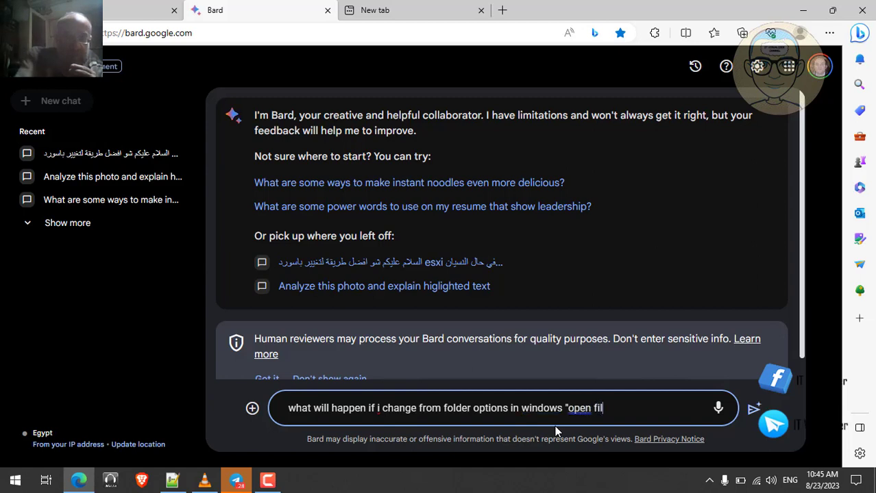
type("e expl")
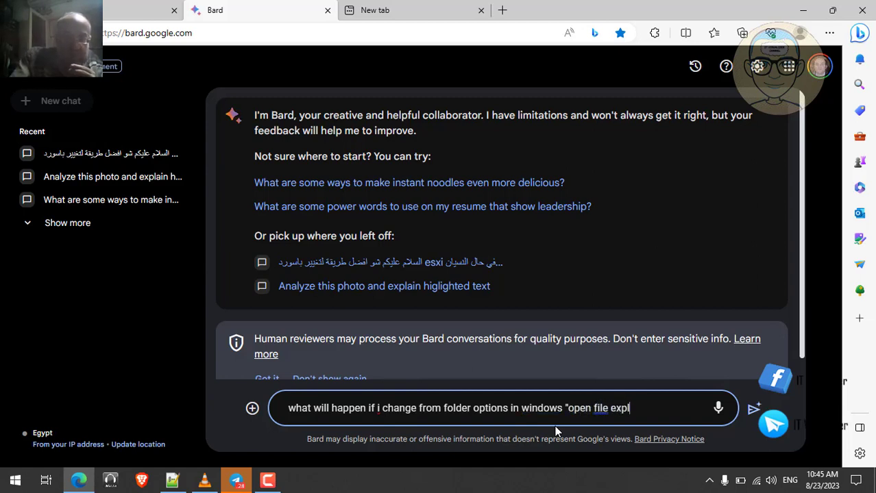
type("orer")
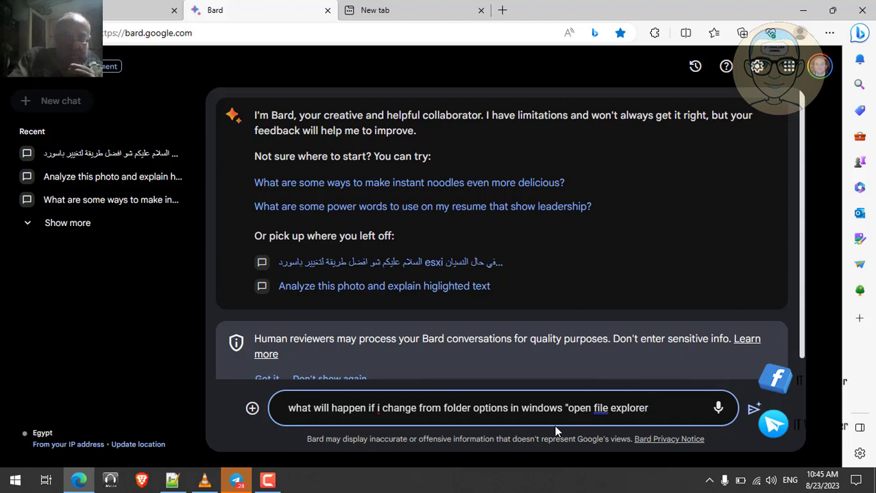
type("\" ")
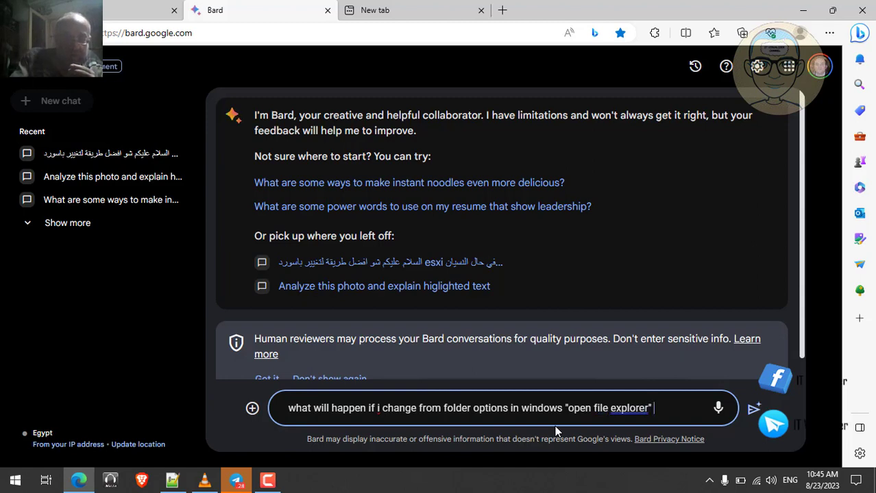
type("option")
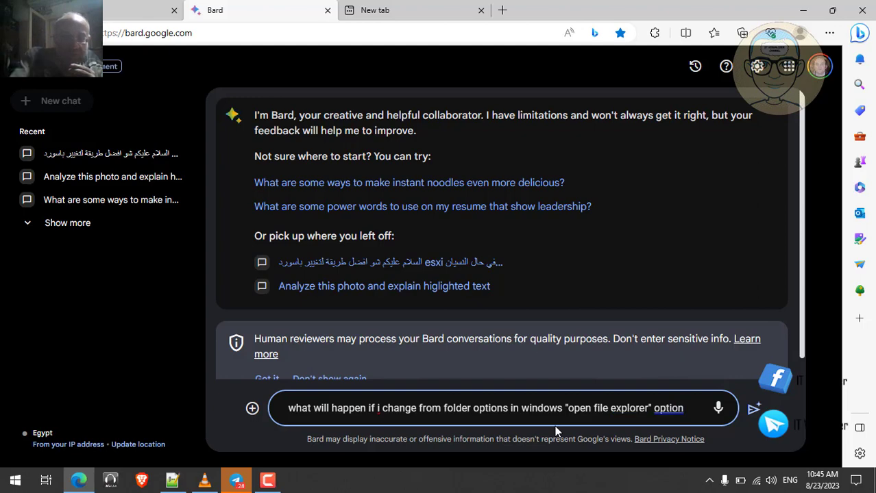
type(" from")
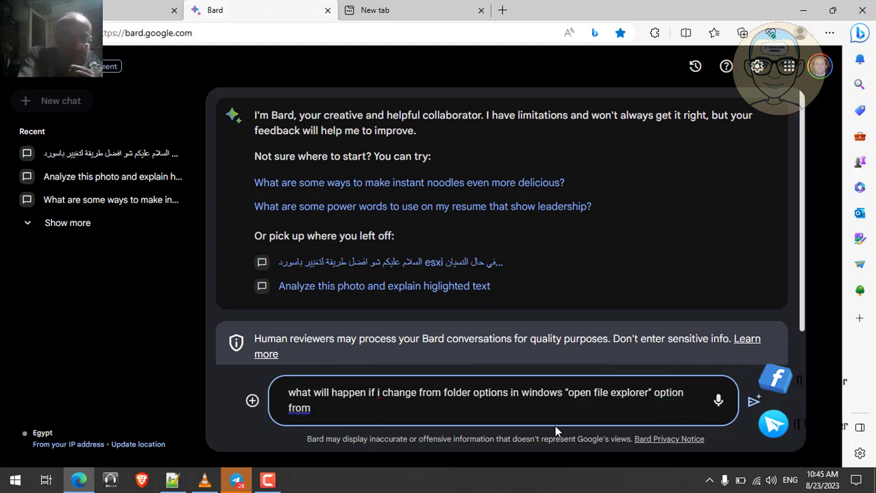
type(" quick")
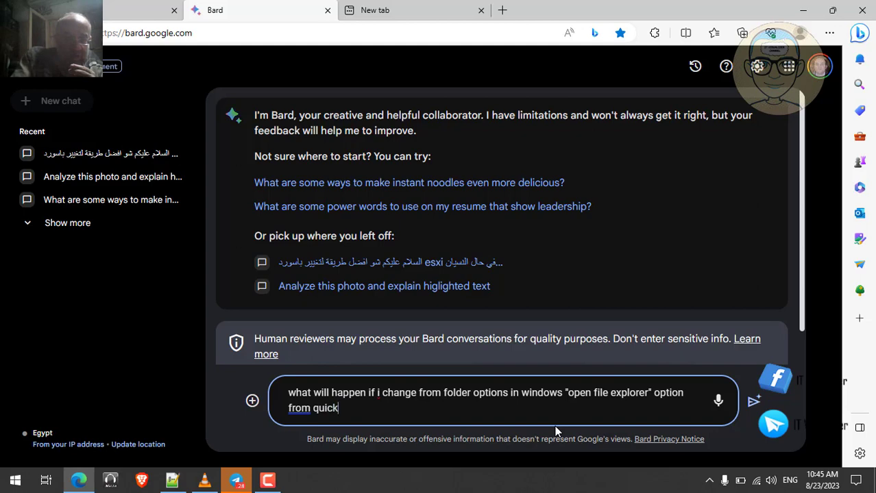
type(" access")
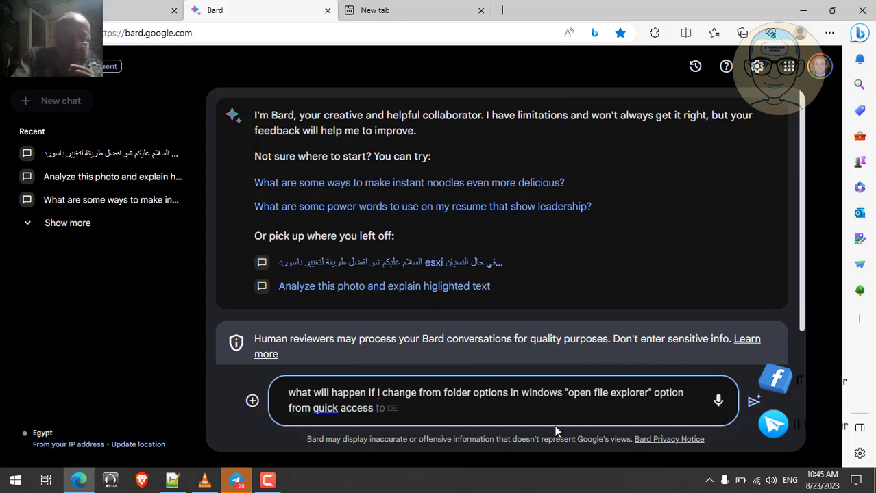
type("to")
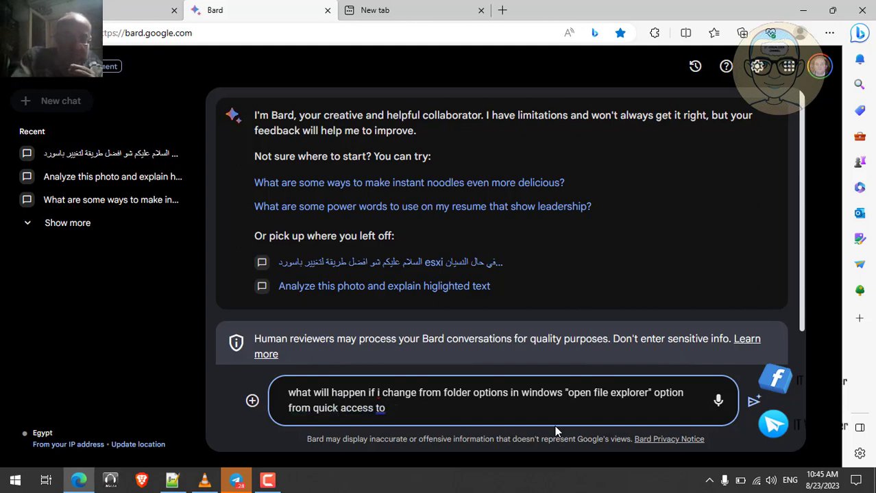
type(" this pc\"")
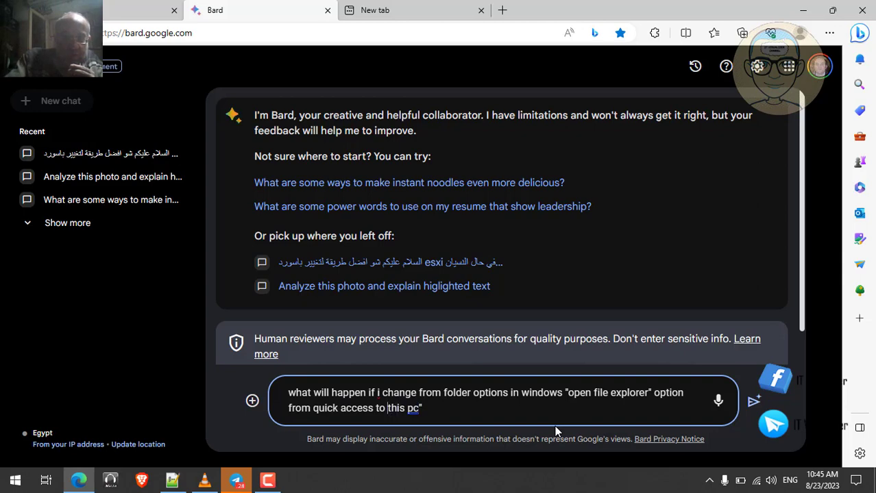
type("\"")
key("Left")
key("Left")
key("Left")
key("Left")
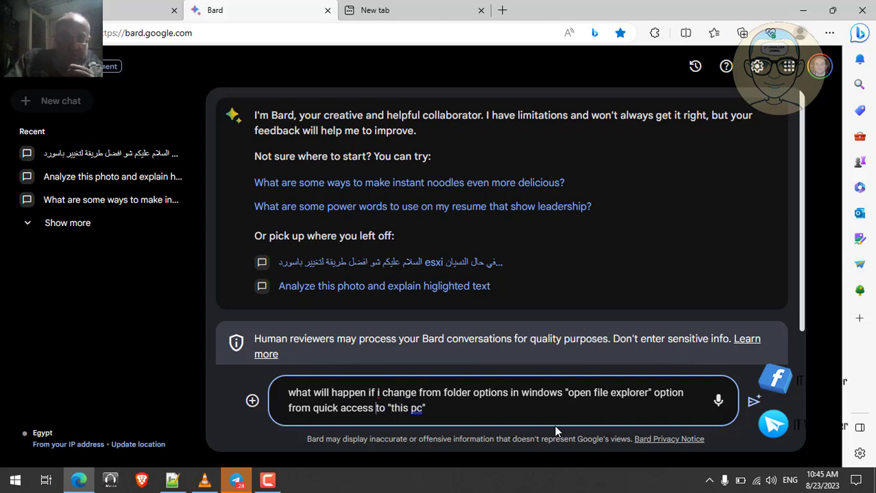
type("\" to ")
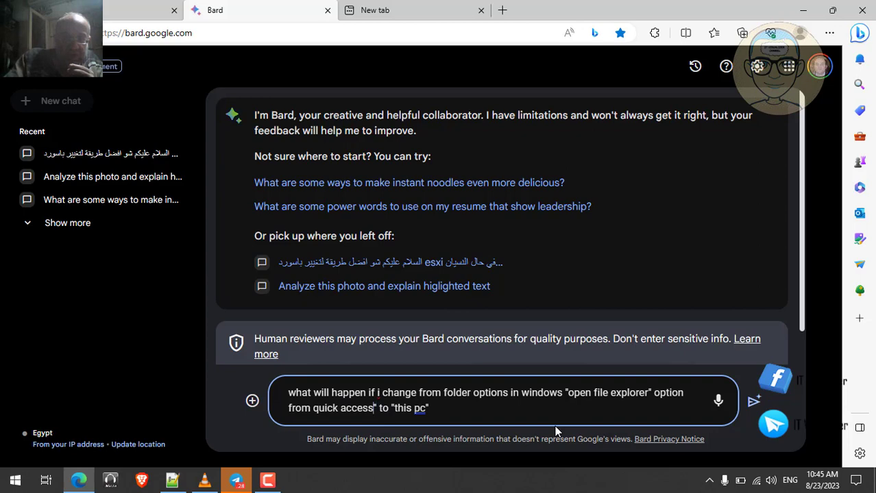
type("\"")
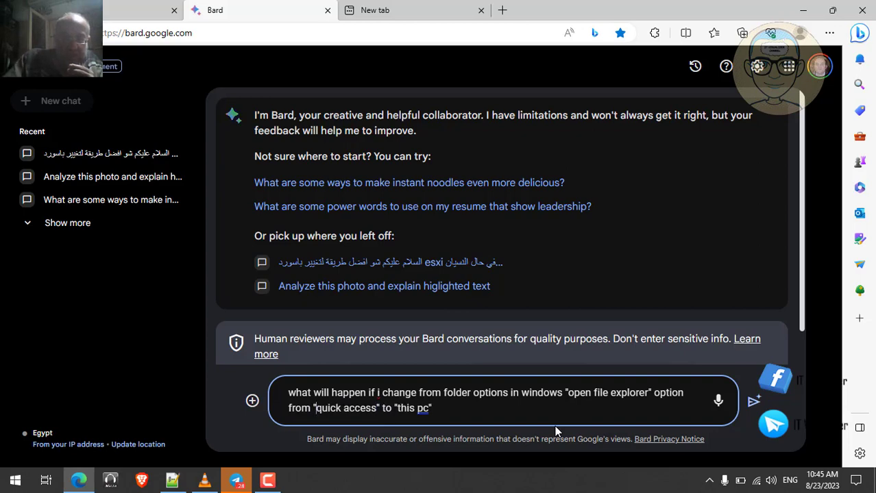
key("End")
key("Return")
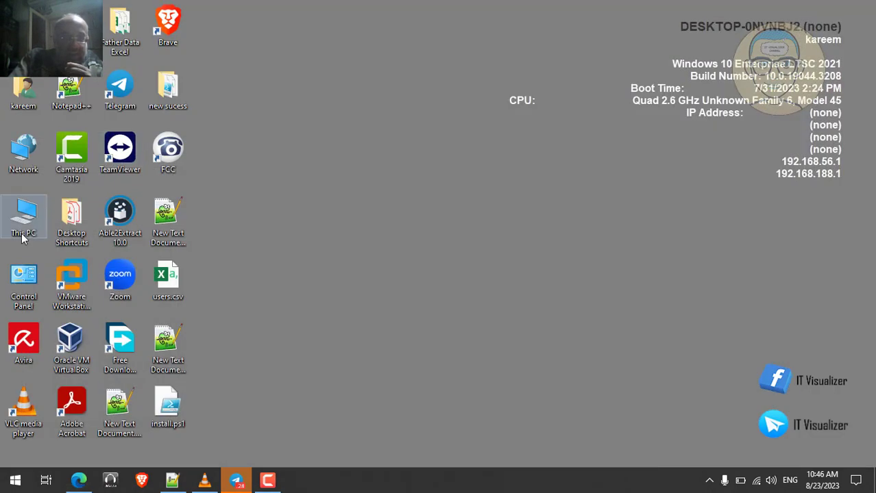
Open This PC from the desktop, scroll its pane to the top, then return to Bard in Edge.
double_click(26, 217)
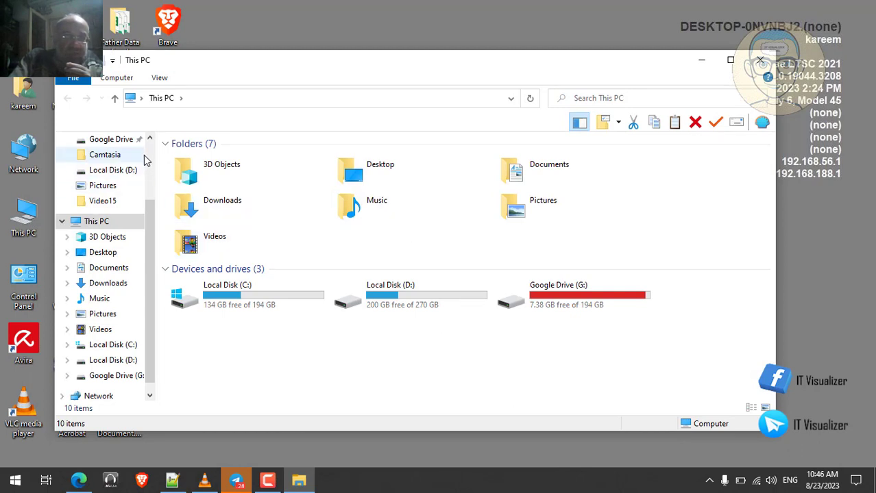
scroll(151, 158, "up", 2)
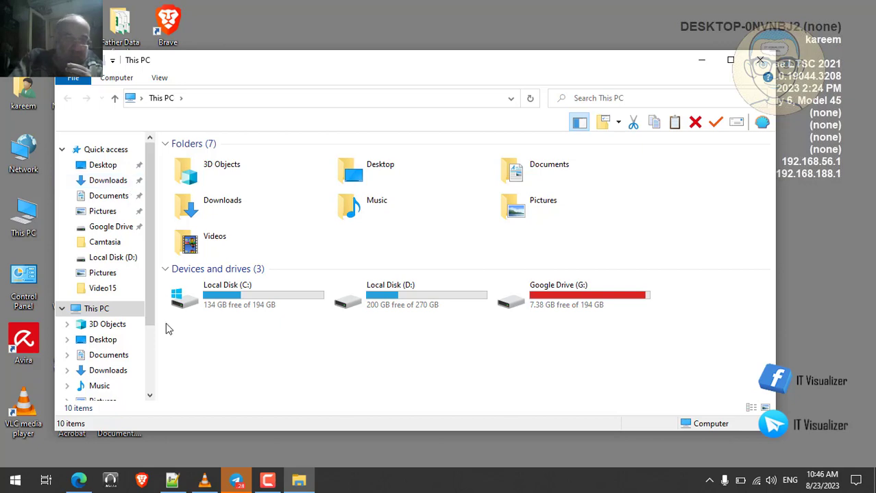
left_click(79, 480)
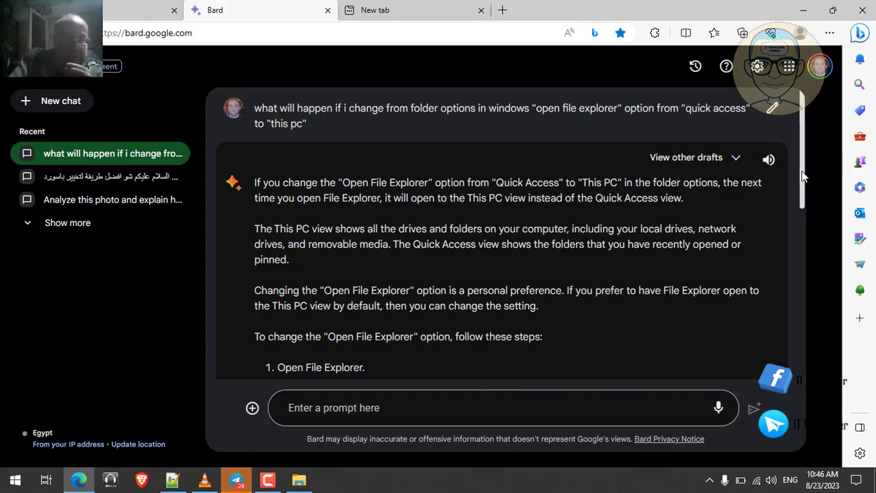
Scroll through Bard's answer, copy the submitted question's full text, and switch to the Claude tab.
scroll(803, 194, "down", 3)
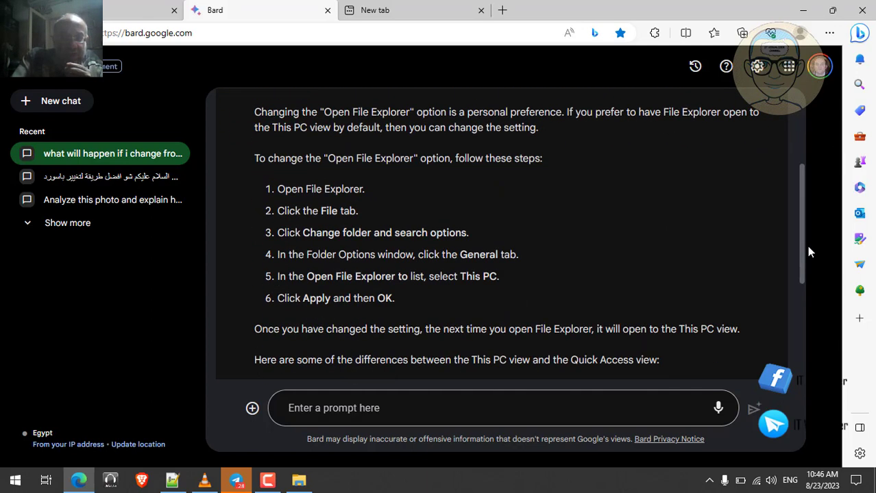
scroll(809, 252, "down", 1)
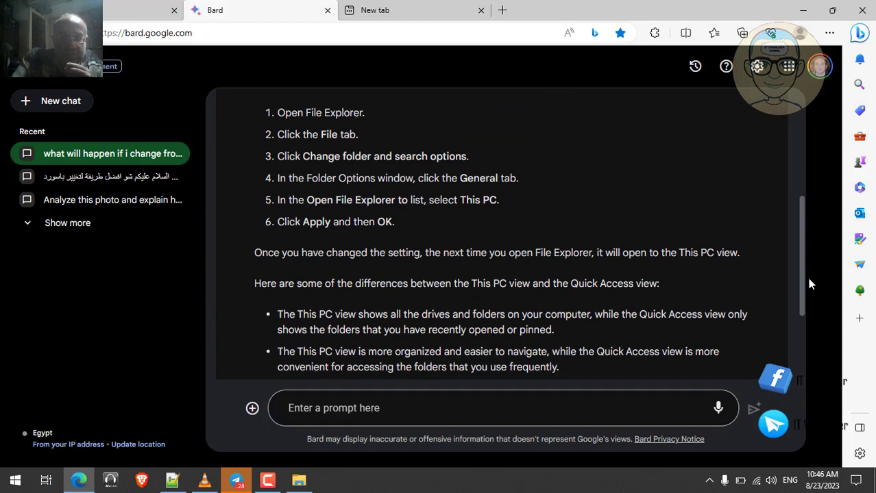
left_click_drag(809, 283, 799, 175)
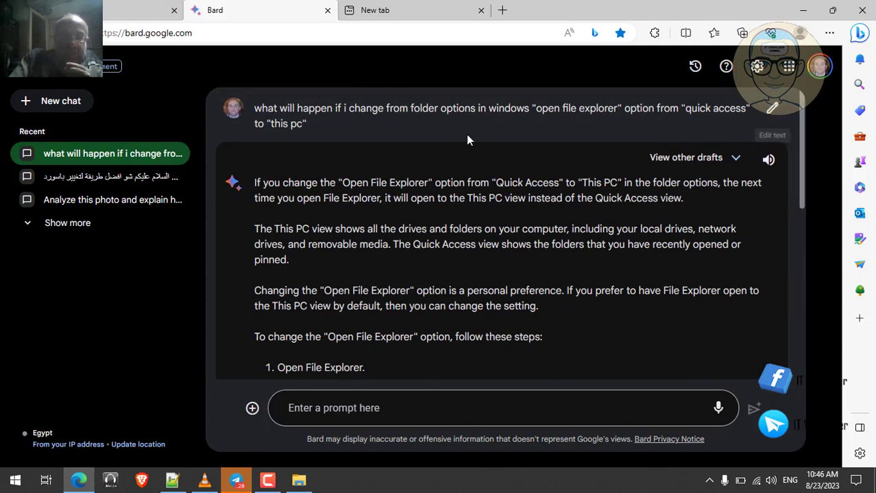
left_click(772, 108)
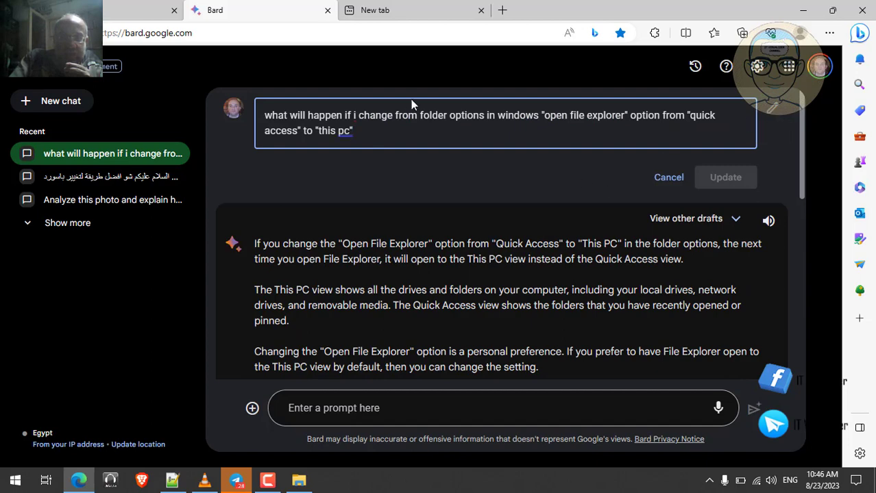
key("ctrl+a")
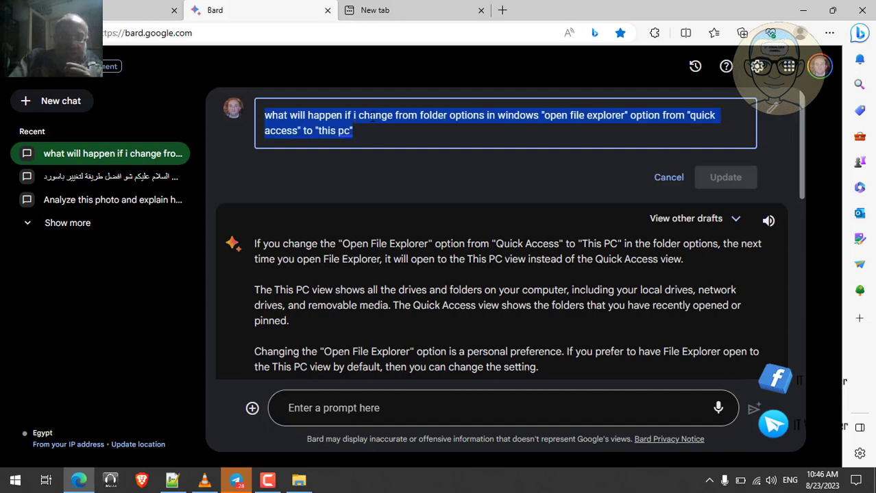
right_click(373, 122)
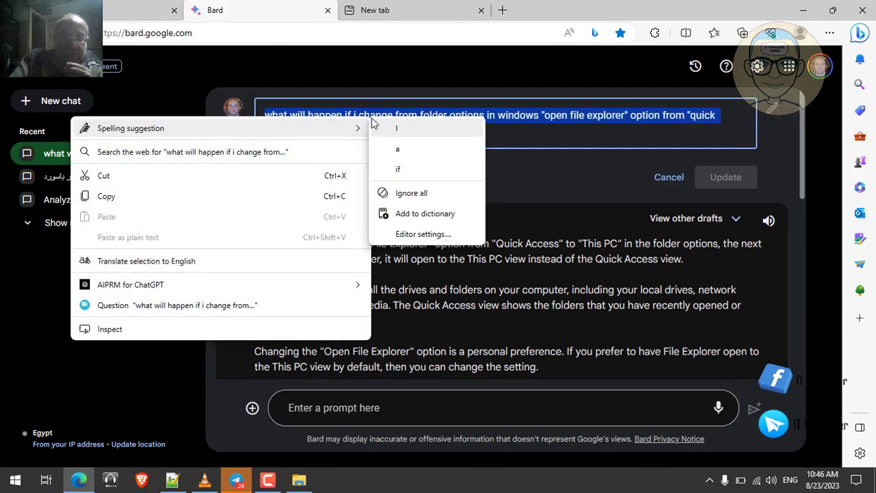
left_click(106, 197)
left_click(140, 10)
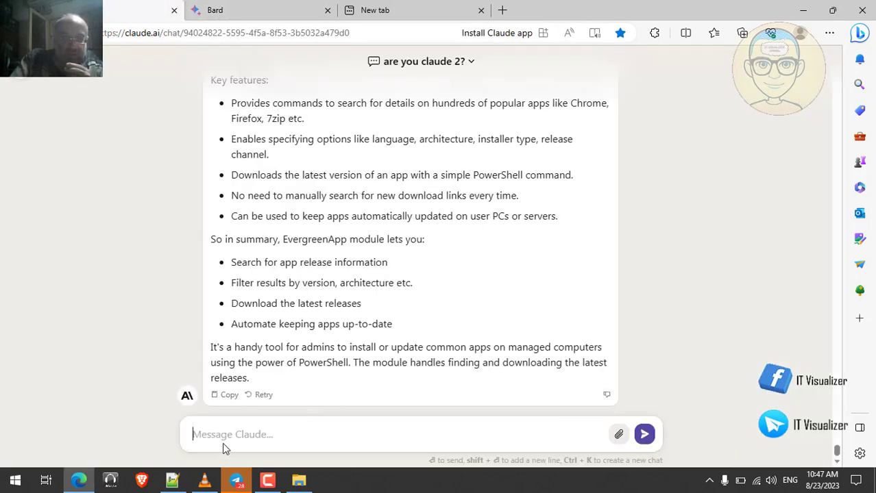
Paste the question about making File Explorer open to This PC instead of Quick Access into Claude and send it.
left_click(227, 434)
key("ctrl+v")
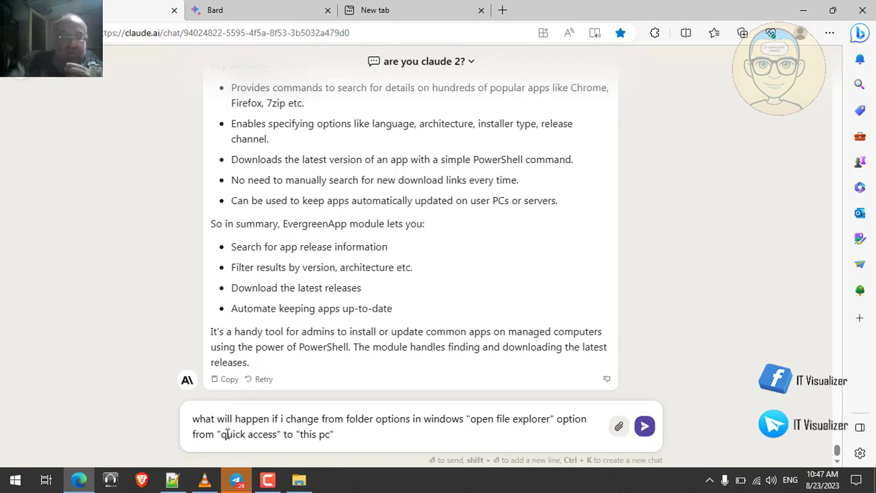
key("Return")
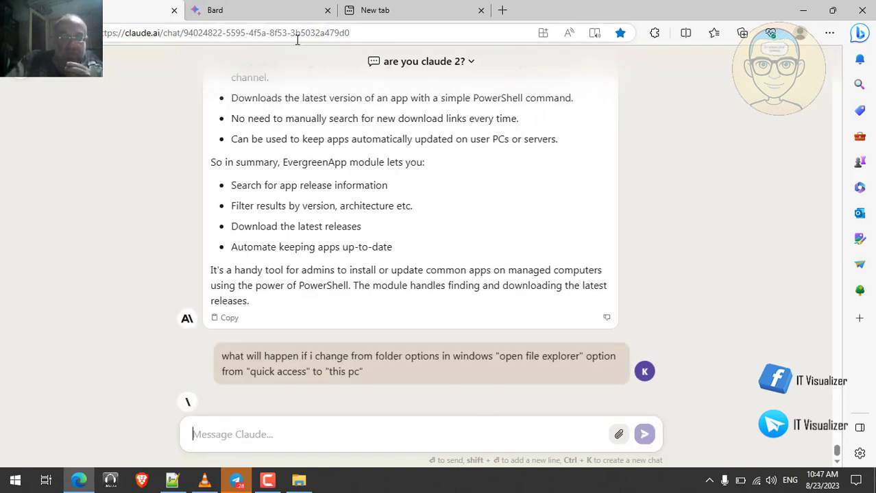
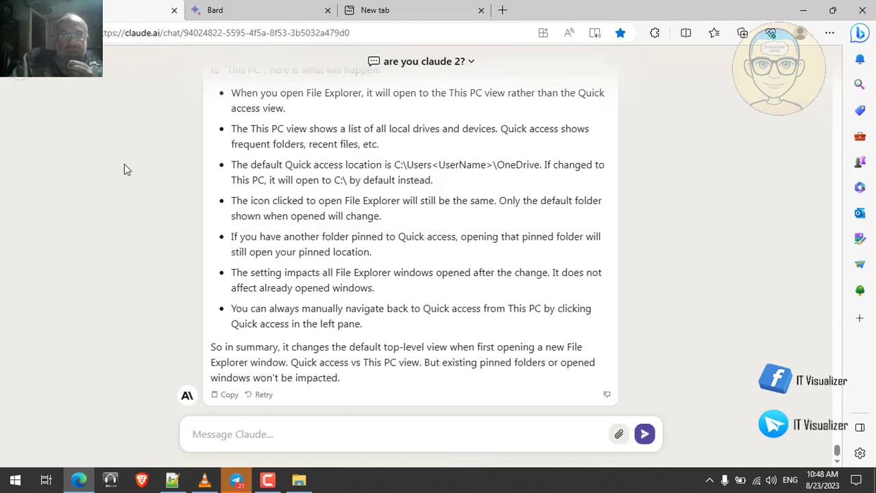
Read Claude's reply on defaulting File Explorer to This PC, comparing with File Explorer's current view.
scroll(124, 170, "up", 2)
scroll(124, 170, "down", 1)
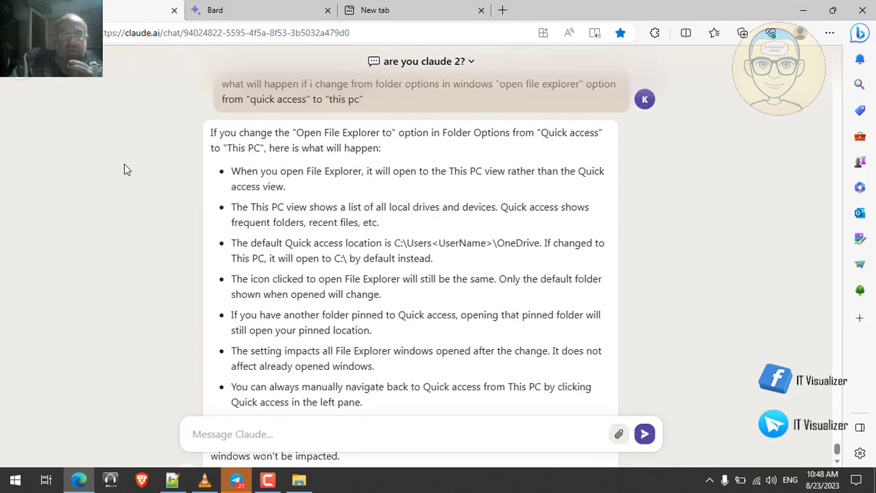
scroll(124, 170, "down", 1)
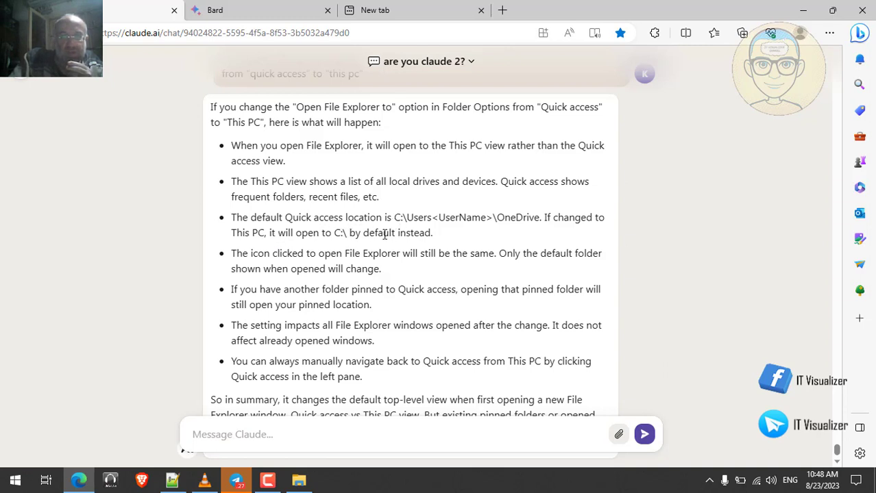
left_click(297, 478)
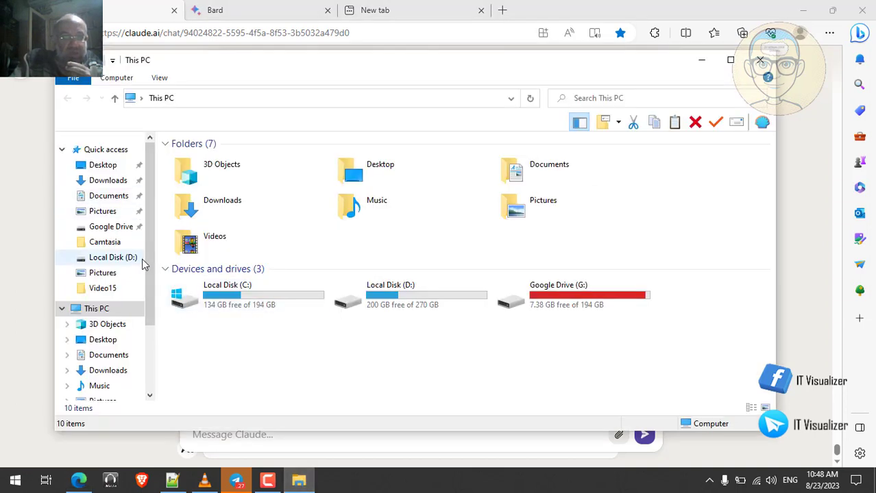
left_click(701, 61)
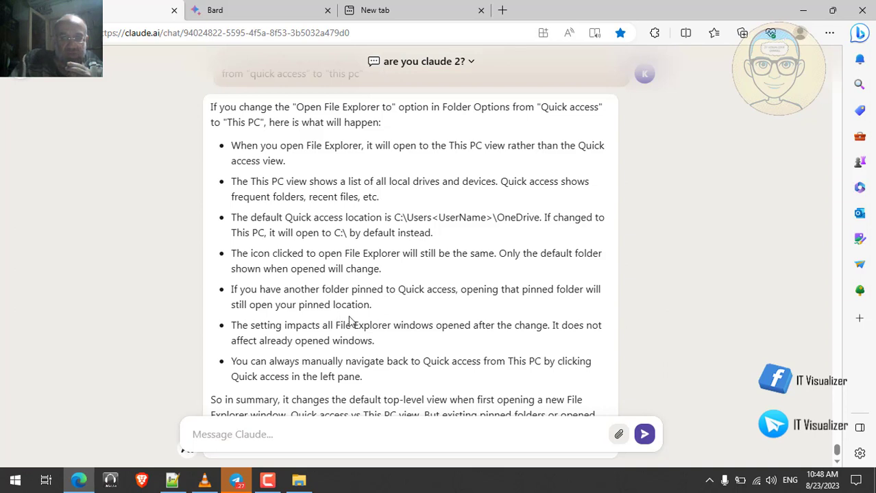
scroll(351, 320, "down", 2)
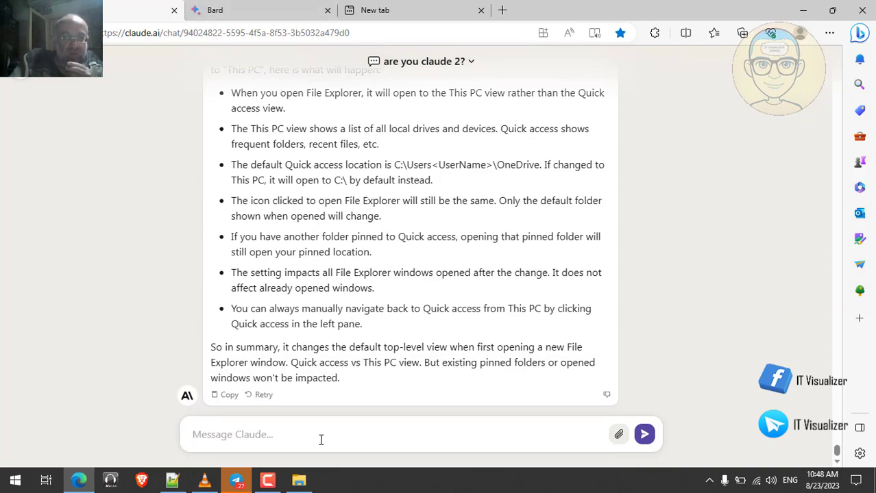
Pause the Camtasia recording, dismiss the Telegram notification and minimise Edge to show the desktop.
left_click(267, 480)
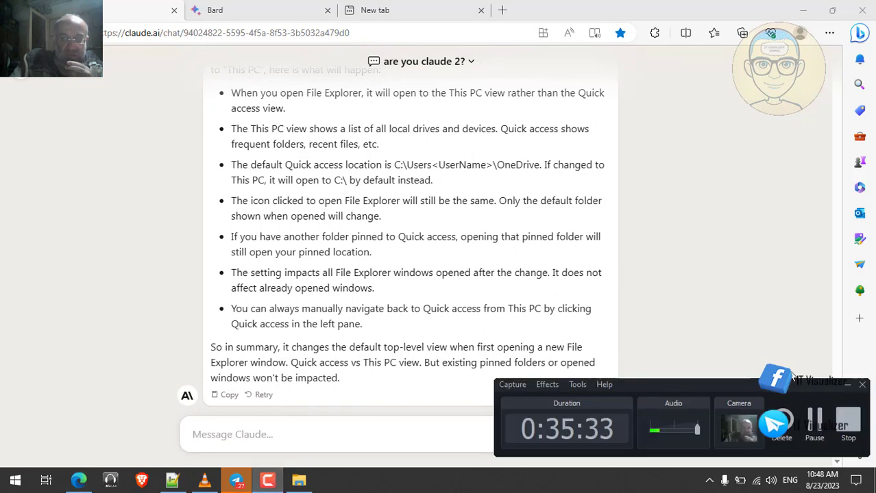
left_click(814, 421)
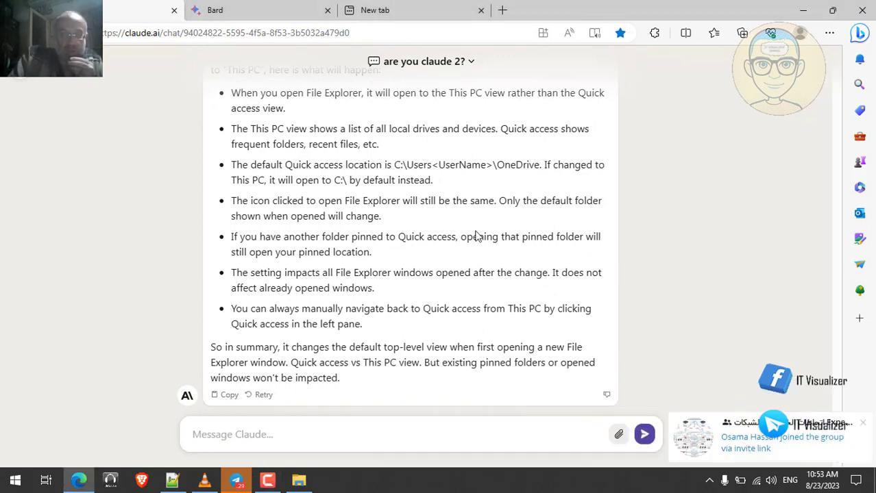
left_click(862, 423)
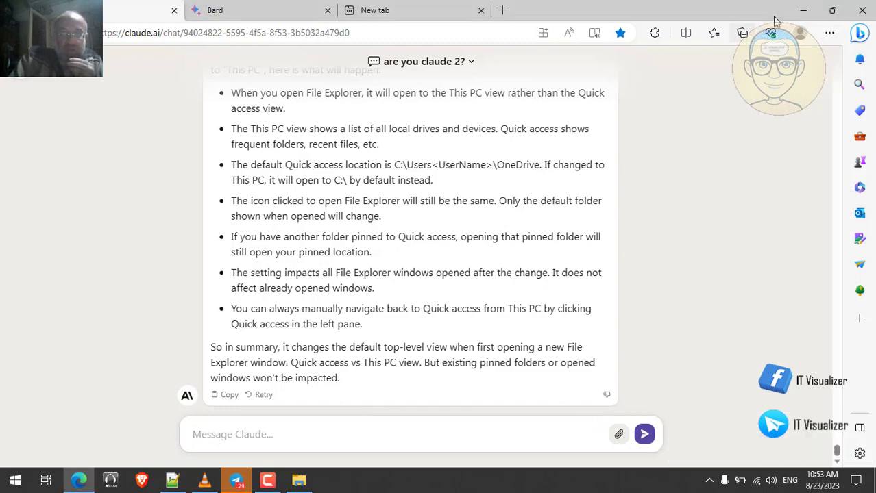
left_click(802, 10)
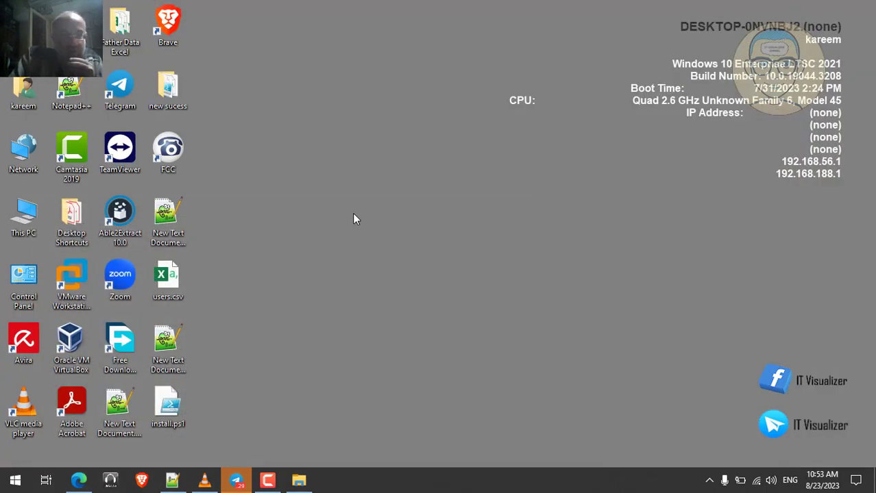
Skip the VLC session recording ahead to 07:00 and resume playback until Server Manager opens.
left_click(204, 480)
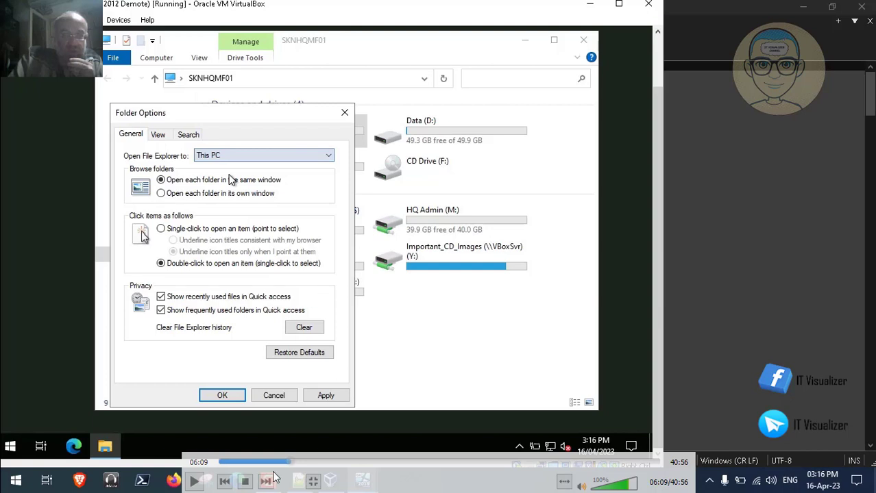
left_click(293, 464)
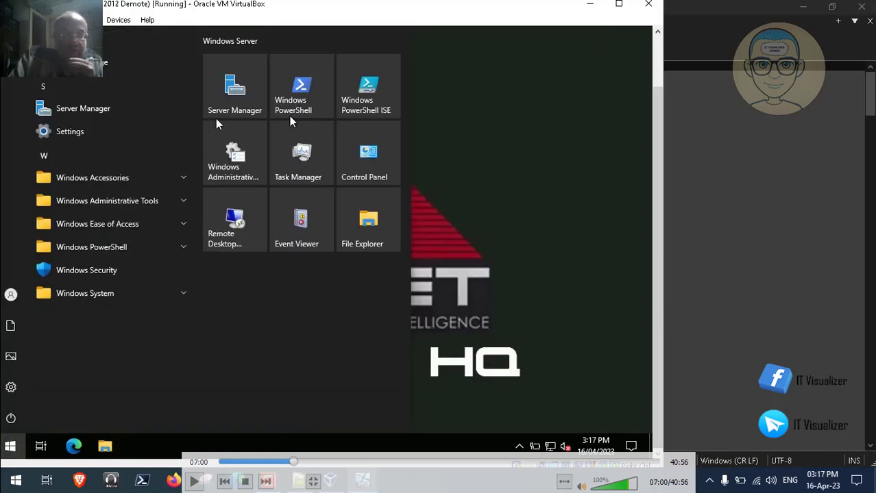
left_click(194, 484)
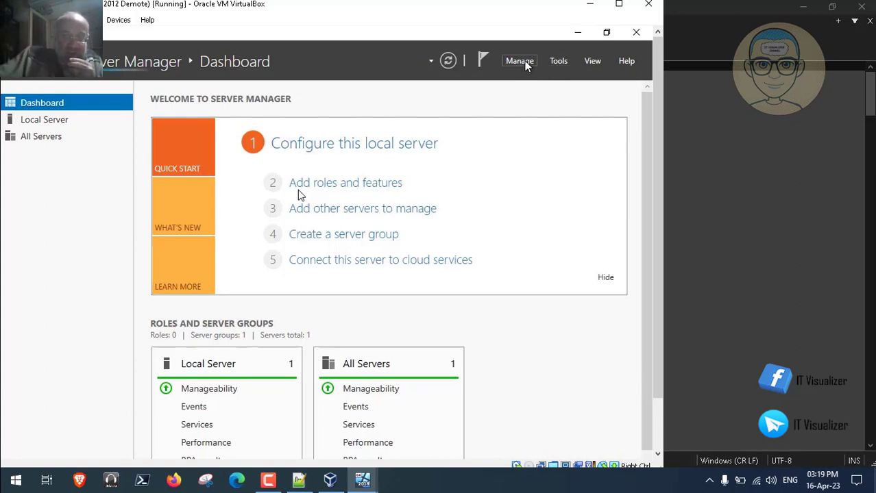
left_click(525, 62)
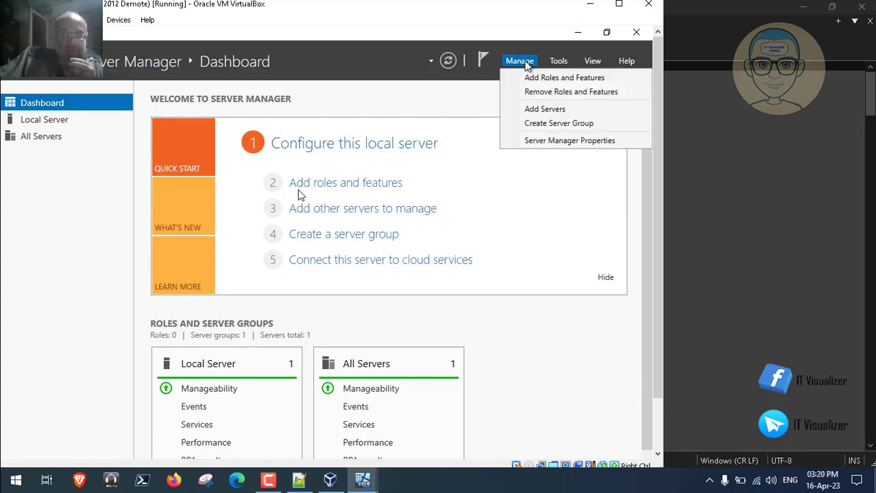
left_click(515, 142)
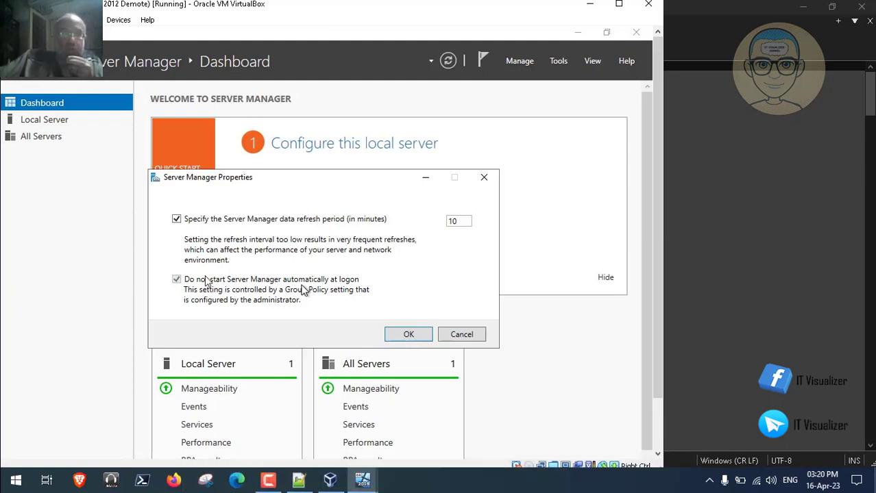
mouse_move(196, 465)
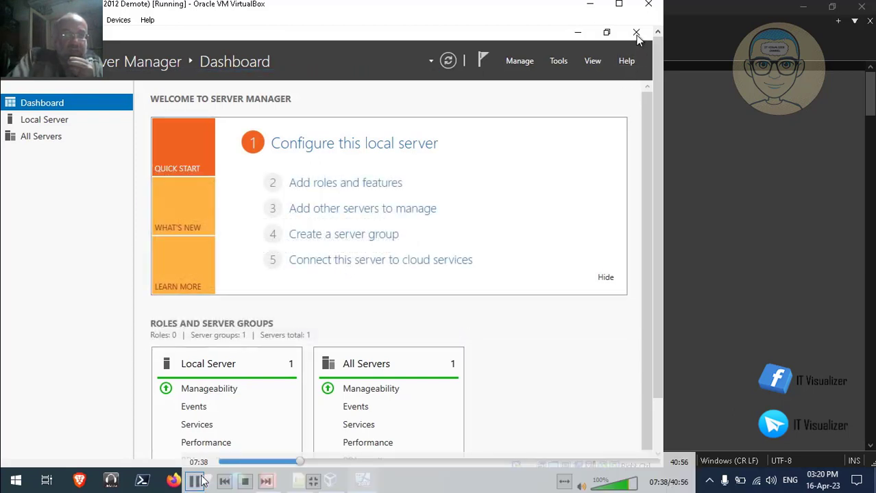
left_click(194, 481)
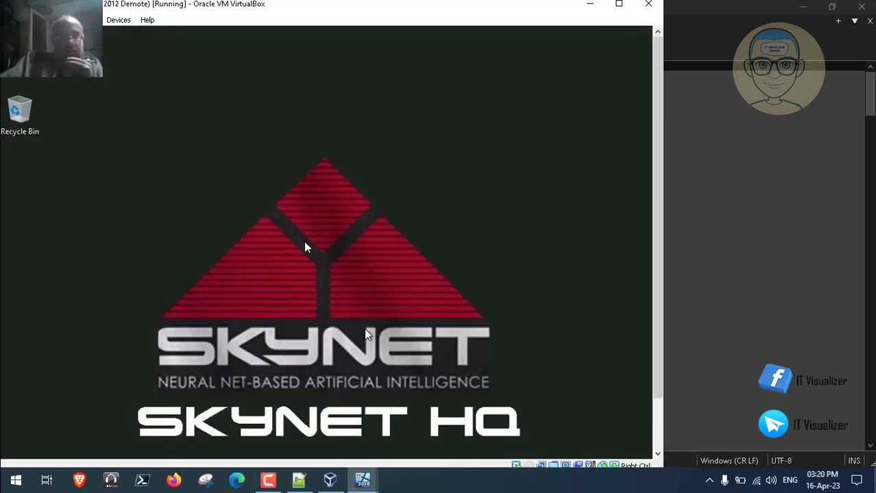
Check the Steps.txt checklist in Notepad++, then return to the VirtualBox server window.
left_click(299, 482)
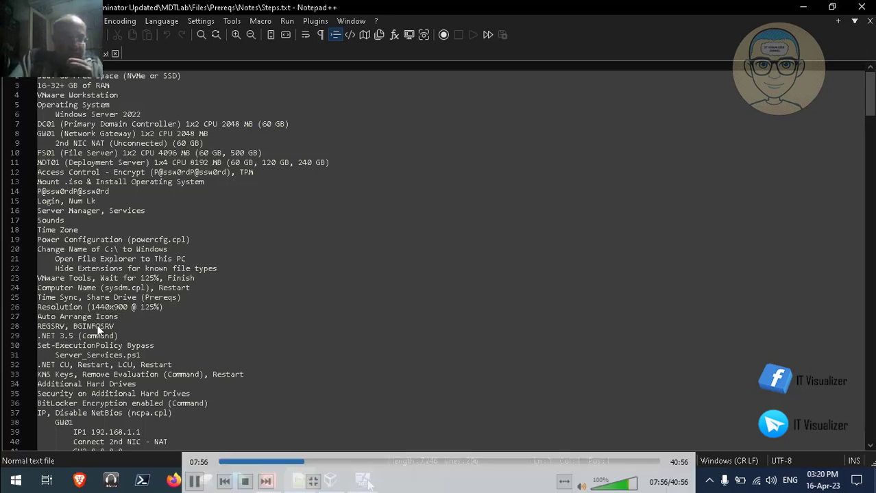
mouse_move(362, 481)
left_click(396, 436)
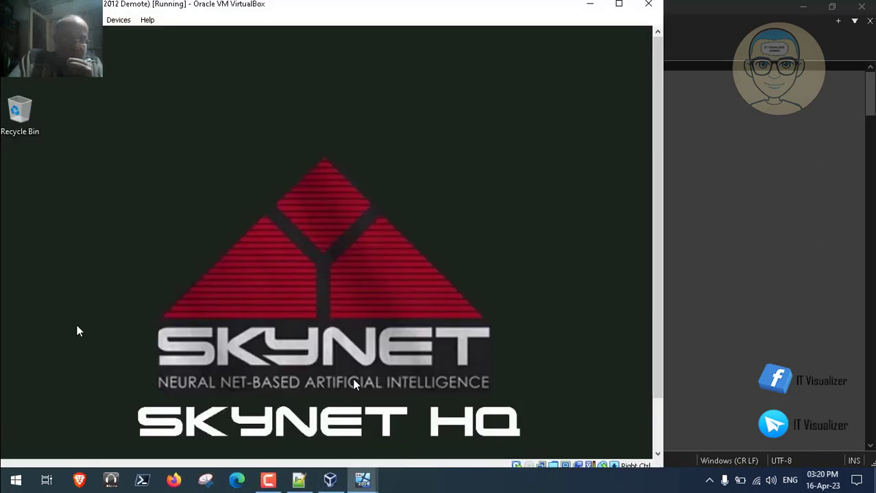
Review the desktop's View and Sort by options while playing the recording up to File Explorer at This PC.
right_click(191, 141)
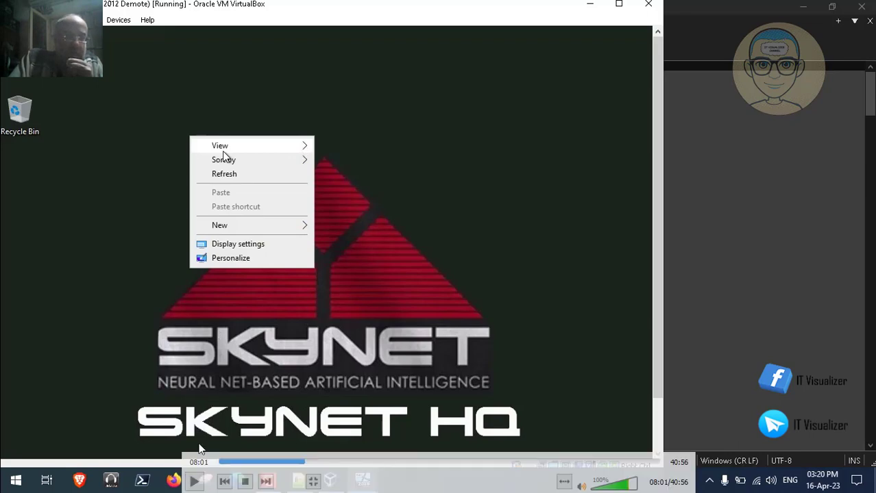
left_click(196, 483)
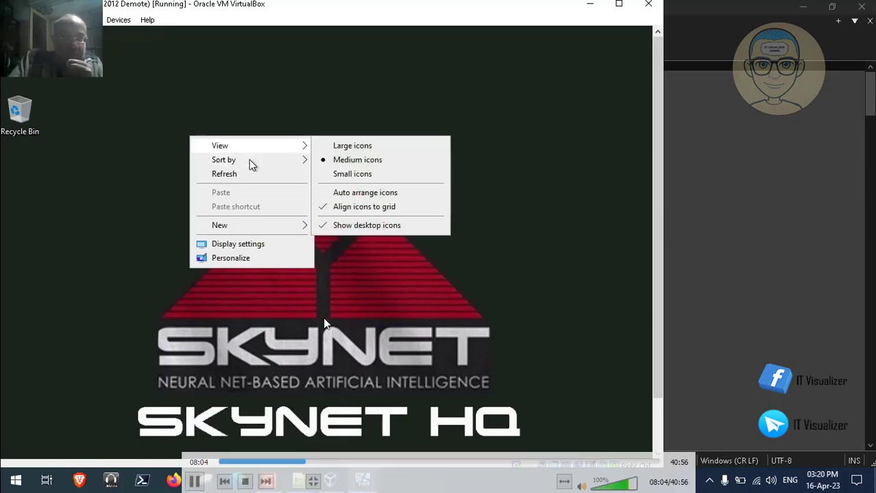
left_click(194, 483)
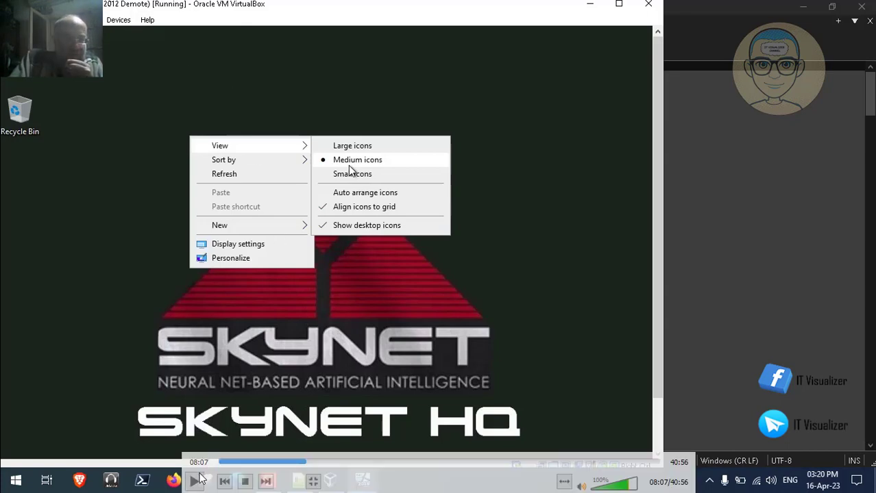
left_click(197, 481)
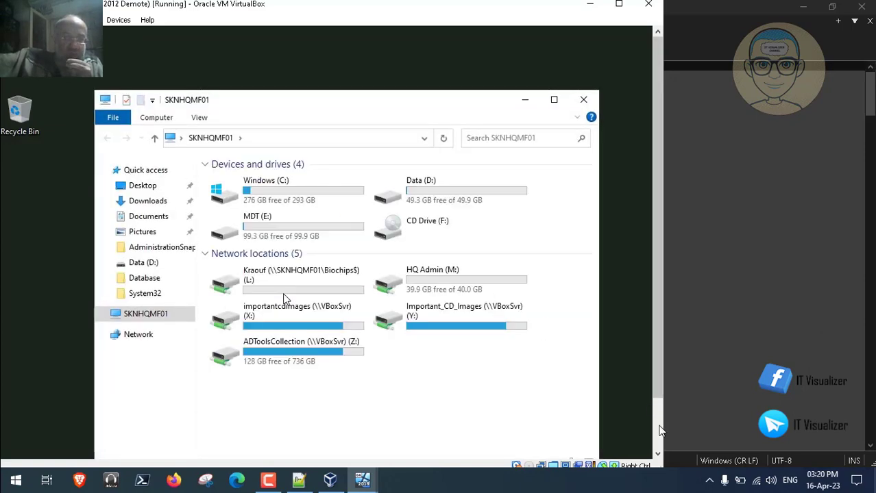
Open the ADToolsCollection (Z:) share, then its Terminator Updated and MDTLab folders.
left_click(327, 354)
double_click(327, 356)
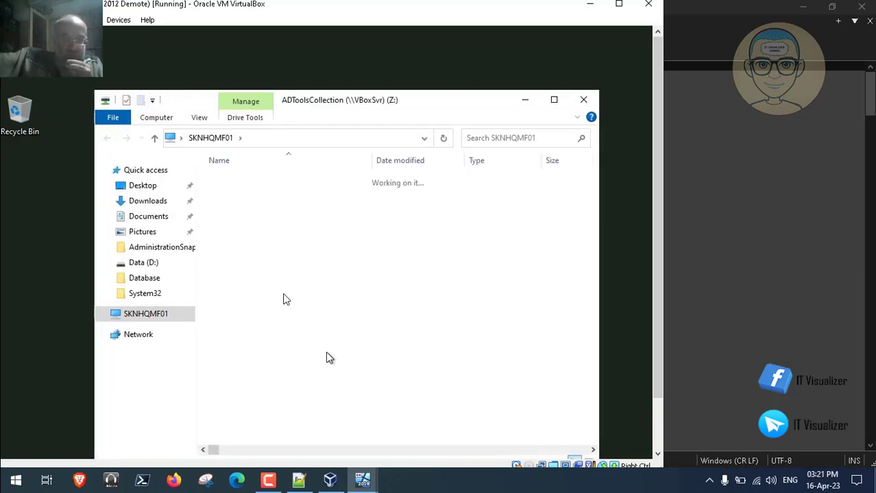
left_click(589, 399)
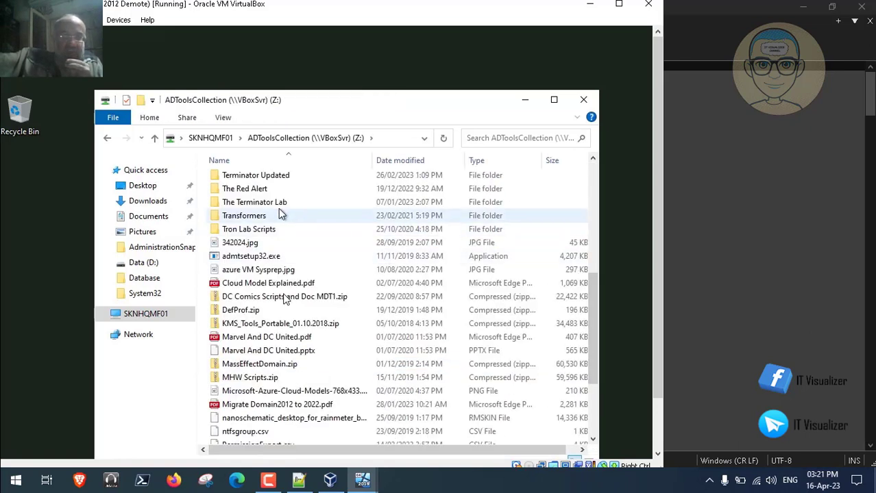
left_click(267, 177)
double_click(267, 176)
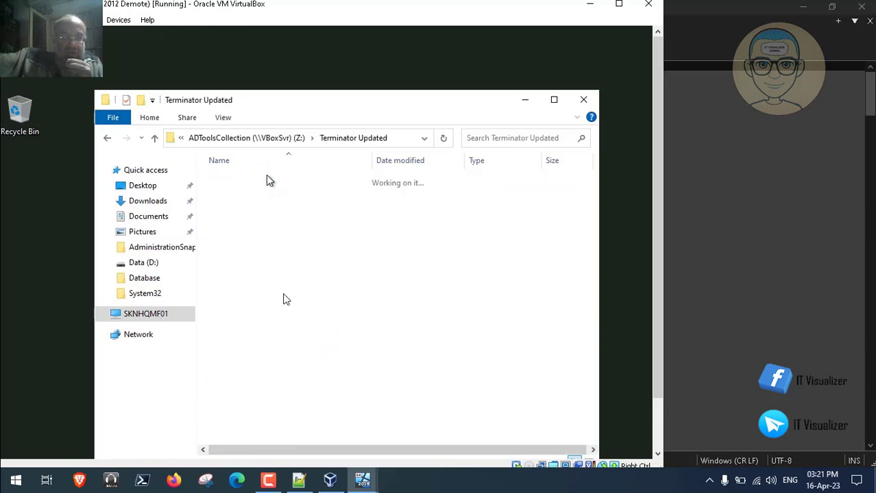
left_click(245, 224)
double_click(246, 226)
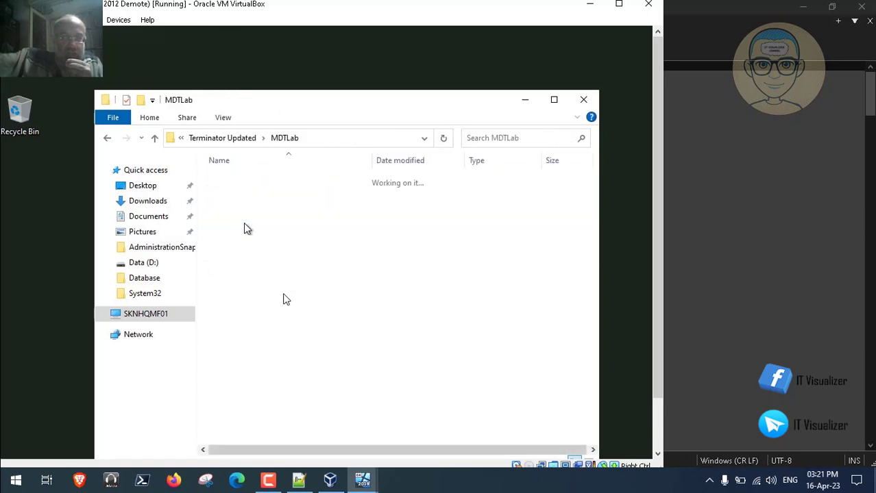
Drill down through Files, Prereqs, Tools and Deploy to reach the BGINFOSRV folder.
double_click(232, 180)
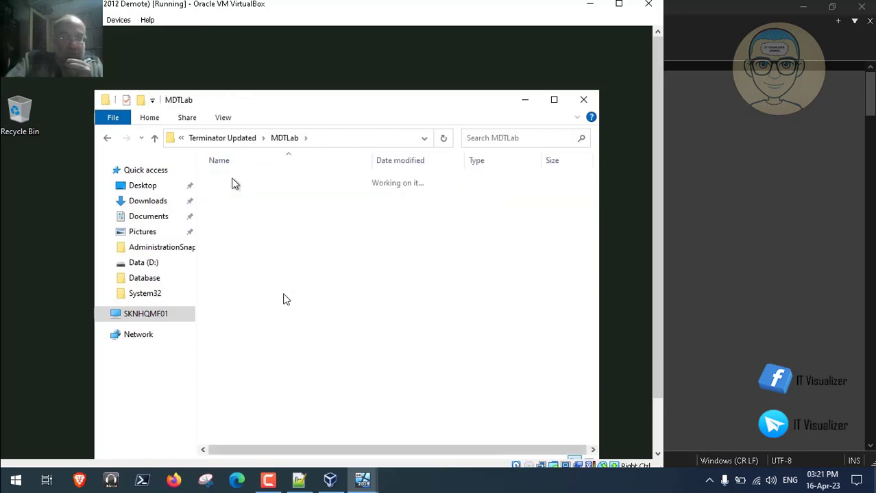
double_click(241, 180)
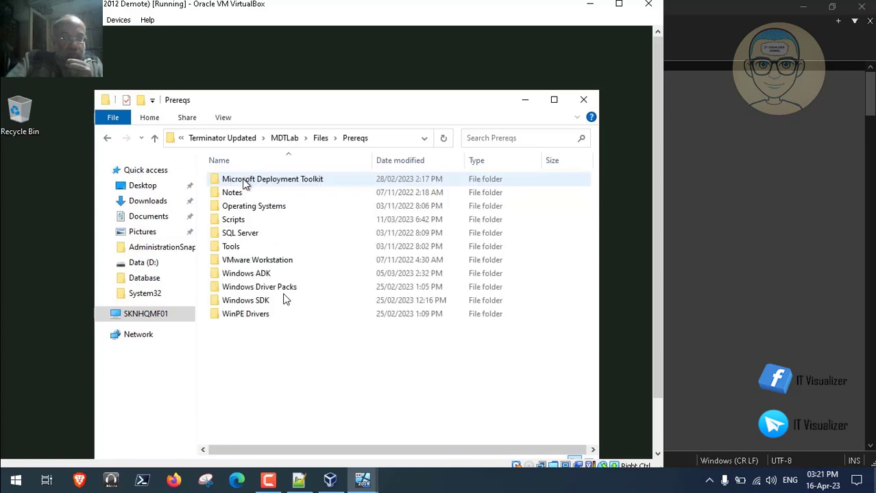
left_click(239, 248)
double_click(238, 248)
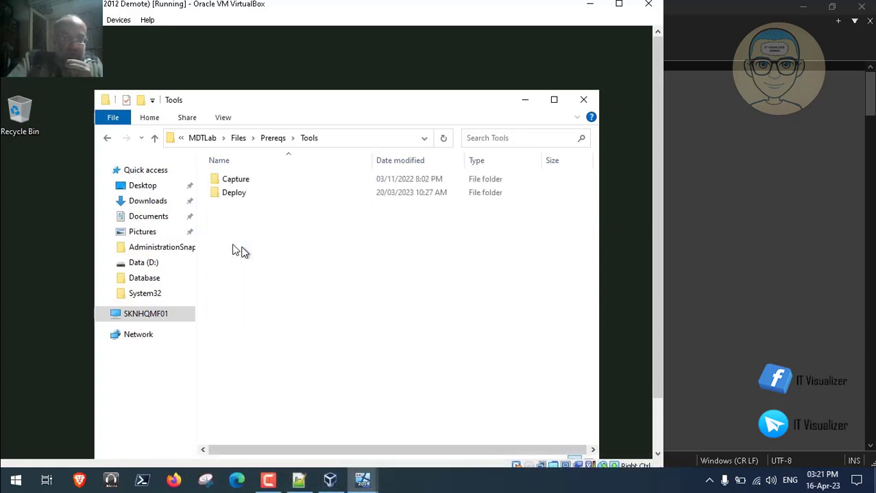
left_click(234, 197)
double_click(234, 197)
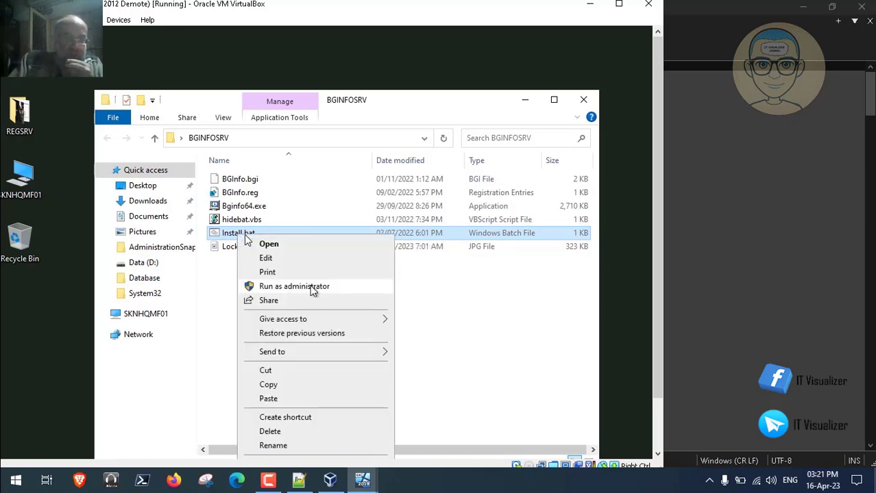
Run the BGINFOSRV Install.bat as administrator.
left_click(307, 289)
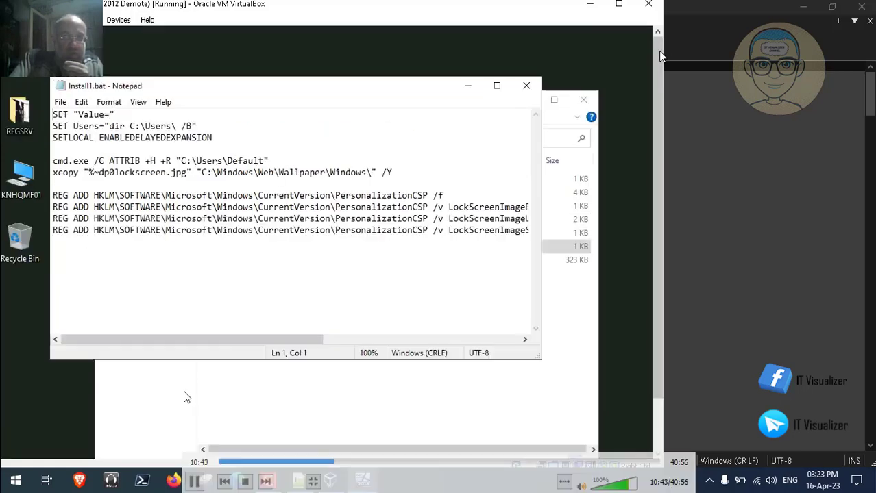
Open Install.bat in Notepad to review its registry import commands, close it, and select Install1.bat.
left_click(195, 480)
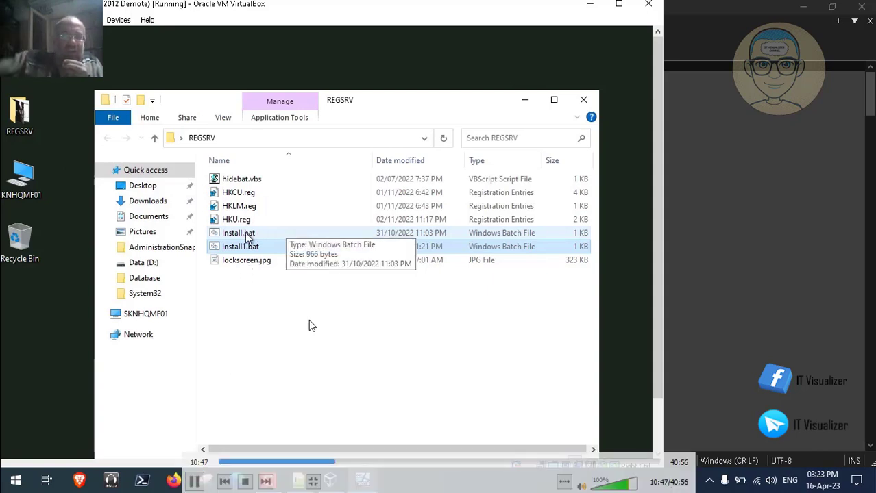
left_click(247, 236)
right_click(247, 236)
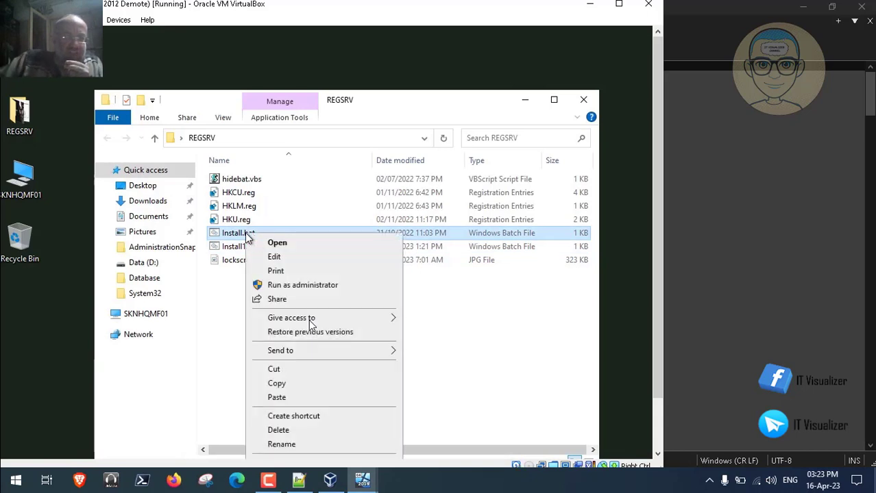
left_click(274, 256)
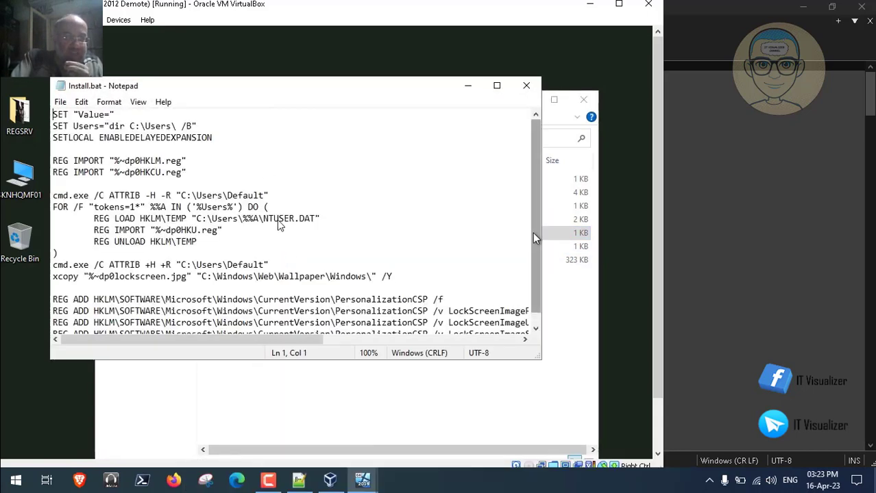
scroll(535, 302, "down", 3)
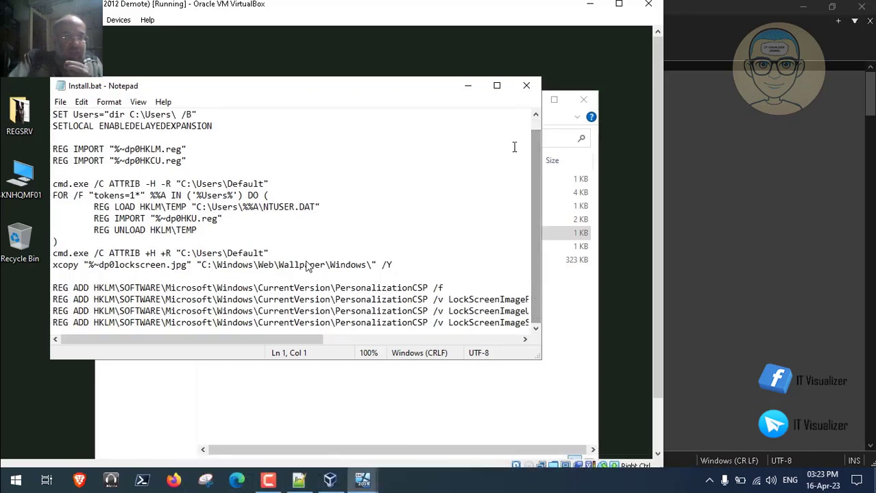
left_click(527, 86)
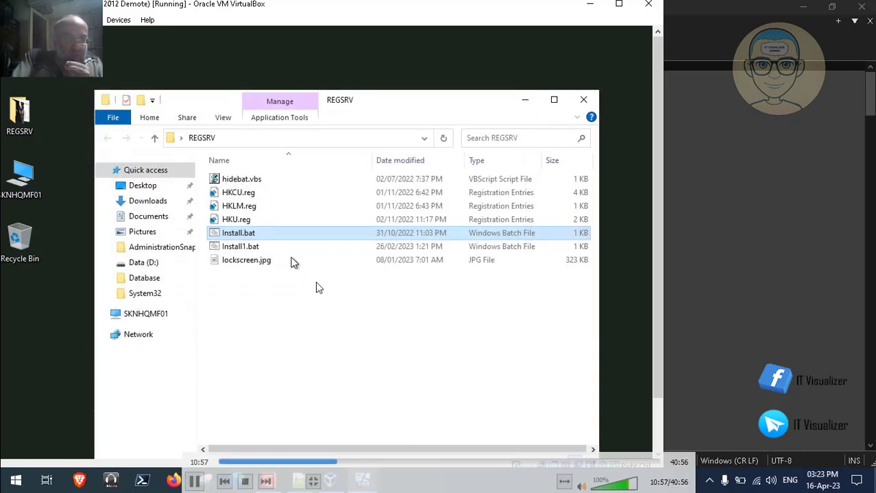
left_click(251, 248)
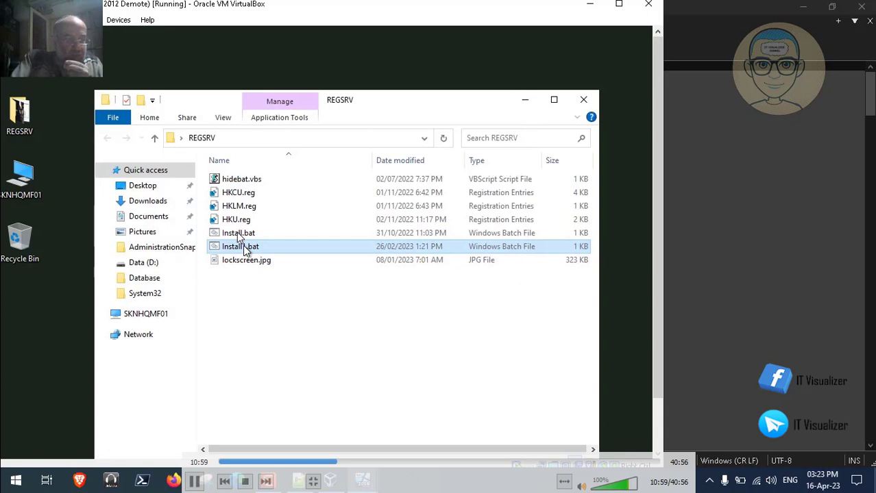
Run Install1.bat as administrator and close the REGSRV folder window.
right_click(244, 249)
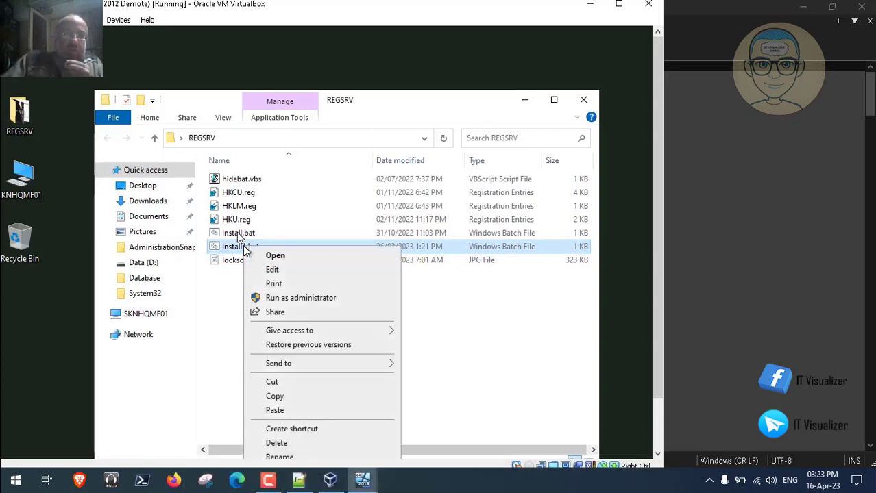
left_click(290, 299)
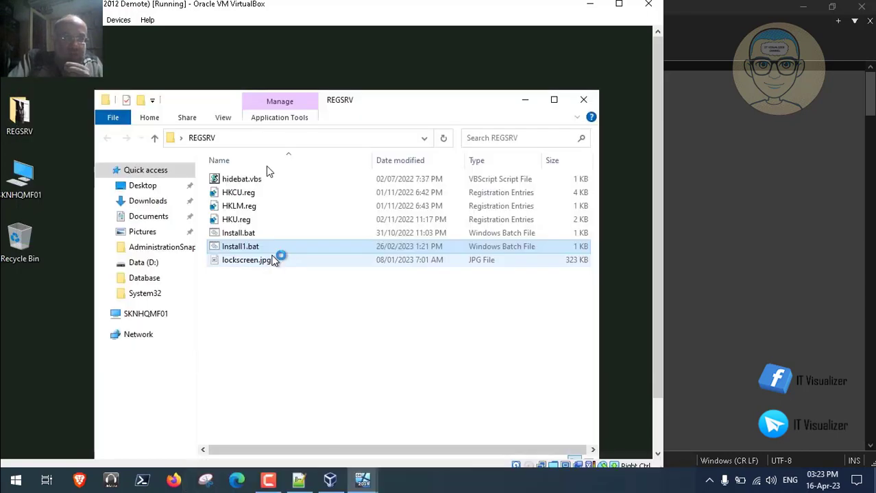
left_click(656, 425)
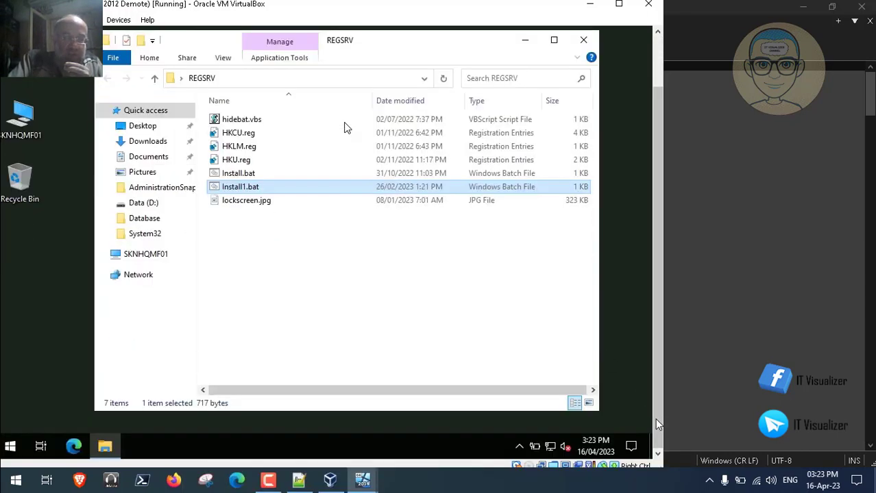
left_click(656, 79)
left_click(583, 101)
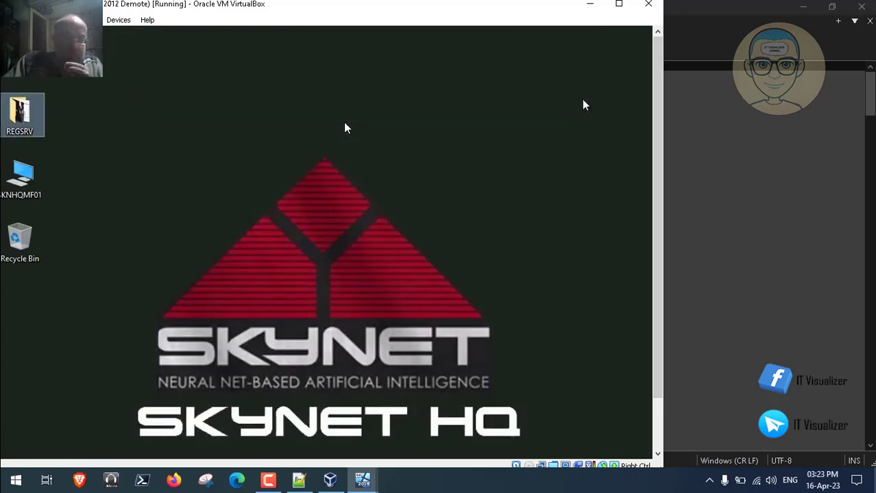
left_click_drag(651, 382, 651, 432)
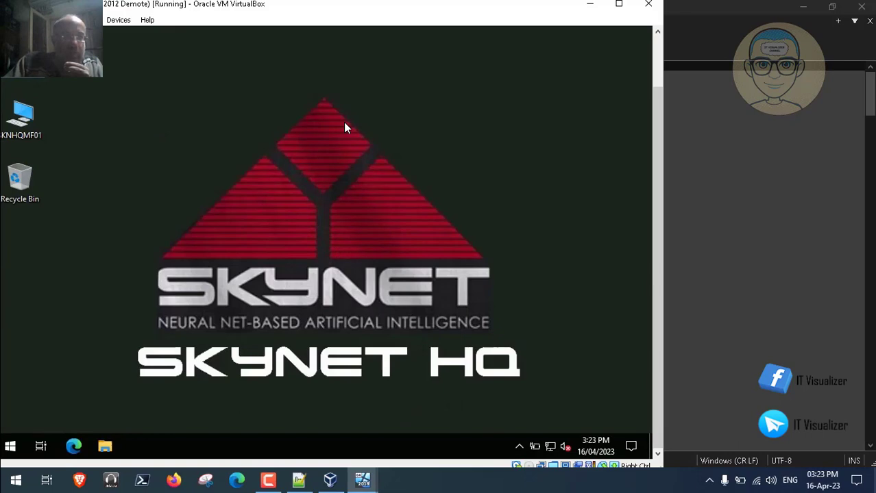
left_click(85, 19)
Send Ctrl-Alt-Del to the VM and lock the Windows Server session.
mouse_move(117, 35)
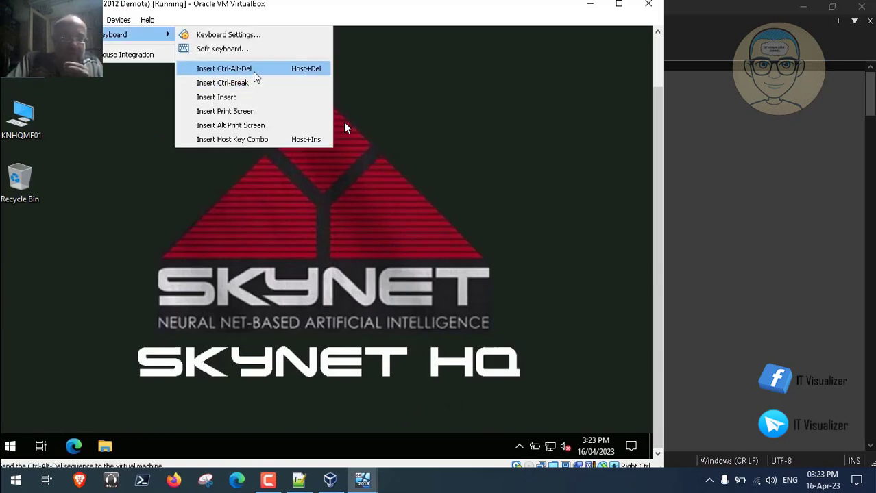
left_click(253, 73)
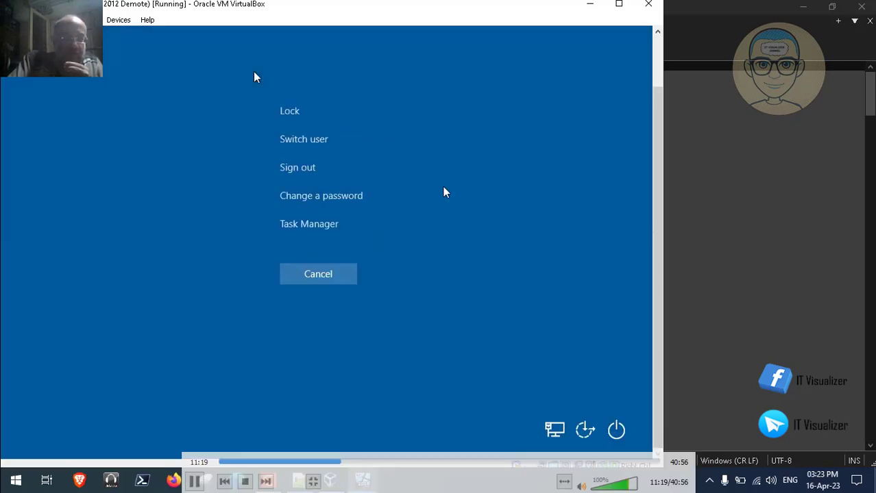
left_click(287, 113)
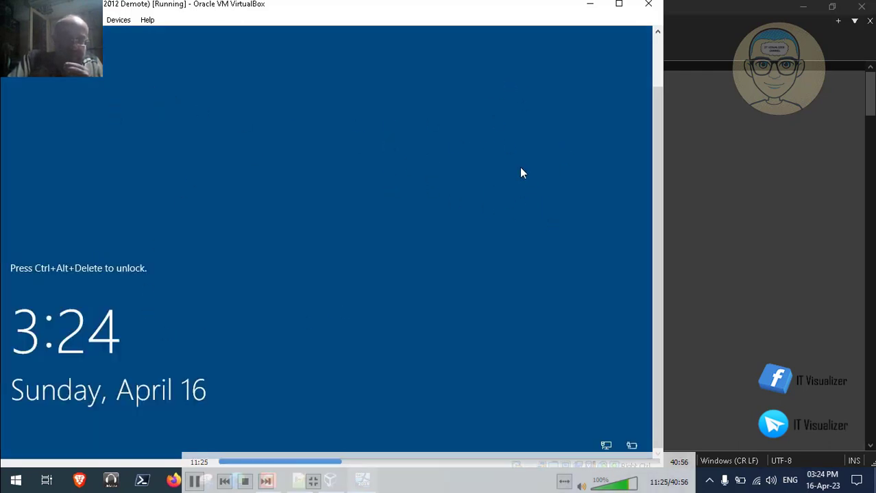
Send Ctrl-Alt-Del again and sign back in with the account password.
left_click(86, 20)
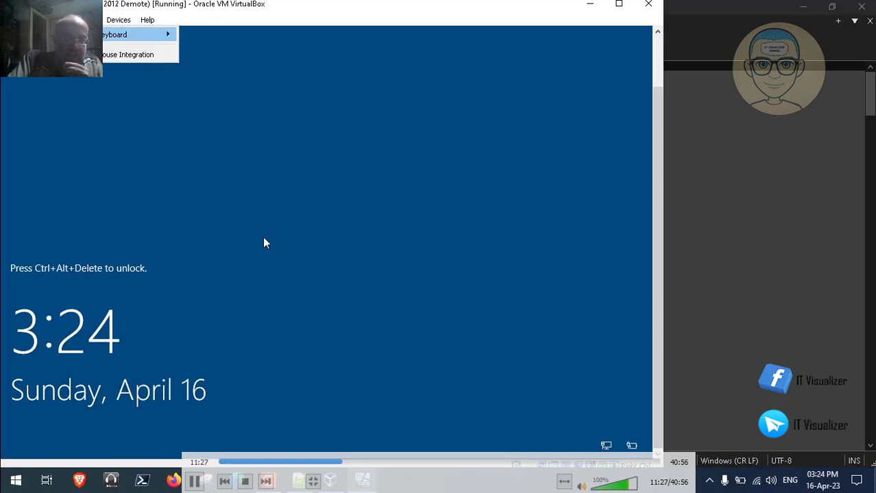
mouse_move(137, 35)
left_click(237, 69)
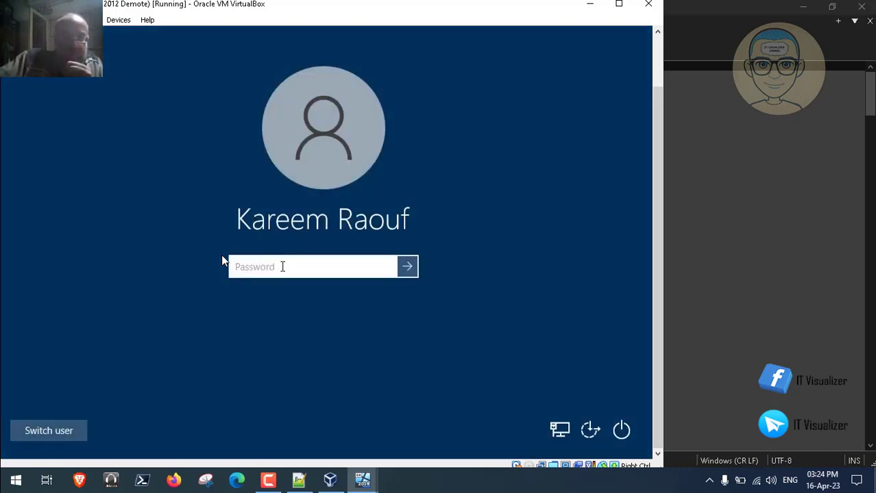
type("•••••")
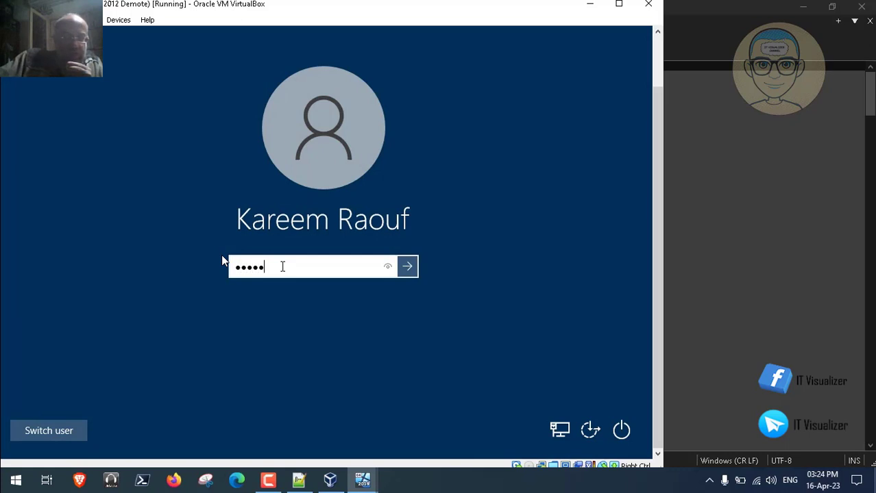
type("••••")
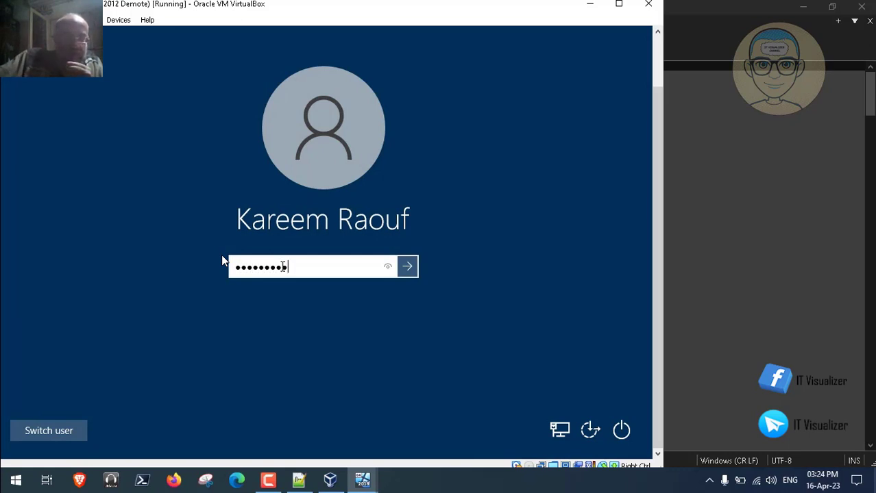
type("•")
key("Return")
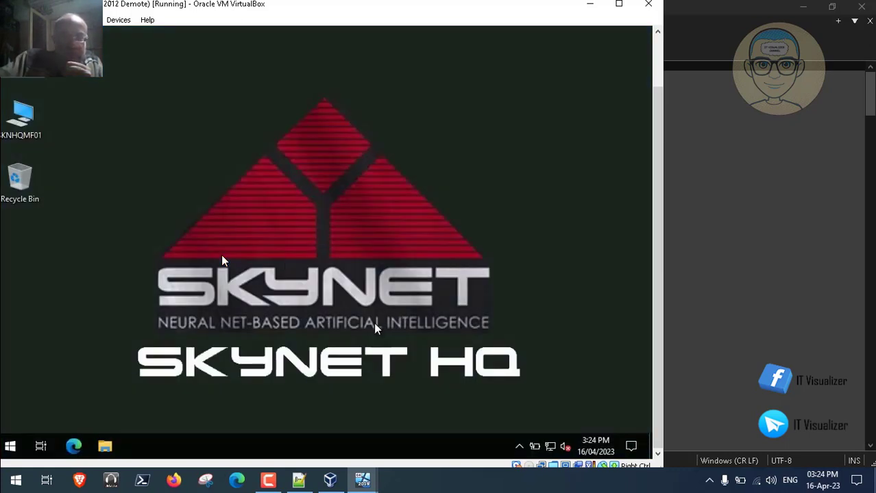
Highlight the Server_Services.ps1 step on line 31 of Steps.txt, then switch to the SKNHQDC0122 VM.
left_click(300, 480)
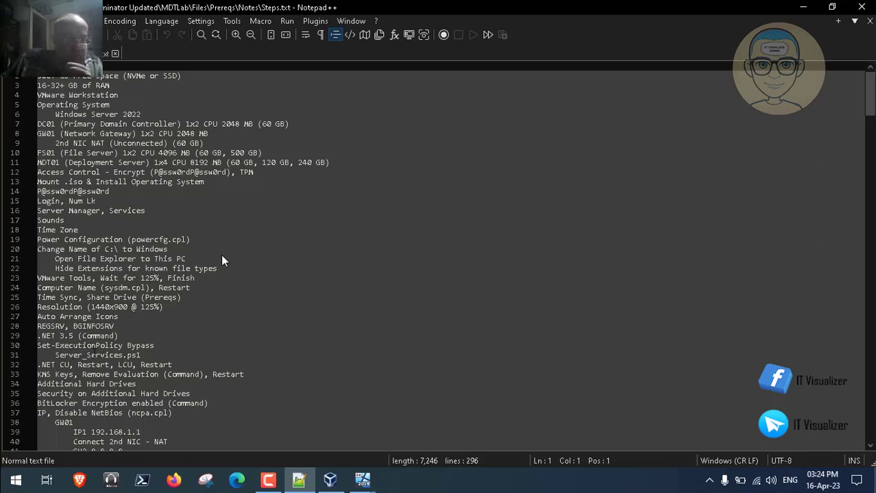
left_click_drag(54, 355, 140, 355)
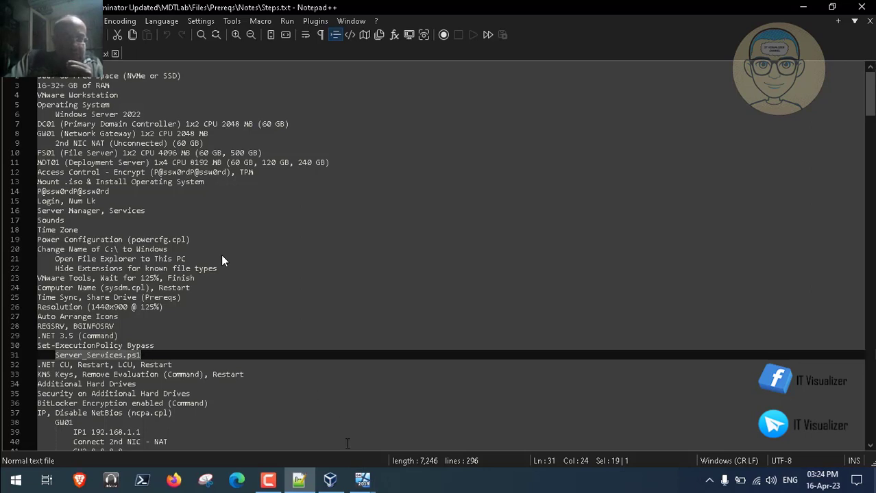
mouse_move(363, 480)
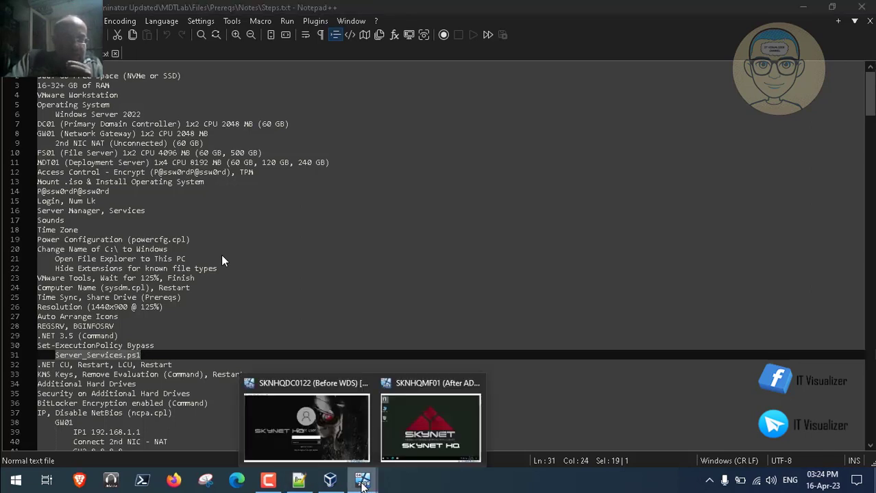
left_click(392, 445)
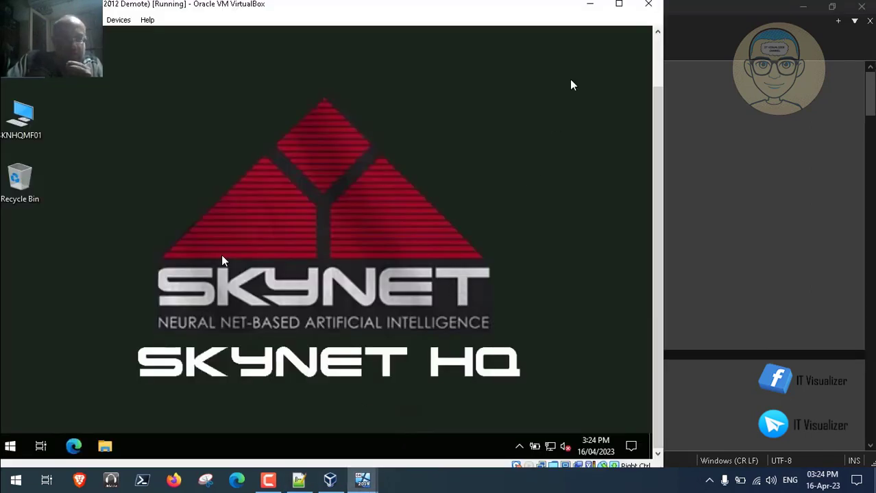
left_click(590, 8)
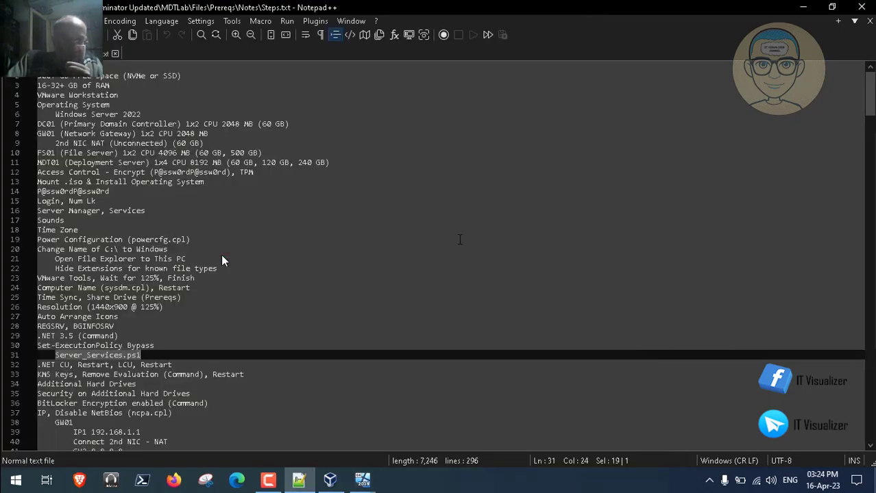
mouse_move(363, 484)
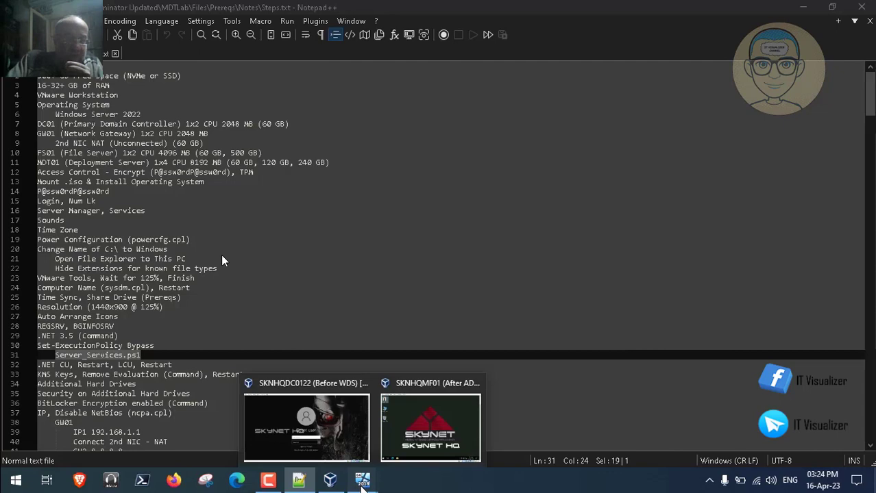
left_click(306, 432)
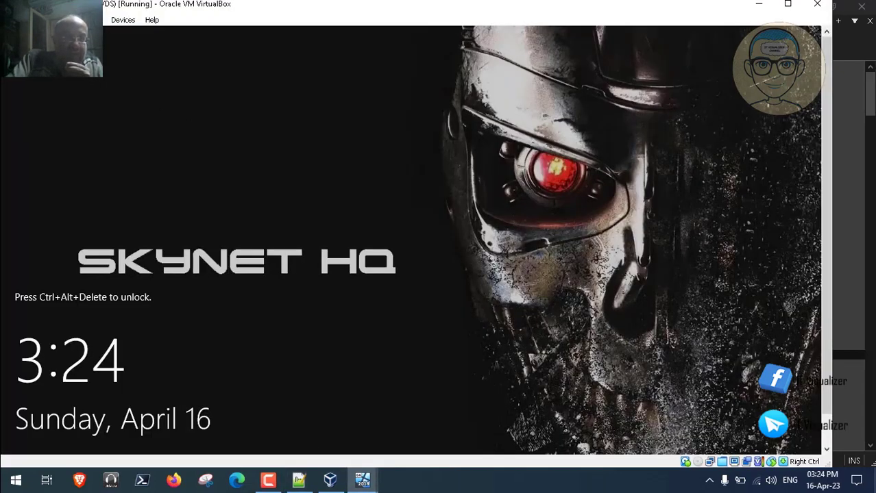
Send Ctrl-Alt-Del to the SKNHQDC0122 VM for its sign-in screen, then minimize VirtualBox to show Steps.txt.
left_click(80, 19)
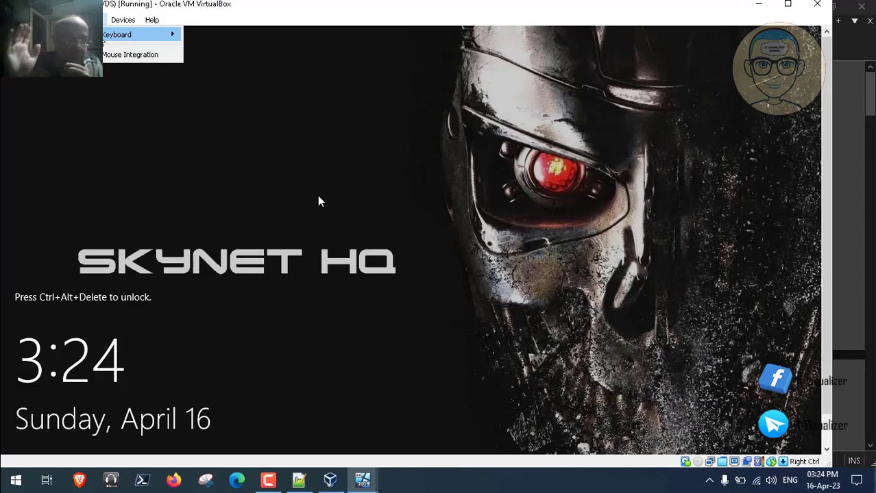
mouse_move(320, 248)
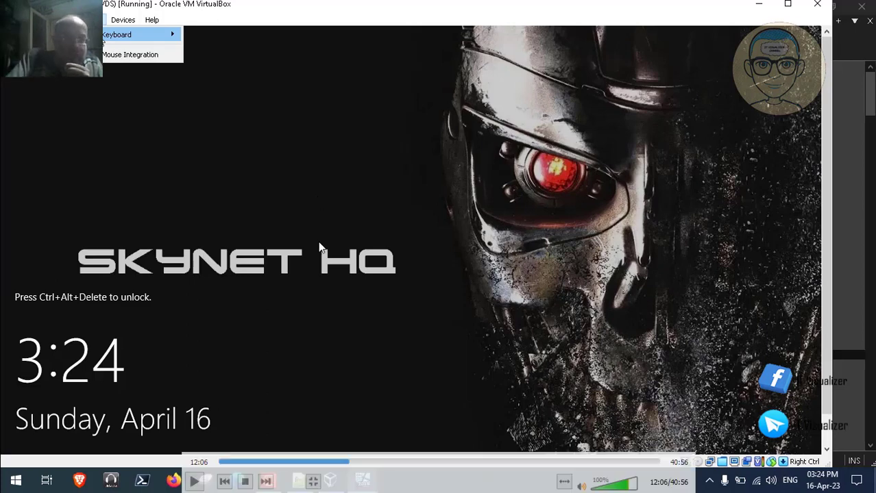
left_click(201, 479)
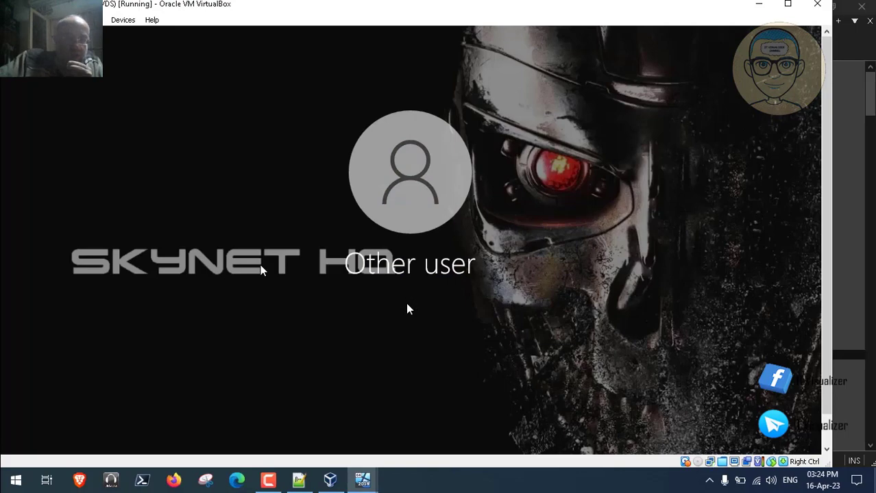
left_click(760, 7)
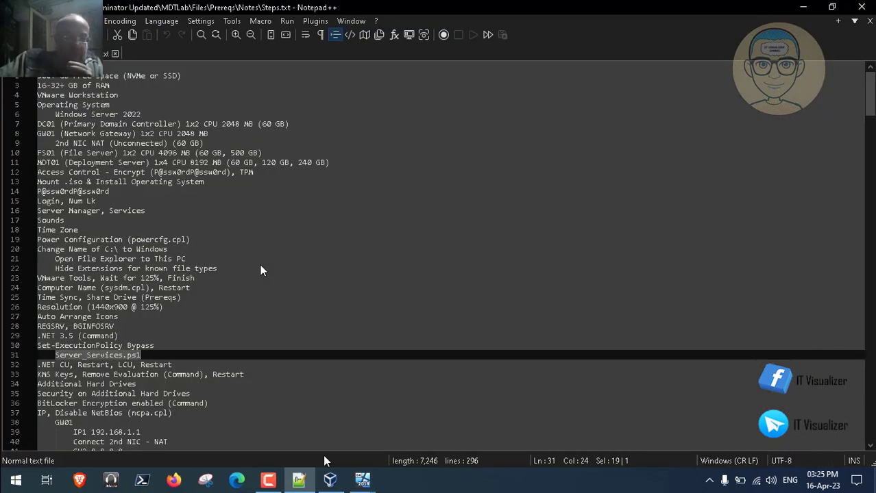
On SKNHQMF01, browse the Z: share to Terminator Updated > MDTLab > Files > Prereqs > Scripts.
mouse_move(362, 480)
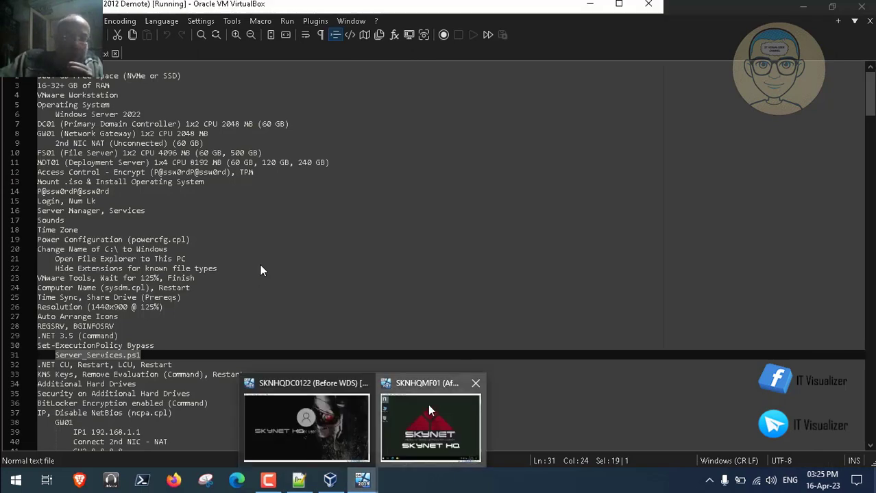
left_click(430, 411)
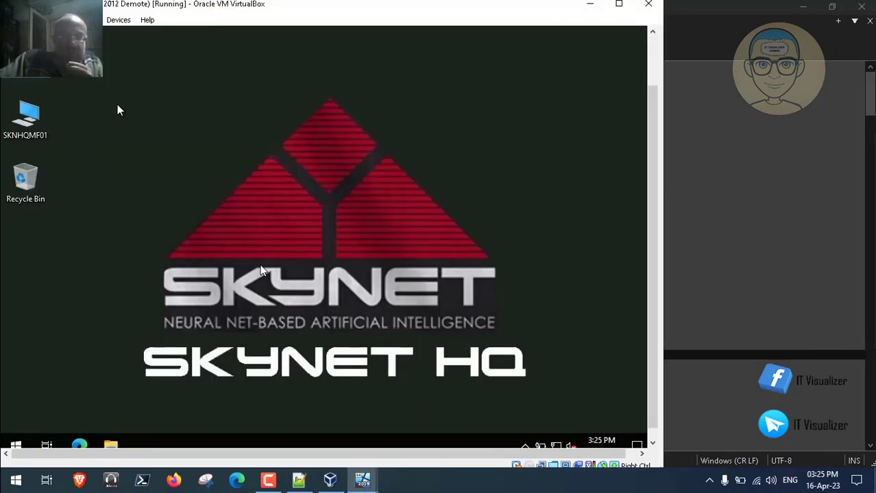
double_click(47, 126)
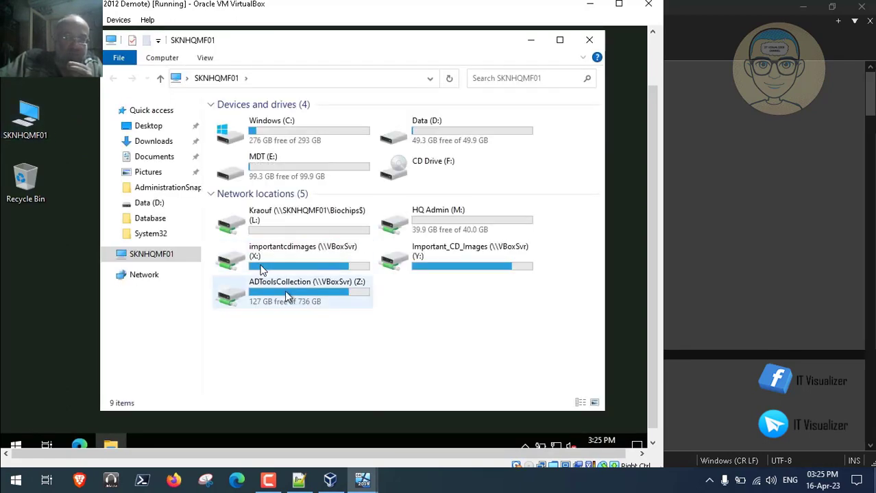
double_click(286, 296)
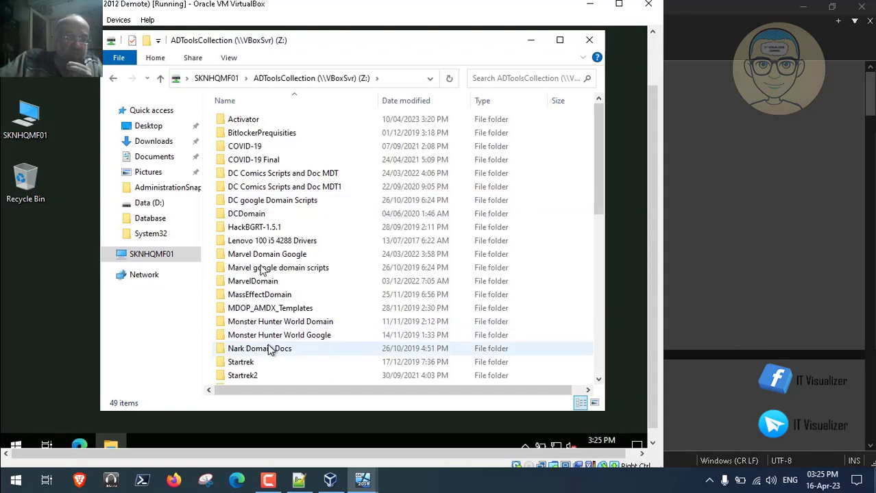
left_click_drag(600, 200, 603, 269)
double_click(296, 255)
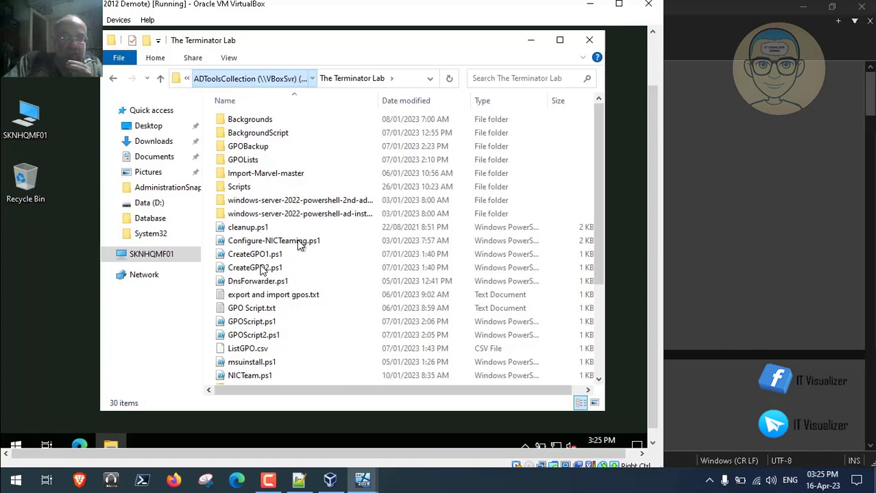
key("BackSpace")
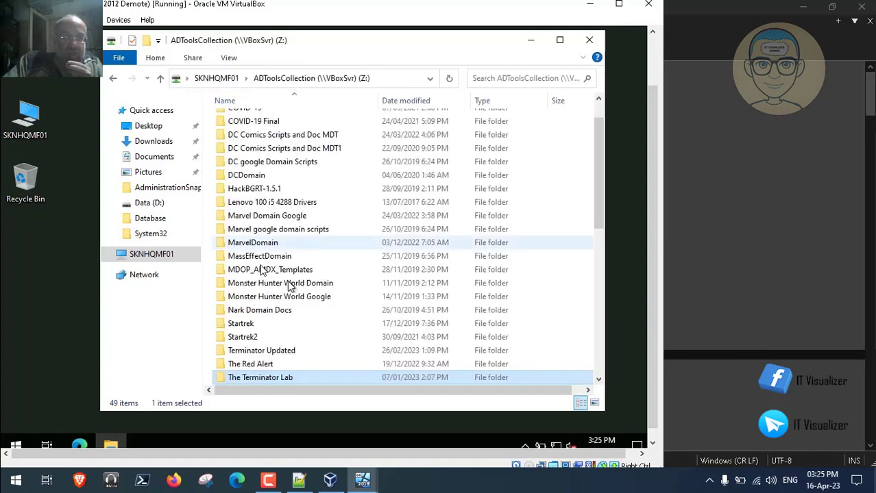
double_click(277, 351)
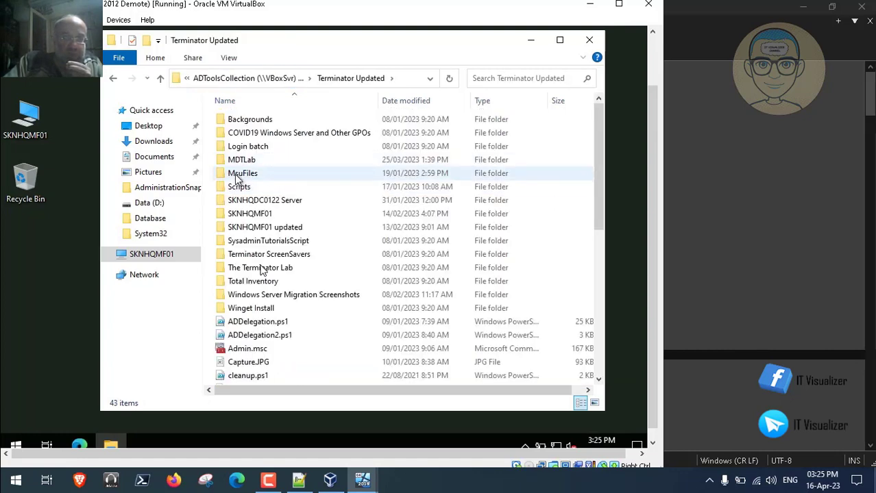
double_click(242, 160)
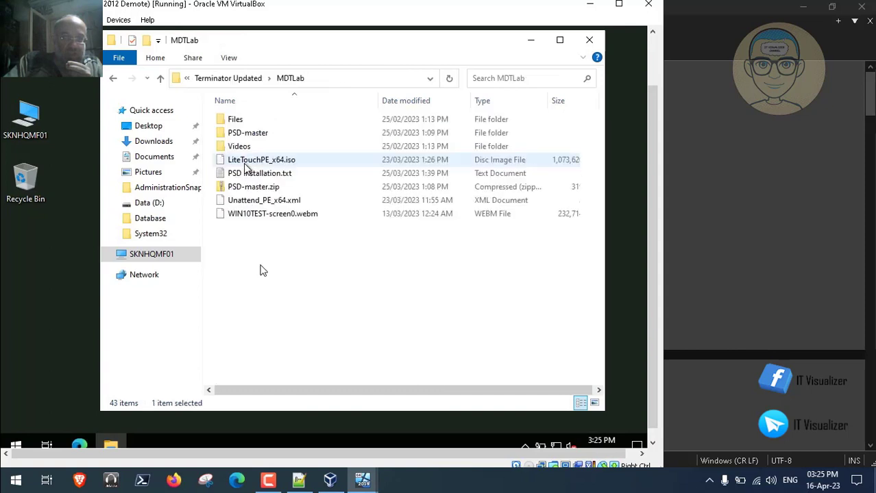
double_click(243, 121)
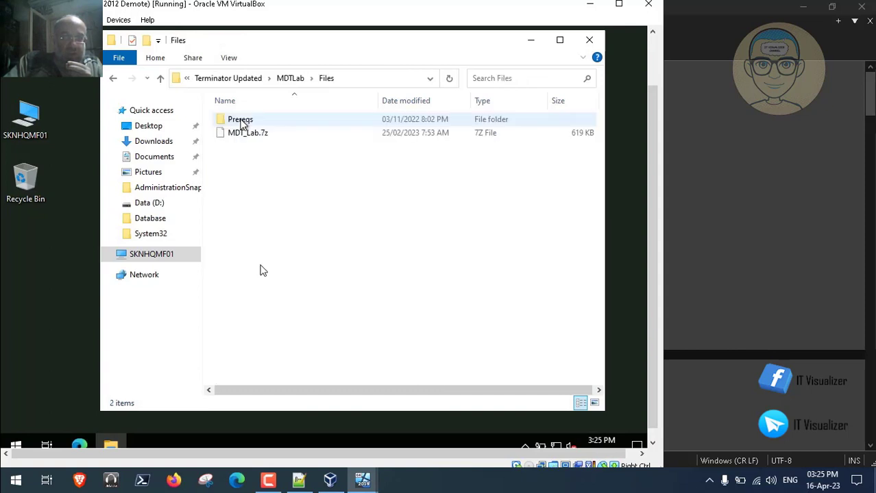
double_click(249, 120)
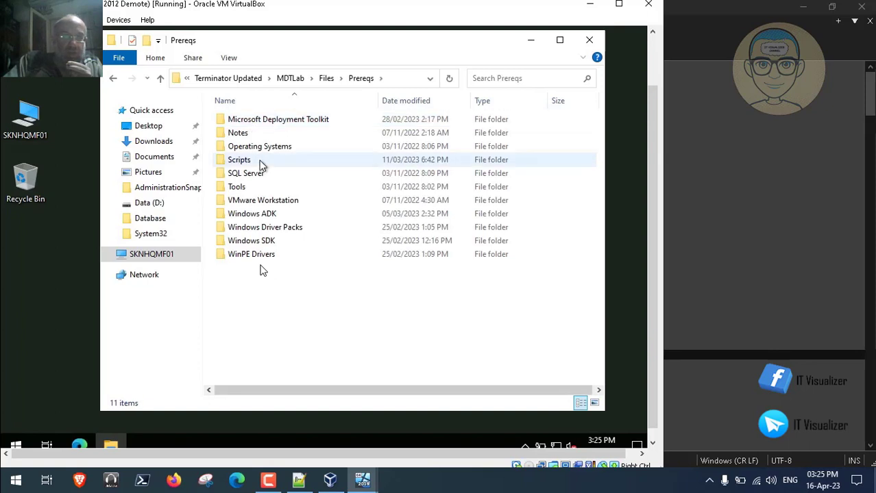
double_click(250, 162)
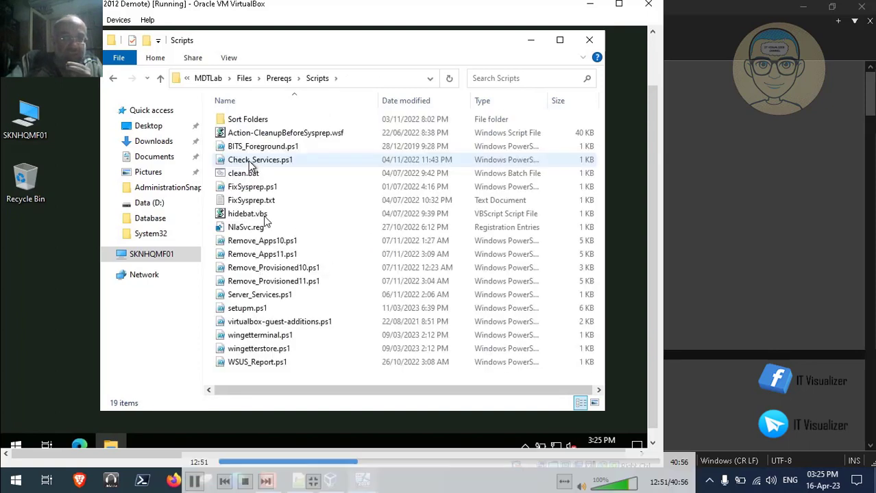
Copy Server_Services.ps1 to the desktop, open it for editing in PowerShell ISE, and minimize the VM.
right_click(280, 295)
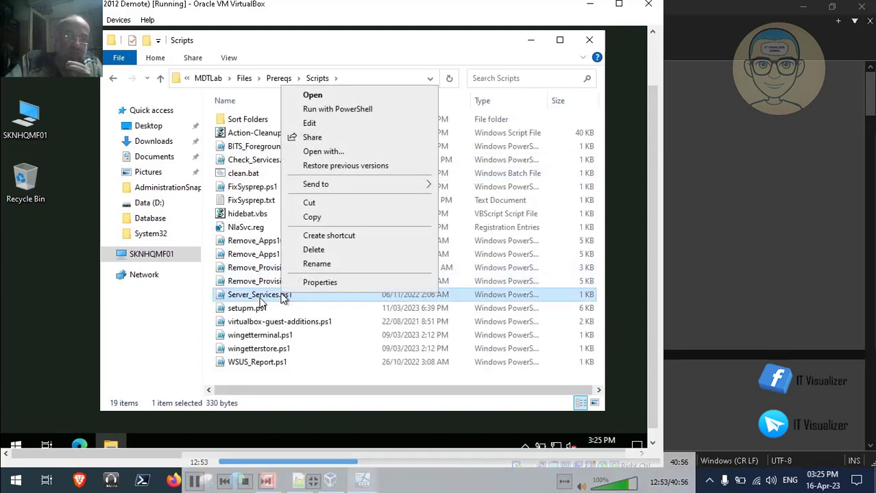
left_click(337, 217)
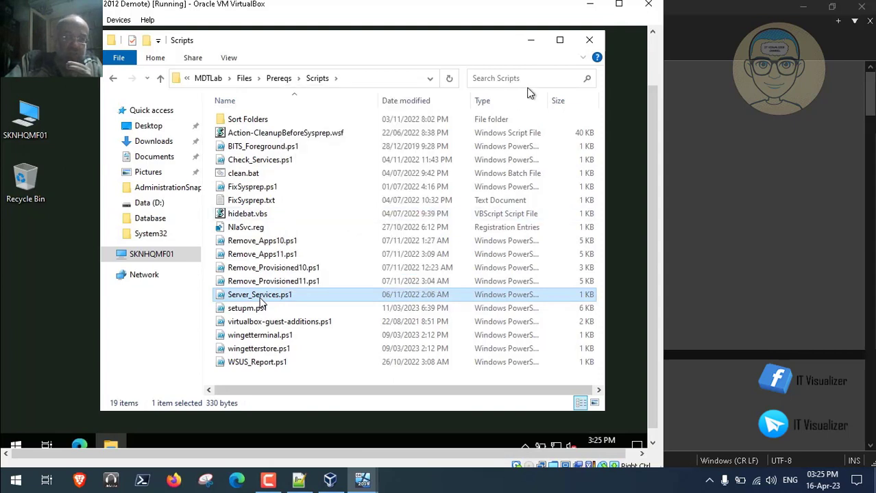
left_click(588, 40)
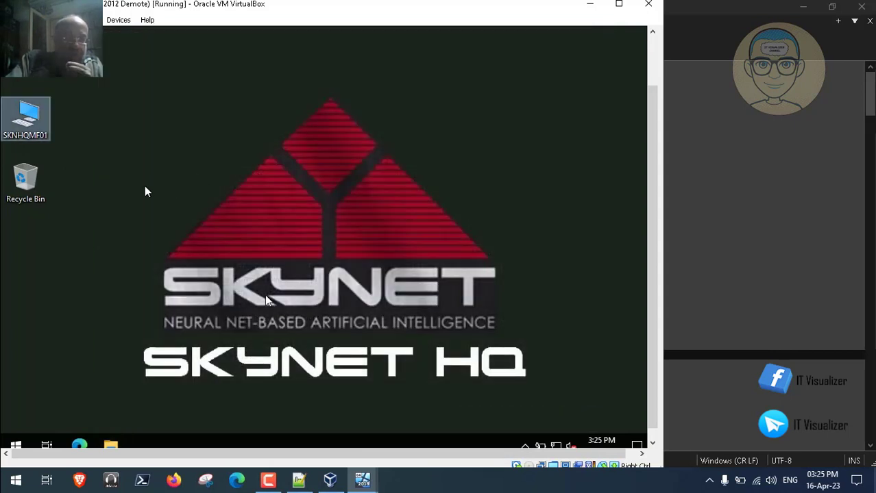
right_click(144, 190)
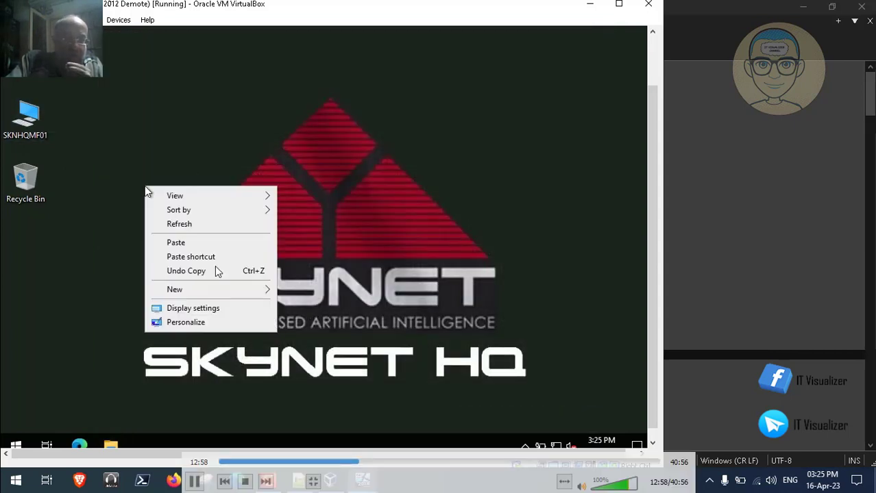
left_click(168, 243)
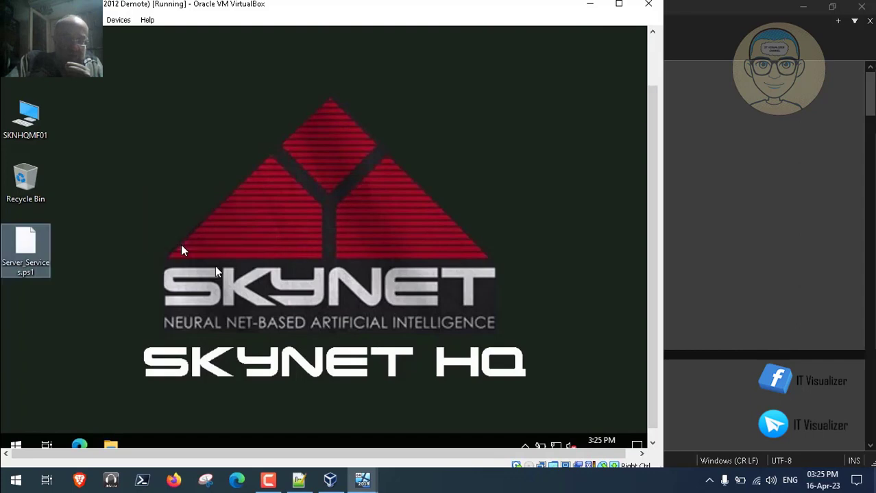
right_click(28, 255)
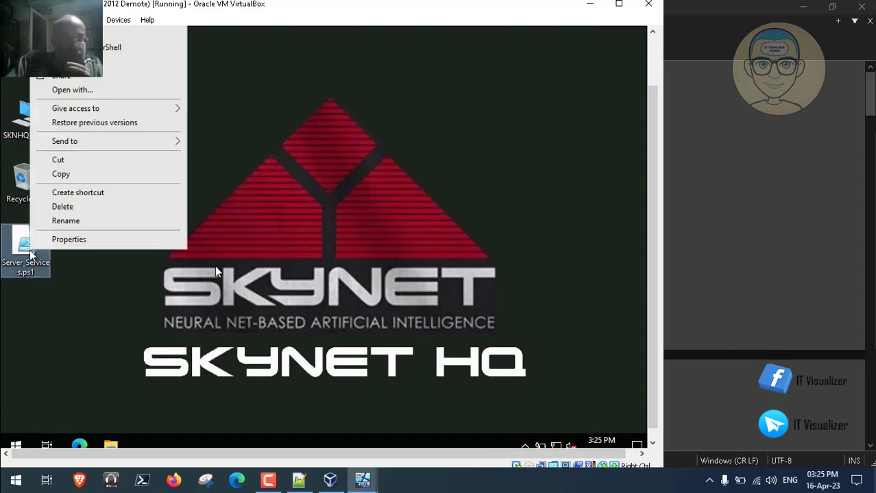
left_click(120, 63)
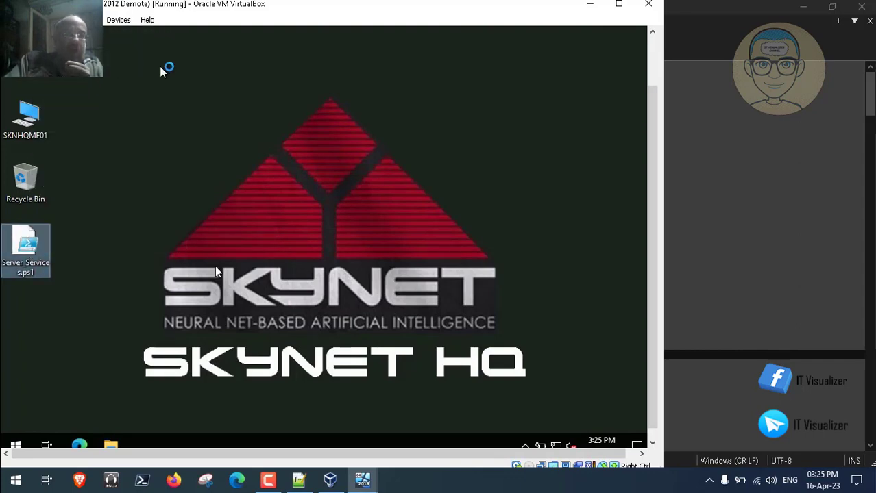
left_click(588, 7)
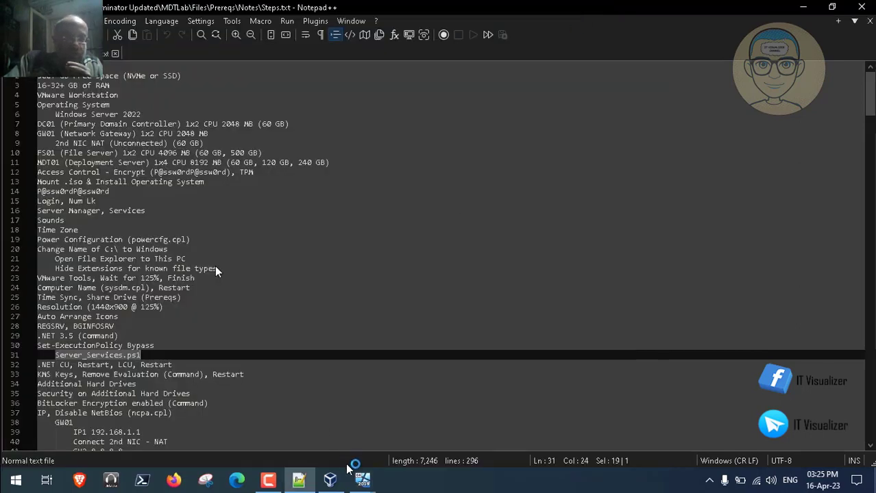
Sign in to SKNHQDC0122 with the admin user name and password, then switch back to SKNHQMF01.
left_click(362, 479)
left_click(322, 438)
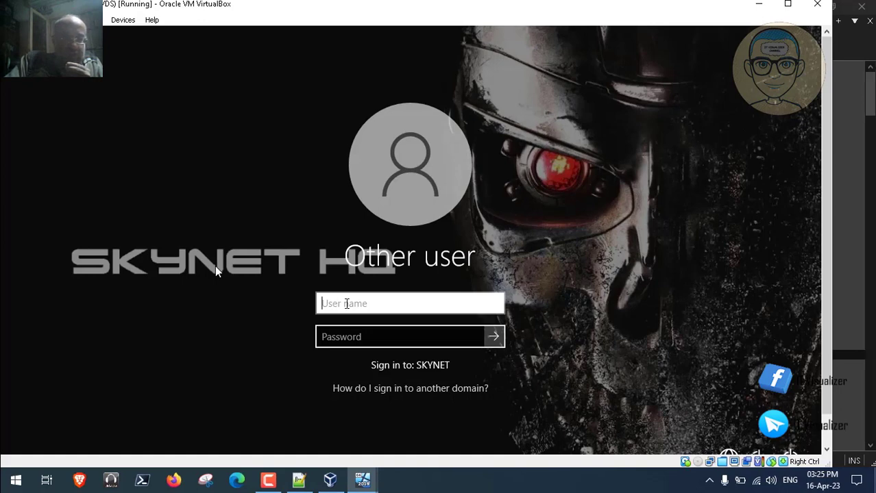
type("kraouf")
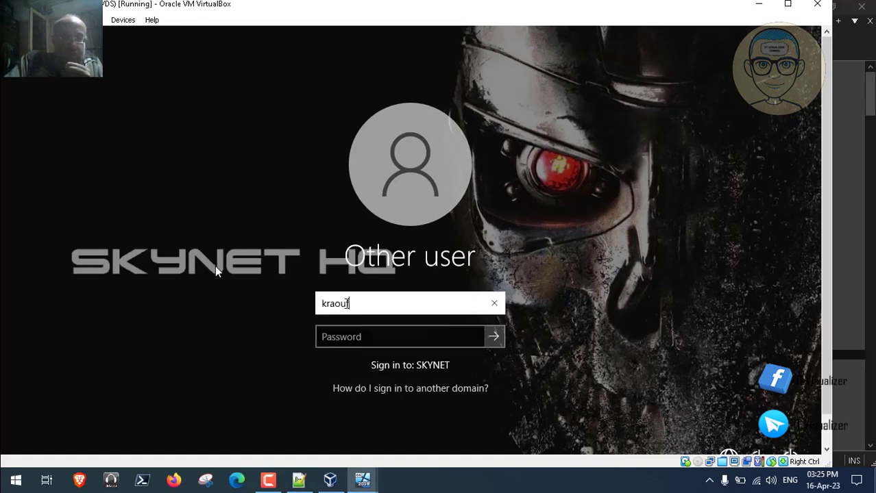
key("Tab")
type("•••••")
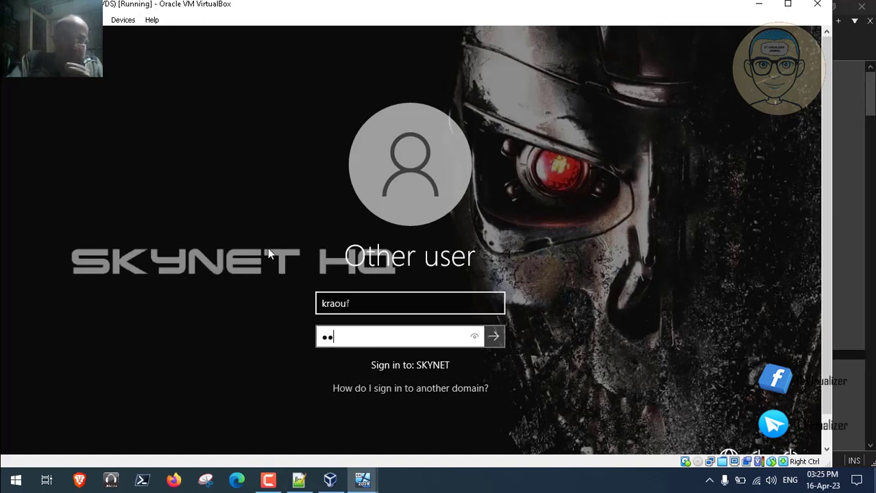
type("••")
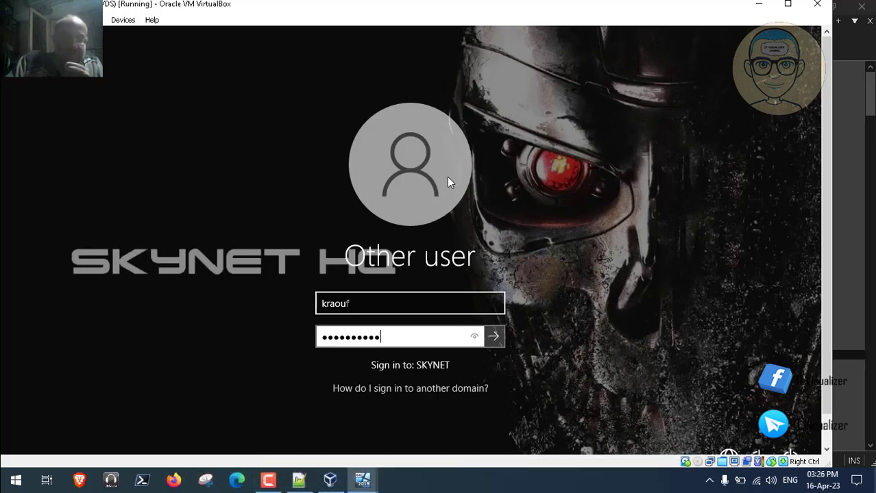
key("Return")
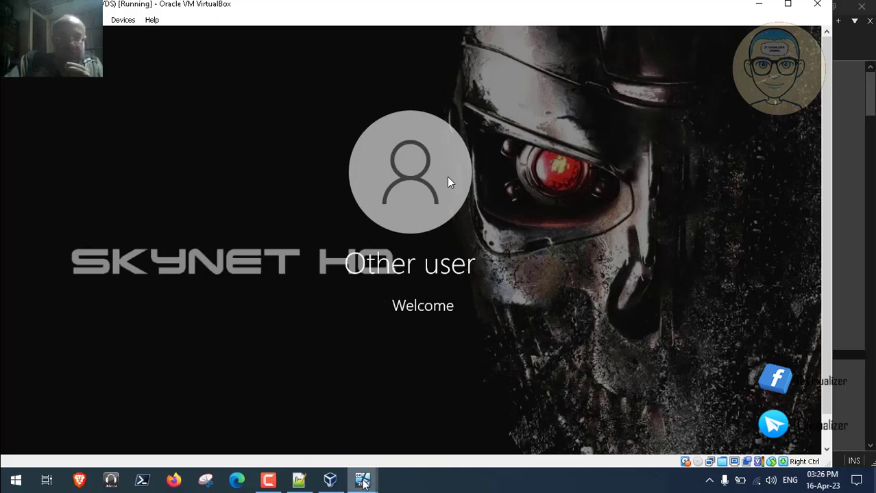
mouse_move(363, 482)
left_click(444, 421)
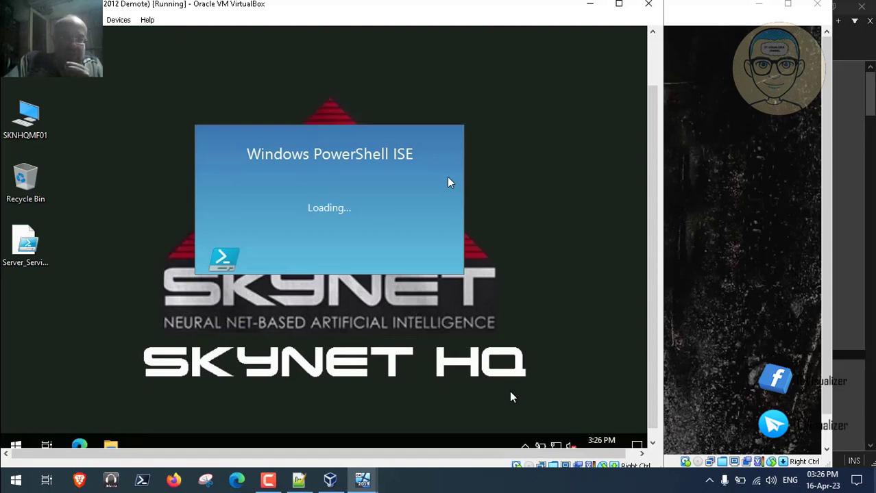
Let Server_Services.ps1 load in PowerShell ISE and scroll through its Set-Service and Start-Service lines.
left_click(269, 478)
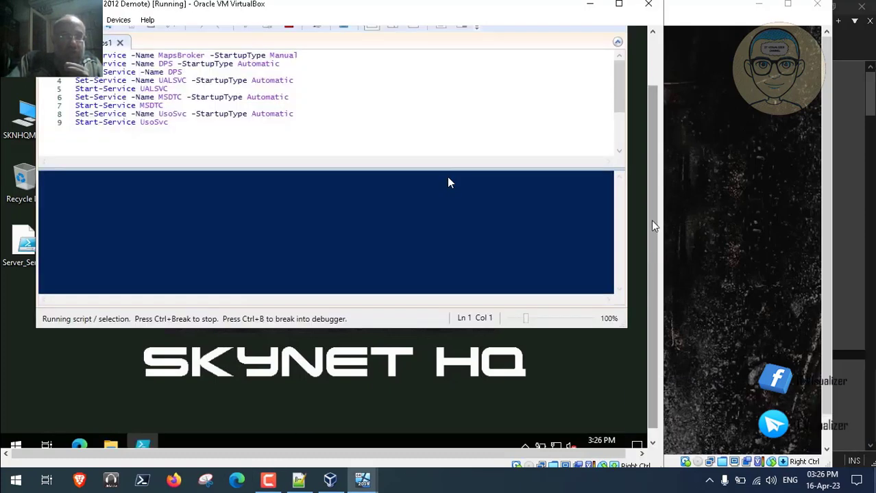
left_click_drag(654, 225, 650, 180)
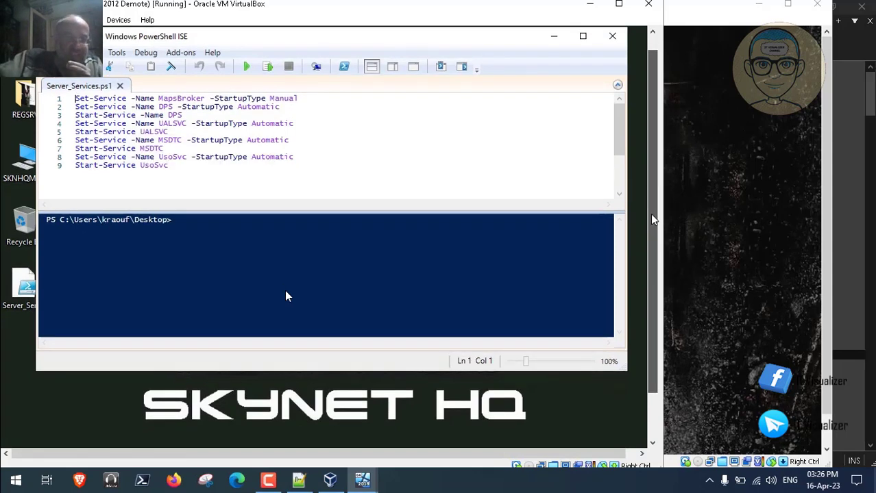
Launch Services from Windows Administrative Tools in the Start menu, then close the Administrative Tools folder.
scroll(652, 207, "down", 3)
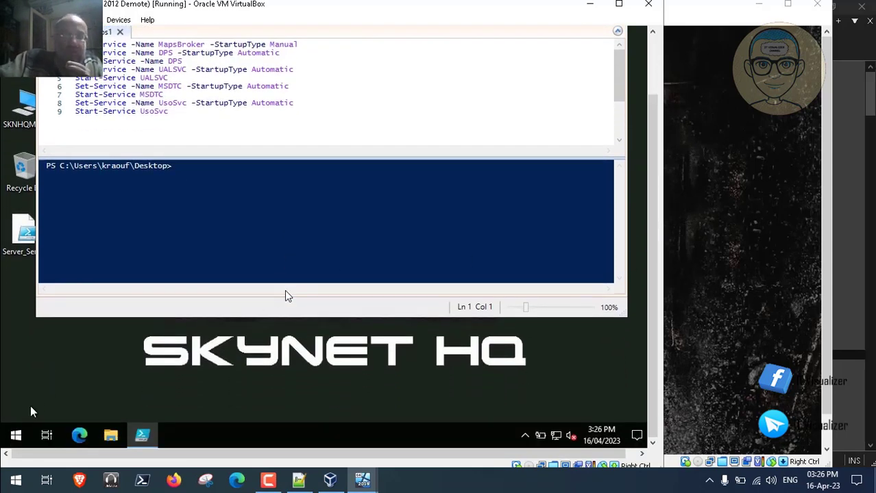
left_click(17, 434)
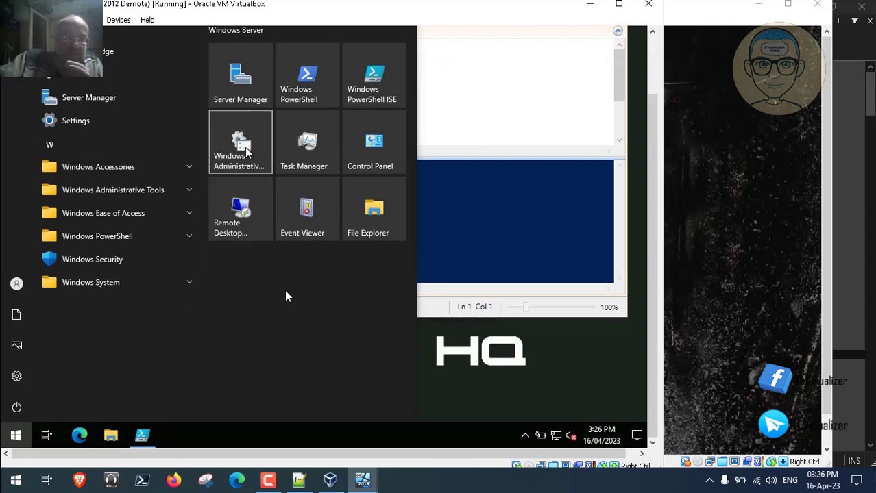
key("Escape")
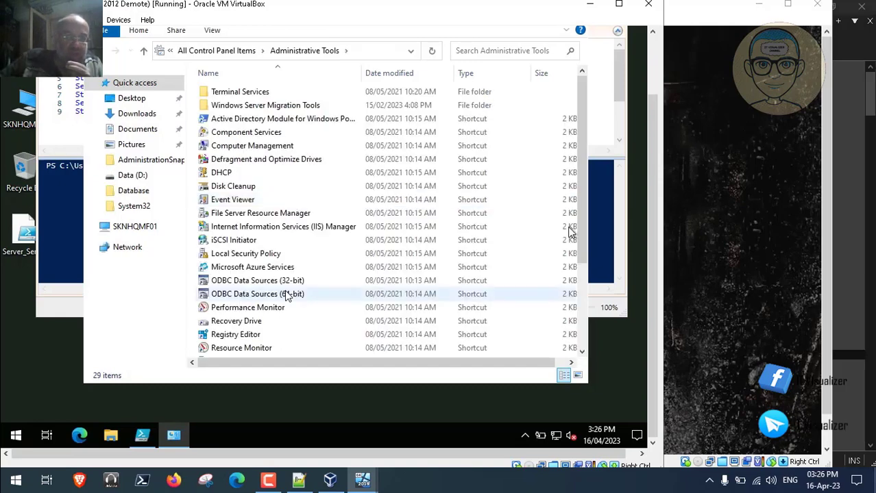
scroll(287, 295, "down", 3)
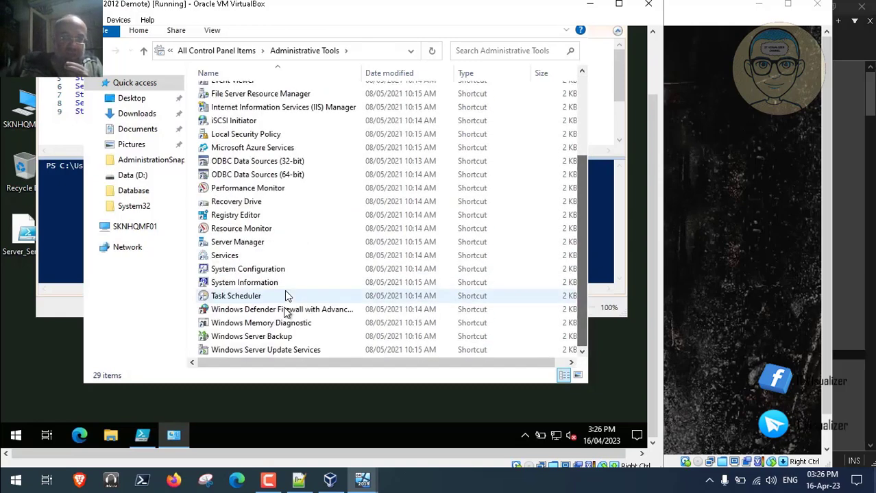
left_click(241, 257)
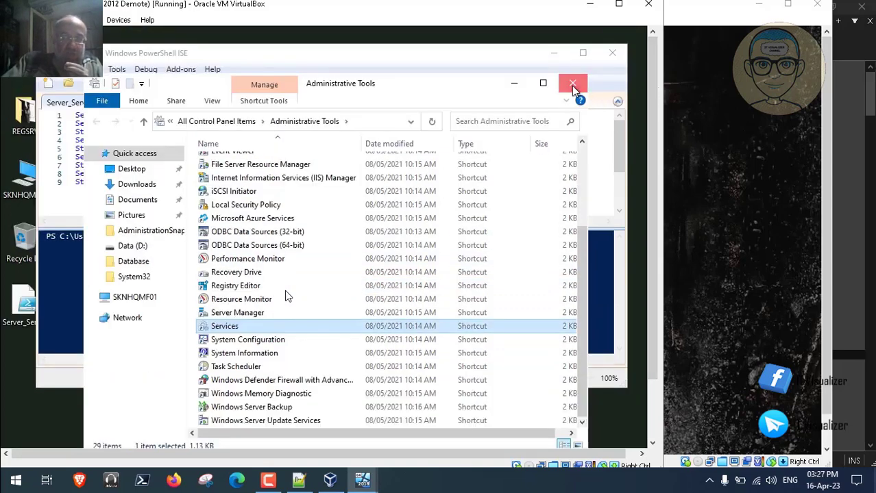
left_click(574, 87)
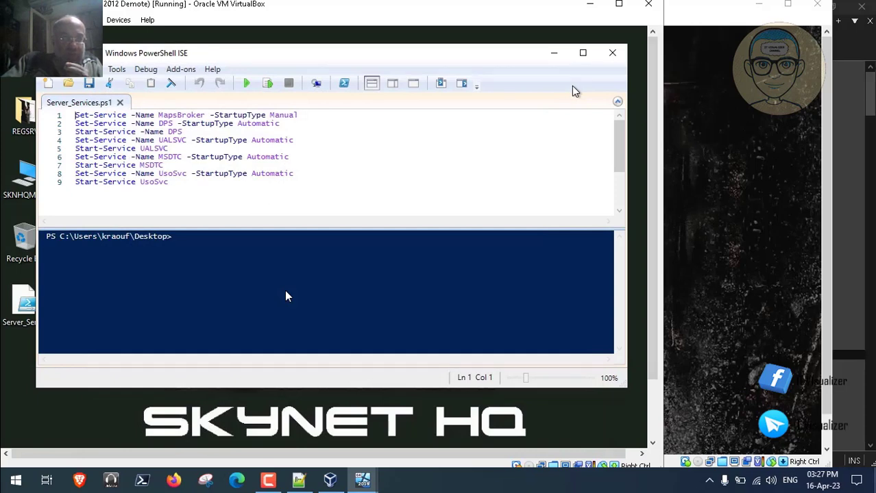
Minimize PowerShell ISE and bring the SKNHQMF01 VM window back to its desktop.
left_click(555, 54)
left_click(590, 4)
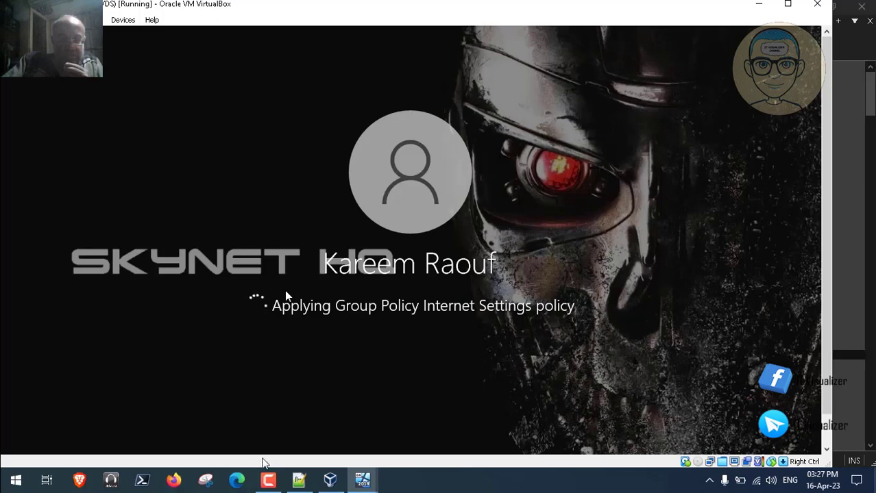
left_click(362, 480)
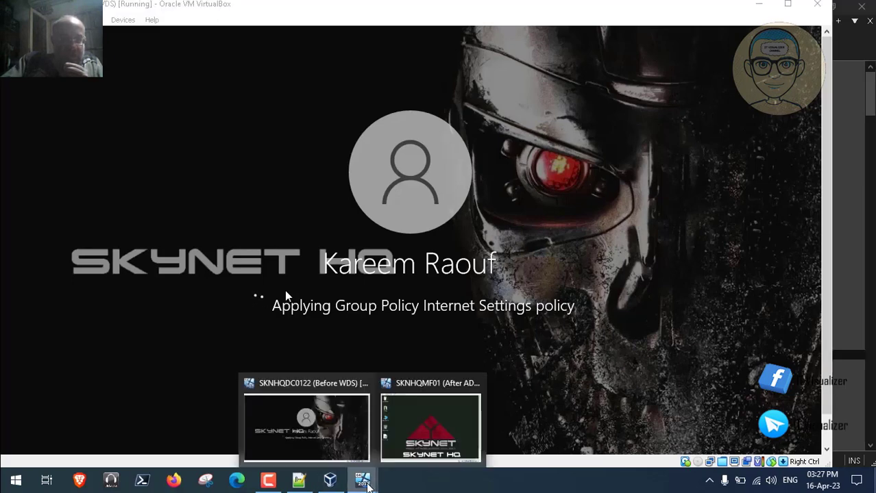
left_click(430, 428)
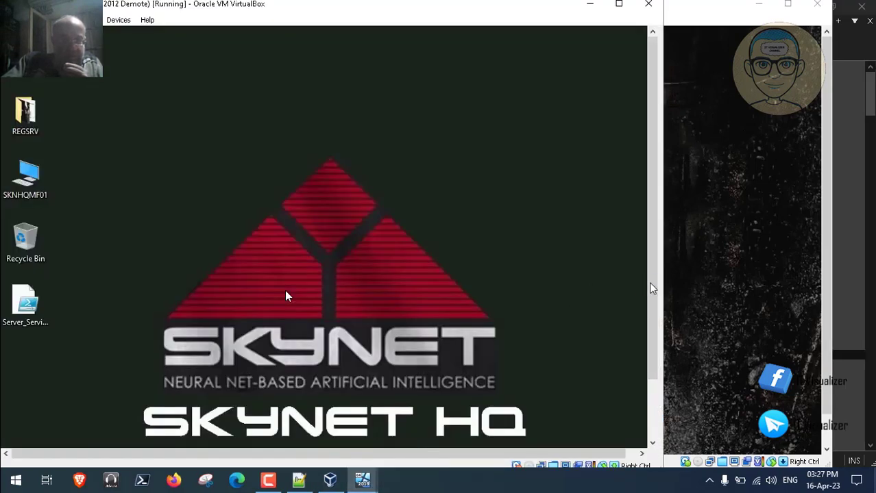
Browse the Services list, jumping to services starting with M, then return to PowerShell ISE.
left_click_drag(651, 287, 651, 238)
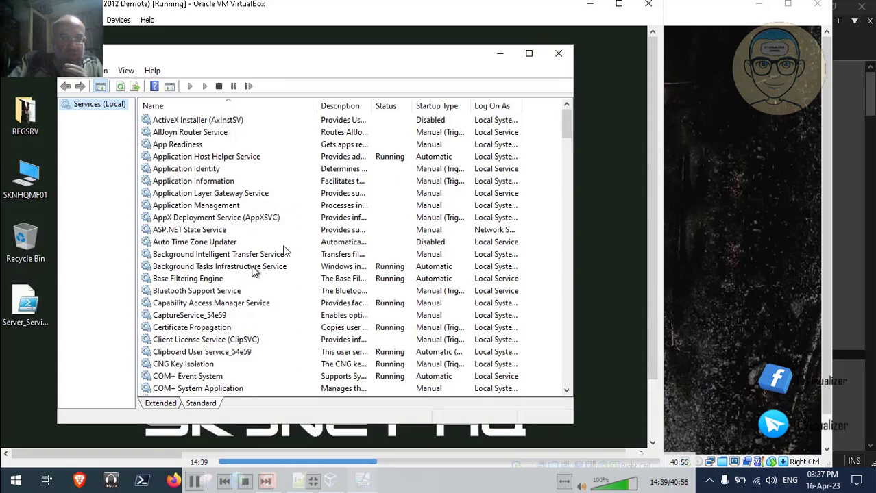
left_click(215, 279)
key("m")
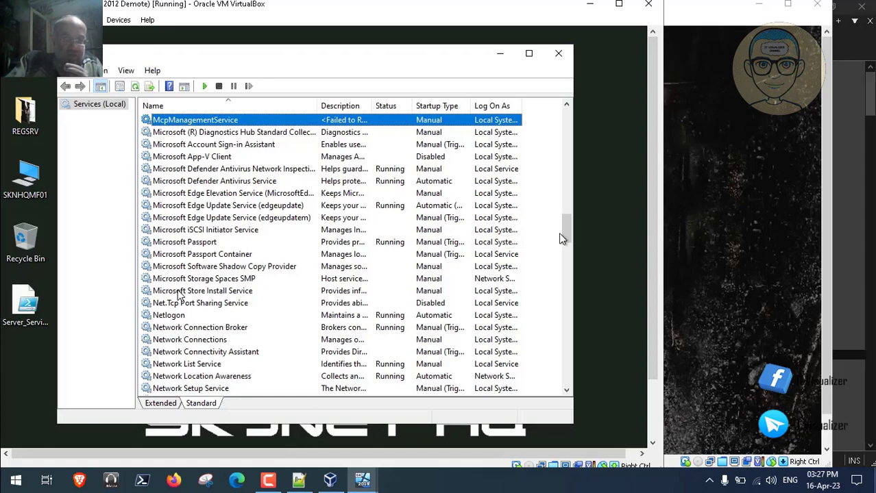
mouse_move(563, 228)
left_mouse_down()
mouse_move(565, 218)
mouse_move(563, 241)
left_mouse_up()
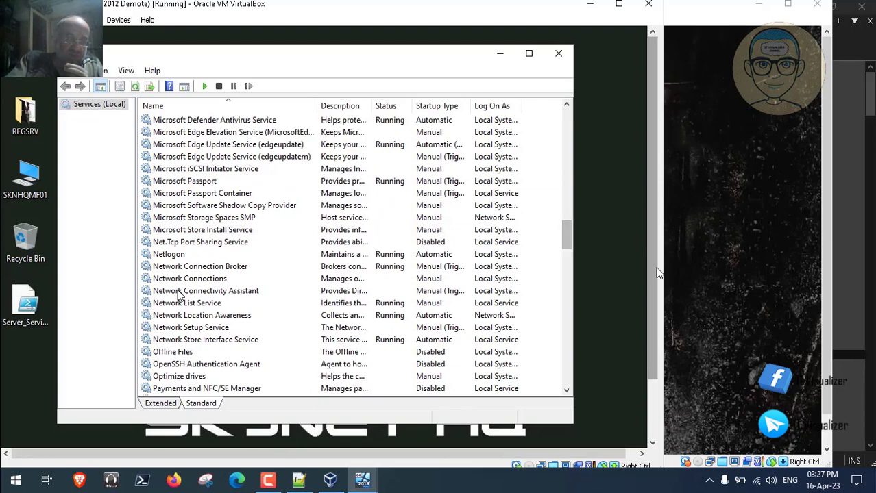
left_click_drag(652, 268, 652, 335)
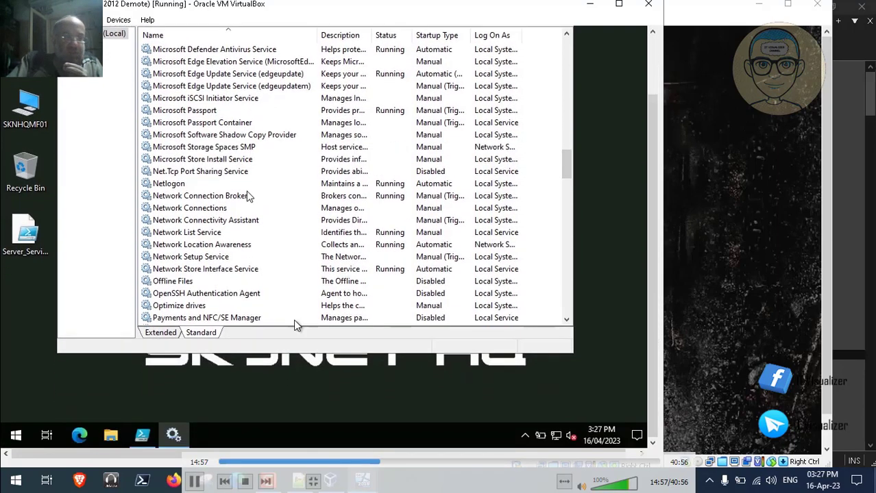
left_click(143, 438)
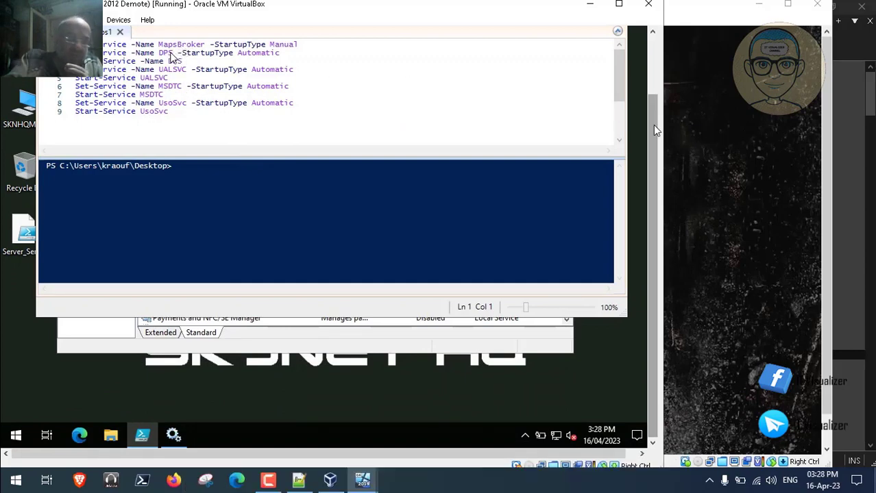
Check the Services list around services starting with D, then switch back to PowerShell ISE.
left_click_drag(653, 125, 646, 87)
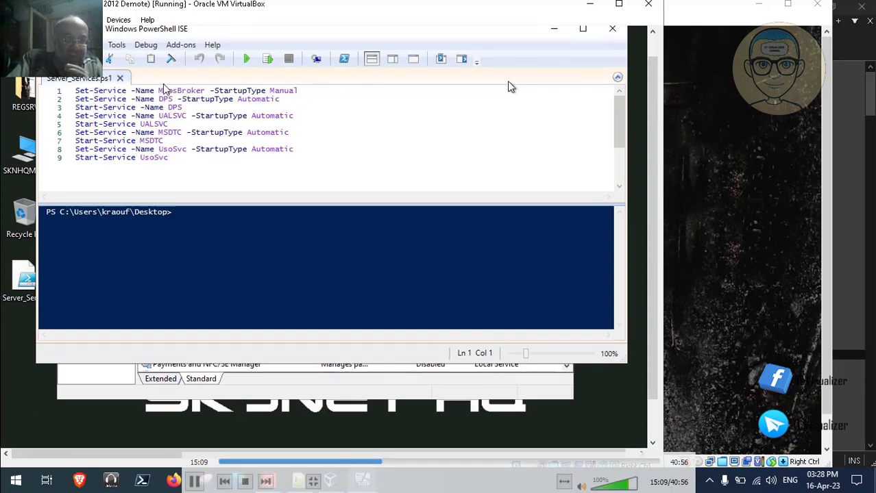
left_click(553, 29)
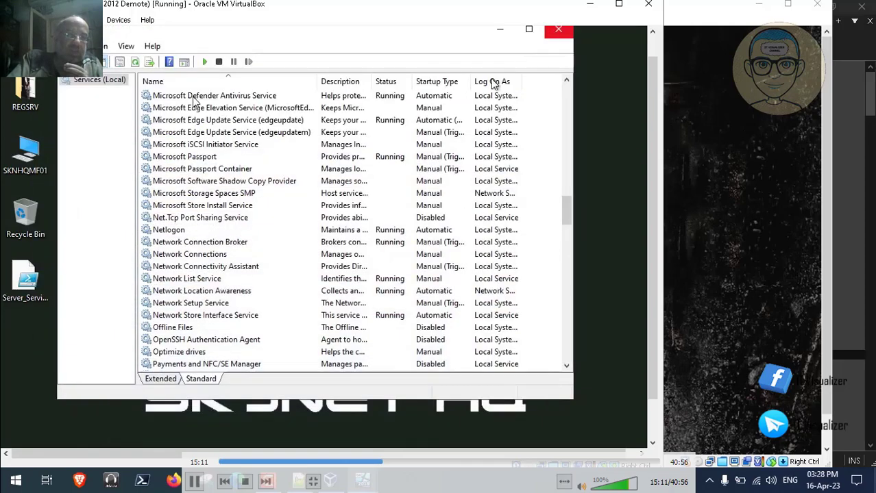
left_click(205, 170)
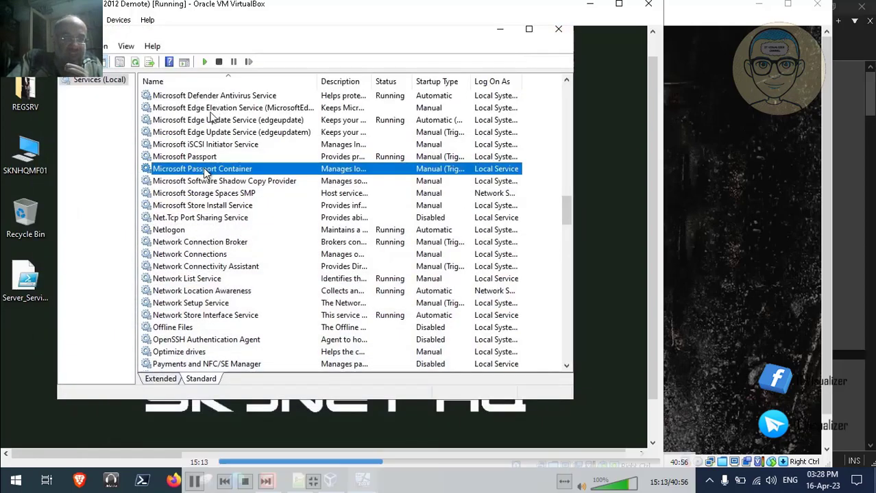
key("d")
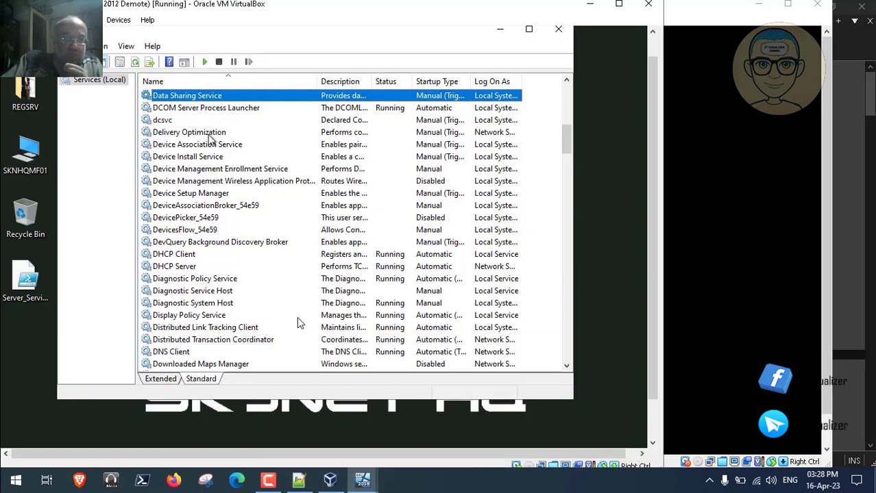
left_click(210, 219)
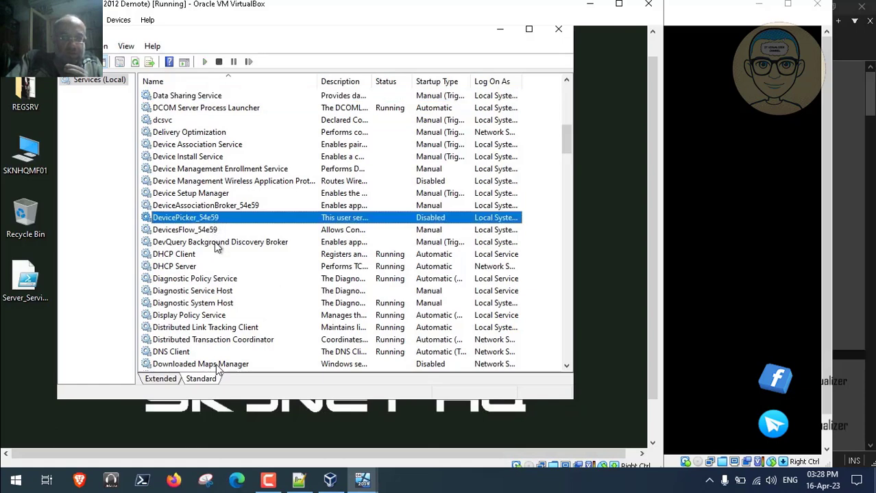
left_click(655, 409)
left_click(142, 438)
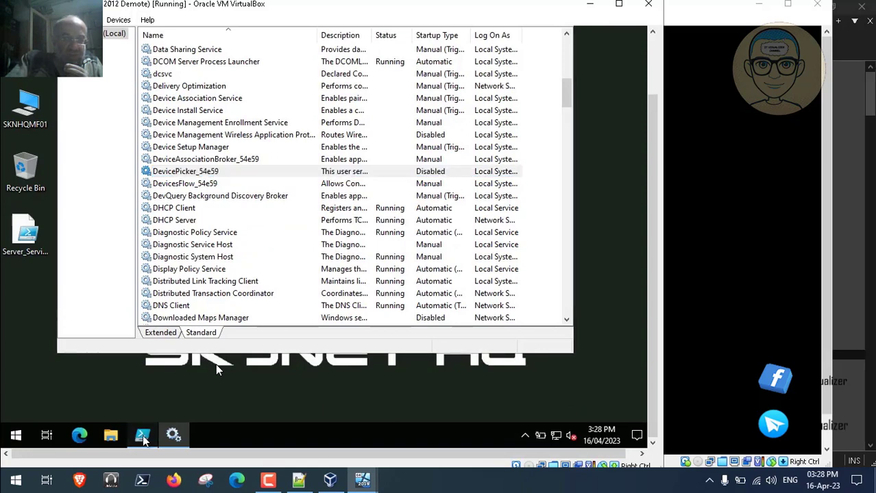
Copy MapsBroker from the script and run 'get-service MapsBroker' in the ISE console.
left_click_drag(649, 296, 651, 246)
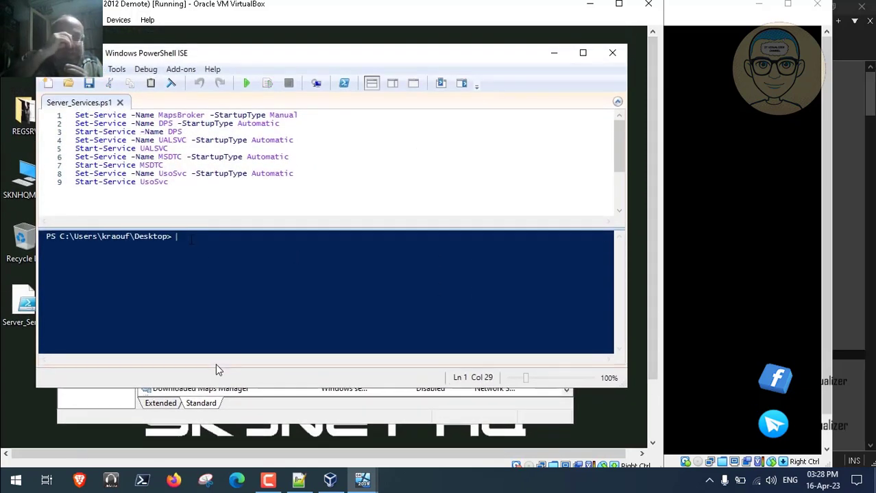
type("get-serv")
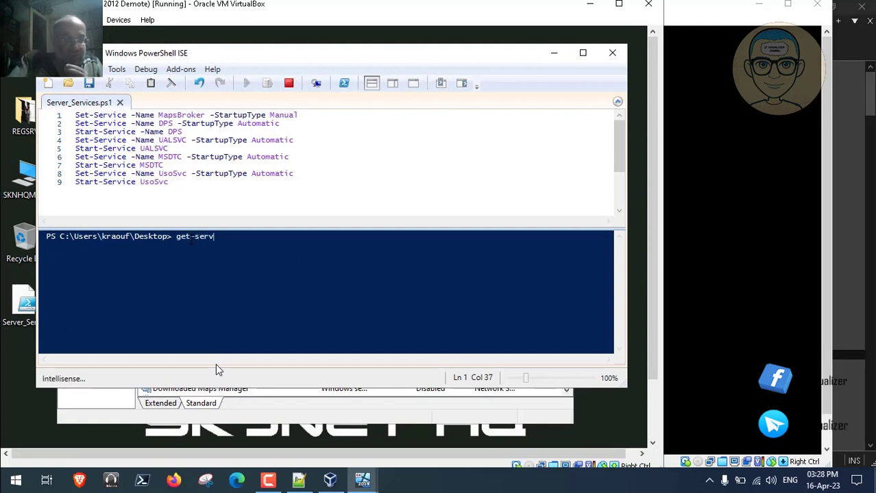
type("ice")
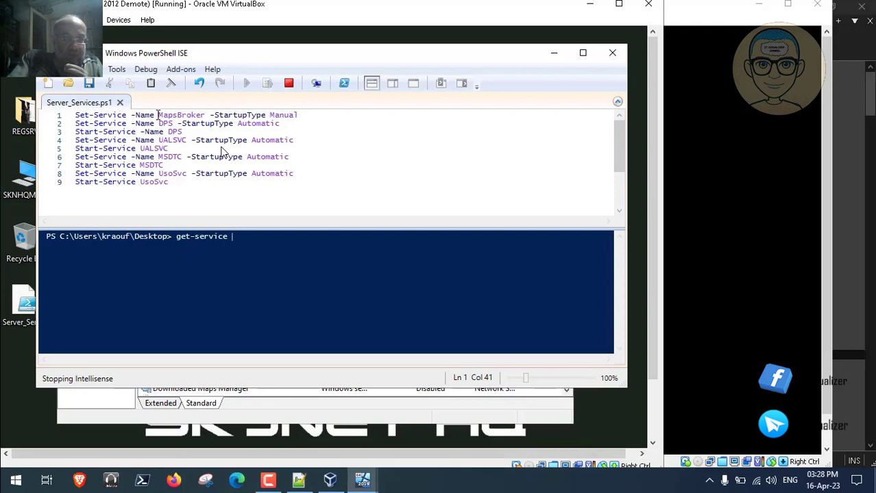
left_click_drag(157, 115, 207, 115)
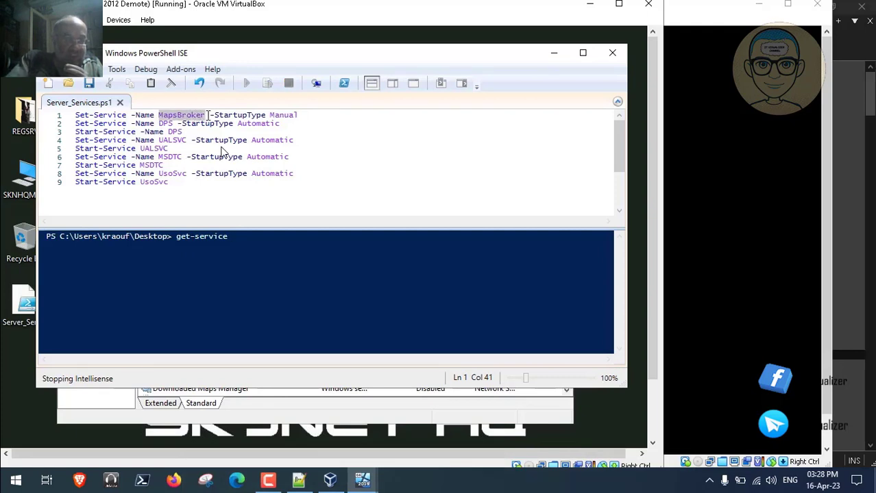
key("Escape")
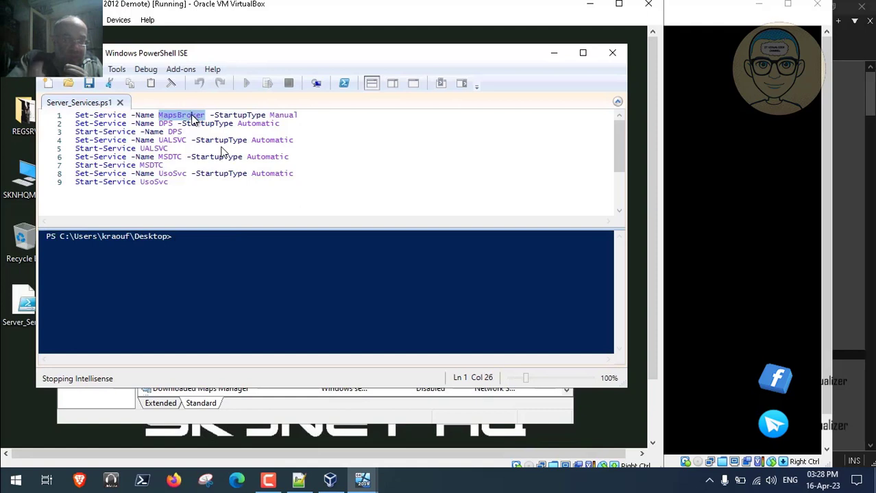
right_click(192, 116)
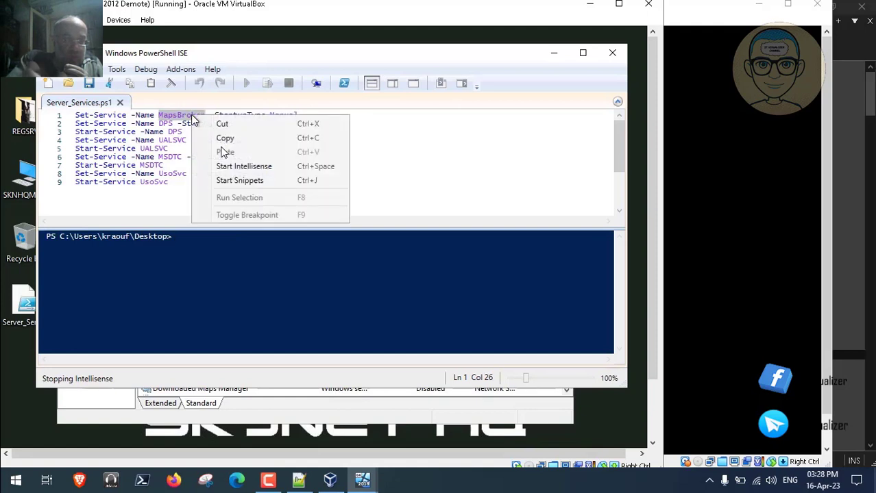
left_click(221, 142)
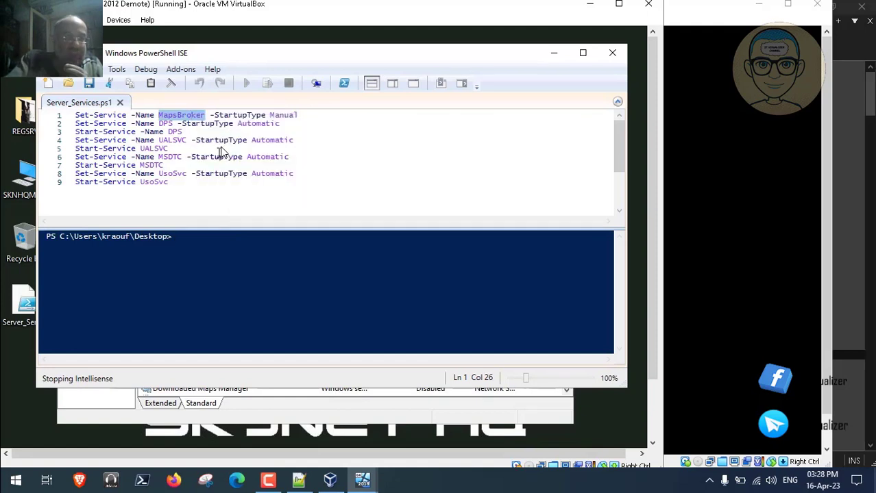
left_click(192, 237)
type("get-")
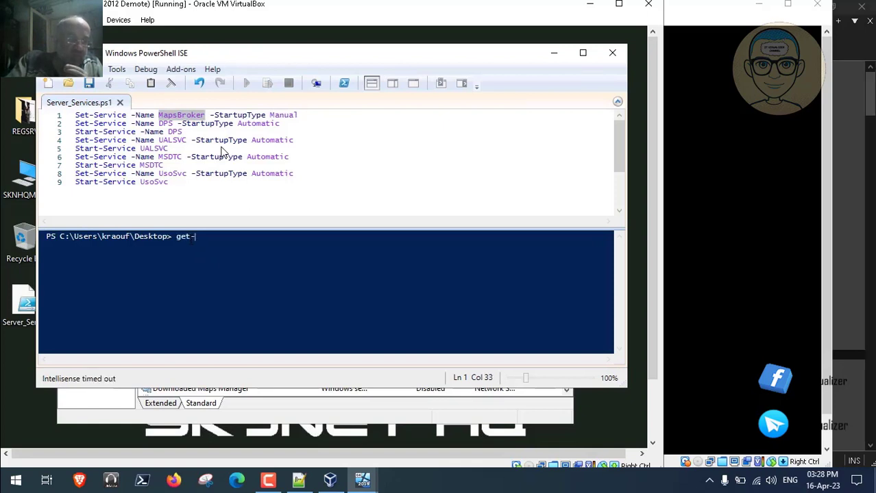
type("service")
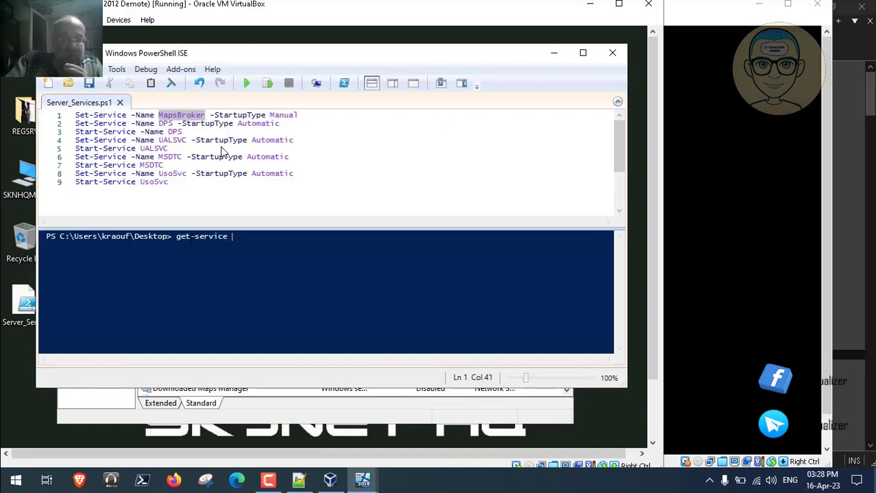
right_click(235, 238)
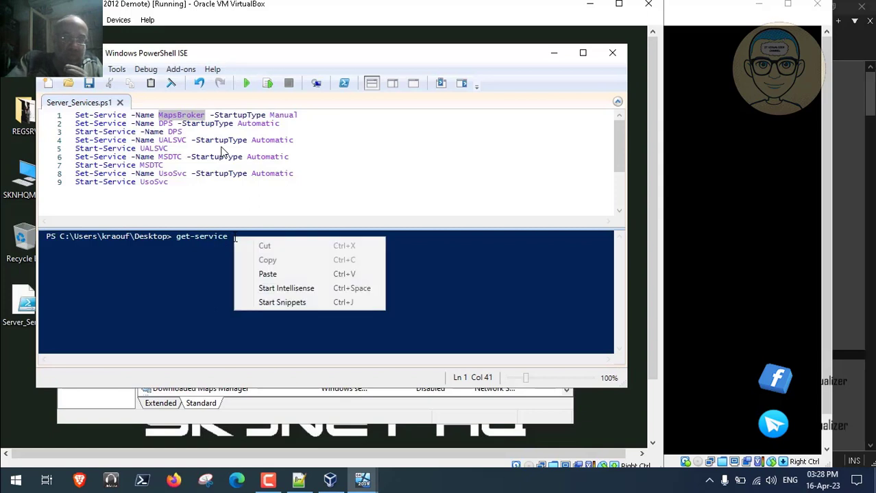
left_click(267, 274)
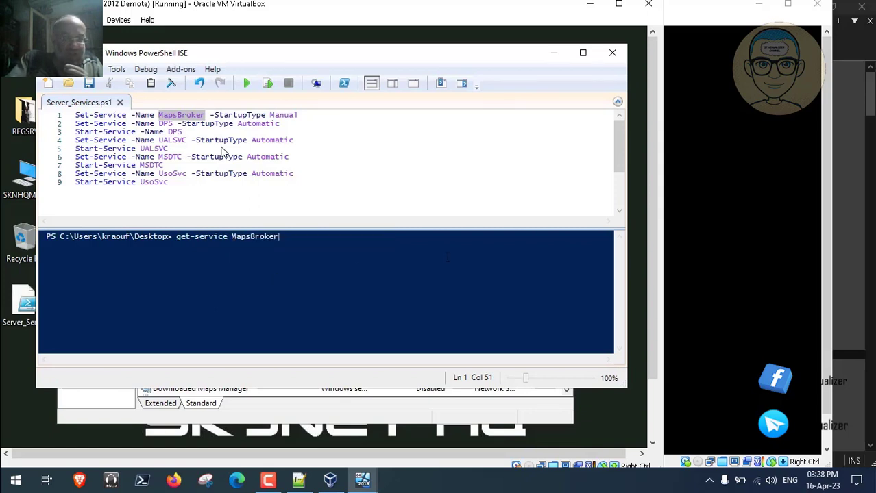
key("Return")
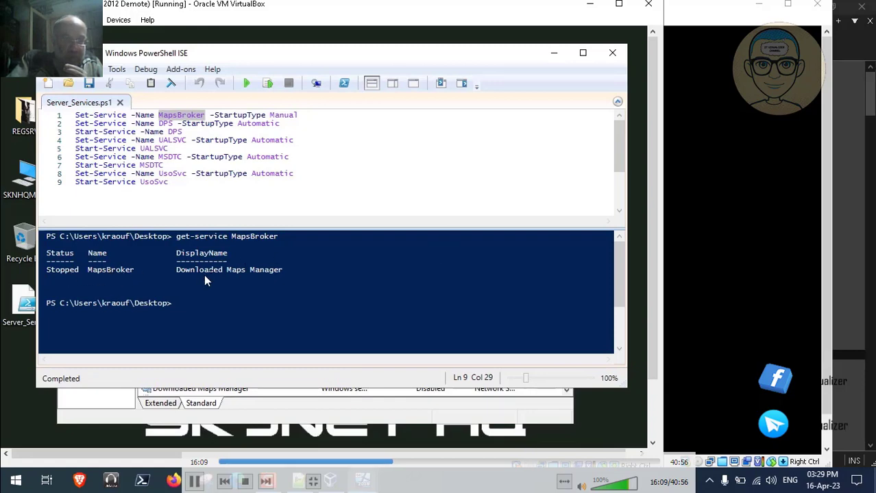
left_click_drag(176, 269, 244, 269)
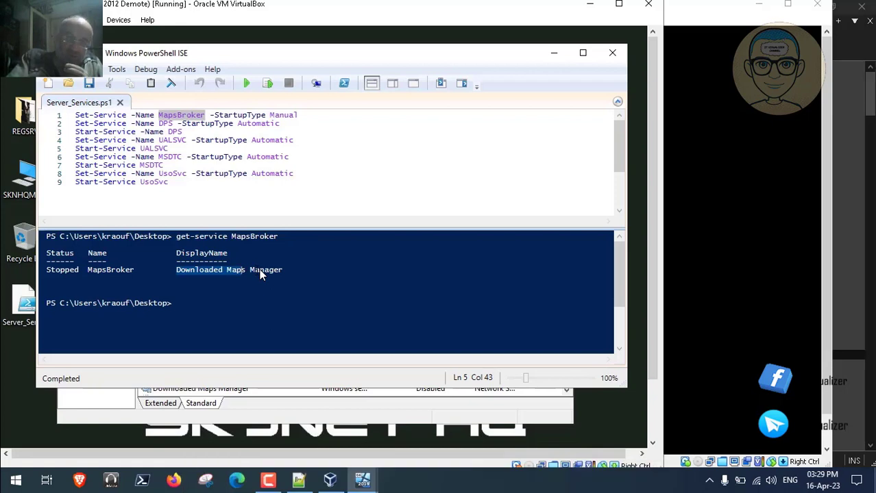
Switch to the Services console and find Downloaded Maps Manager, listed as Disabled.
mouse_move(244, 302)
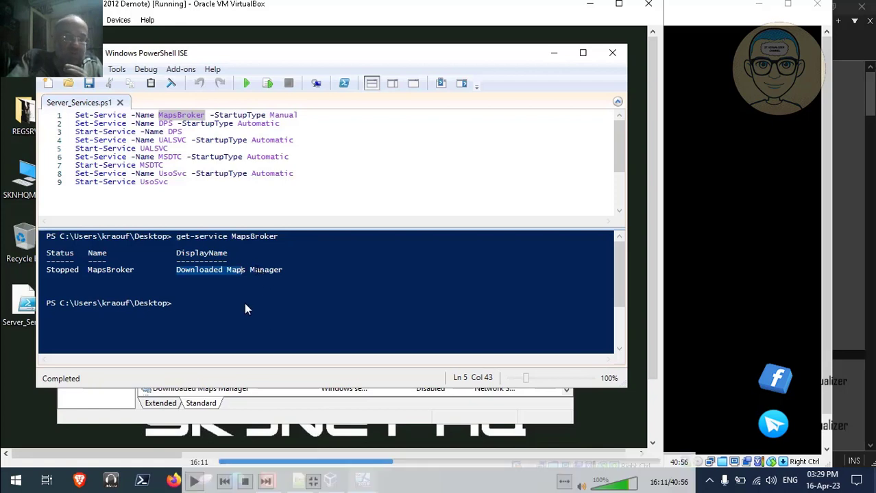
left_click(194, 482)
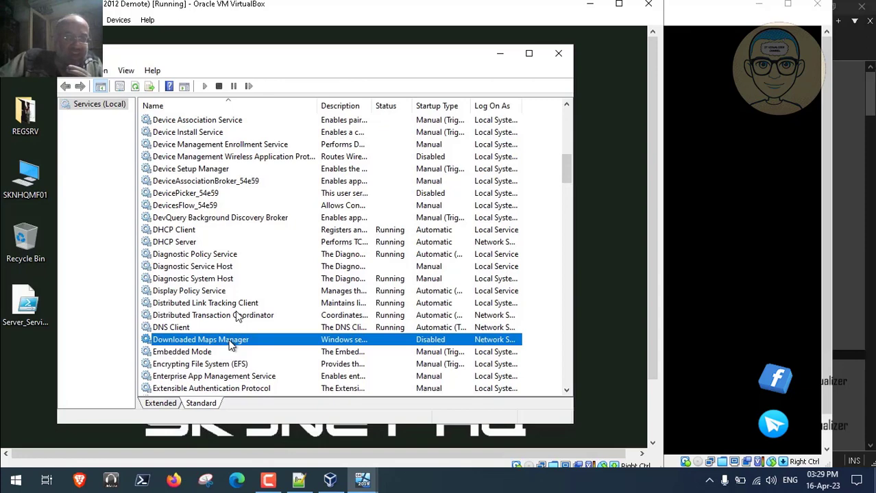
Open Downloaded Maps Manager's properties to confirm it is Disabled and Stopped, replaying the tutorial section.
double_click(231, 346)
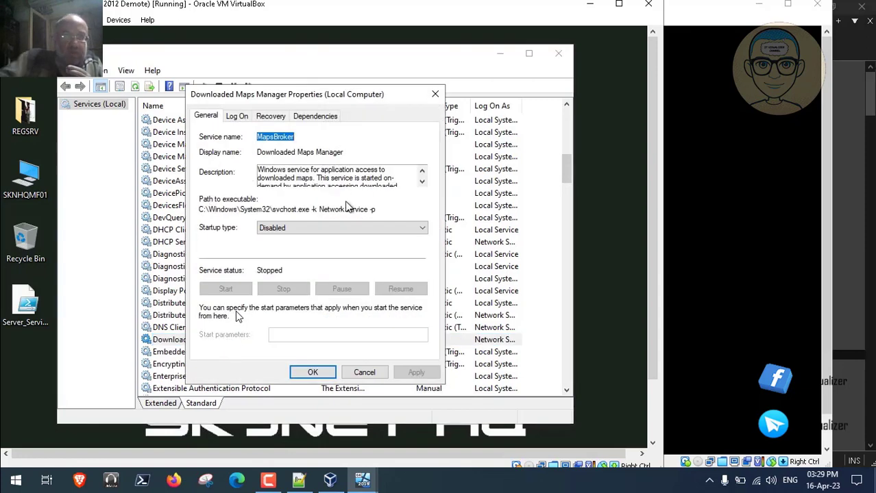
mouse_move(253, 343)
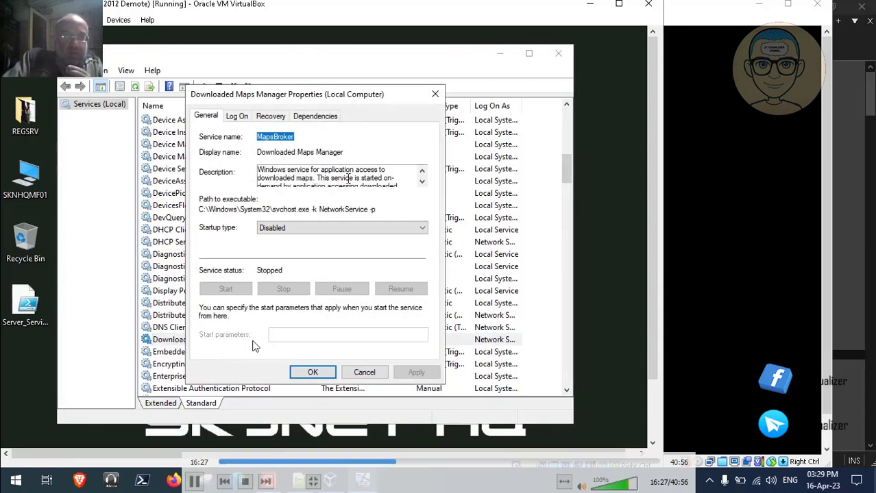
left_click(196, 481)
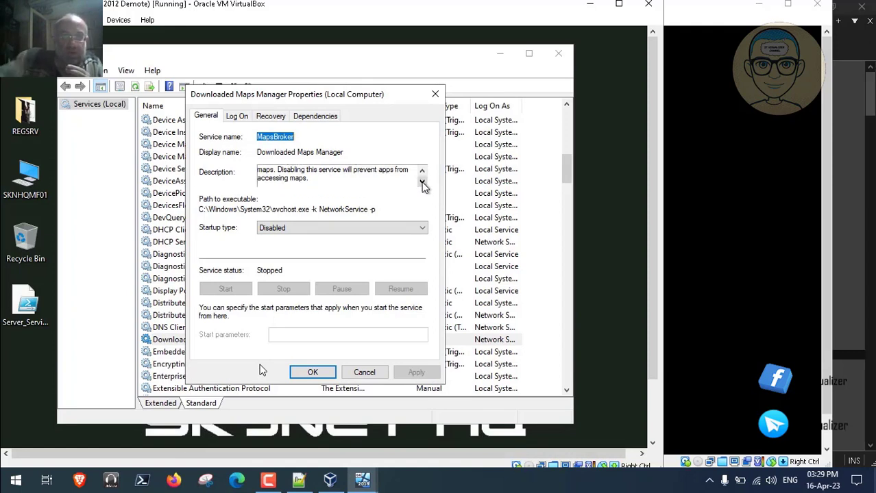
left_click(195, 481)
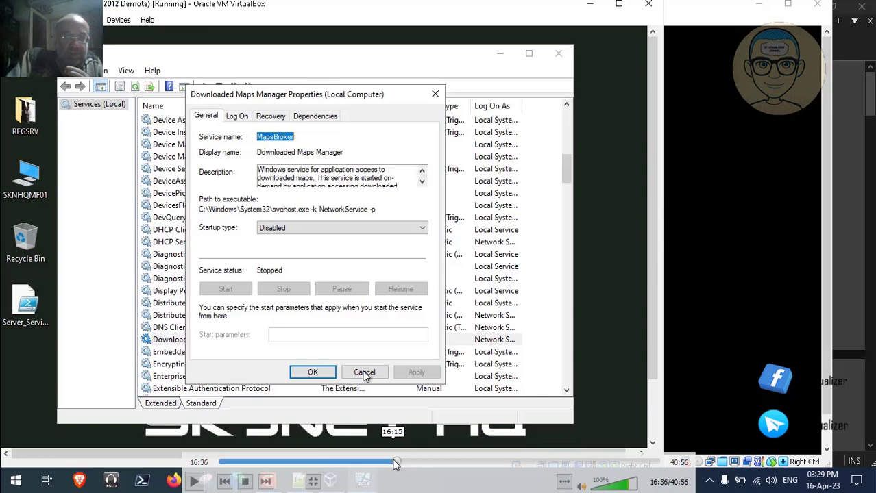
left_click(395, 465)
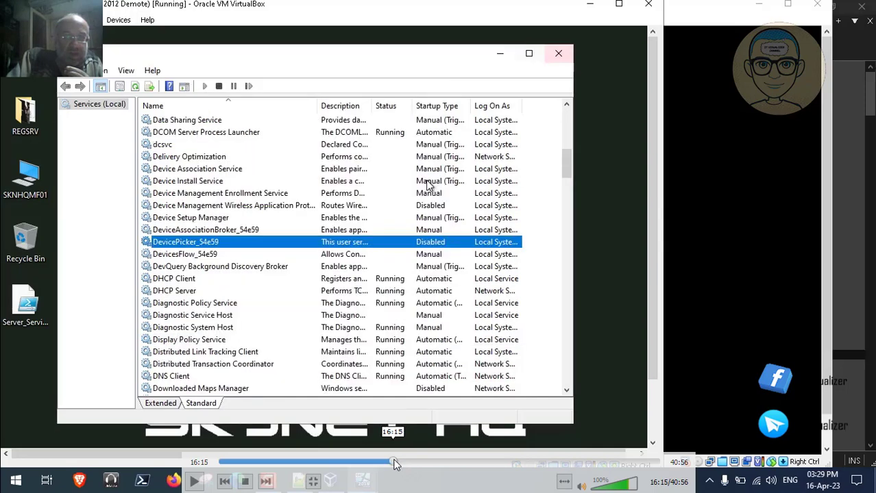
left_click(194, 483)
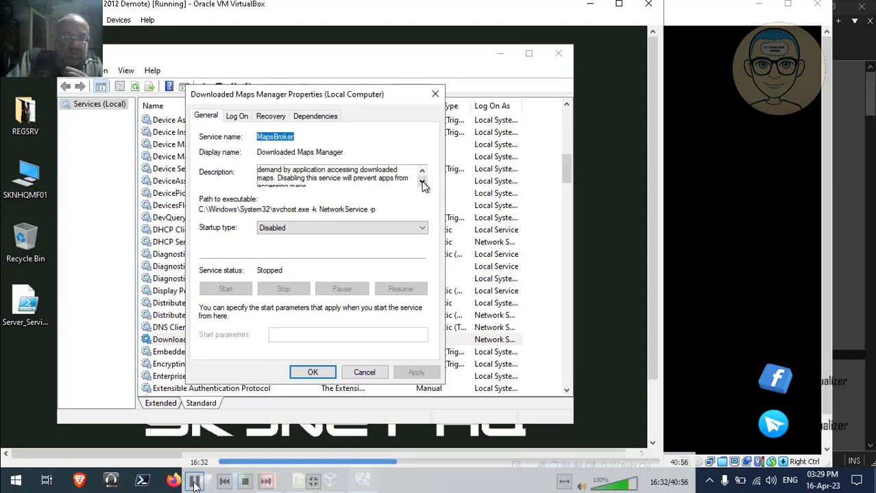
left_click(194, 481)
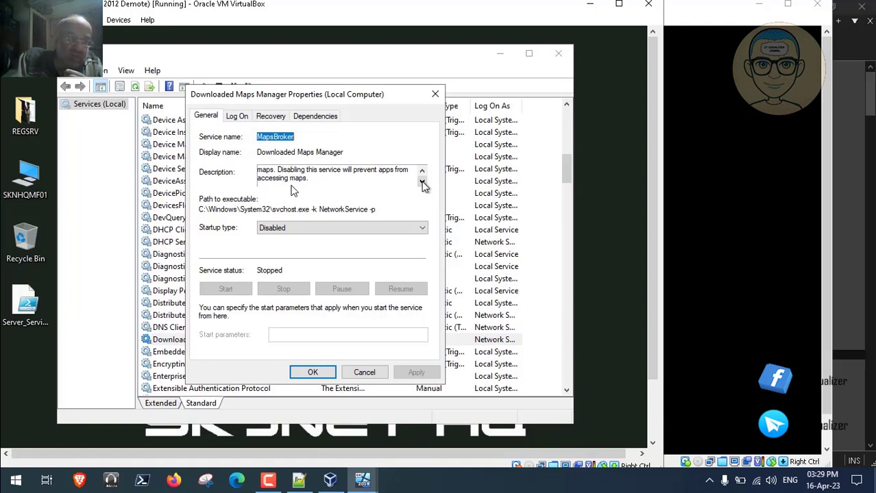
mouse_move(168, 266)
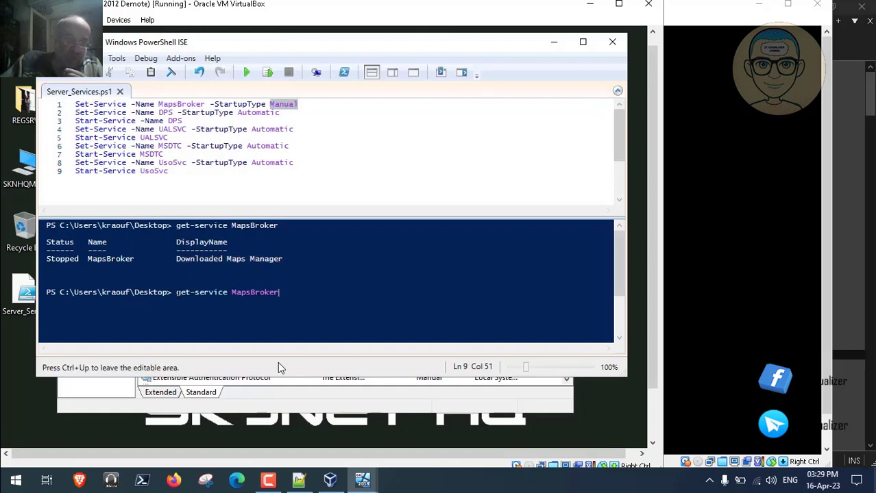
Return to the Services list showing Diagnostic Policy Service as Running with Automatic startup.
mouse_move(426, 292)
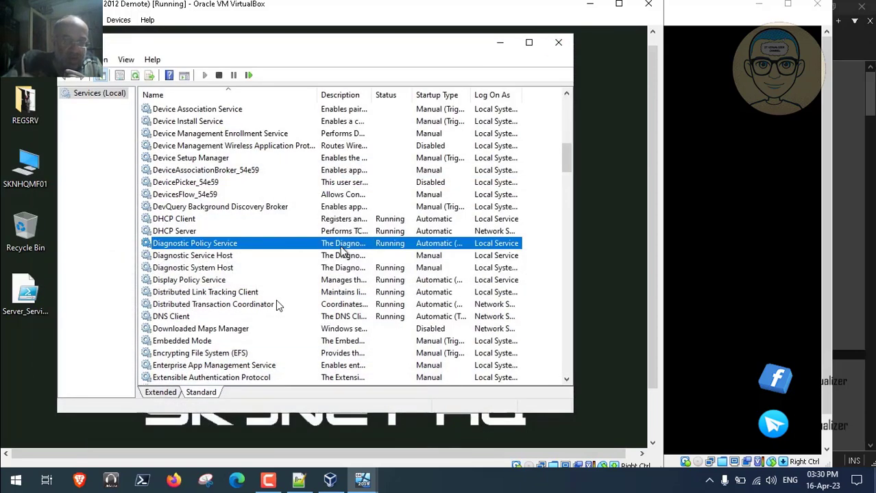
mouse_move(197, 483)
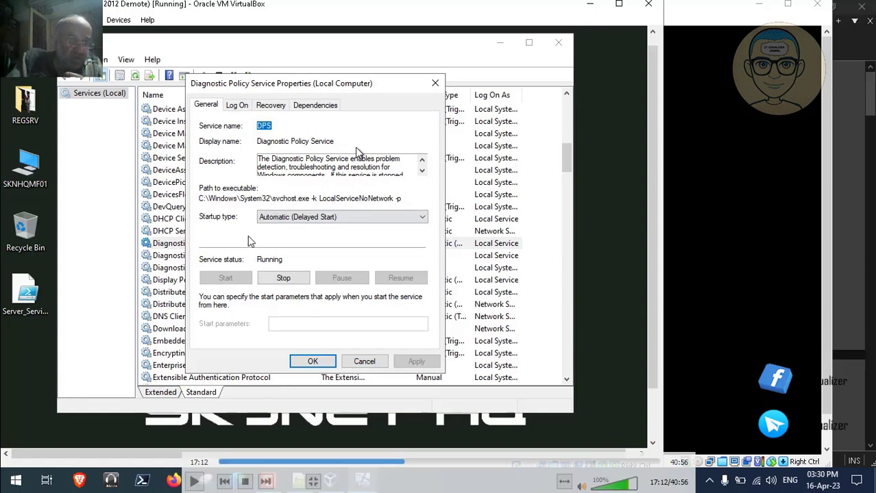
left_click(195, 482)
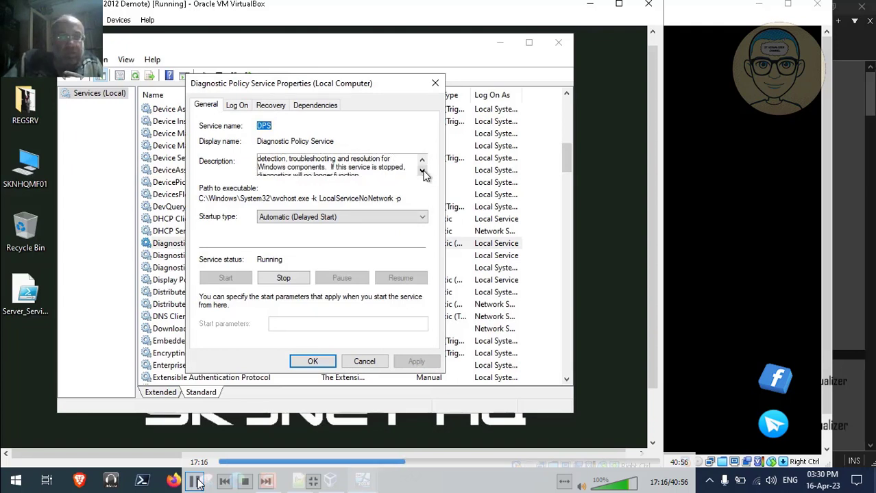
left_click(195, 481)
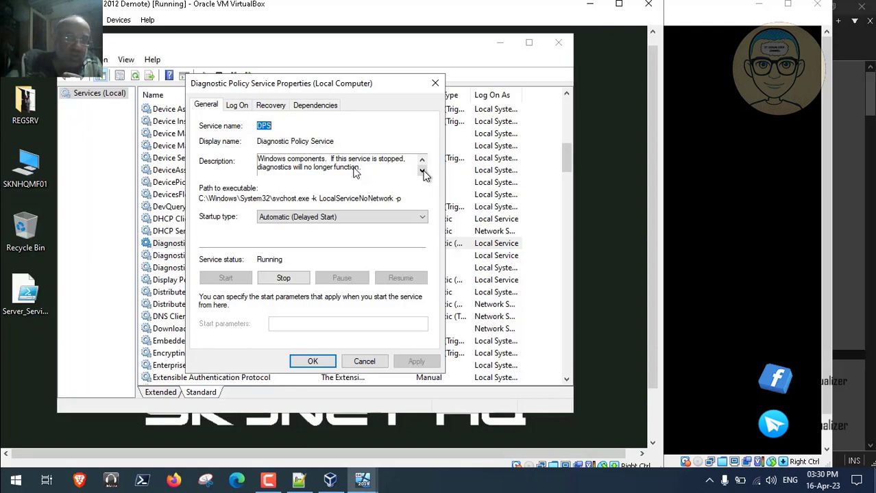
mouse_move(191, 483)
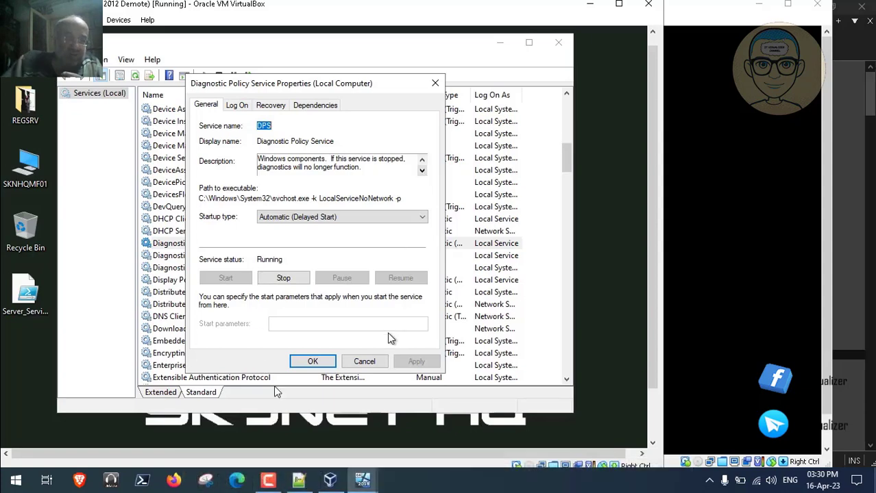
left_click(365, 361)
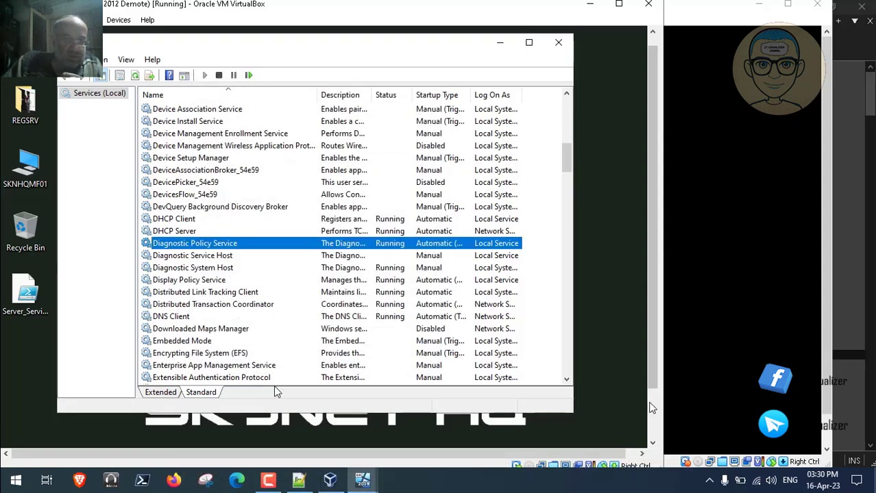
Run get-service UALSVC in PowerShell ISE and confirm the User Access Logging Service is Running.
left_click(144, 436)
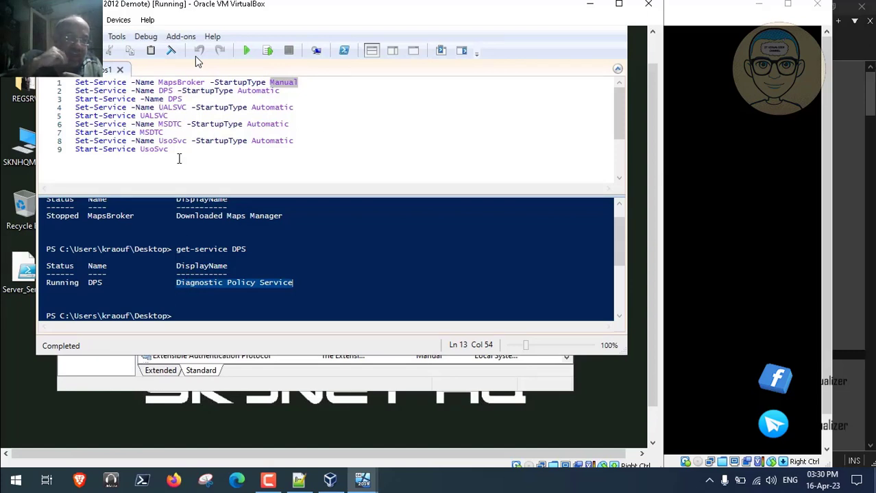
left_click(194, 314)
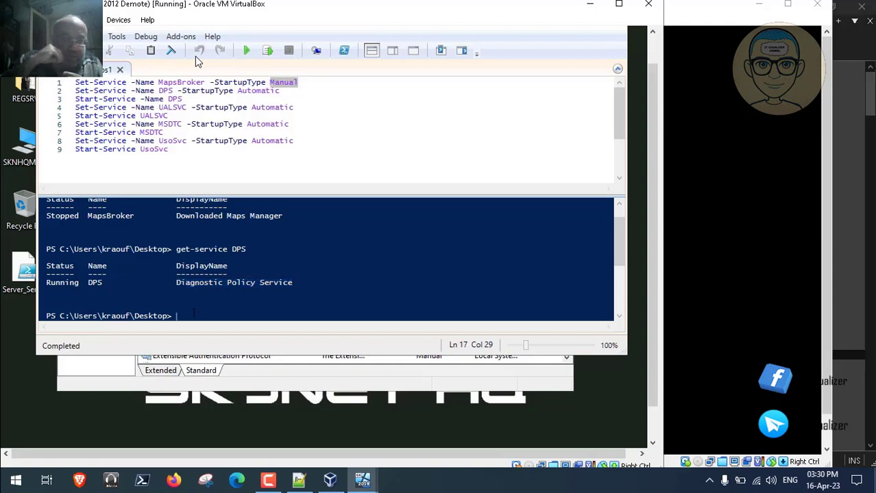
type("get-se")
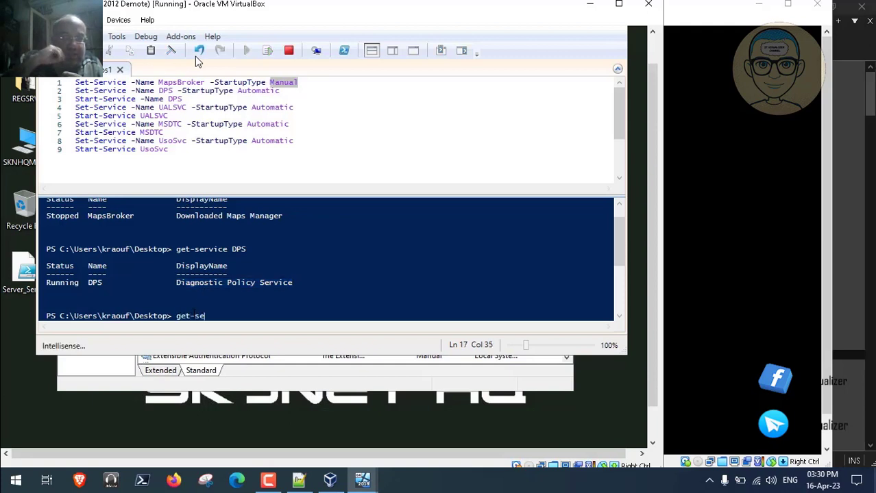
type("rvice ")
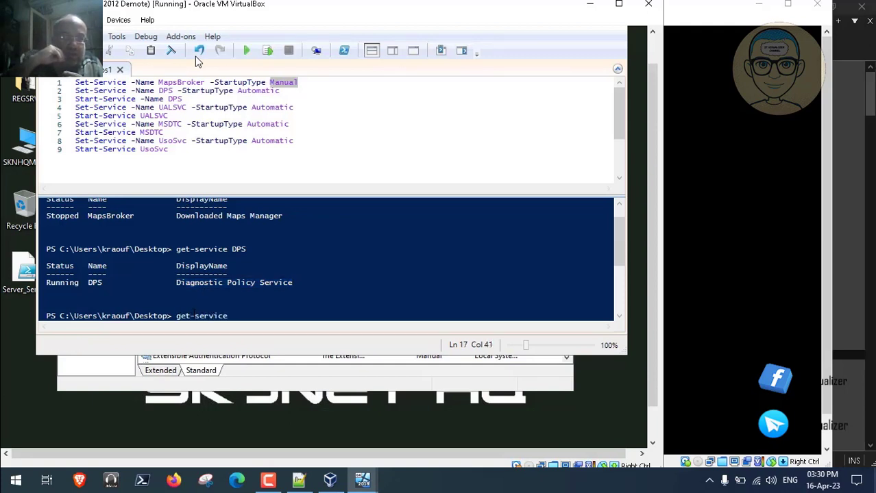
type("UAL")
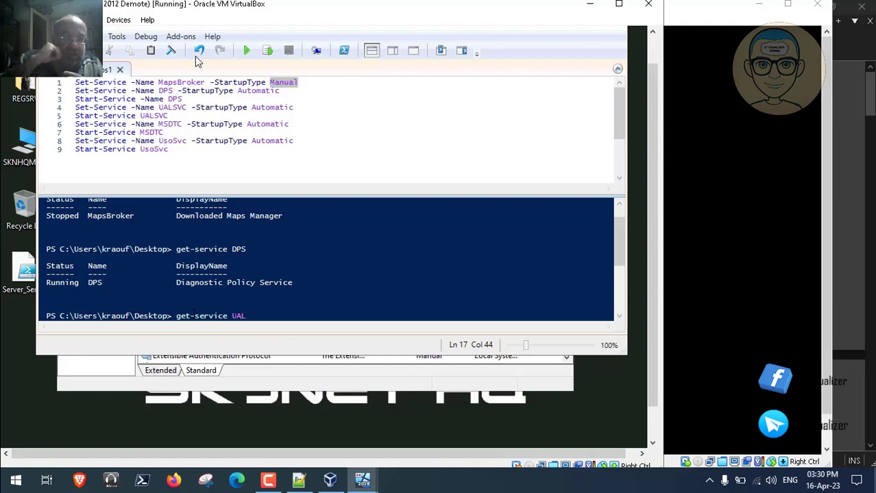
type("SVC")
key("Return")
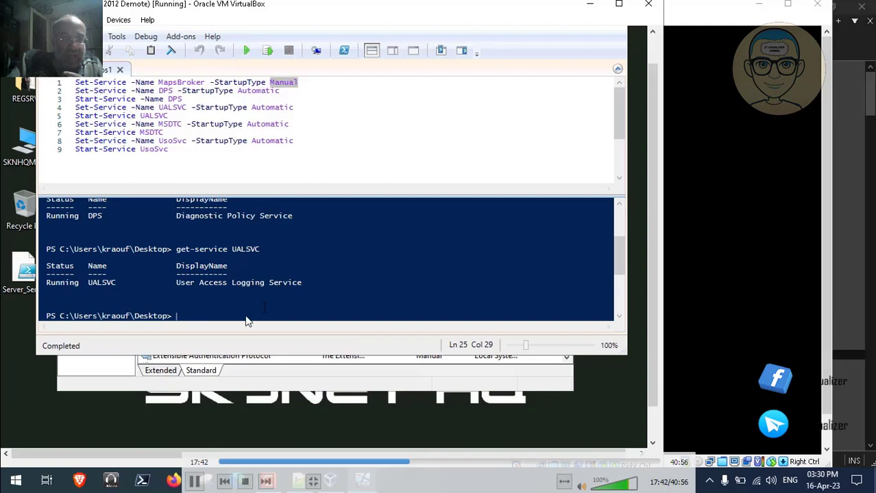
Pause the playing recording while the VM sits at its lock screen.
left_click(195, 481)
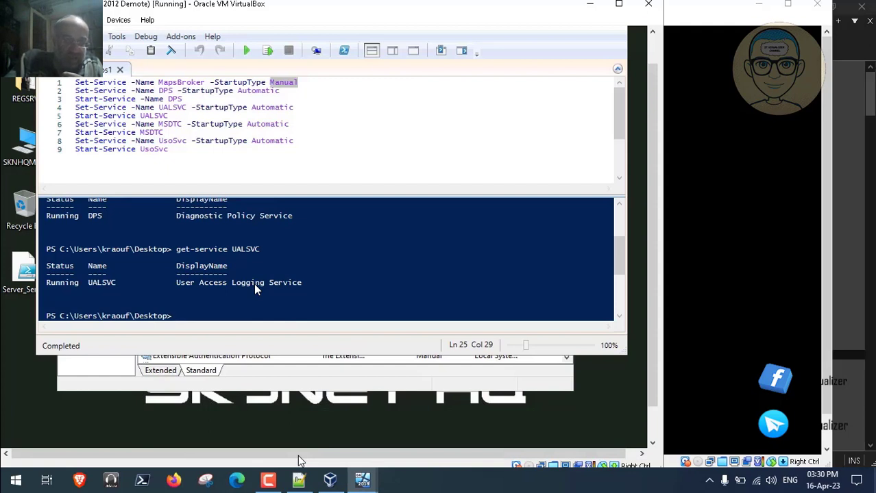
mouse_move(130, 213)
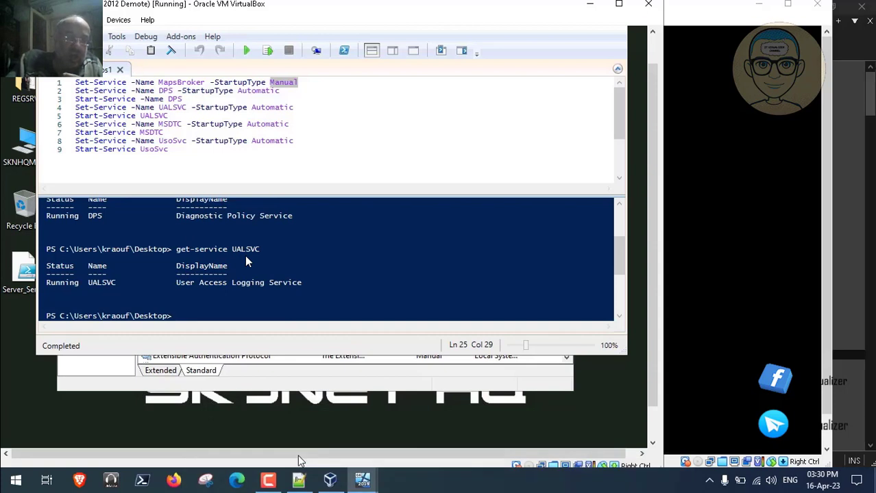
mouse_move(299, 461)
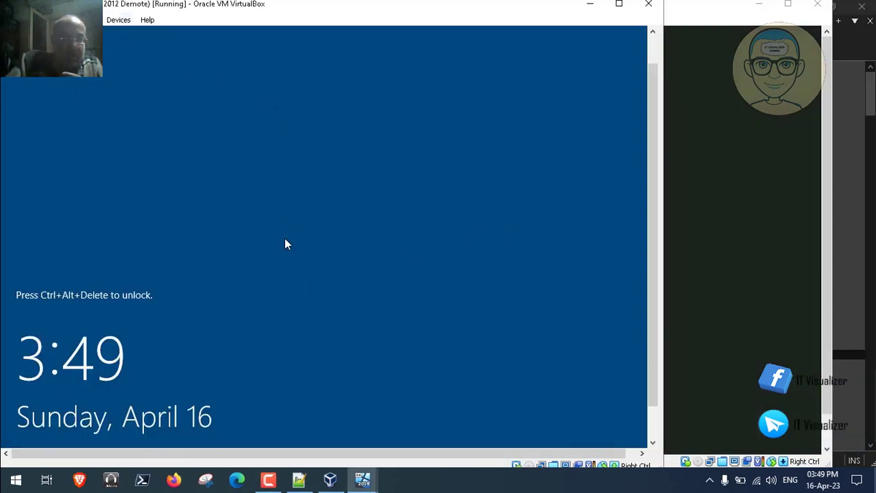
Send Ctrl-Alt-Del to the Windows Server VM and sign in with the account password.
left_click(88, 20)
mouse_move(137, 34)
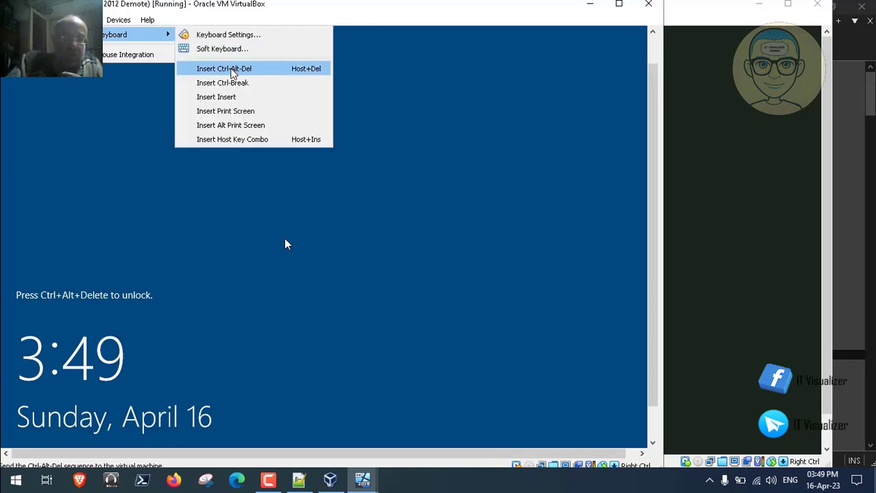
left_click(230, 70)
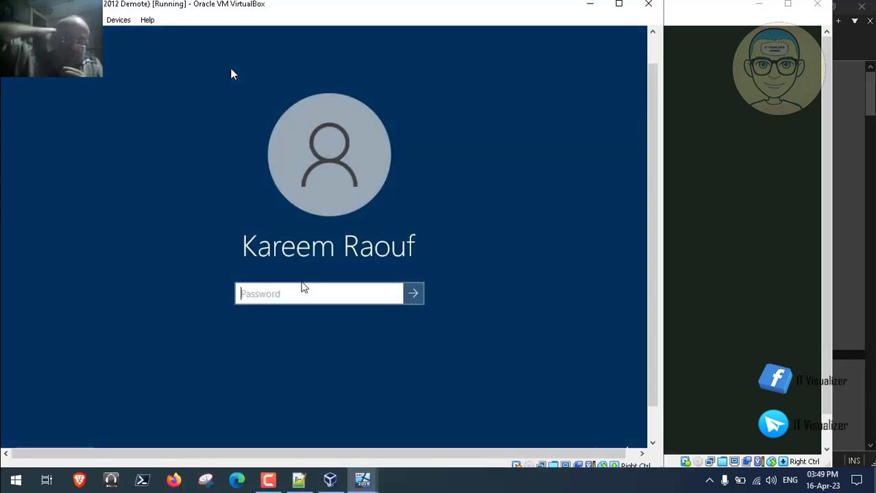
type("••••••")
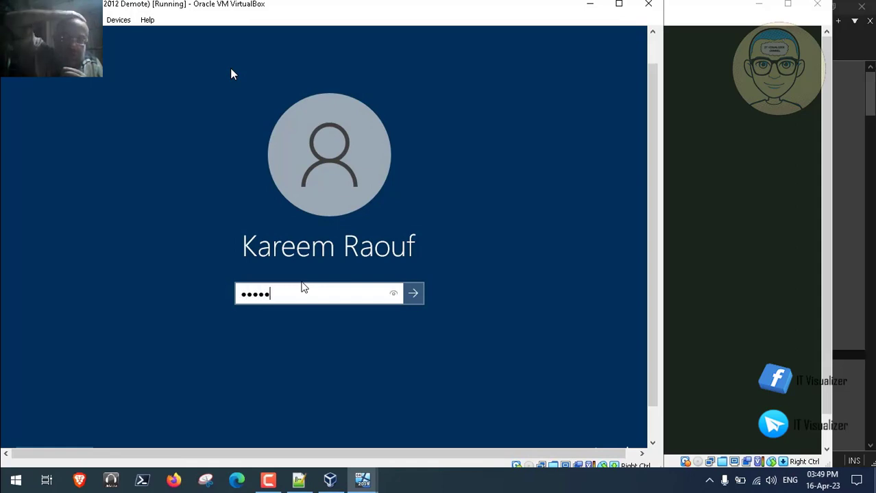
type("••")
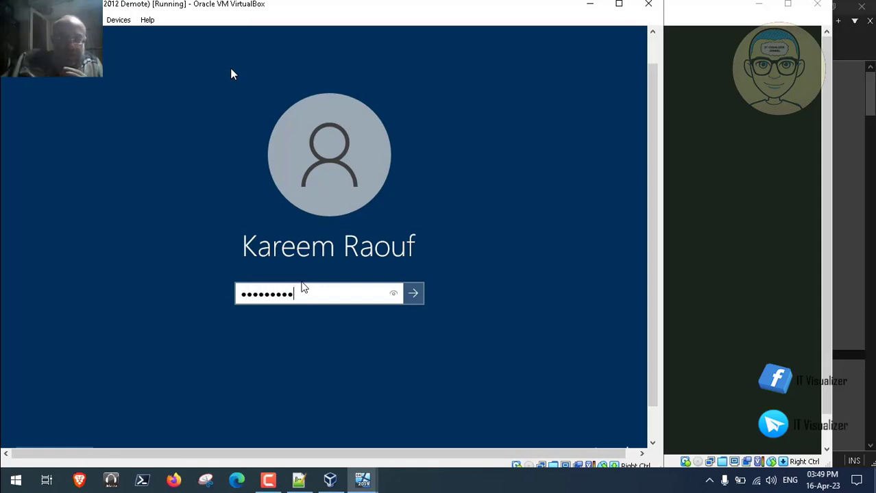
key("Return")
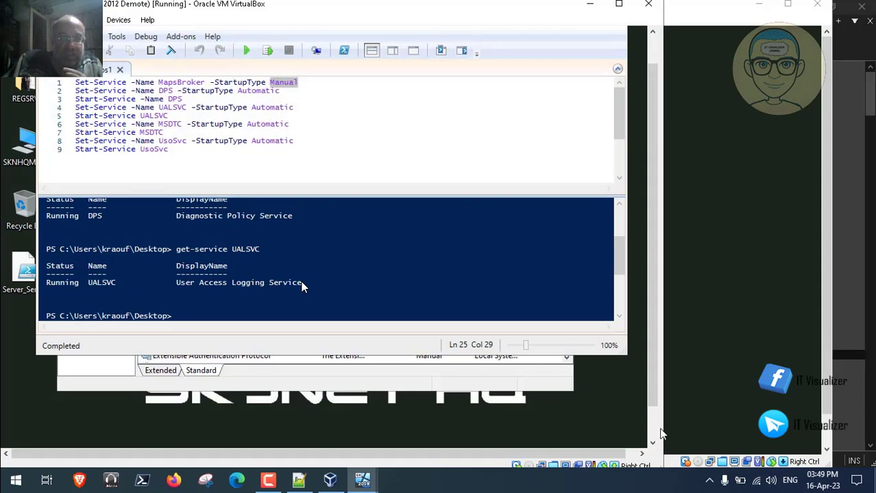
In the Services window, jump to the U entries and open User Access Logging Service properties.
scroll(656, 431, "down", 1)
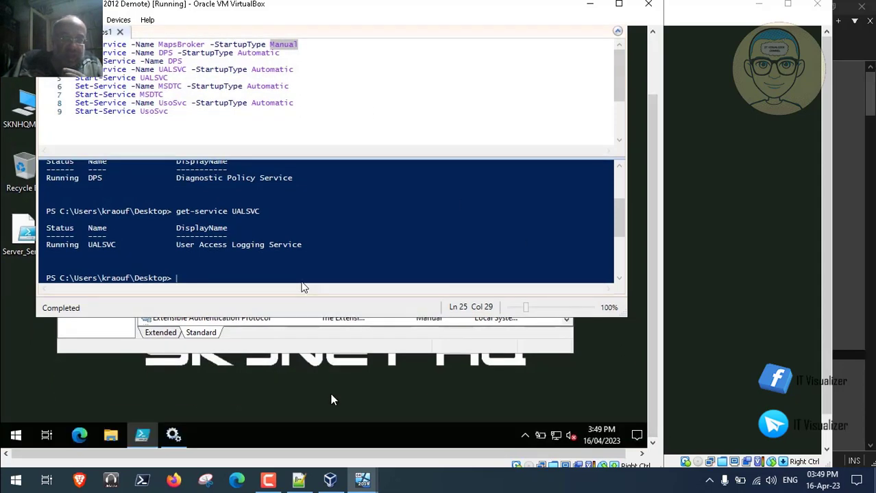
left_click(172, 436)
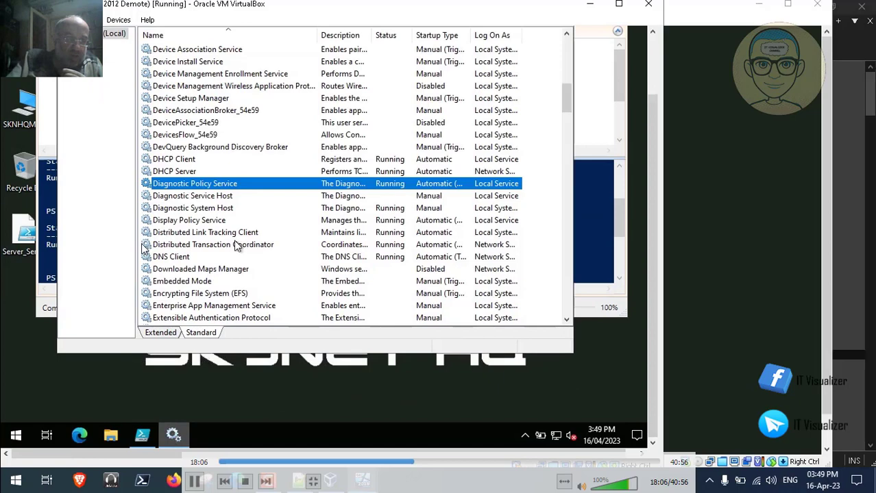
left_click(201, 151)
key("u")
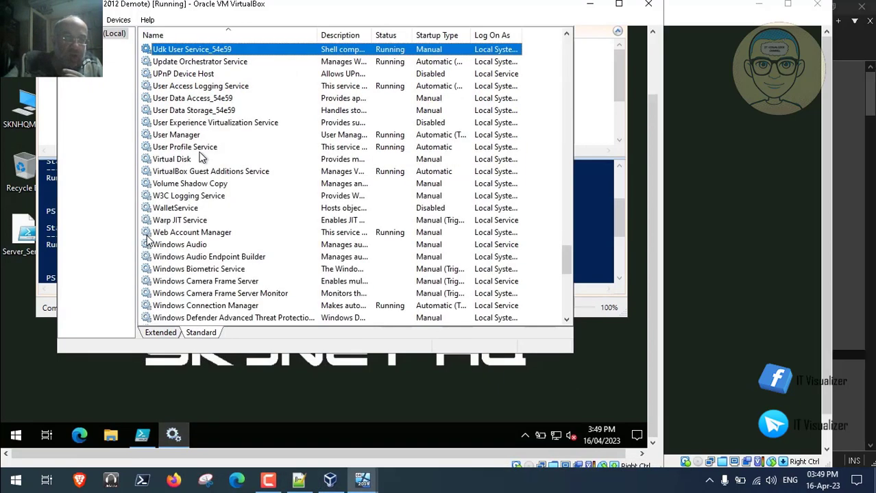
double_click(230, 87)
Pause and resume the recording while reading the UALSVC description and Automatic (Delayed Start) startup.
mouse_move(117, 450)
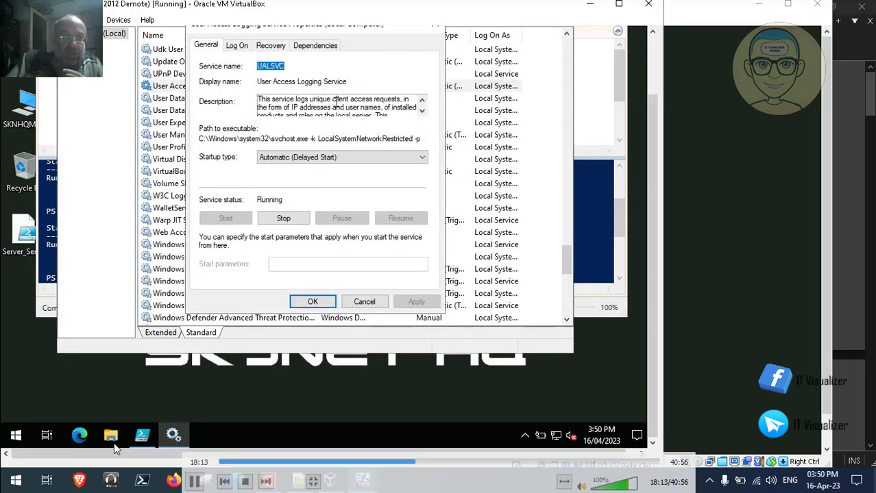
left_click(196, 483)
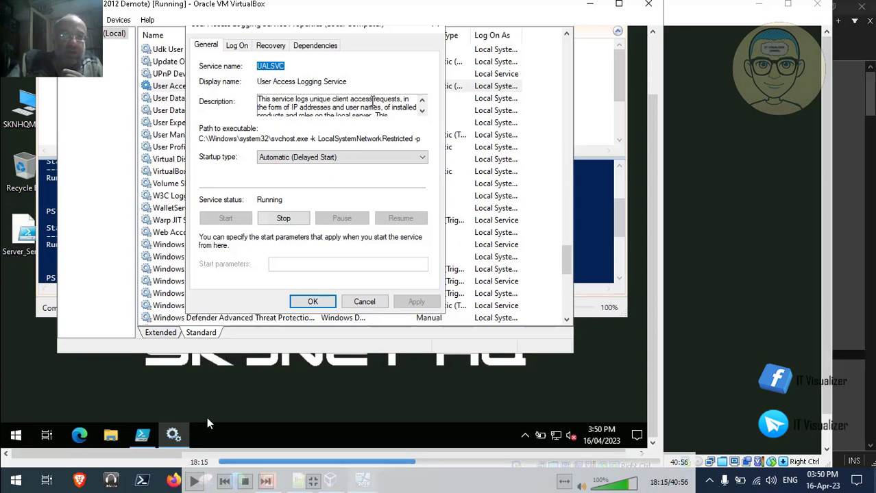
left_click(195, 482)
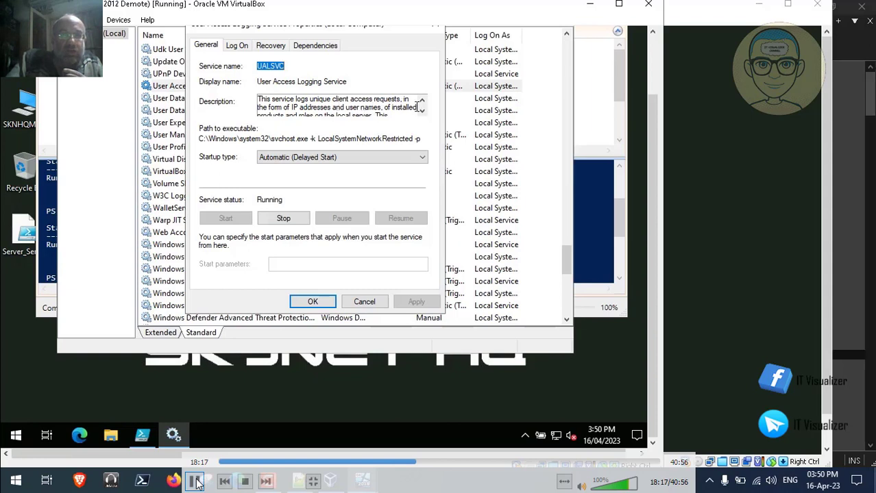
left_click(196, 482)
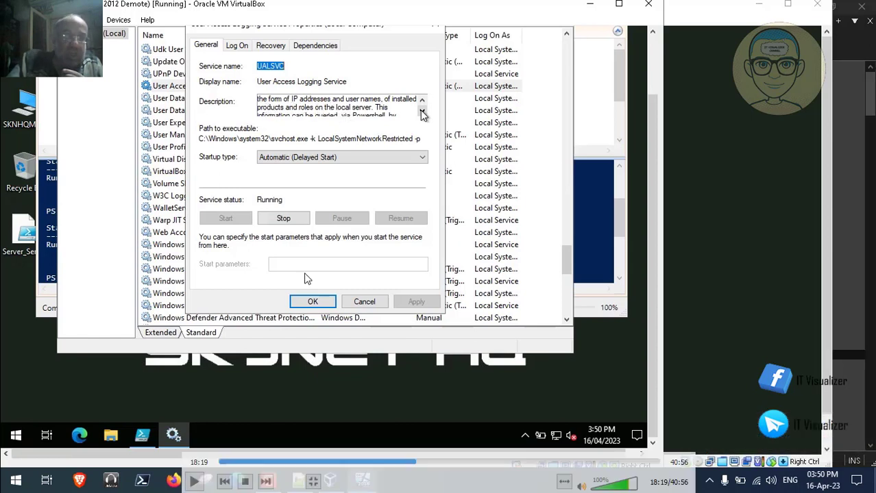
left_click(194, 483)
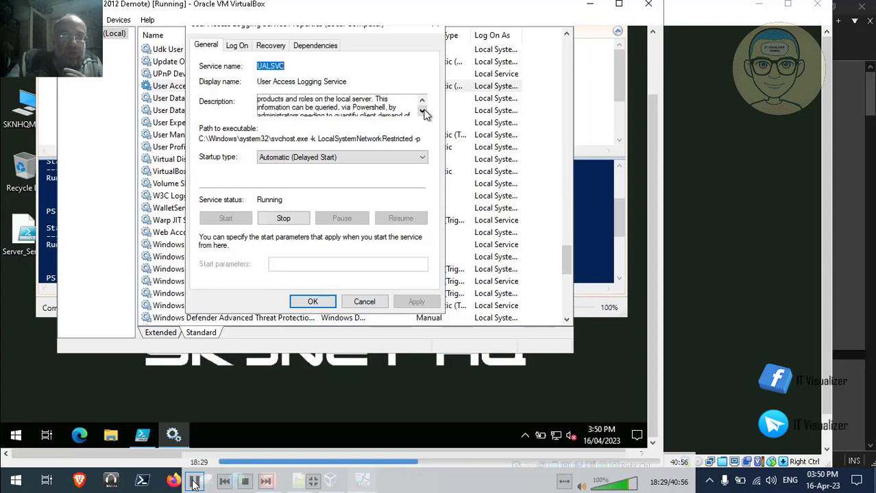
left_click(195, 484)
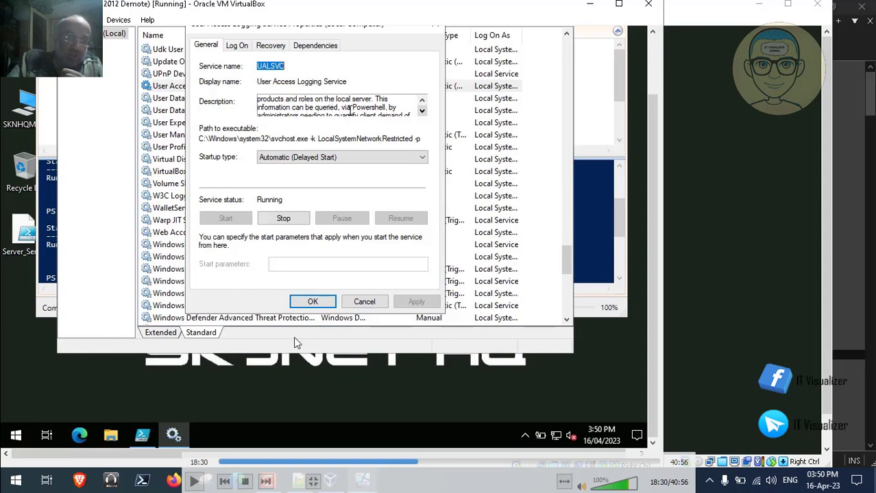
left_click(194, 482)
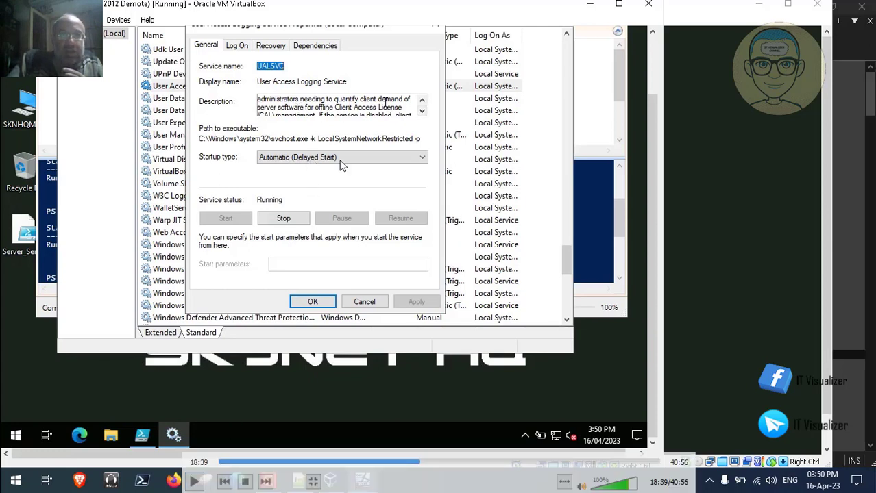
Finish checking the Running status, exit fullscreen playback and return to the Claude chat in Edge.
key("space")
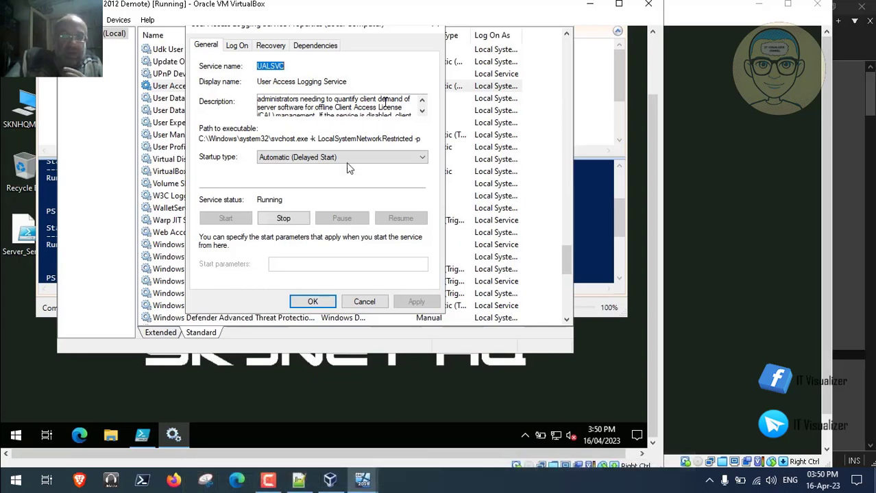
left_click(197, 481)
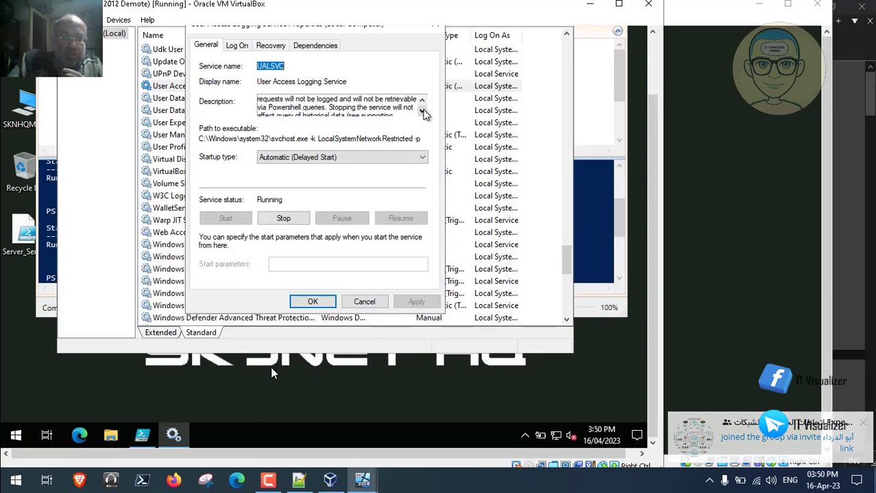
left_click(195, 481)
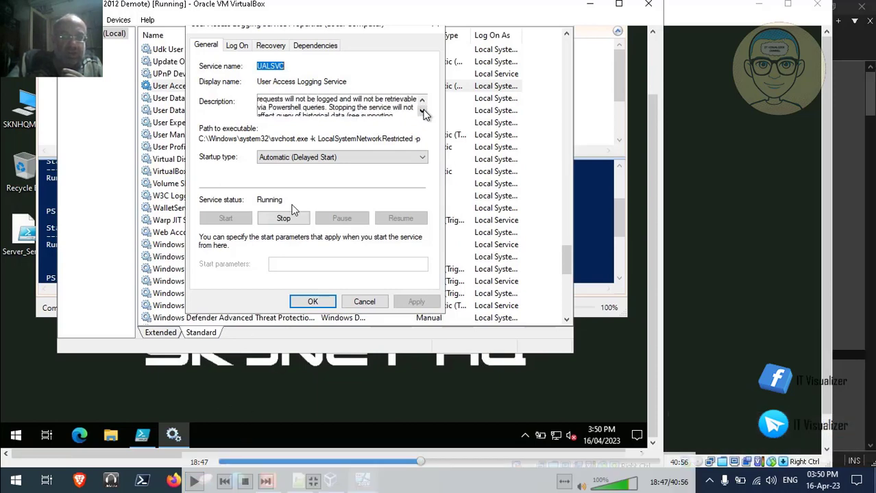
key("Escape")
left_click(79, 480)
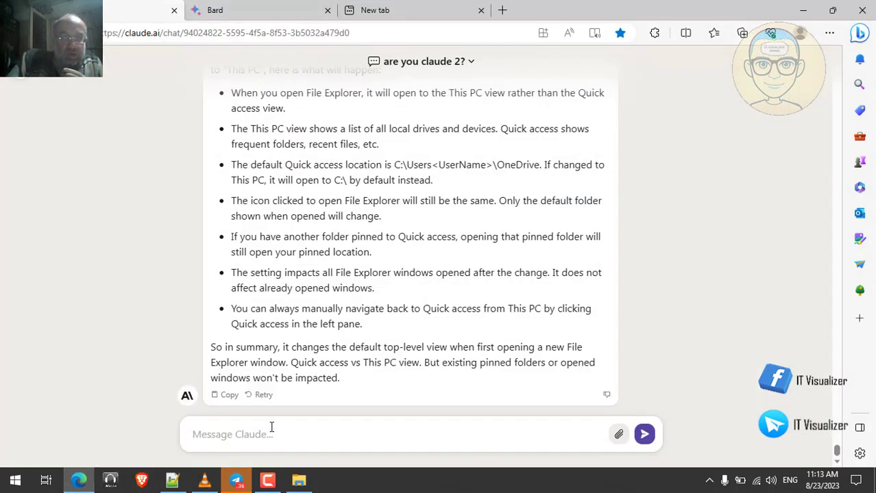
Type 'what is user access logging service in windows and what does it do' into Claude's message box.
left_click(270, 427)
type("wha")
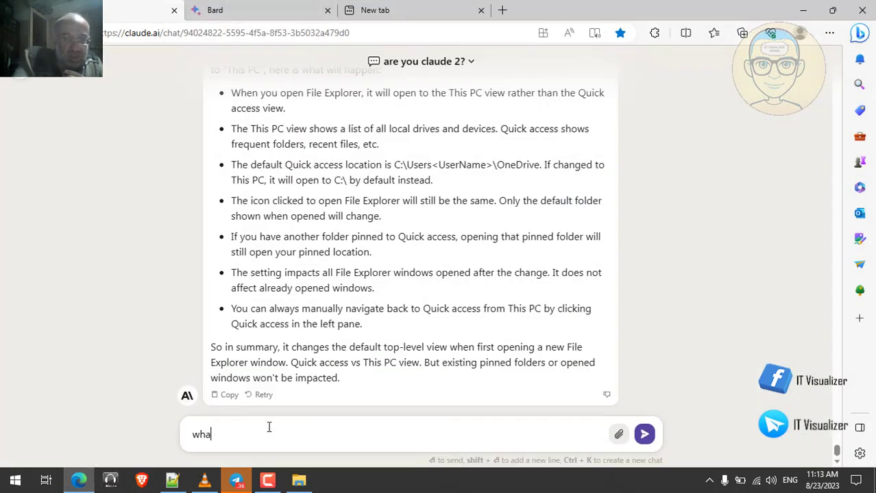
type("t is ")
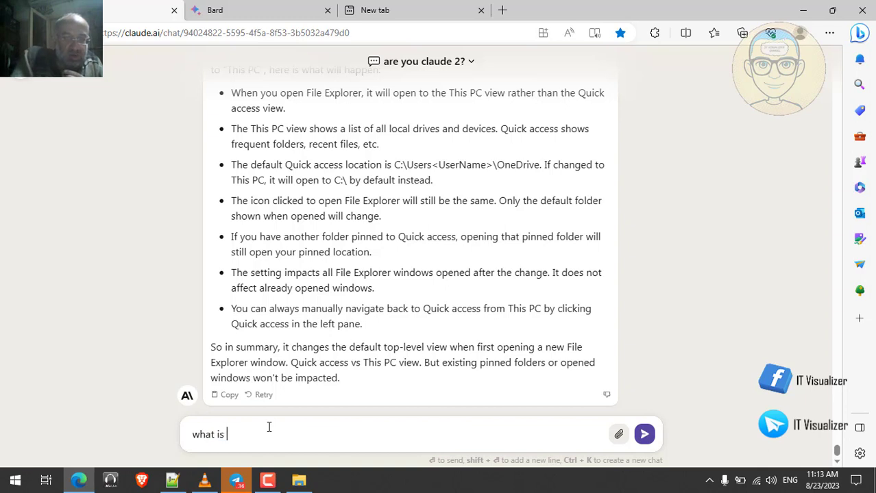
type("user ac")
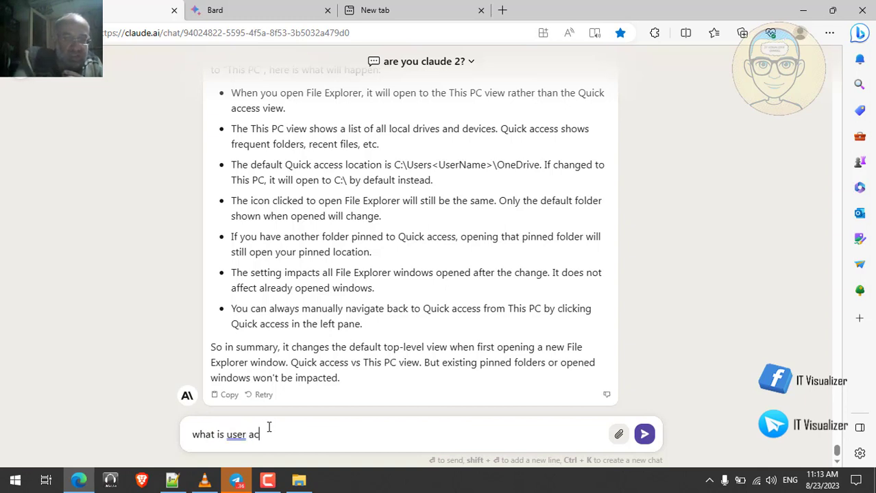
type("cess")
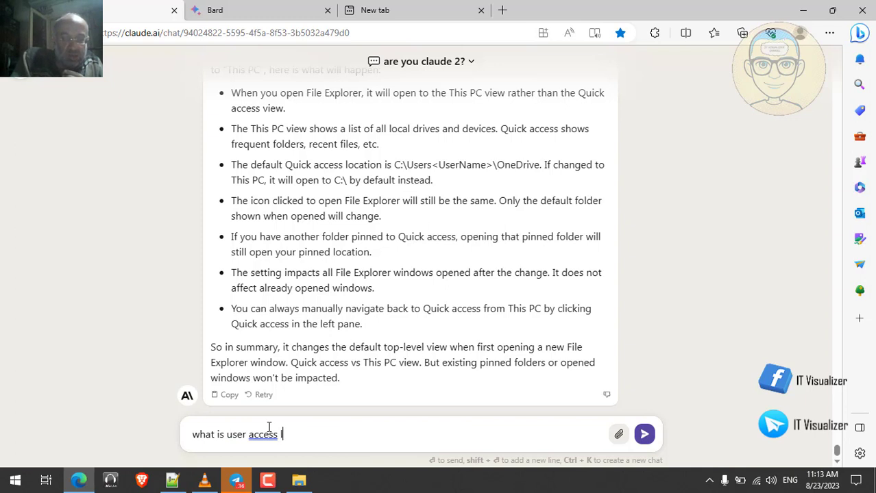
type("logging")
left_click(205, 481)
left_click(208, 483)
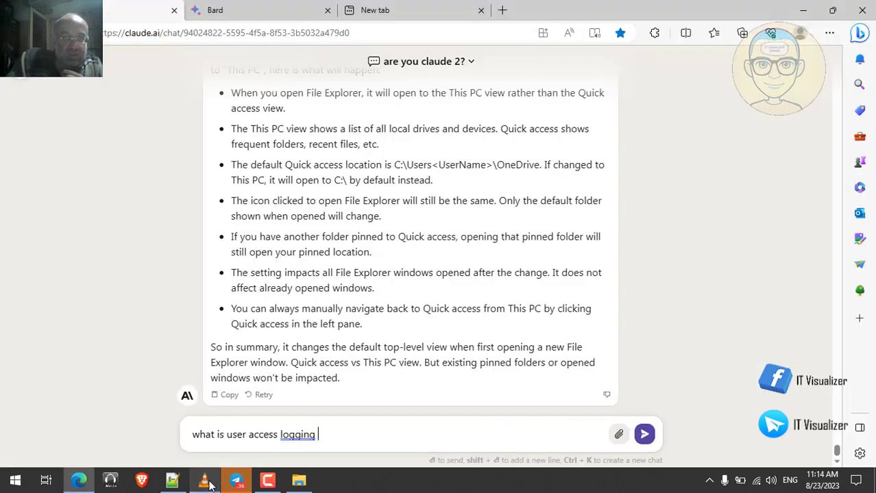
type("servi")
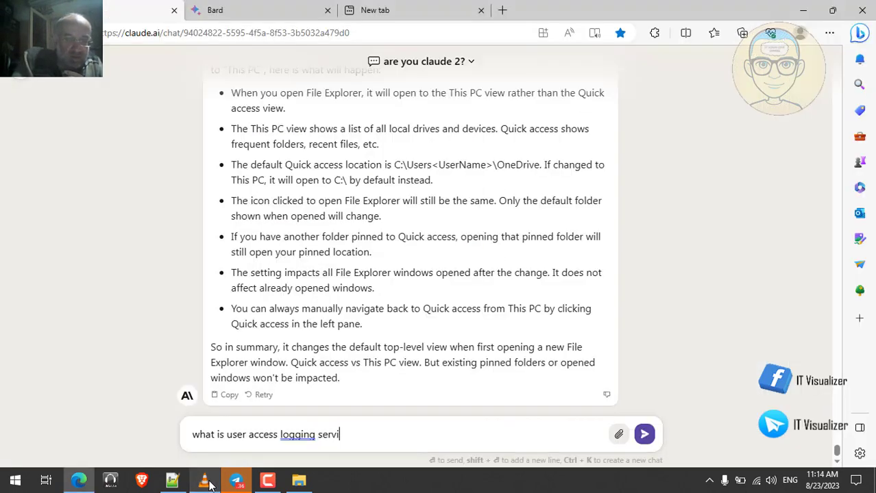
type("ce in w")
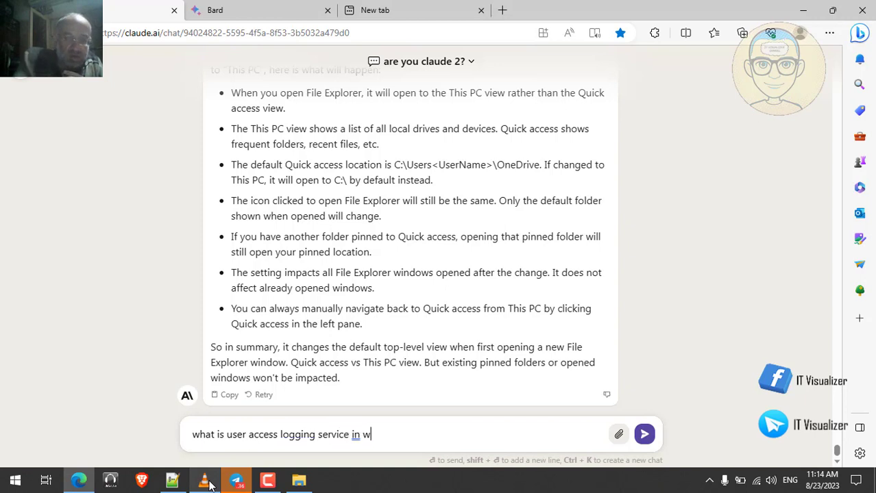
type("indows")
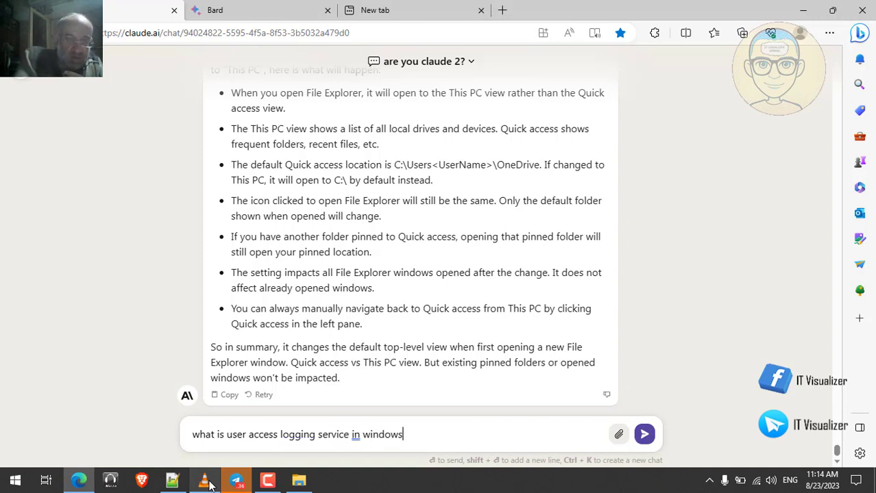
type(" and ")
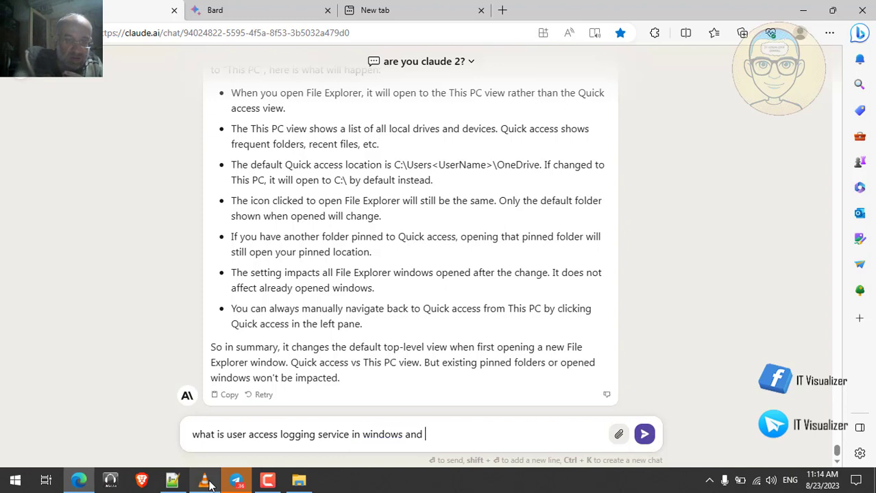
type("what does ")
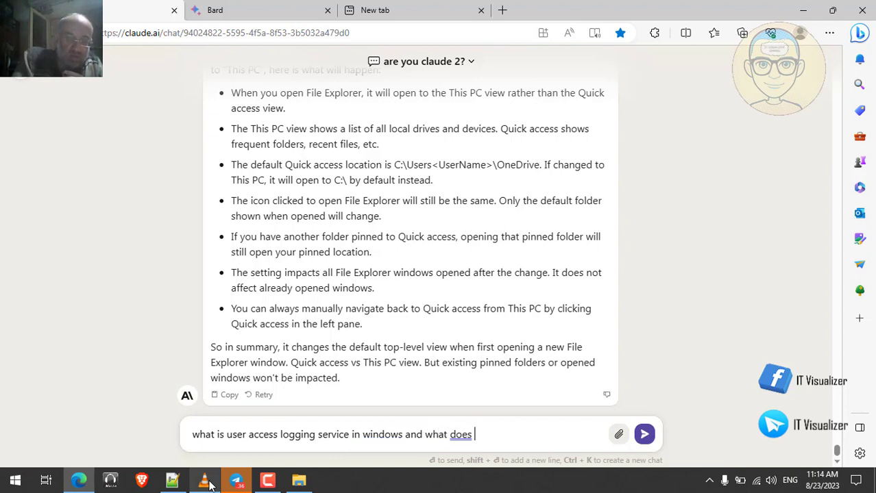
type("it do?")
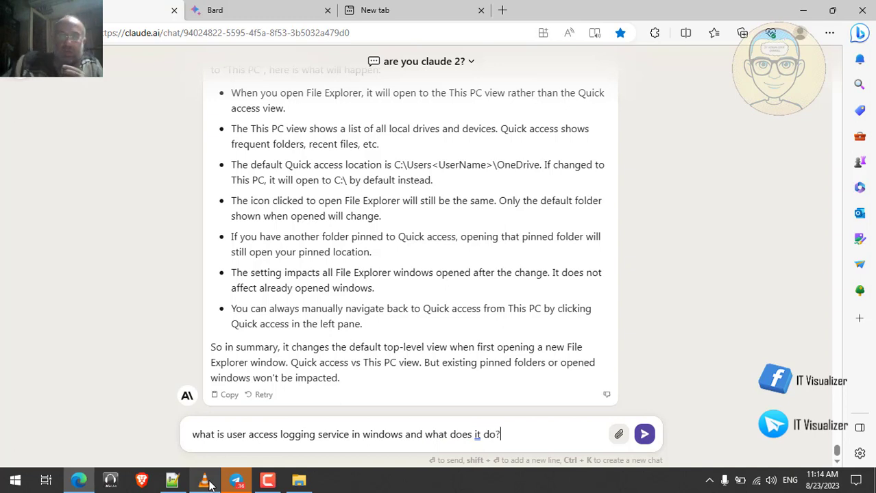
Send the question and read Claude's answer about Security, System and Application event logs.
key("Return")
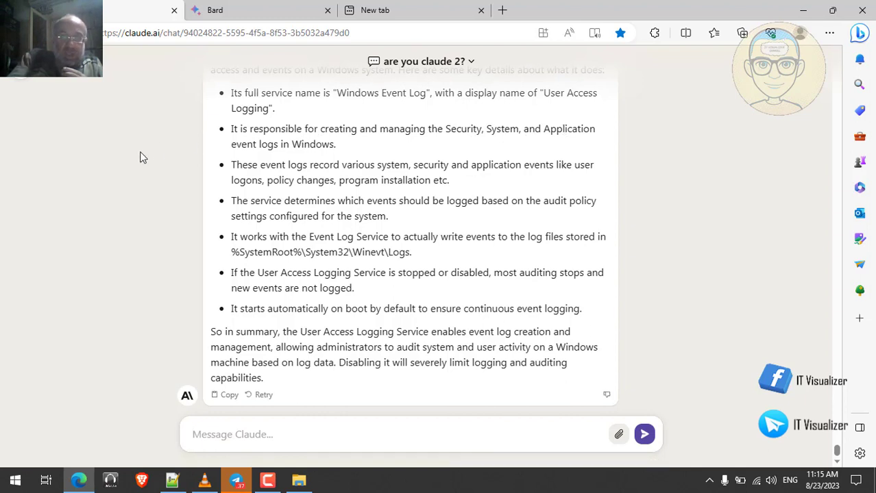
scroll(140, 151, "up", 2)
scroll(140, 157, "down", 1)
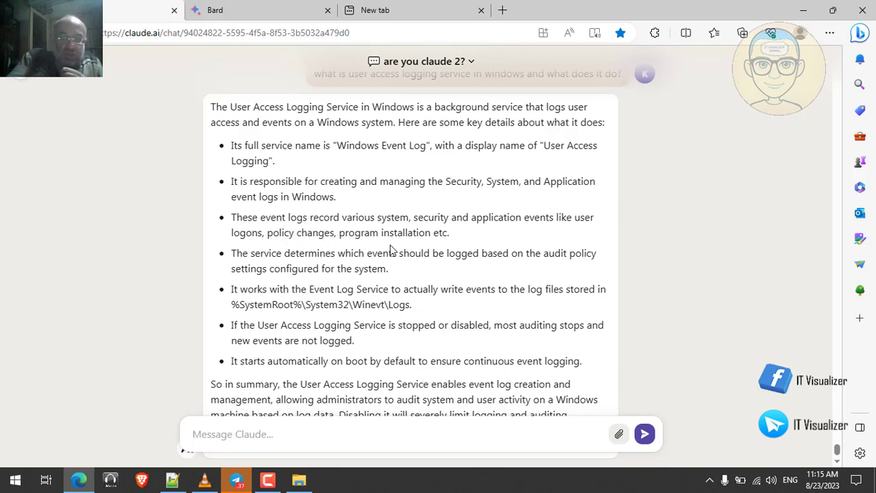
scroll(390, 251, "down", 1)
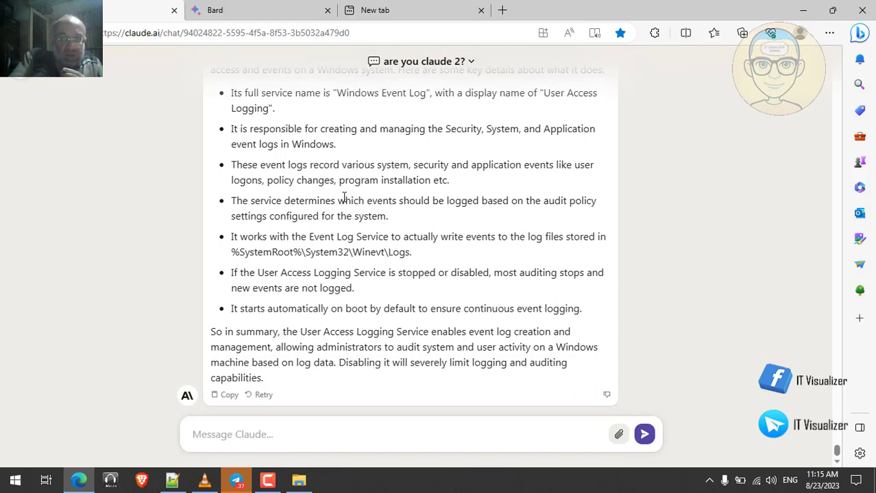
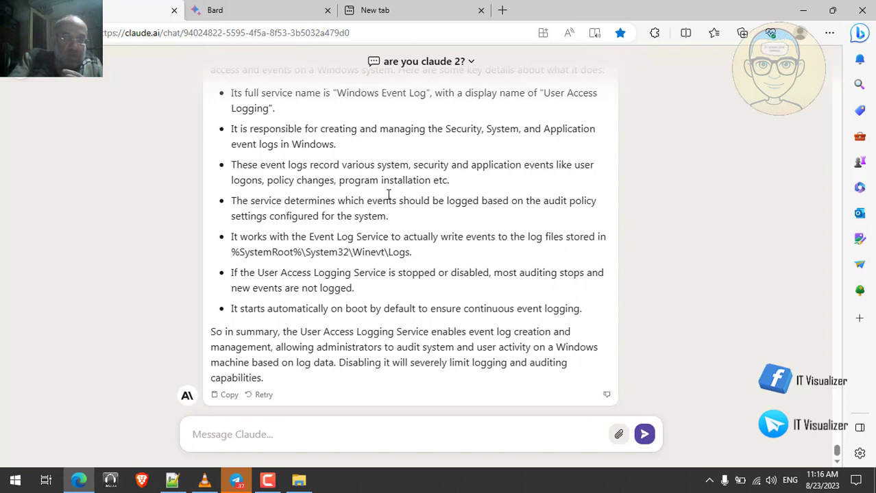
Send Claude the question 'what is the DPS windows service and what do it do?'.
left_click(268, 433)
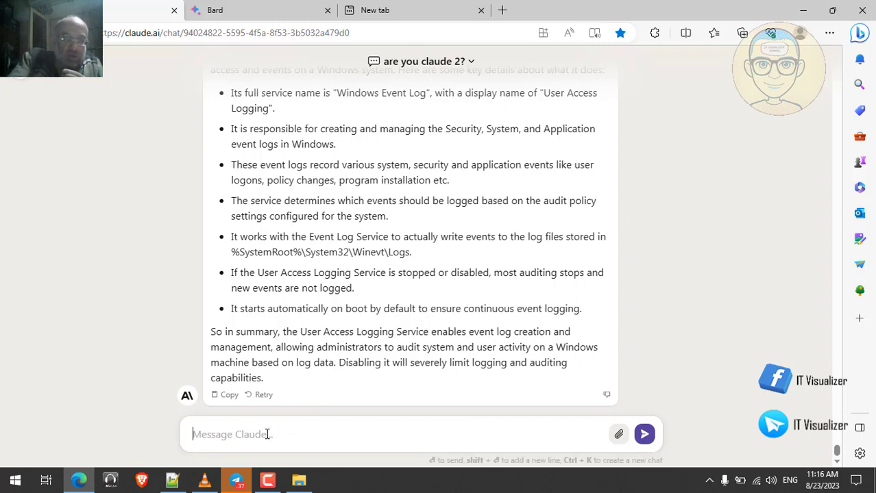
type("wh")
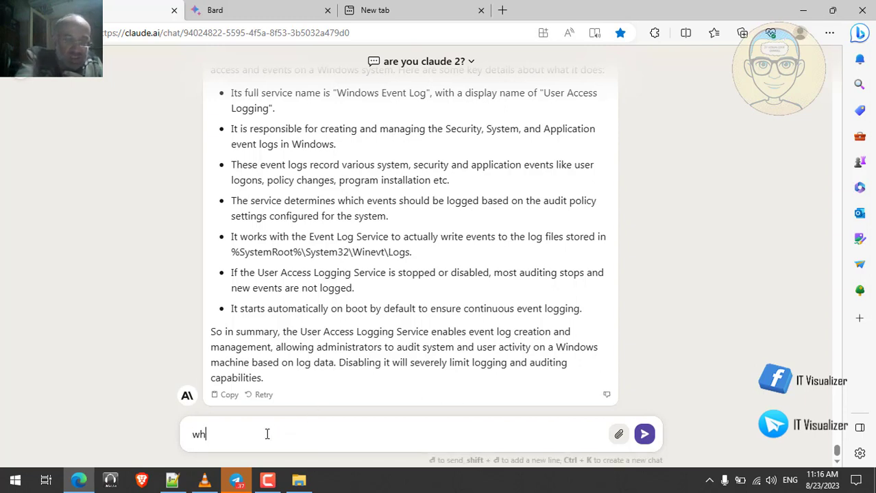
type("at is ")
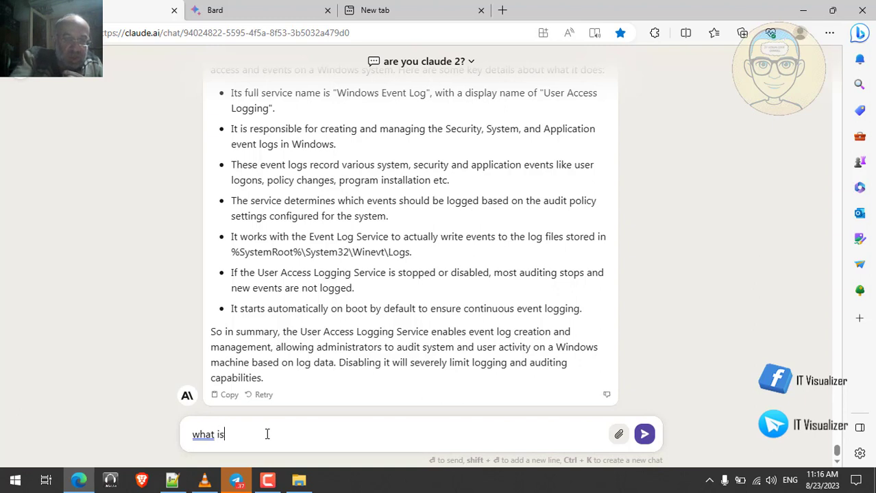
type("the ")
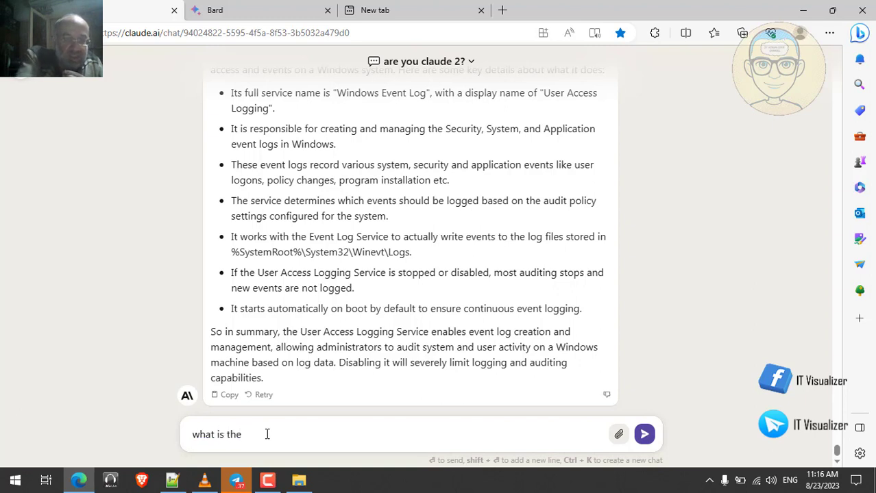
type("D")
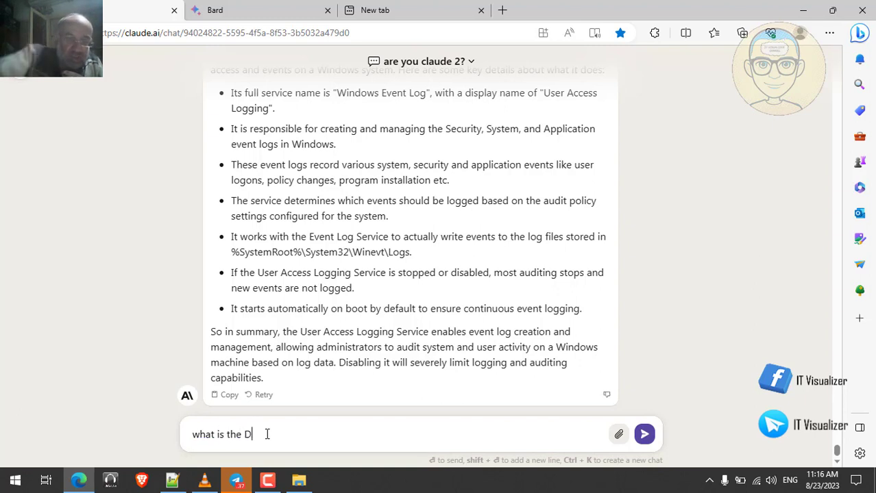
type("P")
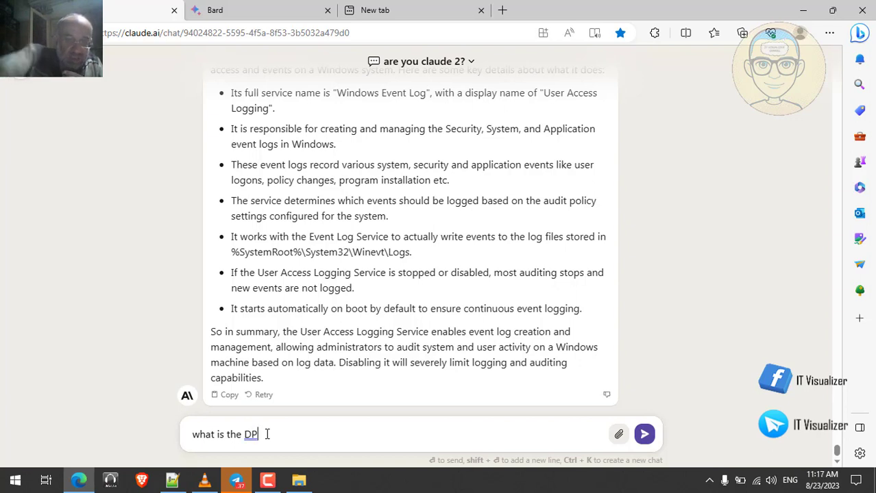
type("S")
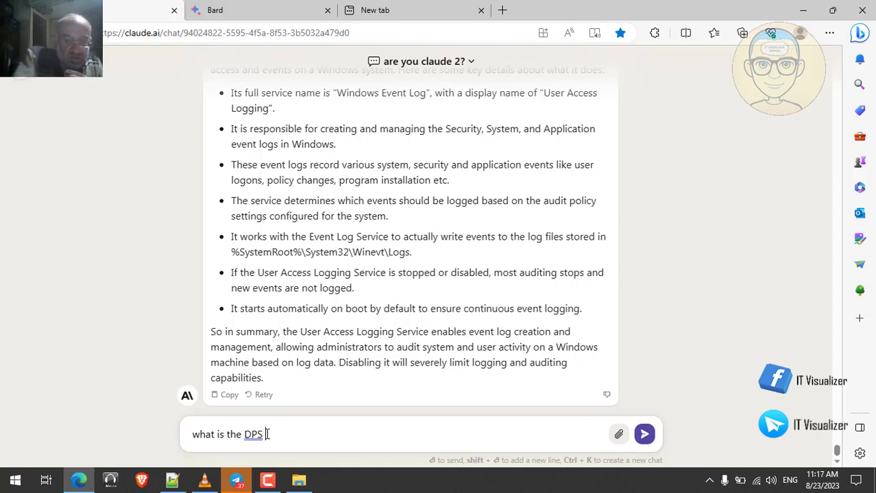
type(" windows servi")
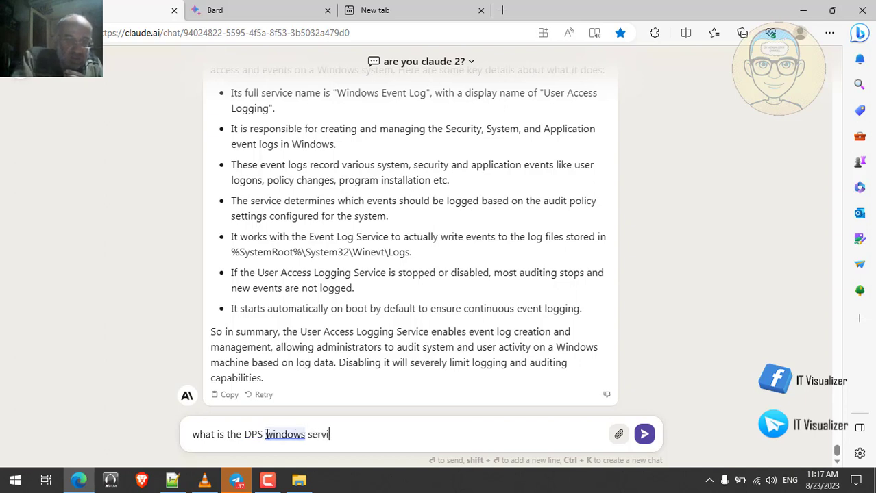
type("ce an")
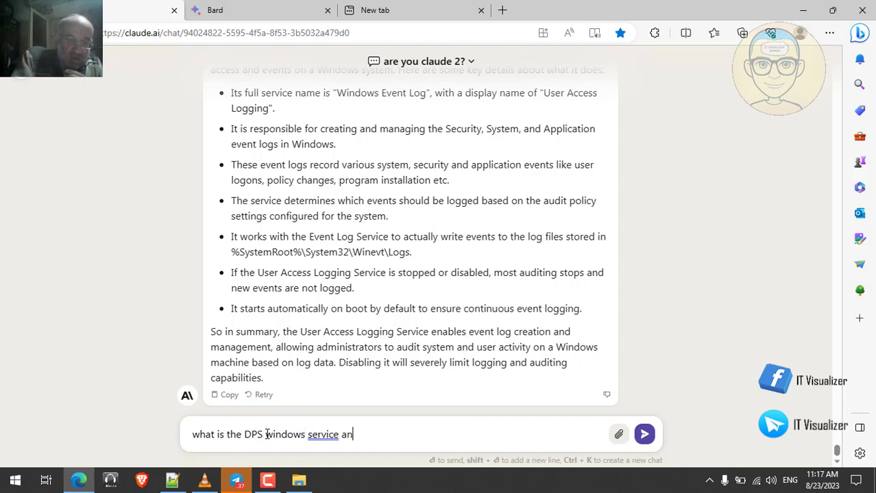
type("d what")
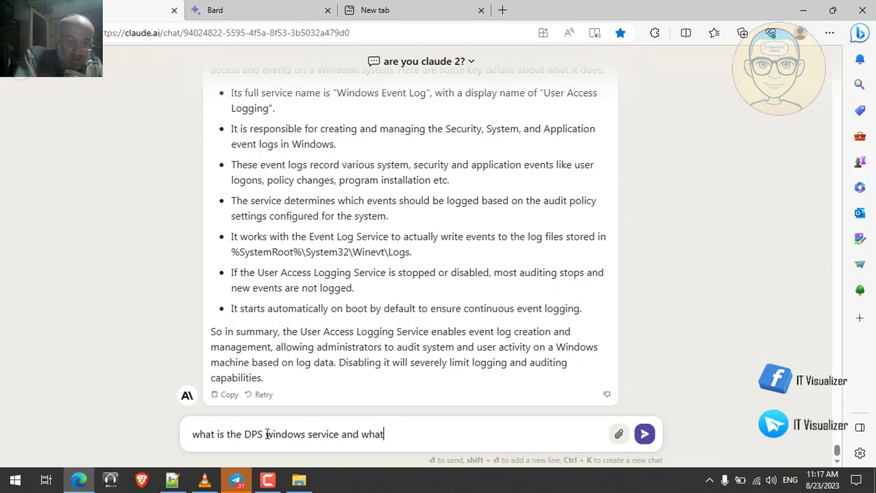
type(" do")
type("it d")
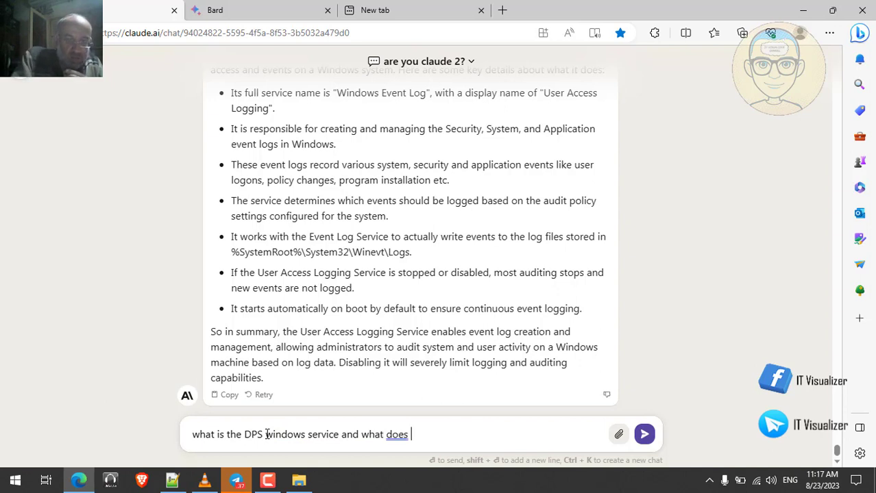
type("o")
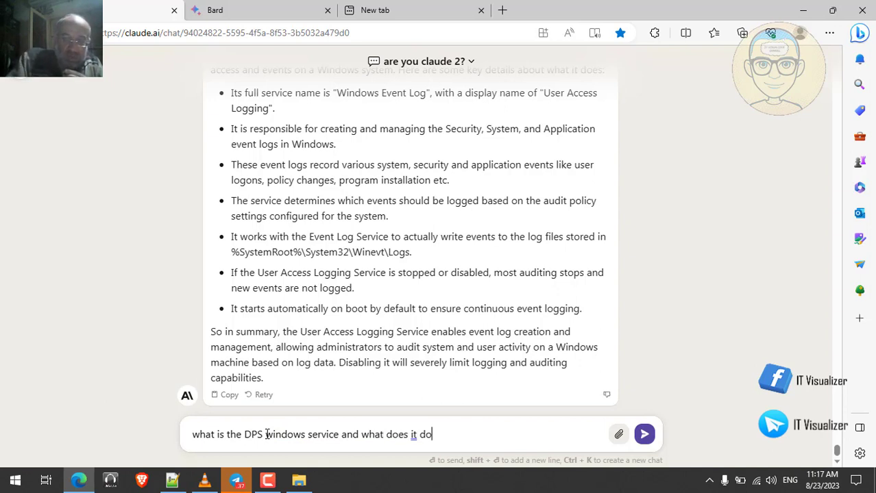
type("?")
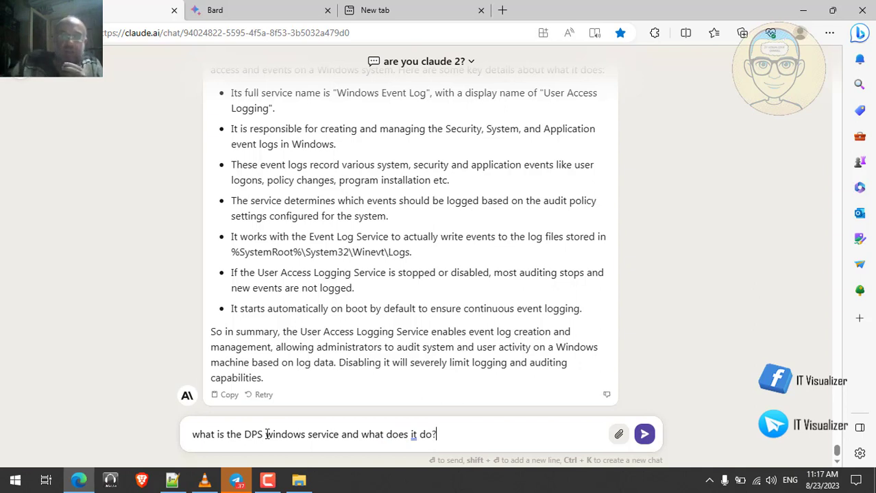
key("Return")
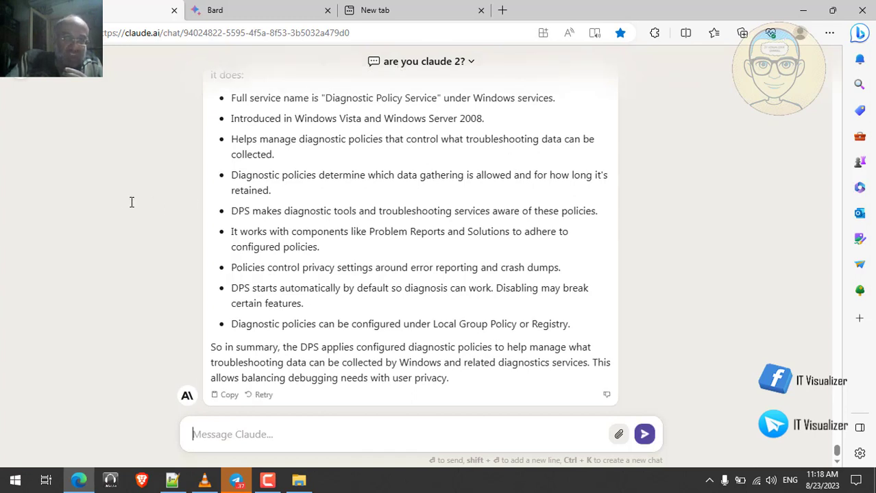
Scroll back up to read Claude's Diagnostic Policy Service answer from the start.
scroll(126, 207, "up", 1)
scroll(126, 207, "up", 1)
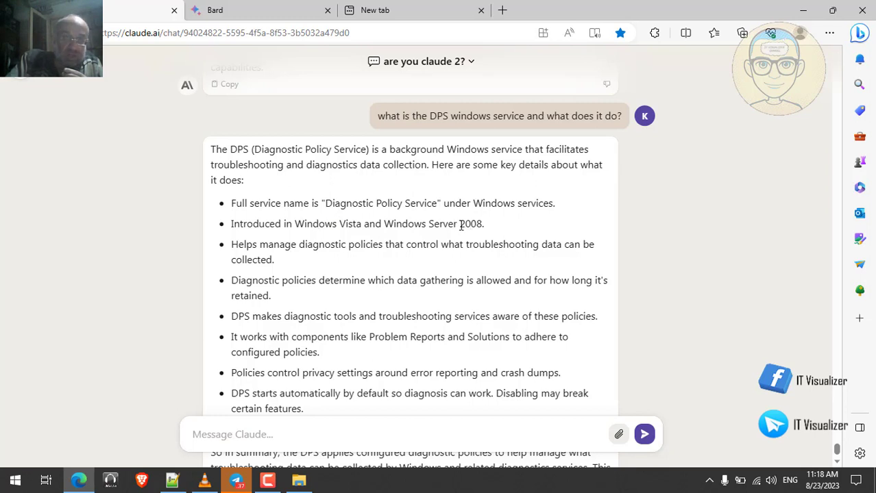
scroll(314, 250, "down", 1)
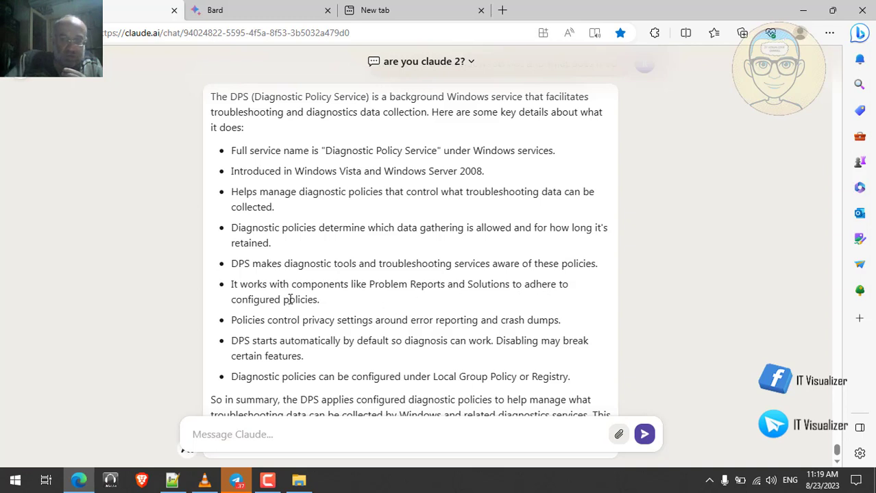
scroll(290, 299, "down", 1)
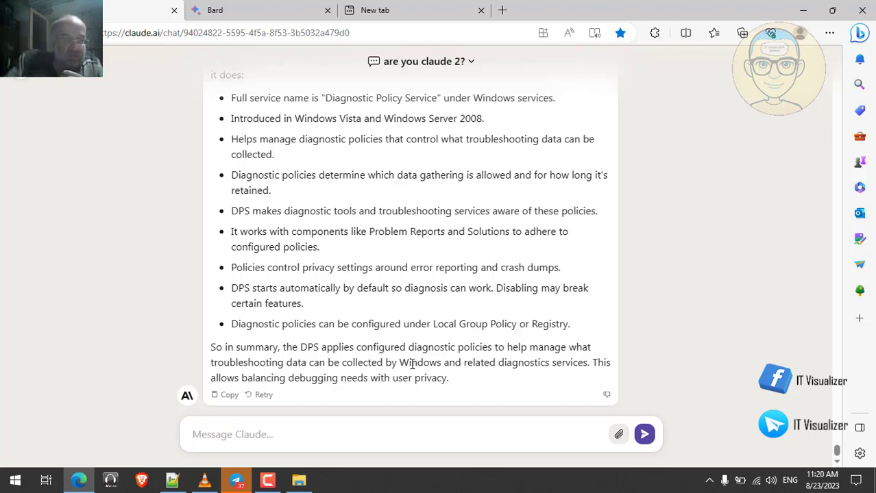
Bring the paused VM recording in VLC to the front and show it full screen.
left_click(803, 10)
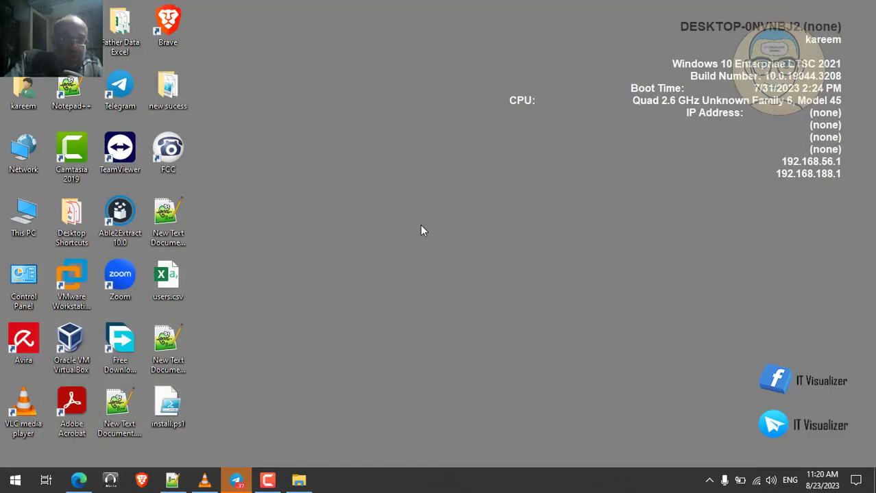
left_click(204, 480)
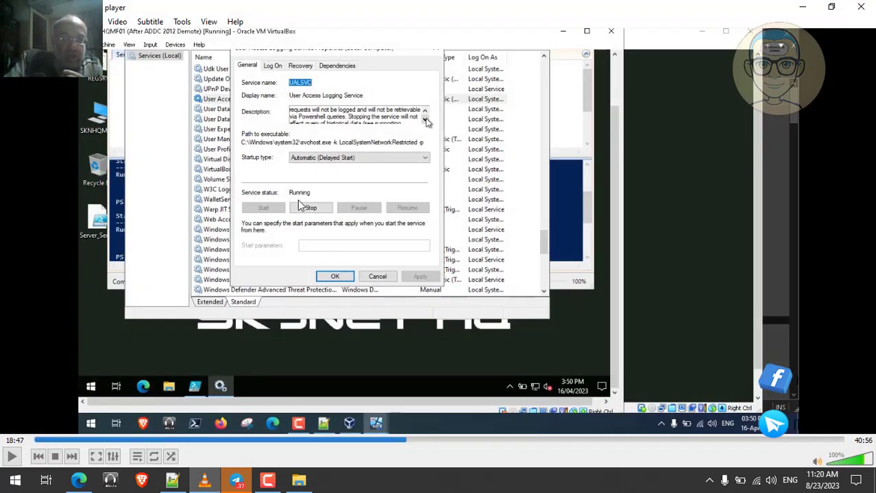
double_click(306, 261)
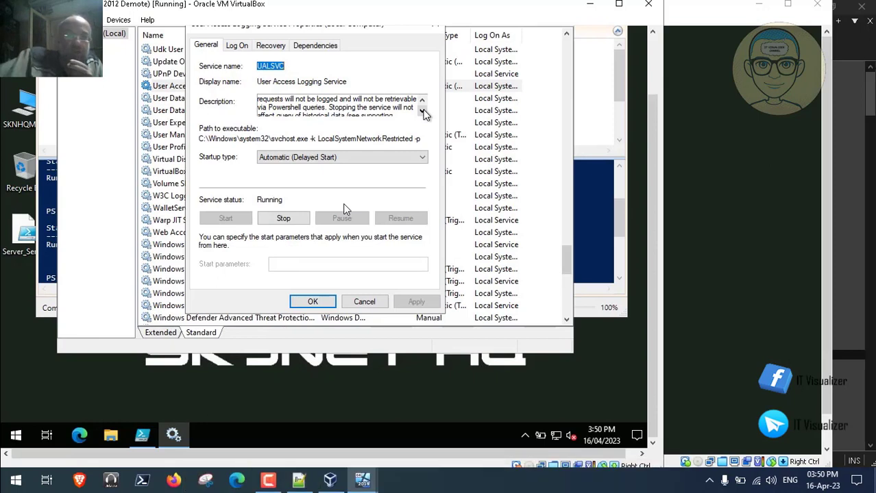
Read the User Access Logging Service description through the licensing line, then cancel its properties.
left_click(422, 112)
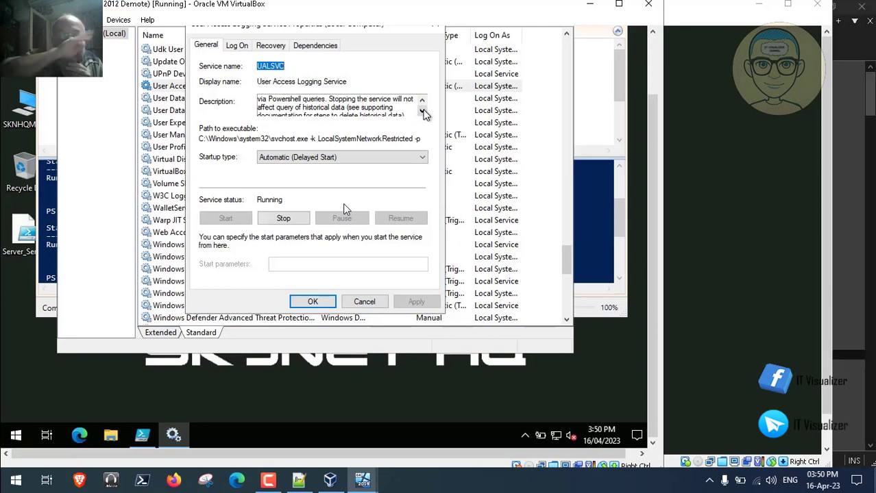
left_click(422, 112)
left_click(422, 112)
left_click(422, 111)
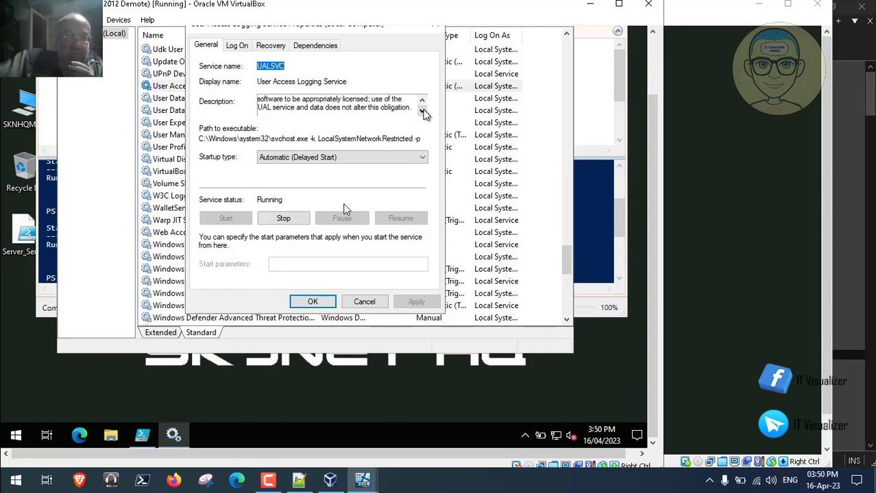
left_click(422, 102)
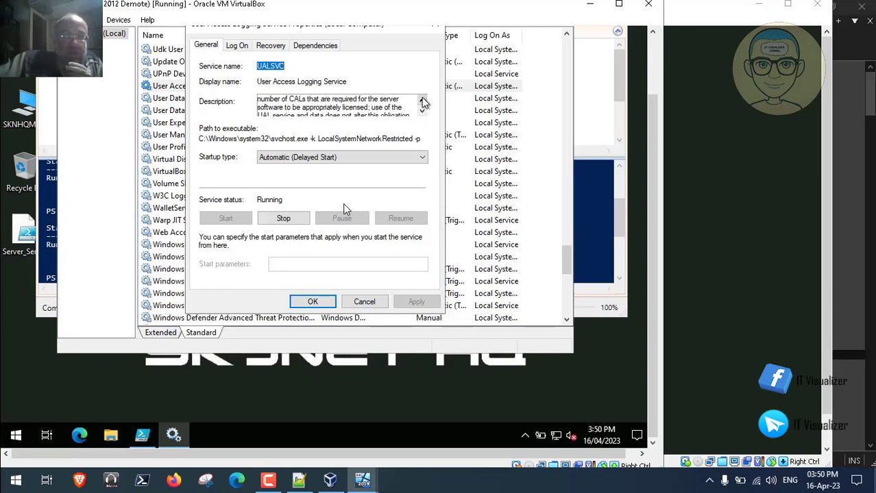
left_click(422, 111)
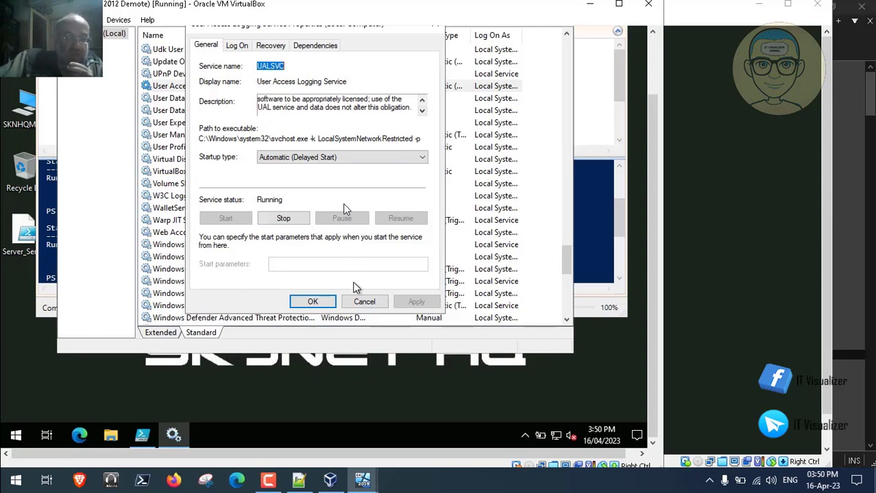
left_click(364, 301)
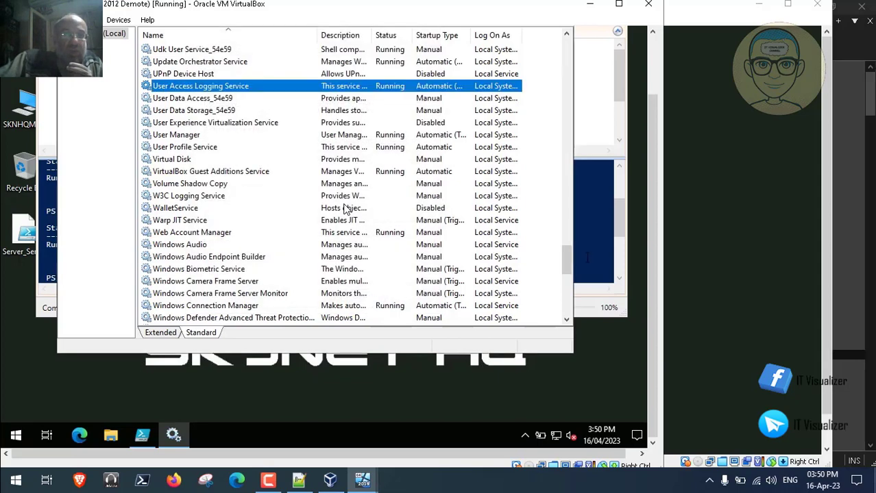
left_click(651, 66)
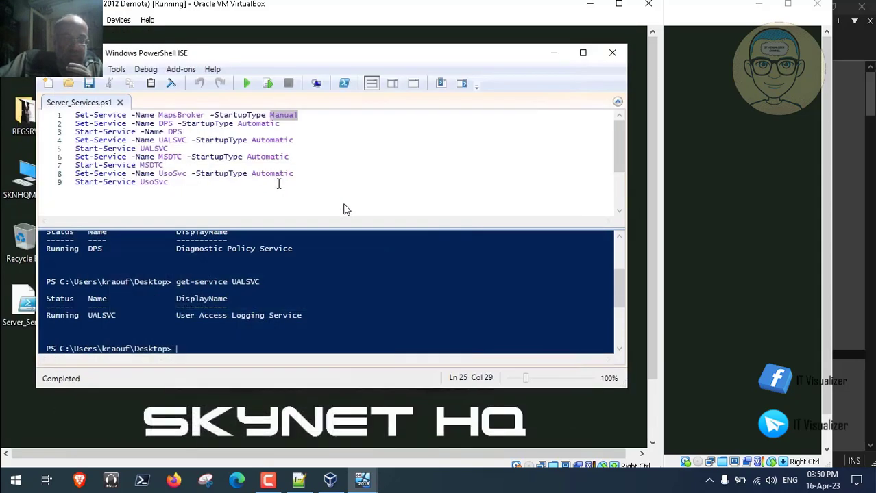
Edit the recalled command in the PowerShell ISE console to get-service MSDTC and run it.
left_click(499, 54)
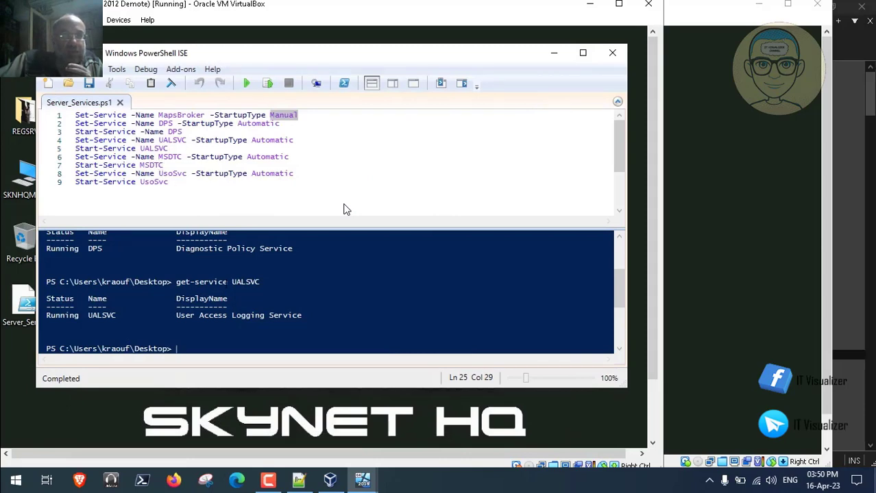
key("Up")
key("BackSpace")
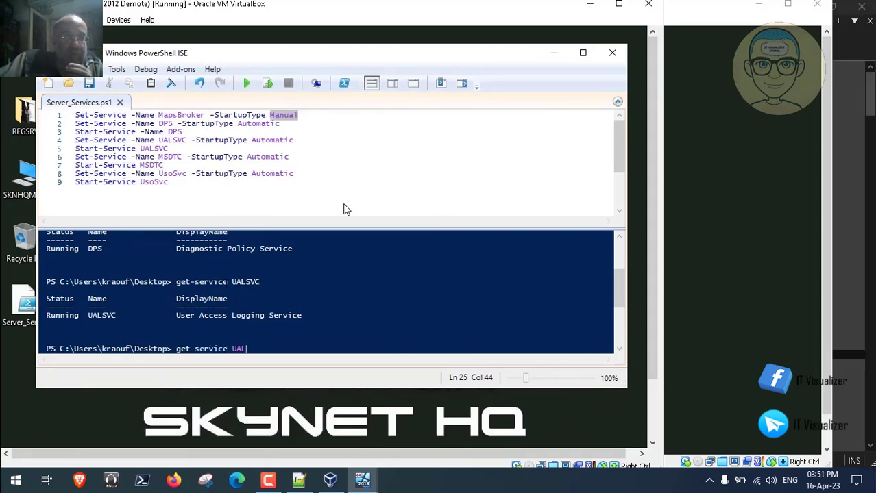
key("BackSpace")
key("BackSpace")
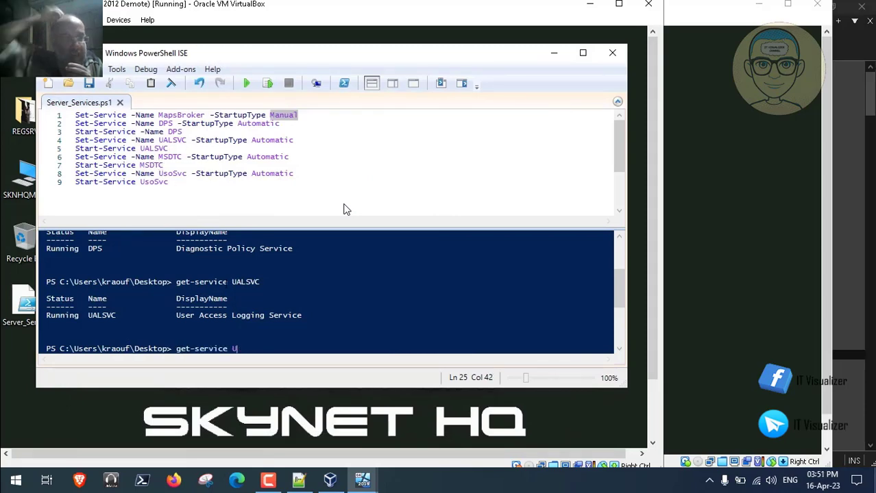
key("BackSpace")
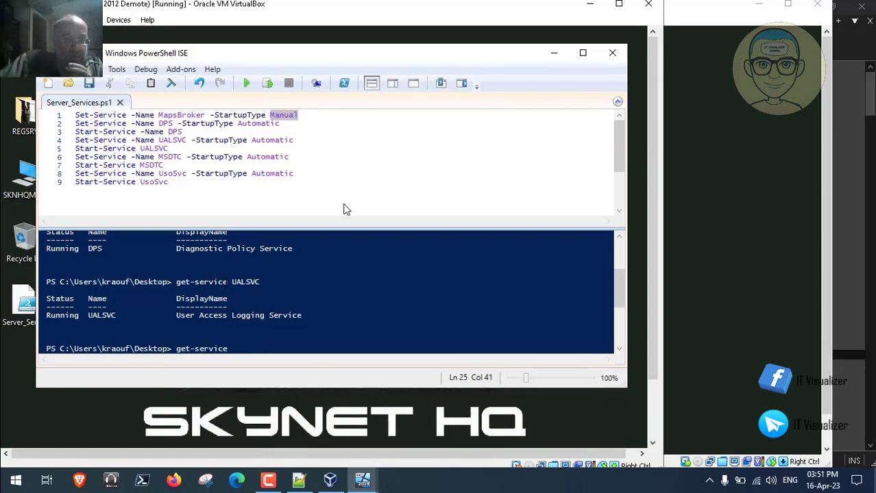
type("MS")
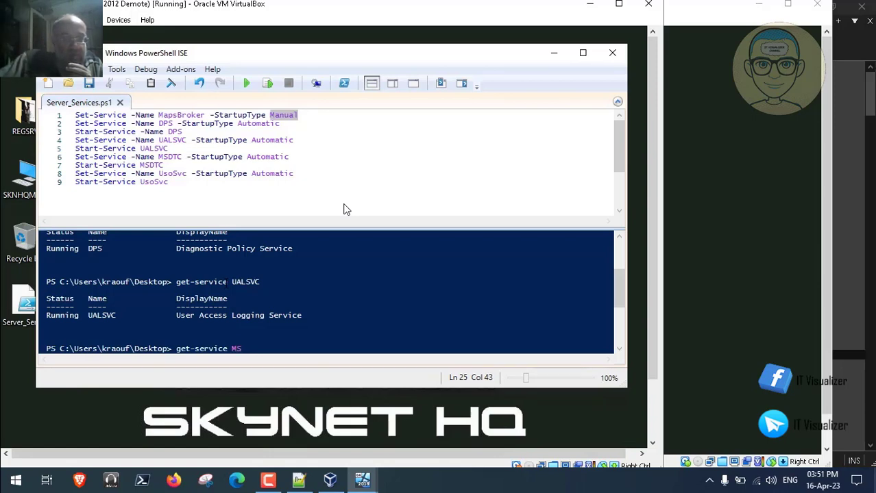
type("DTC")
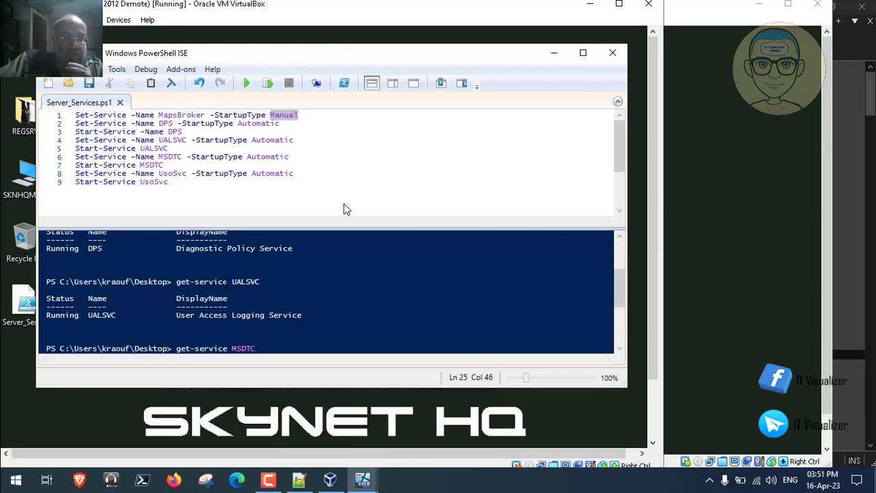
key("Return")
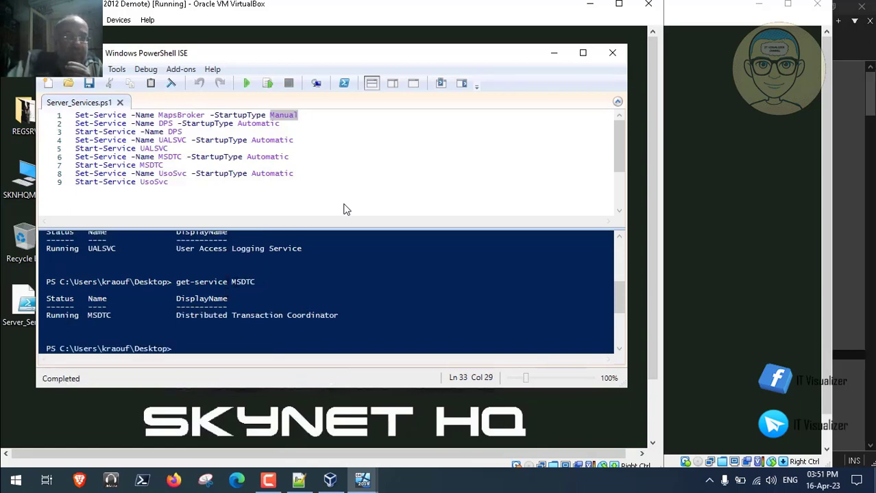
Open Distributed Transaction Coordinator properties in Services, showing Automatic (Delayed Start), then pause playback.
left_click(651, 415)
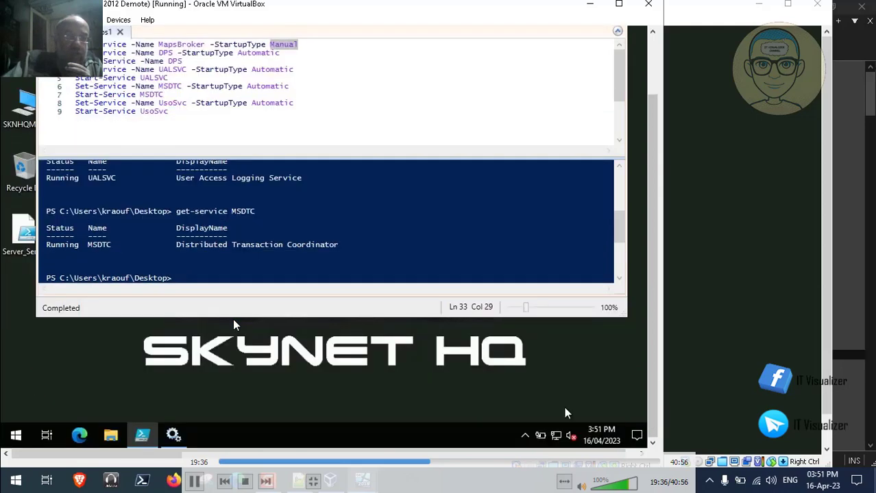
left_click(172, 435)
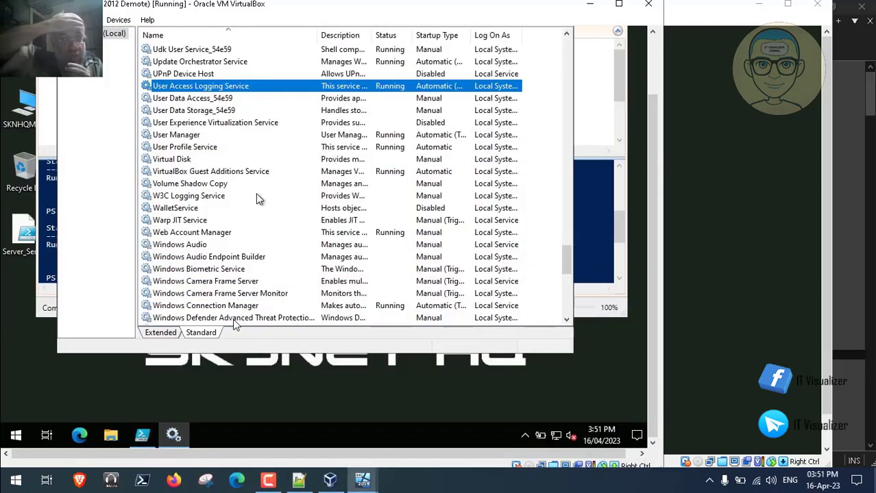
left_click(197, 121)
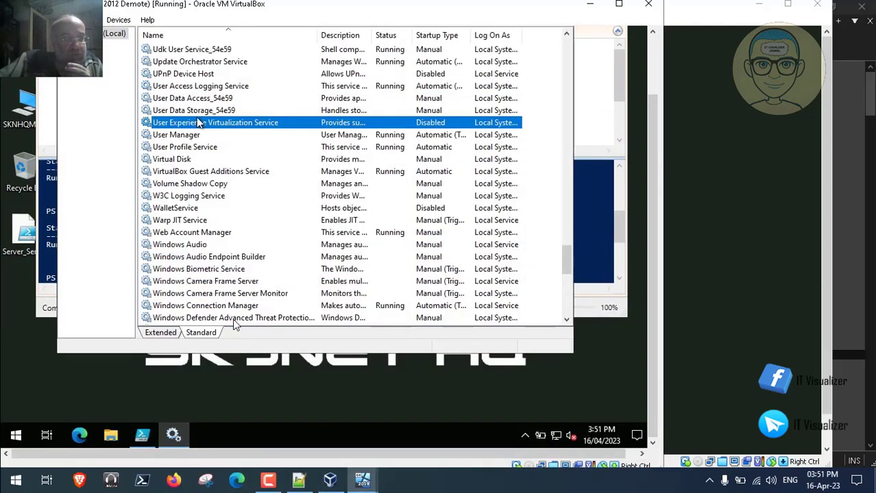
key("d")
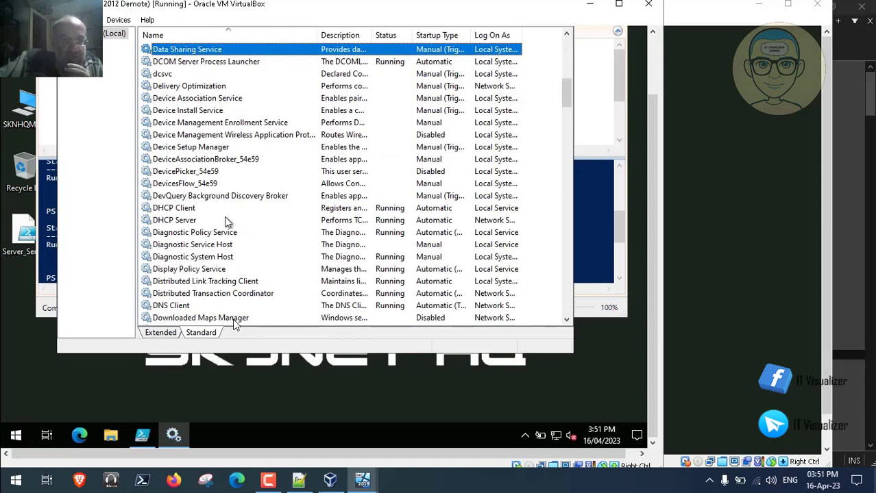
double_click(233, 293)
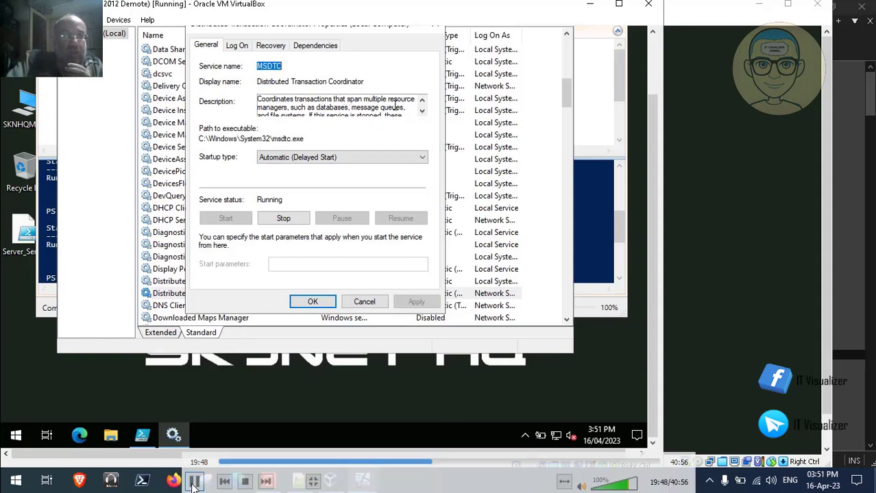
left_click(194, 481)
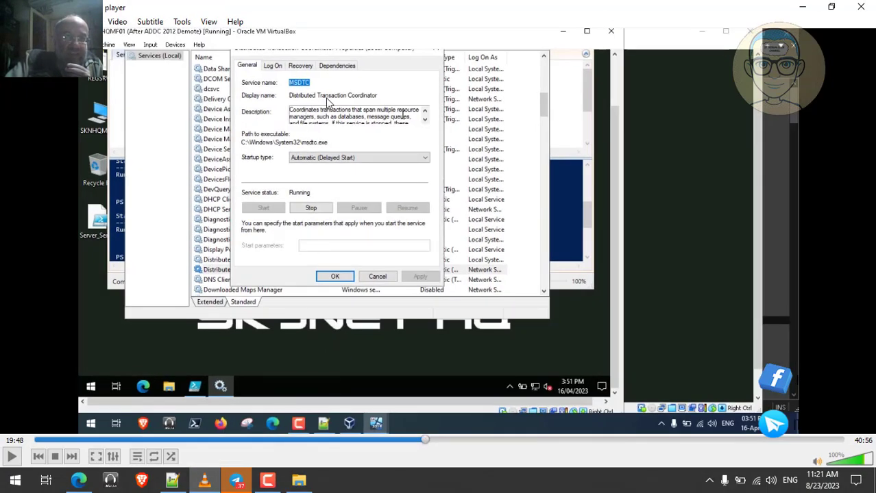
Copy the earlier DPS question from the Claude chat.
left_click(78, 480)
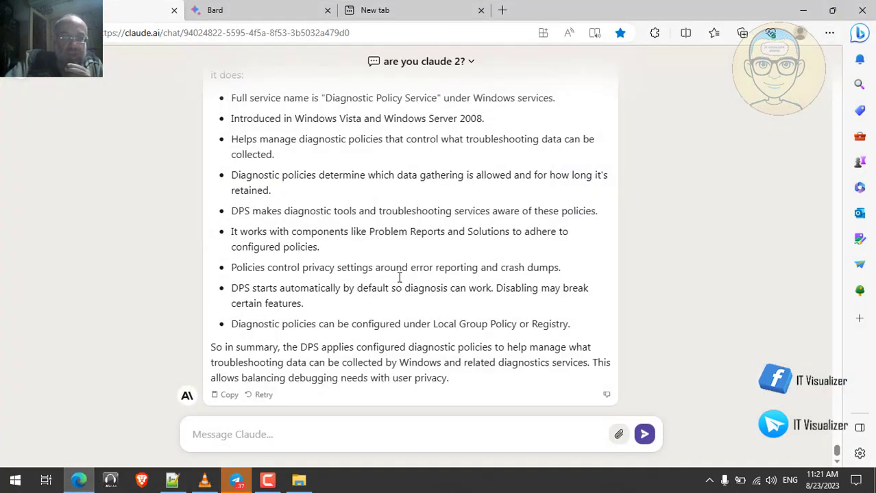
scroll(425, 166, "up", 3)
triple_click(438, 168)
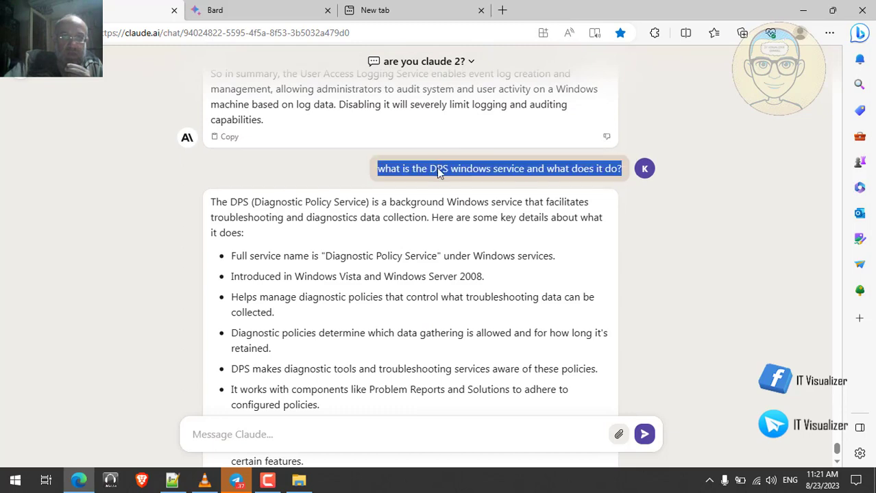
right_click(436, 167)
left_click(472, 180)
Paste the question into the message box and replace DPS with MSDTC.
left_click(283, 433)
key("ctrl+v")
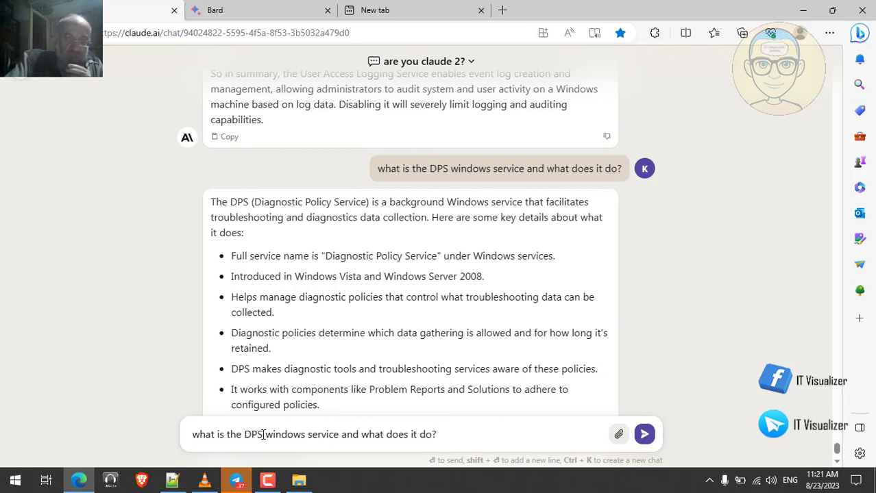
key("BackSpace")
key("BackSpace")
key("BackSpace")
type("M")
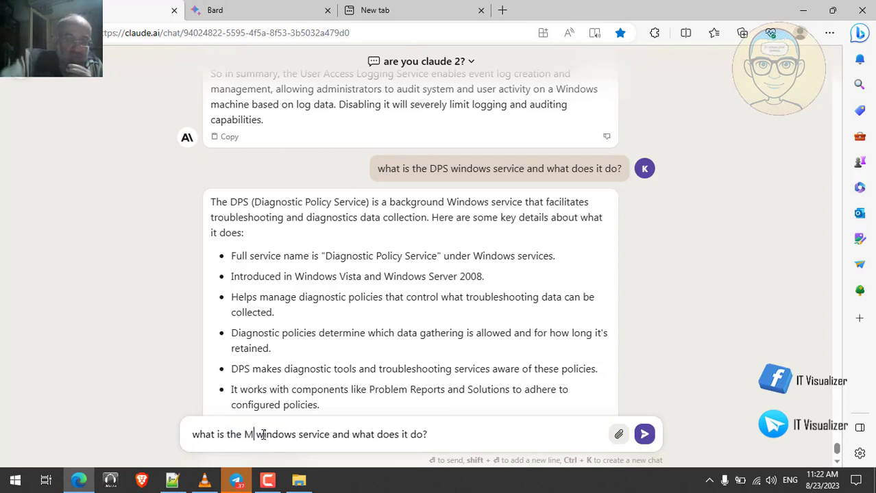
type("SD")
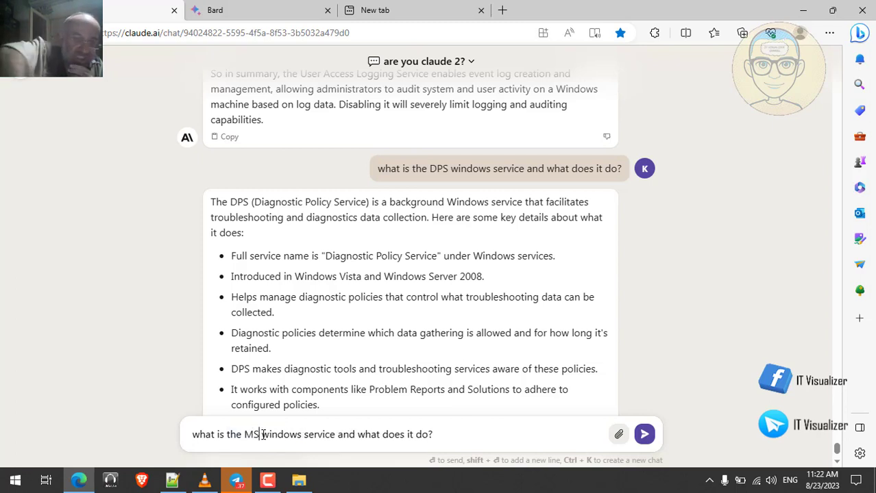
type("TC")
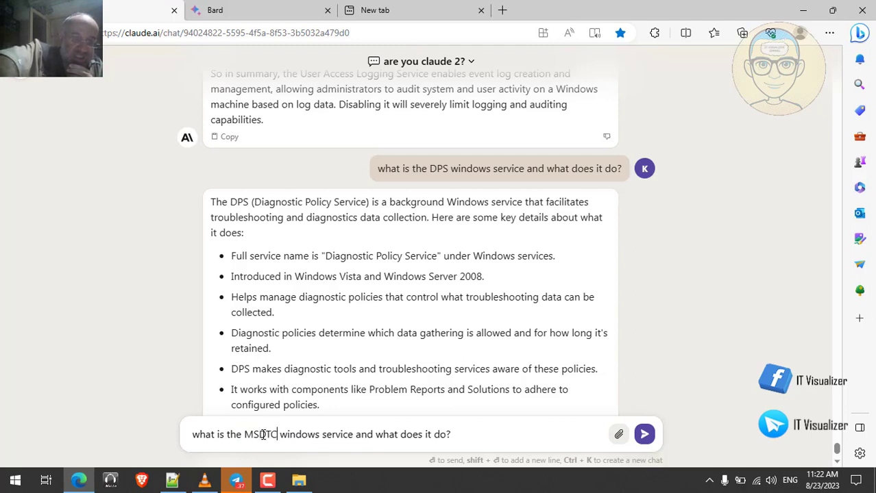
left_click(204, 482)
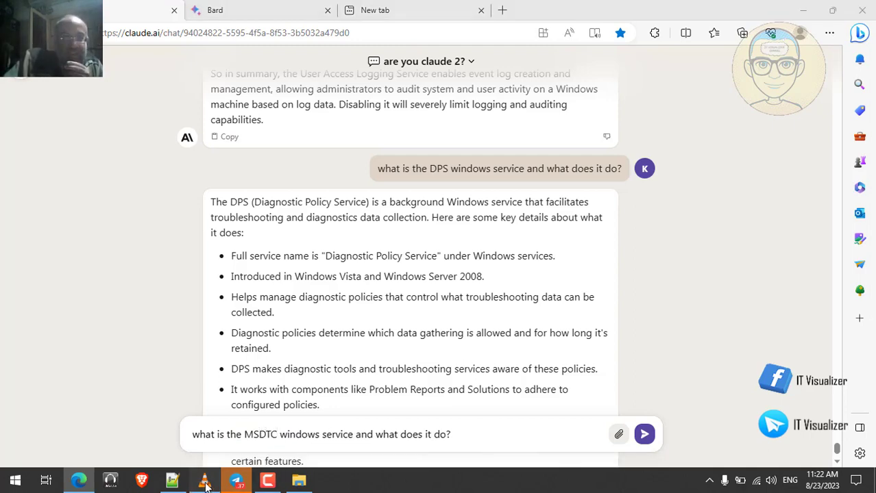
left_click(205, 482)
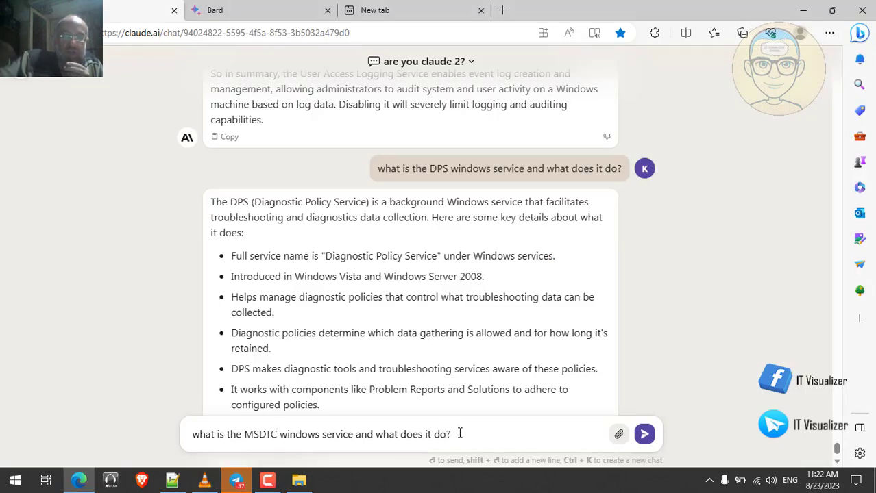
Send the MSDTC question and read Claude's Distributed Transaction Coordinator answer.
key("Return")
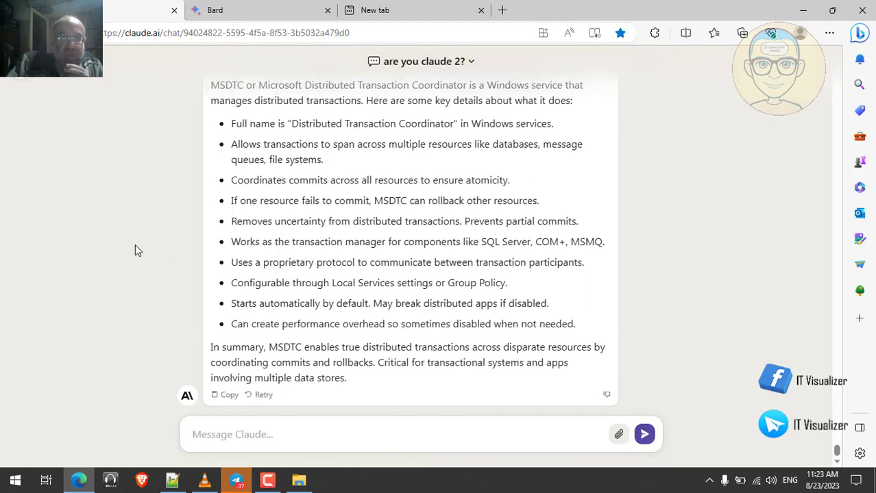
scroll(135, 249, "up", 2)
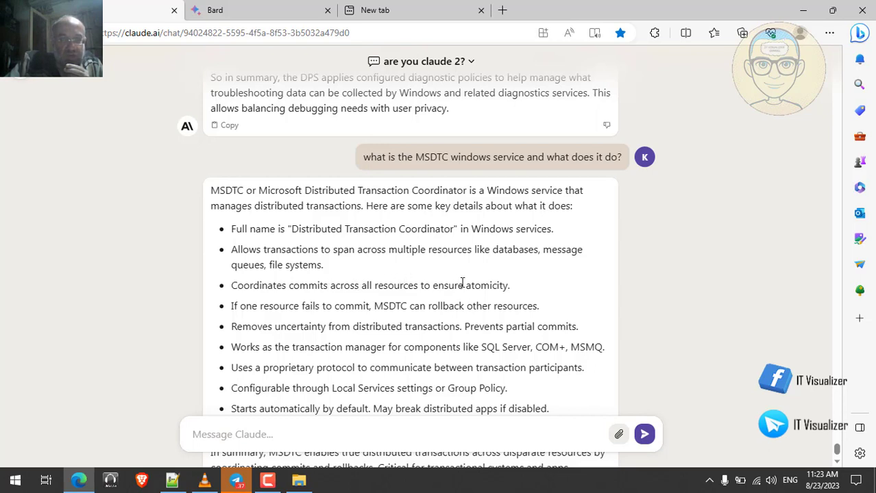
scroll(462, 283, "down", 1)
scroll(462, 283, "down", 1)
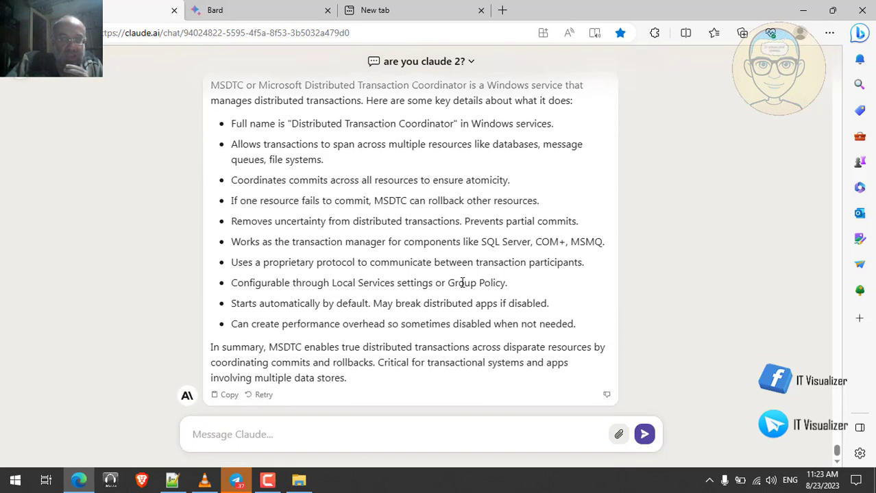
left_click(341, 435)
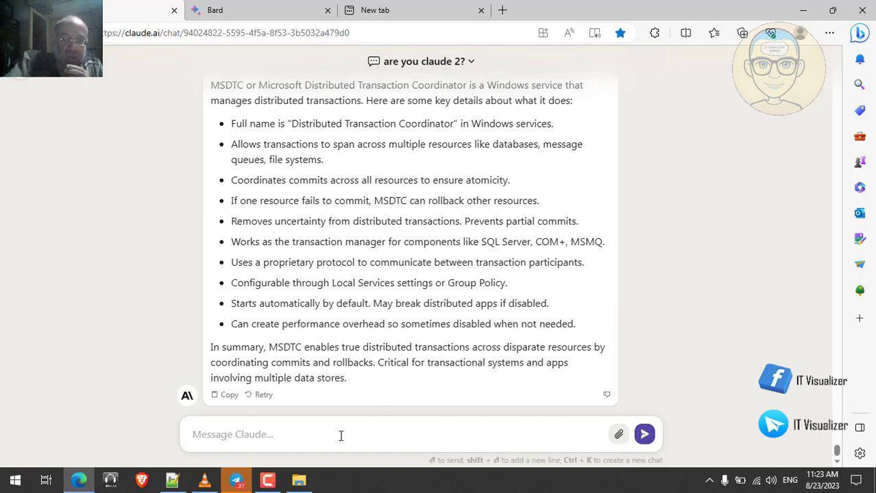
Ask Claude for analogies explaining what it said, correcting 'analogie' to 'analogies' before sending.
type("gi")
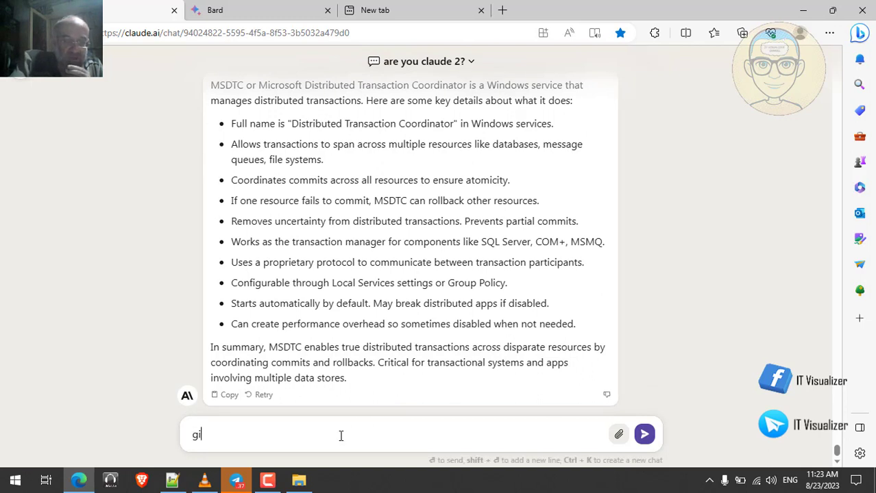
type("ve me ")
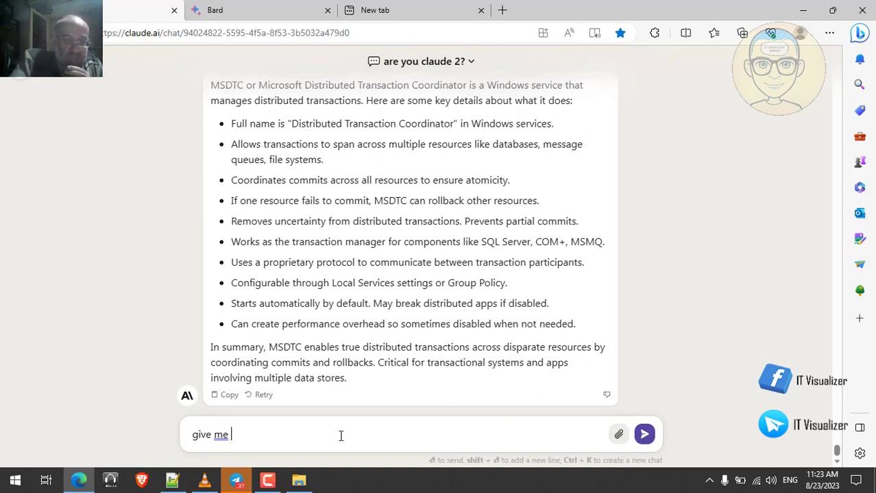
type("an a")
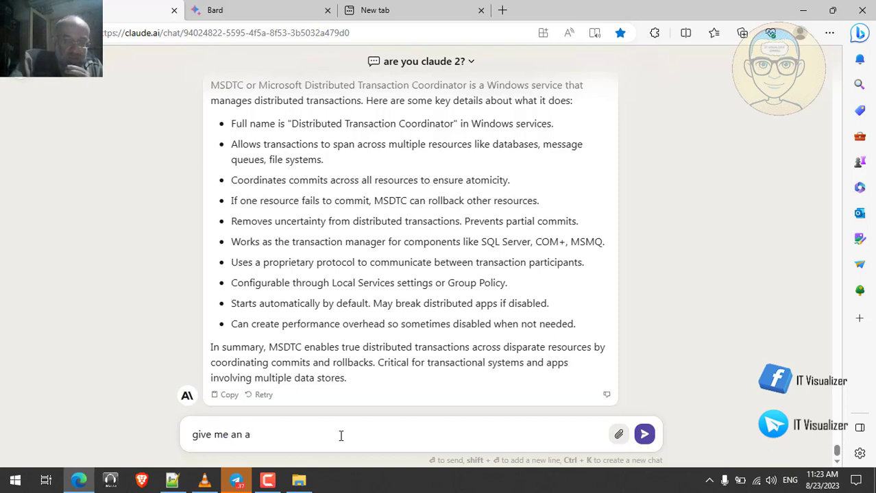
type("nal")
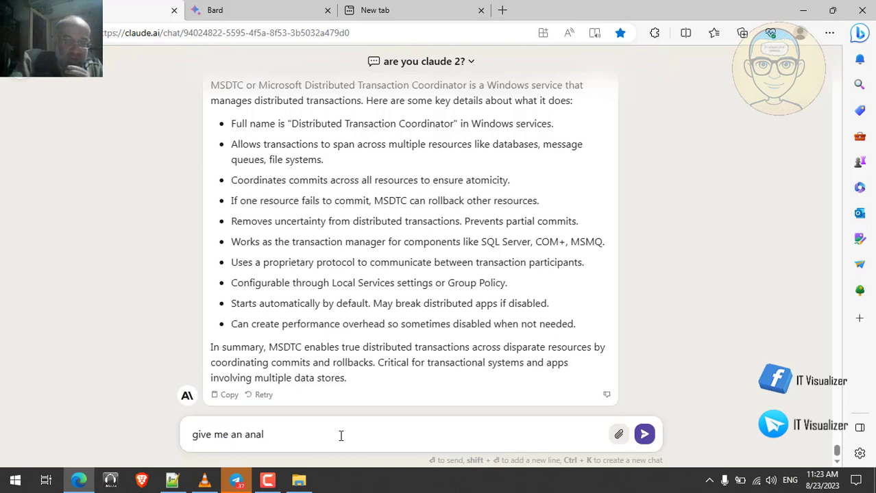
type("ogie")
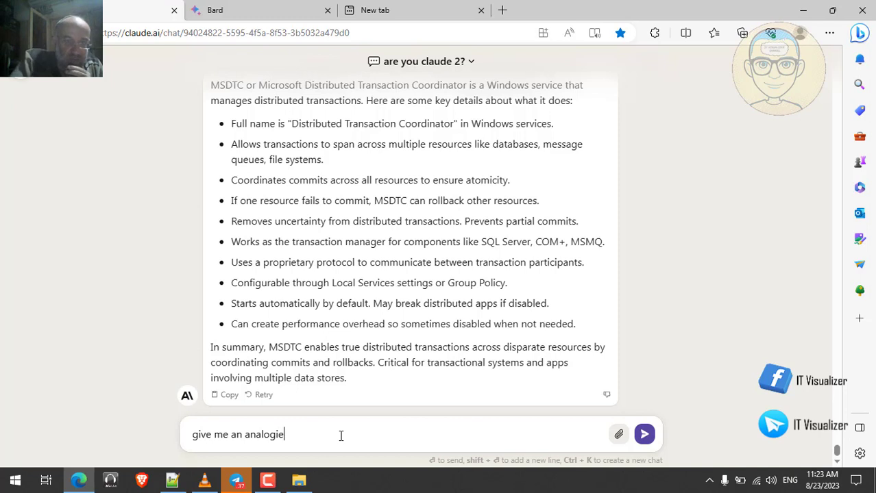
type(" to")
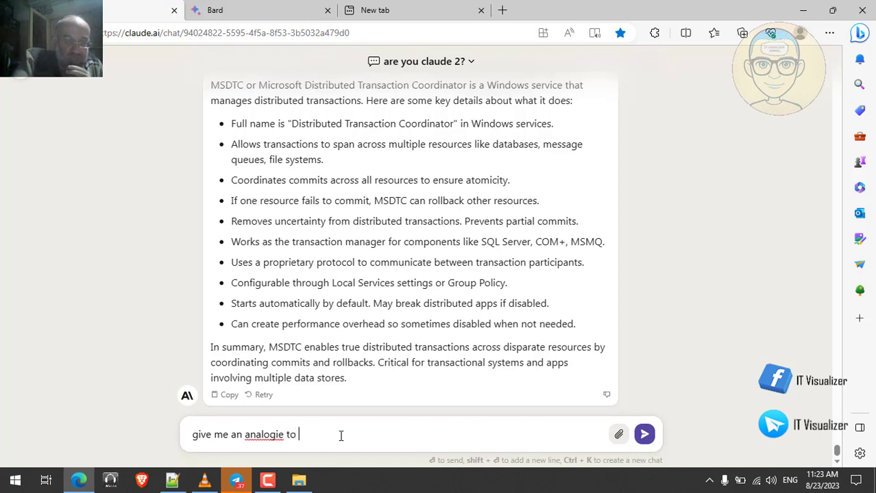
type(" expla")
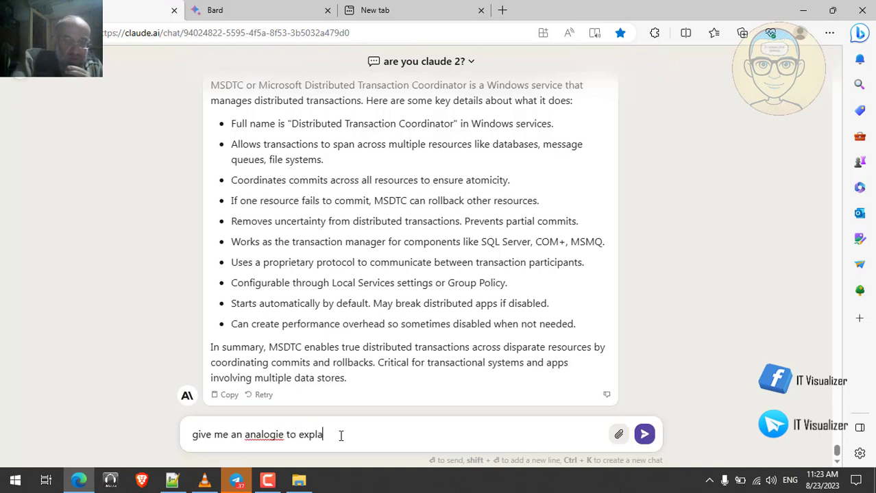
type("in wh")
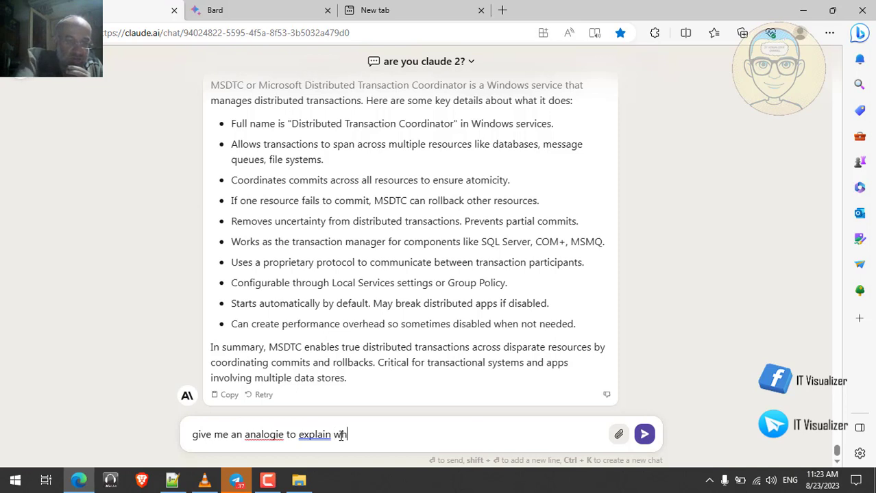
type("at")
type("y")
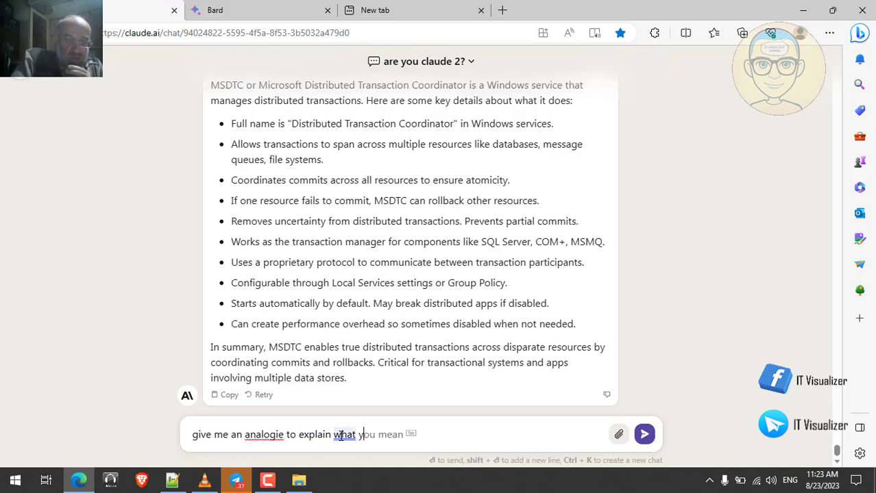
type("ou said")
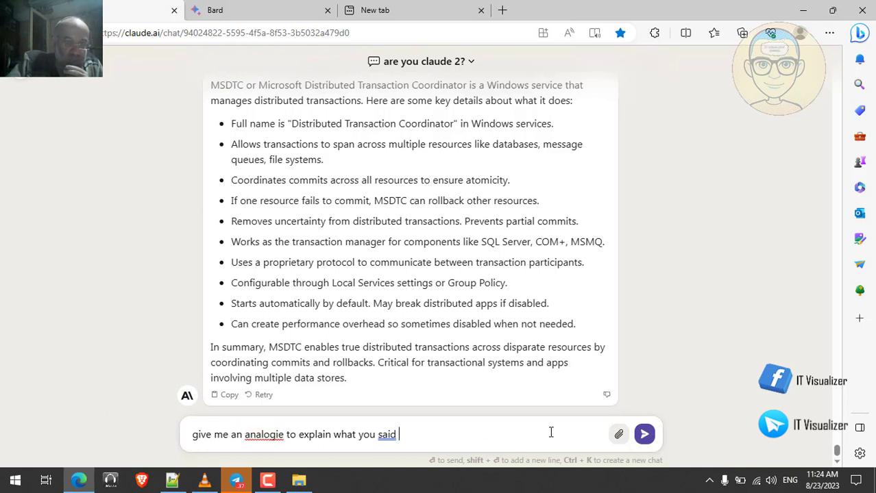
right_click(267, 434)
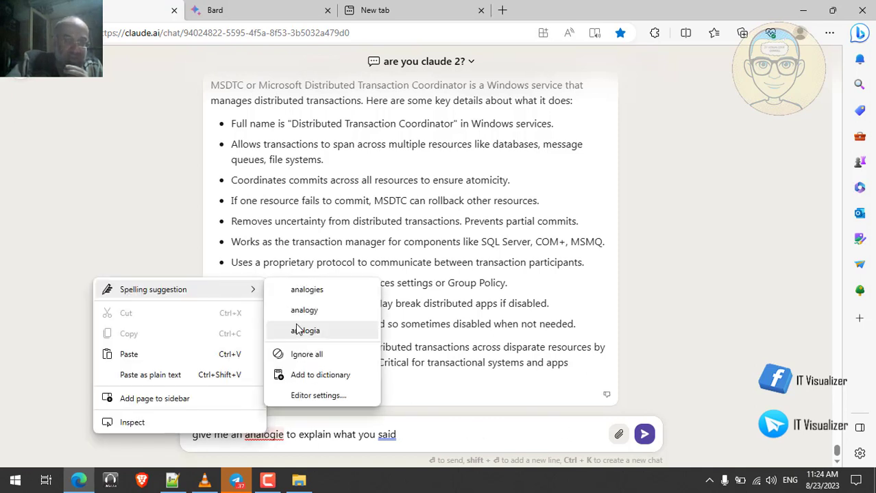
left_click(306, 289)
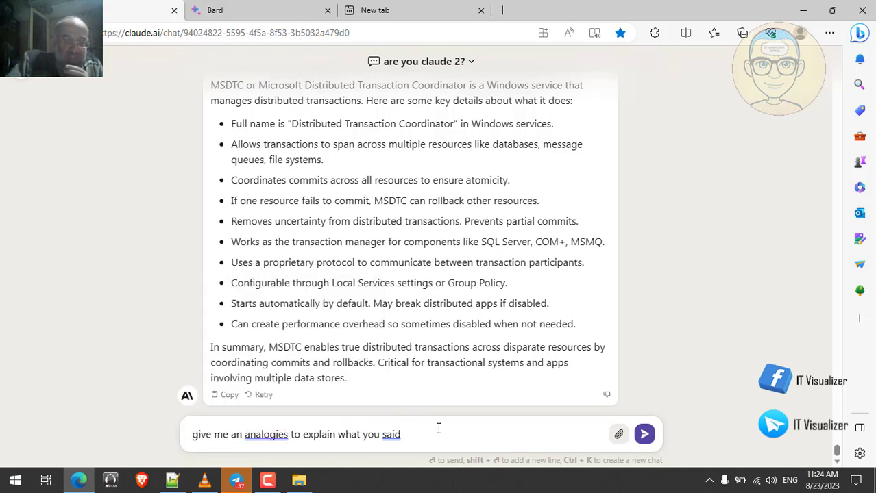
left_click(645, 436)
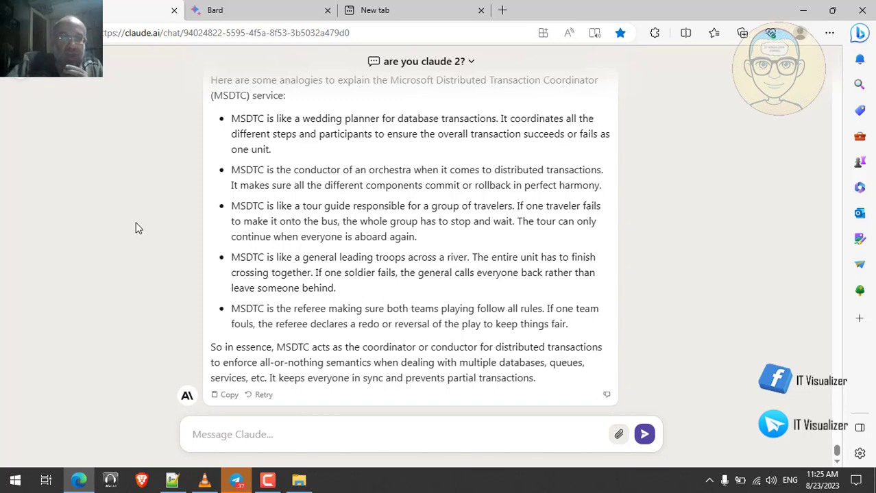
Scroll through Claude's wedding planner, conductor, tour guide, general and referee analogies.
scroll(145, 147, "up", 1)
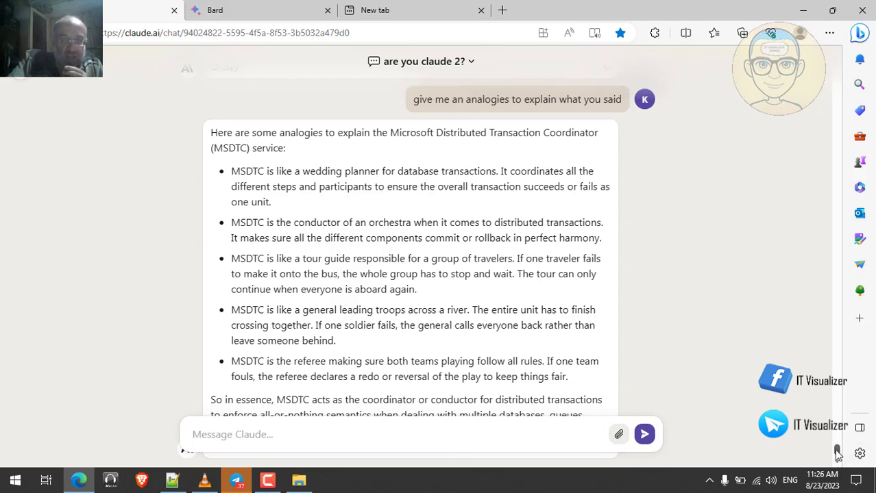
scroll(837, 454, "down", 1)
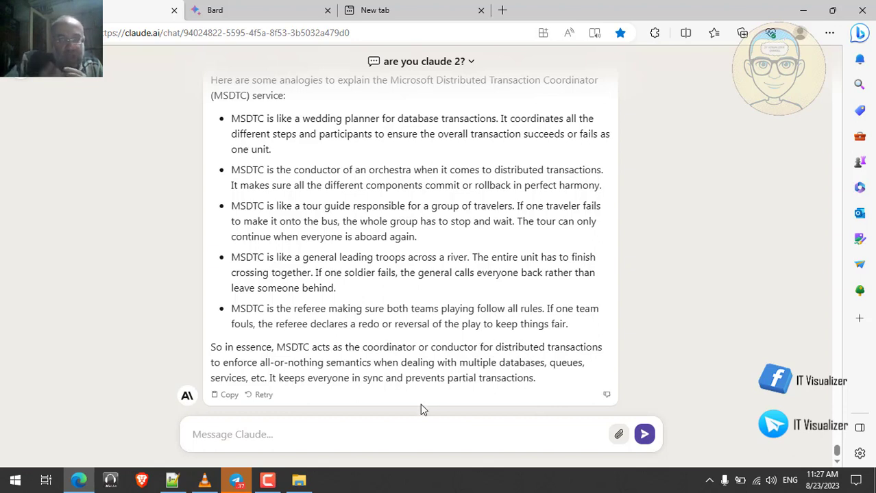
Play the VM recording full screen from 19:48 to 20:01, pause it, and return to Claude.
left_click(204, 480)
double_click(337, 258)
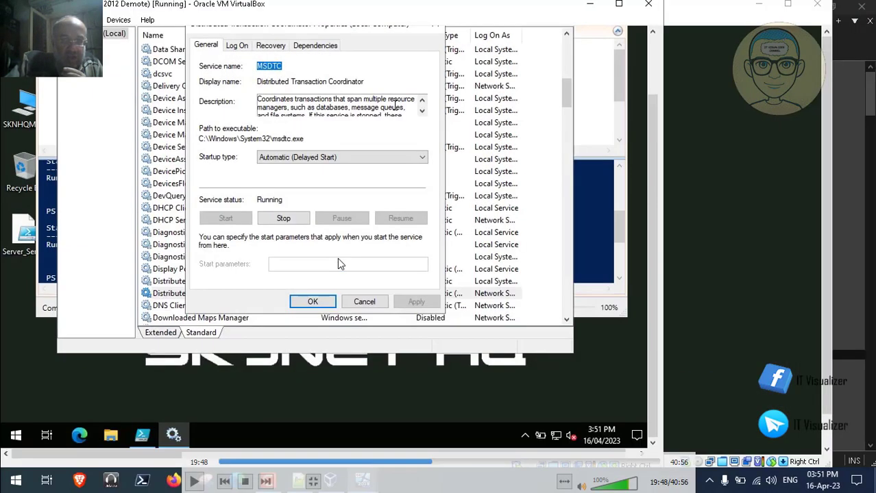
left_click(200, 479)
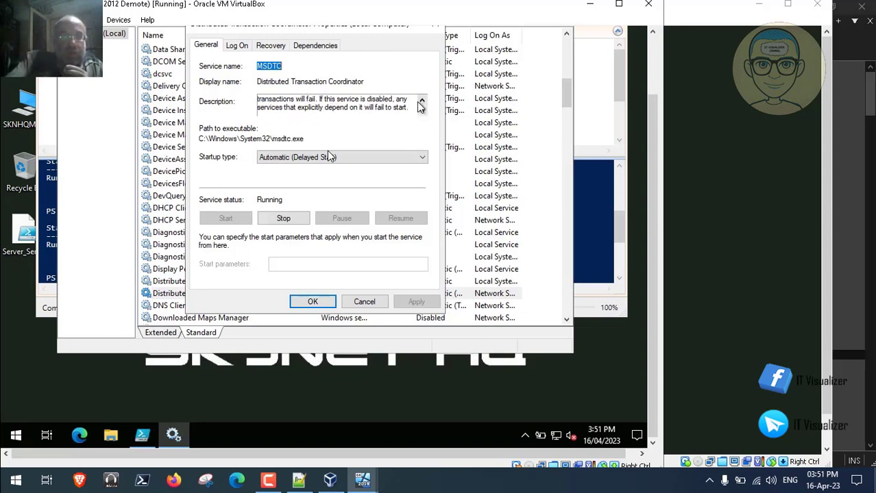
mouse_move(195, 483)
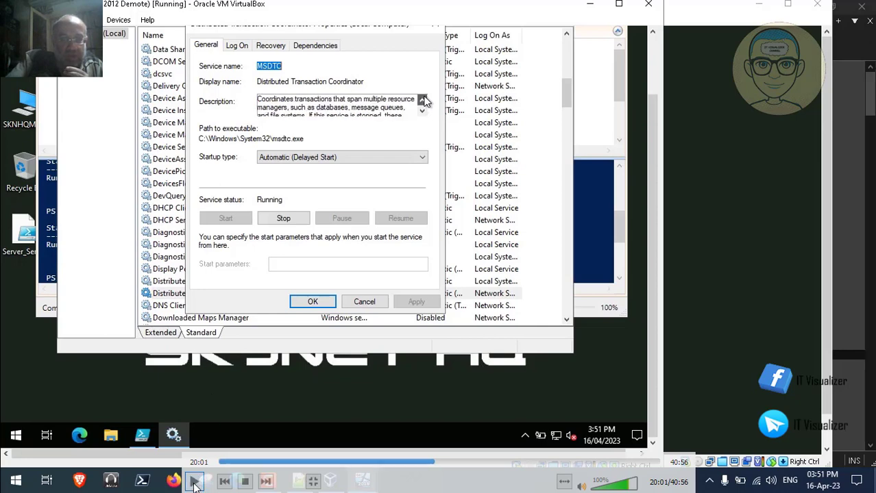
left_click(195, 483)
key("Escape")
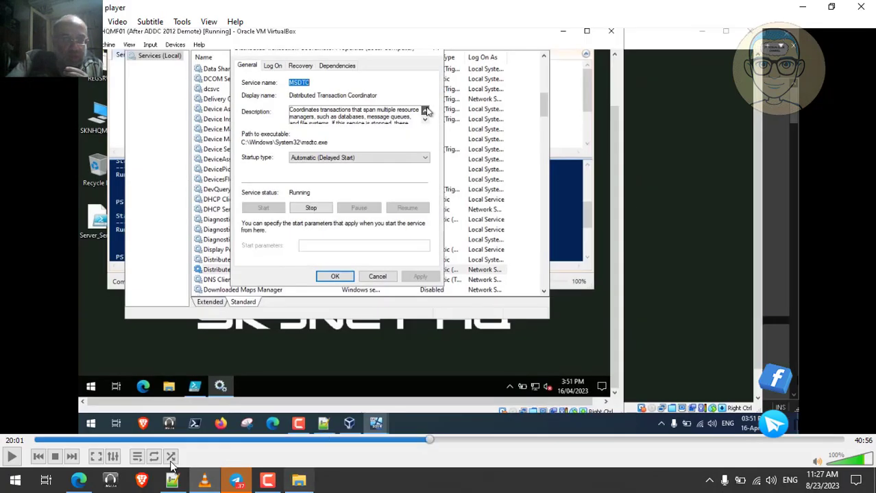
left_click(78, 479)
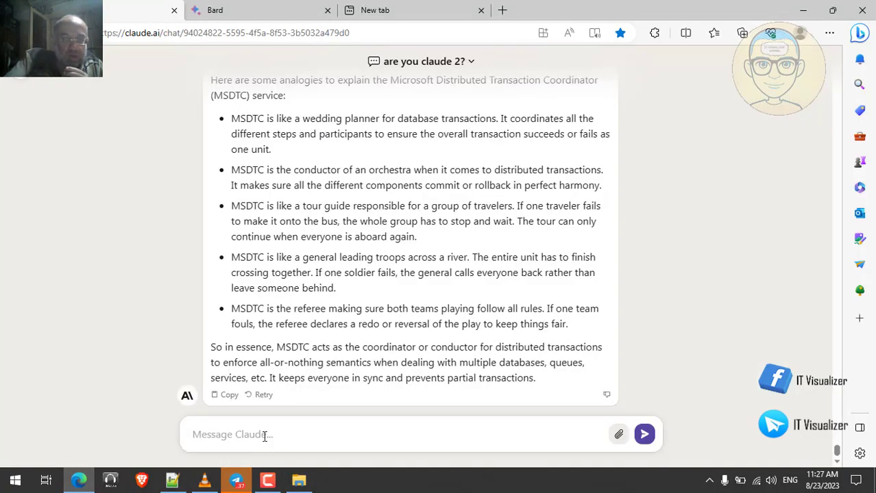
Ask Claude 'give me examples for applications that use MSDTC service?'.
left_click(265, 437)
type("w")
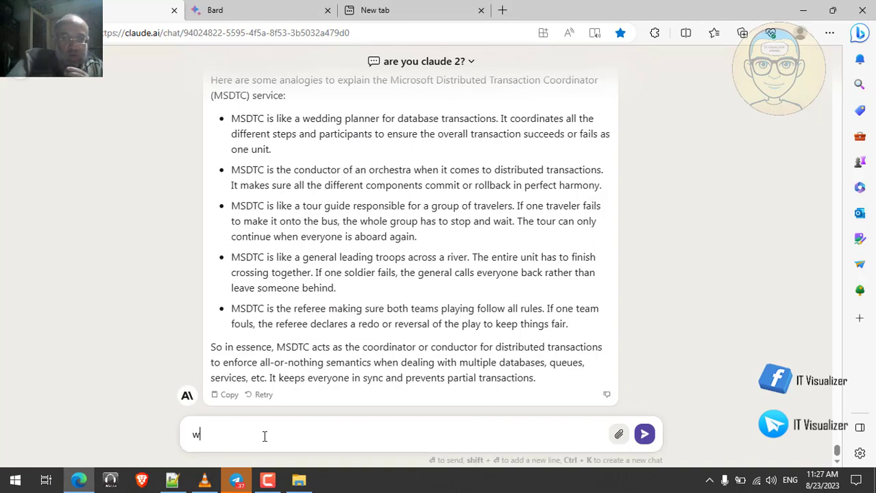
key("BackSpace")
type("give")
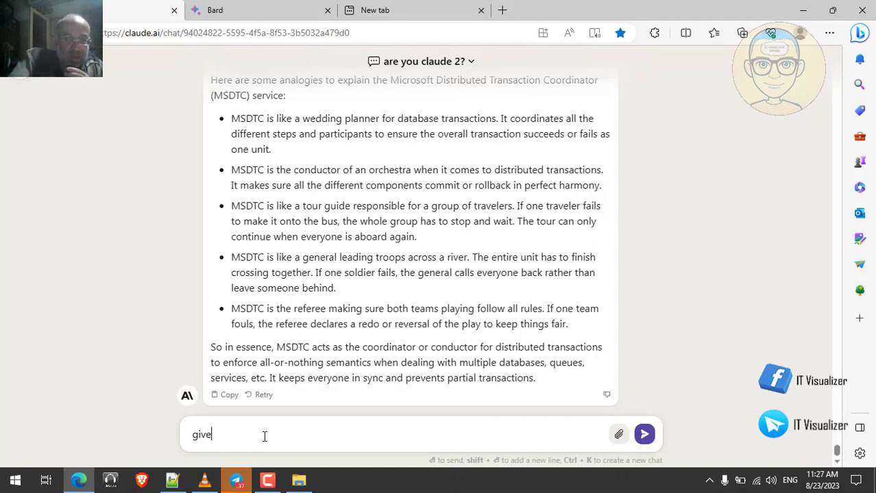
type(" me exa")
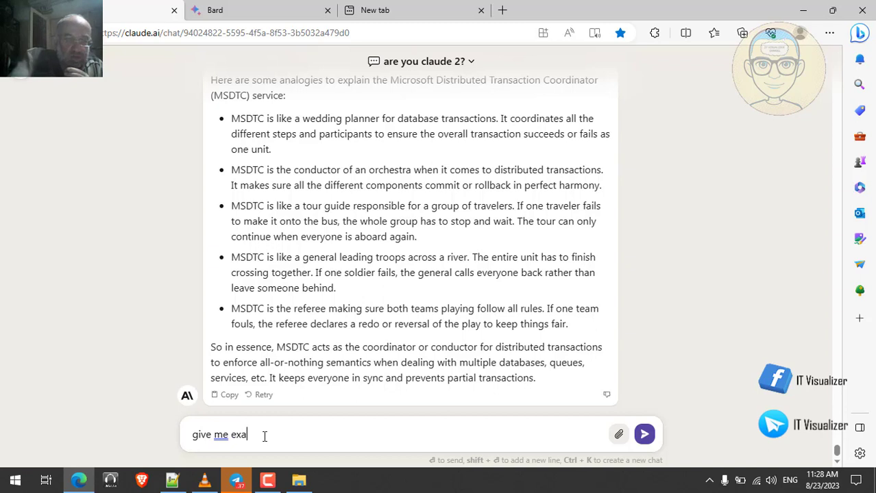
type("mples ")
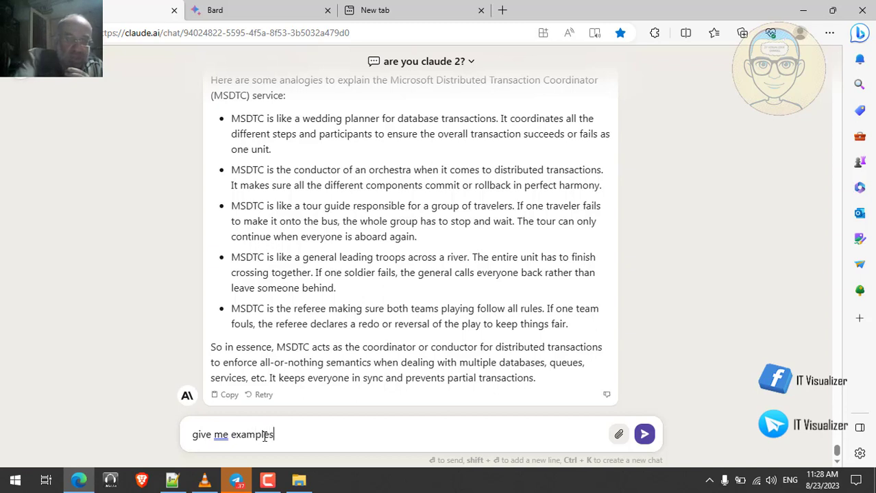
type("for ")
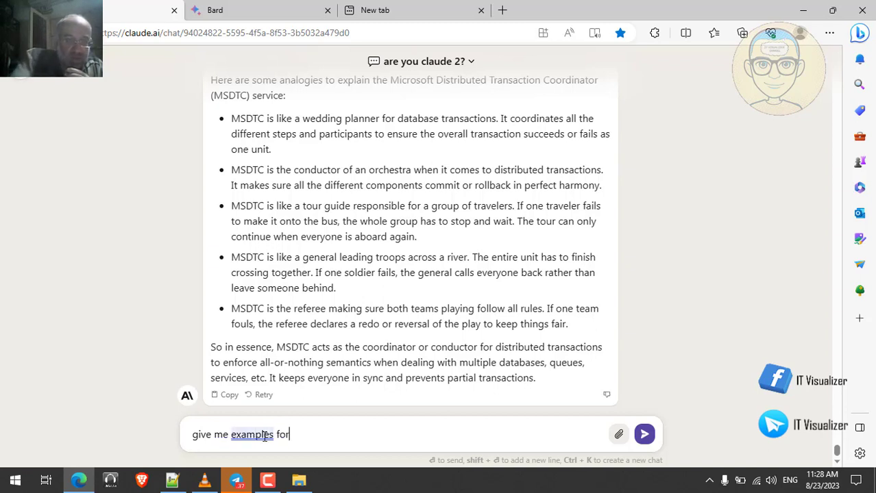
type("appl")
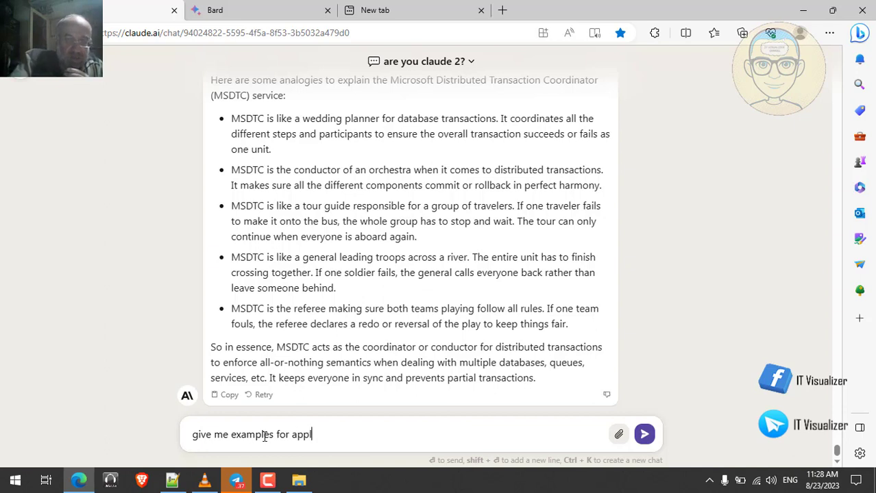
type("icat")
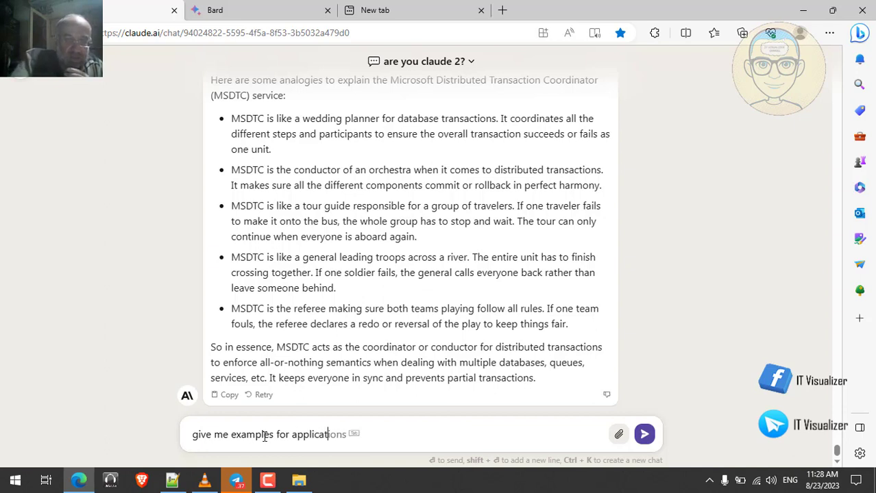
type("ions tha")
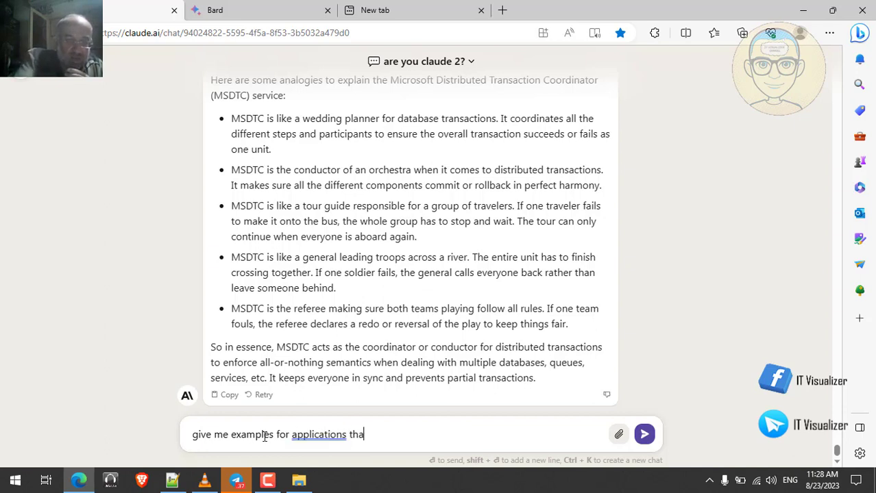
type("t use ")
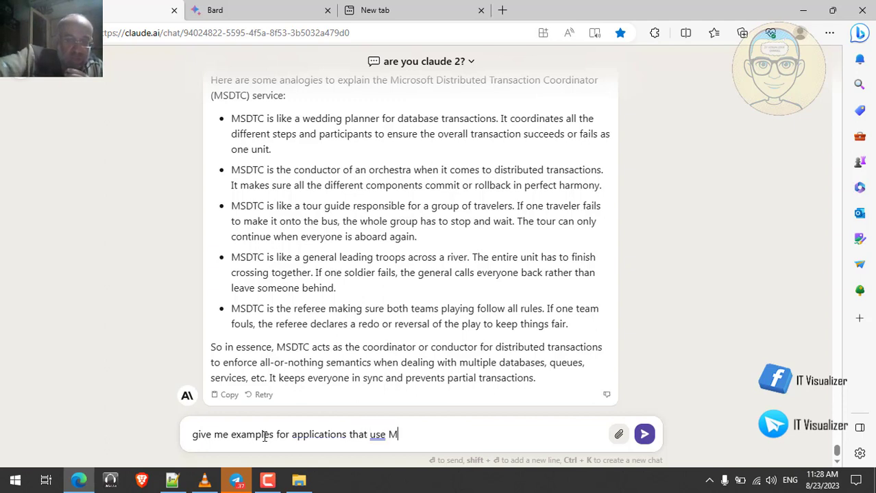
type("MS")
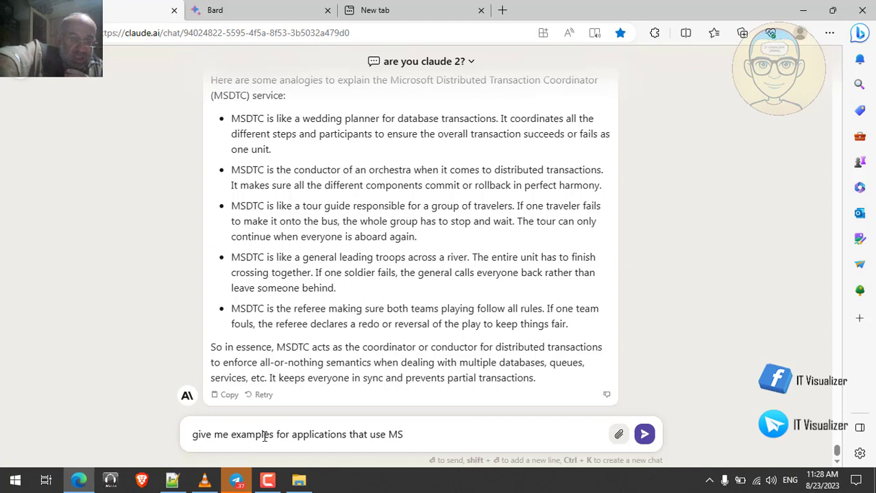
type("DTC")
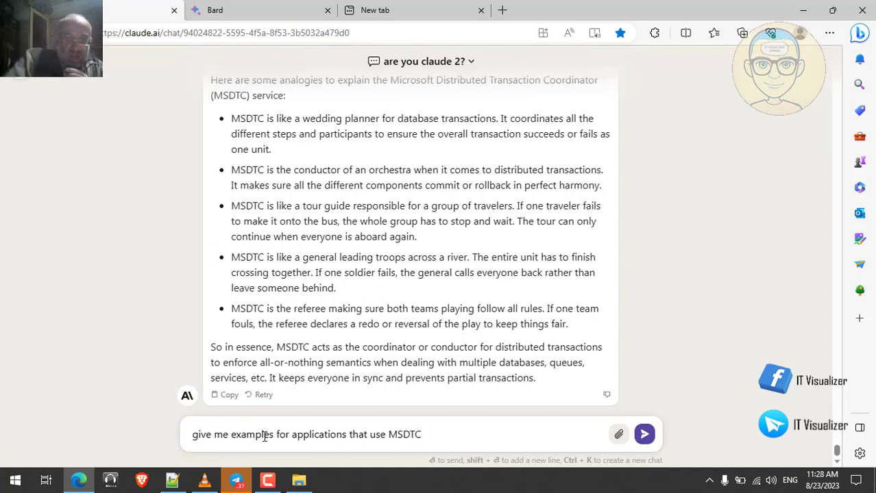
type(" ser")
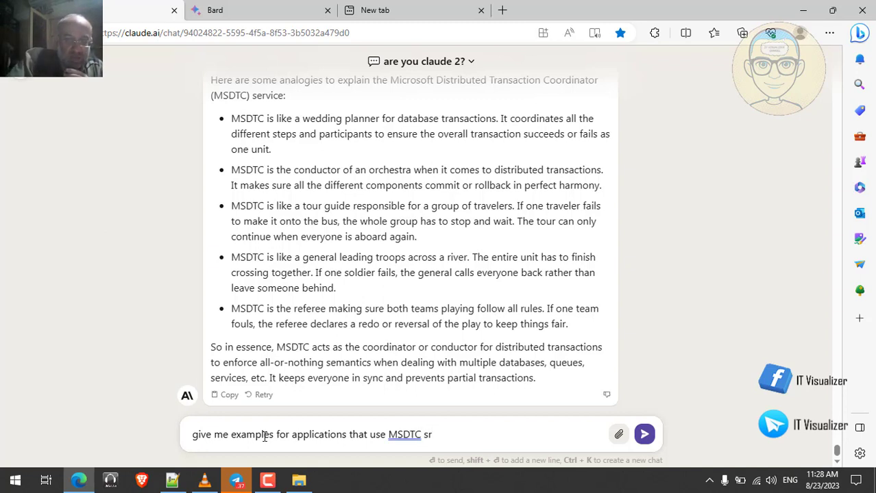
key("BackSpace")
type("ervice?")
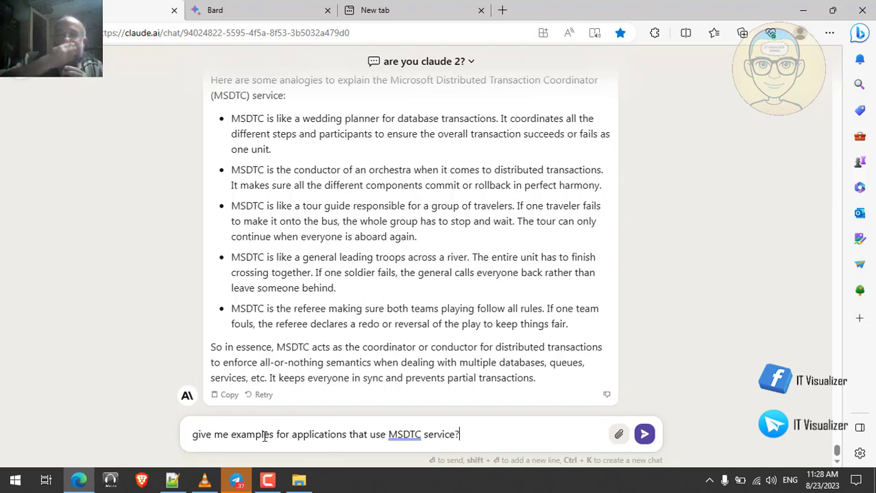
key("Return")
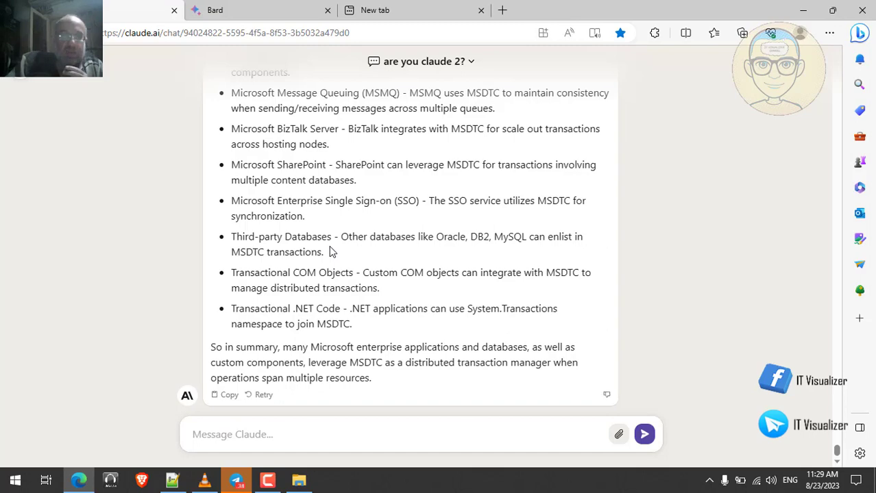
scroll(329, 252, "up", 3)
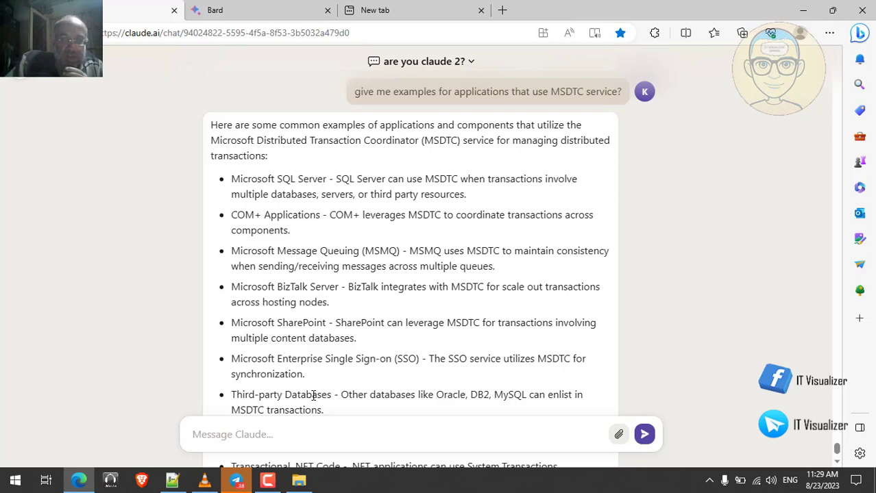
scroll(314, 396, "down", 2)
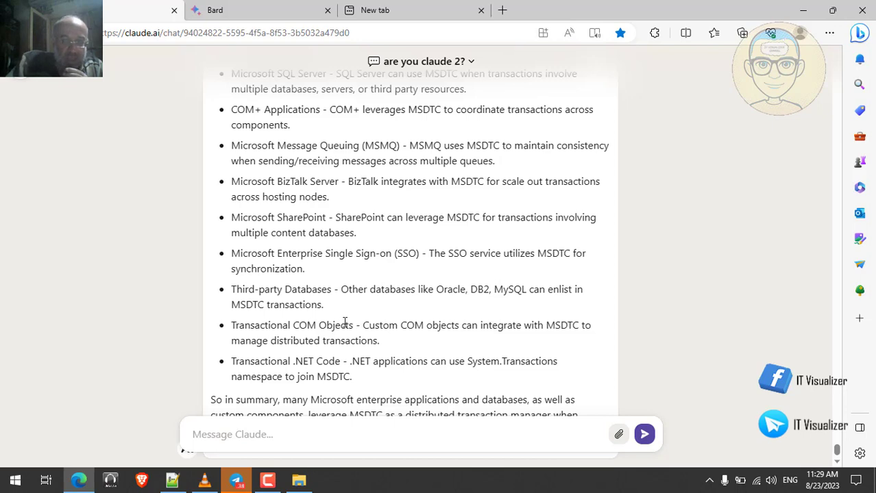
scroll(344, 322, "up", 3)
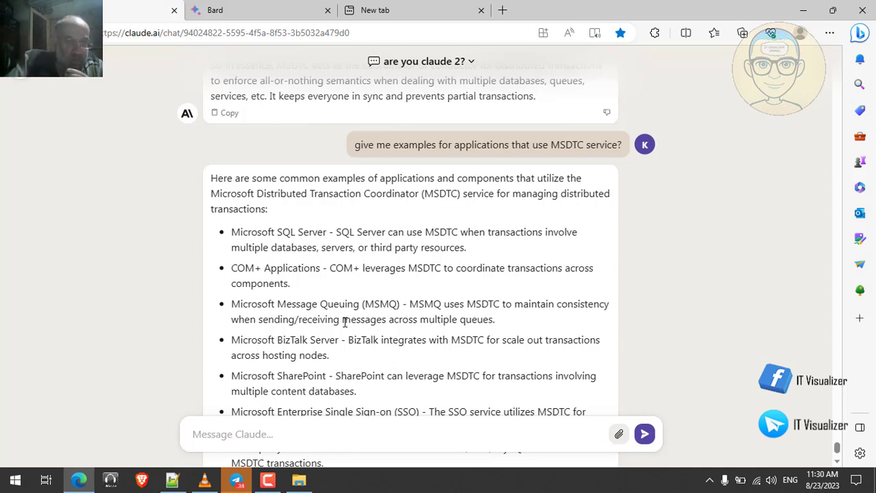
Resume the tutorial and follow it to the Update Orchestrator Service (UsoSvc) properties.
left_click(208, 484)
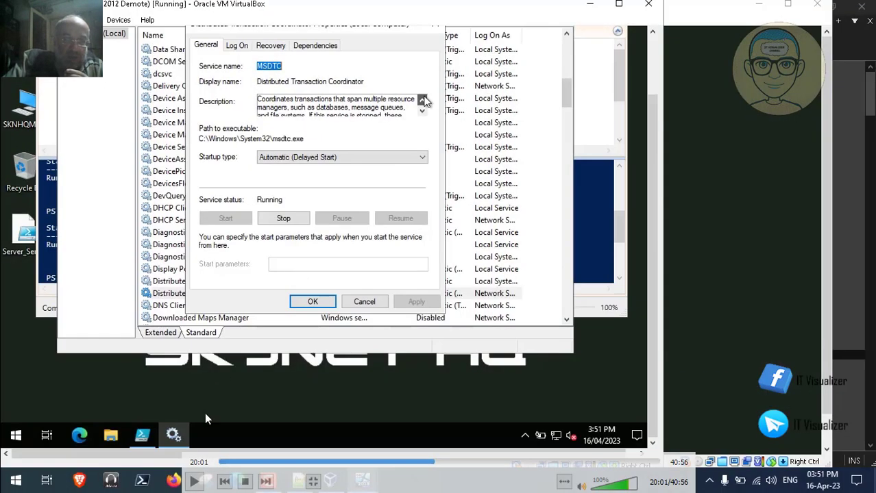
left_click(197, 481)
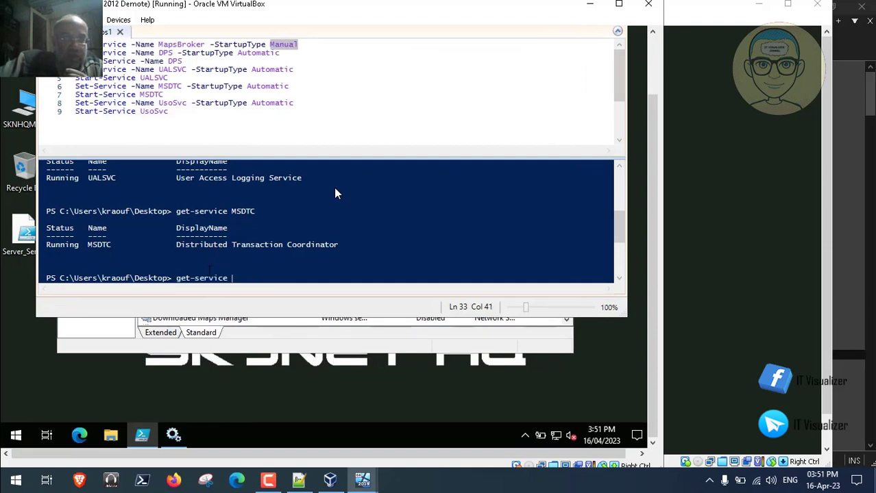
type("US")
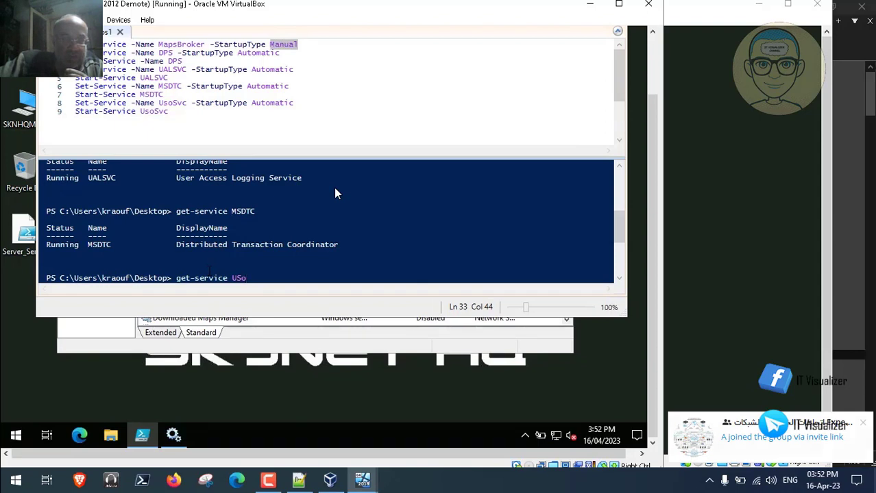
type("o")
type("Svc")
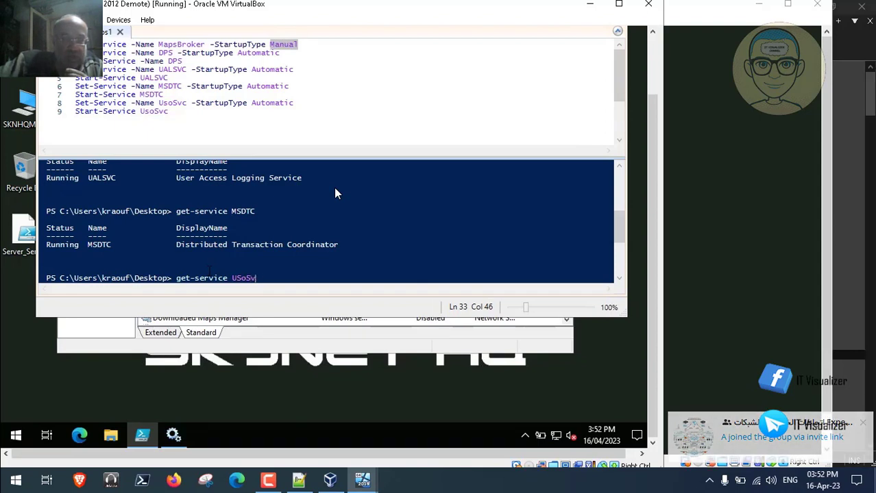
key("Return")
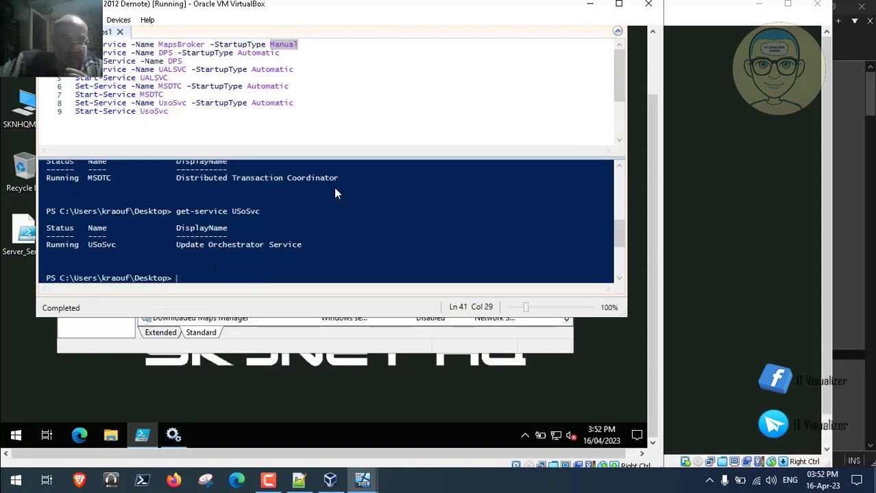
left_click(173, 436)
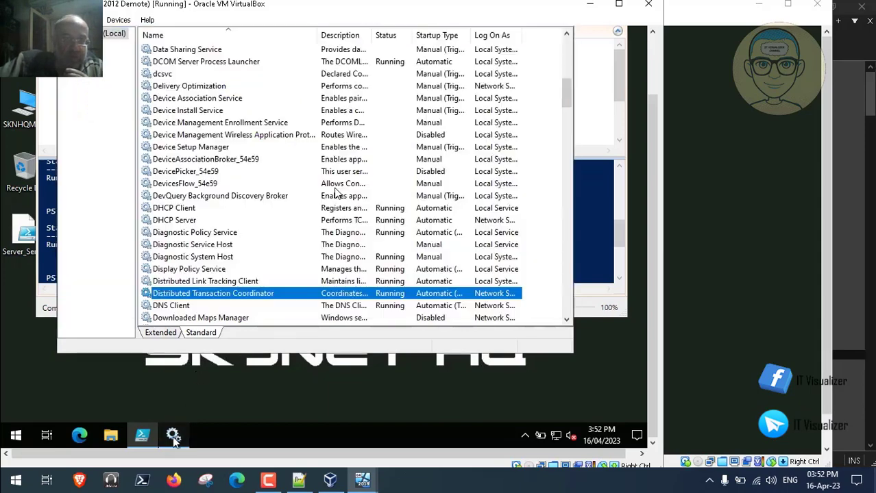
left_click(219, 160)
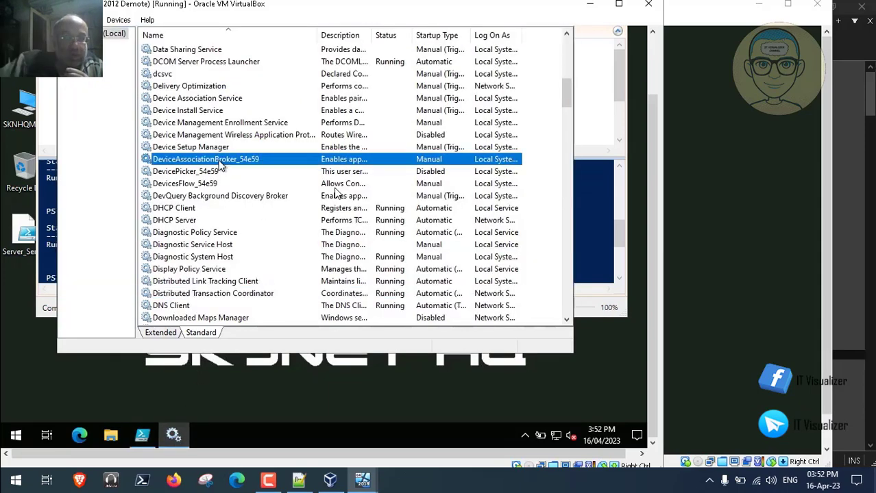
key("u")
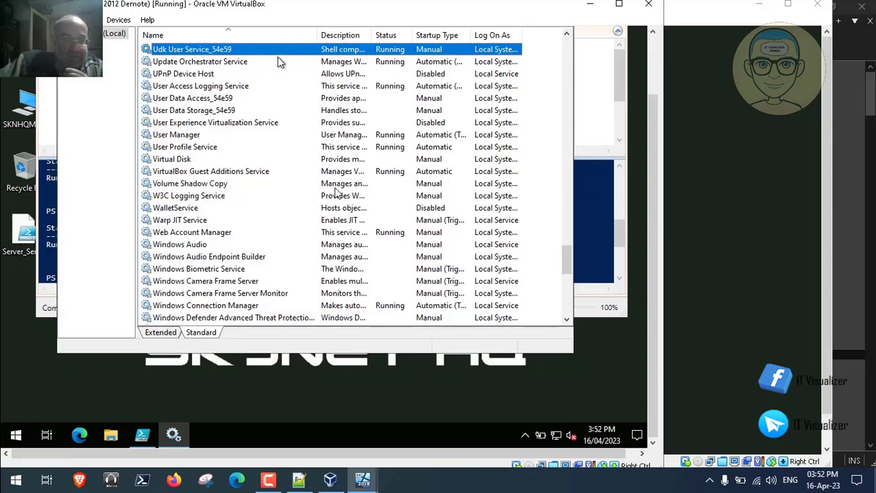
left_click(246, 61)
double_click(246, 62)
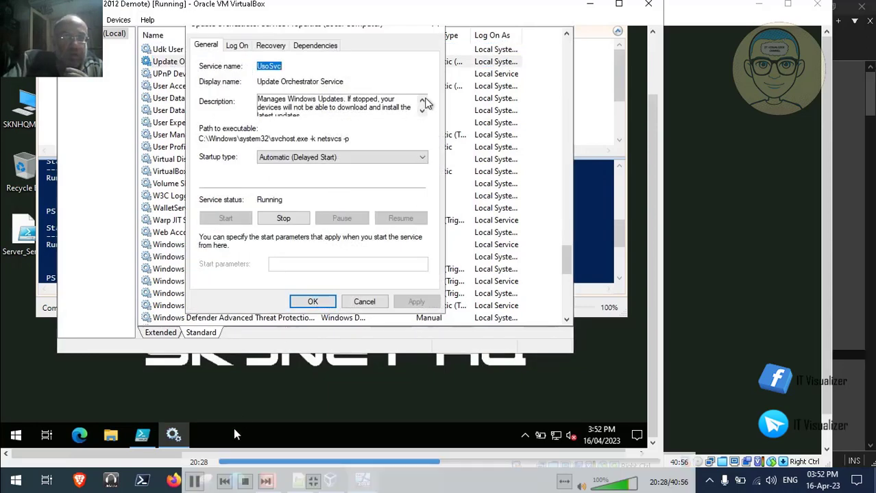
Pause the tutorial and minimize VLC so the Claude chat shows.
key("space")
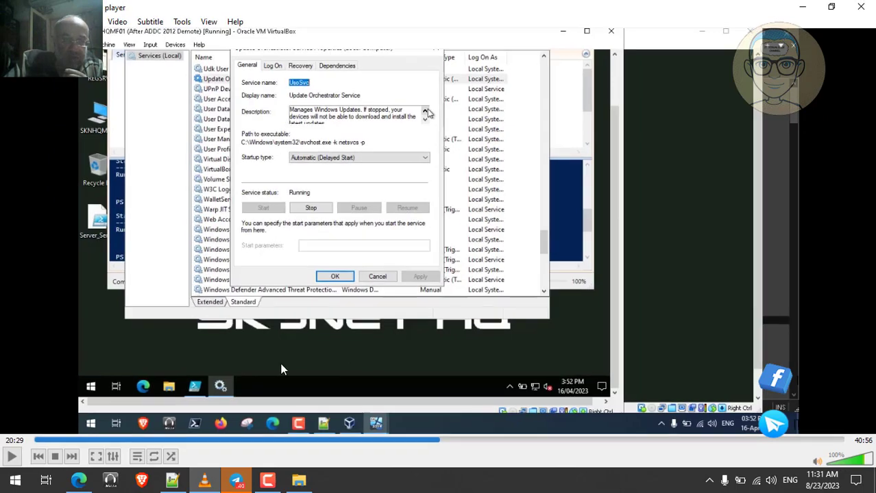
left_click(79, 481)
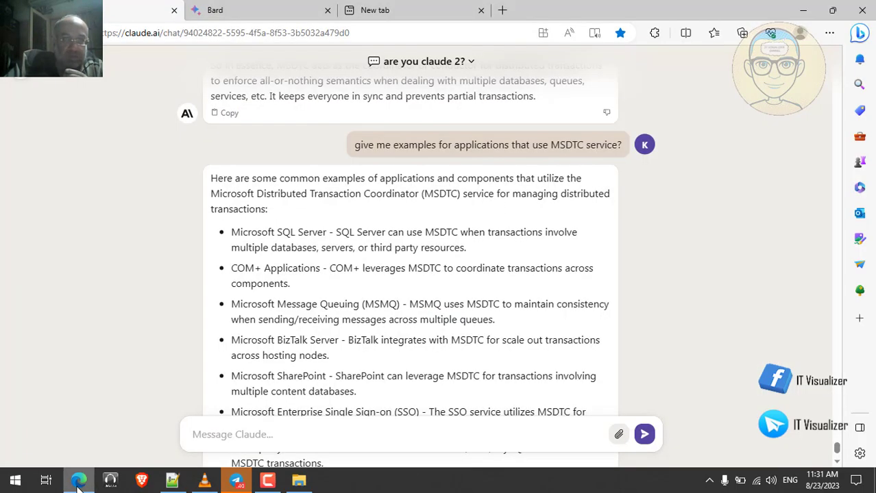
left_click(215, 486)
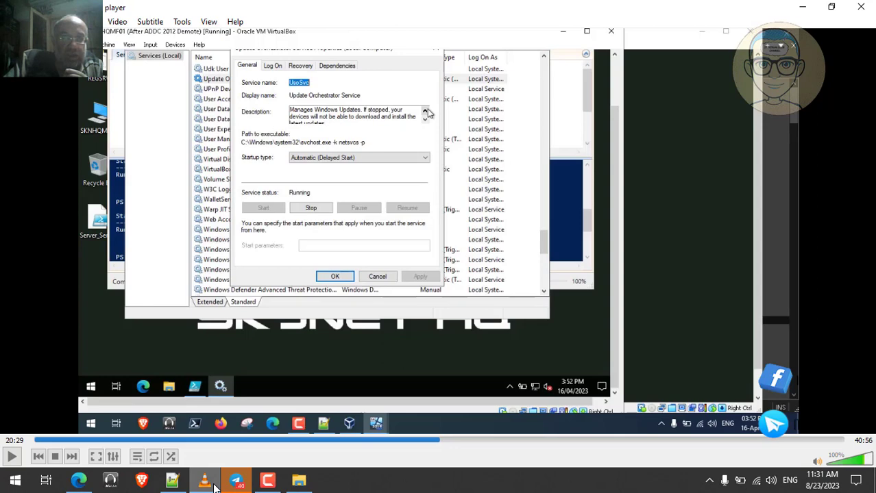
left_click(214, 485)
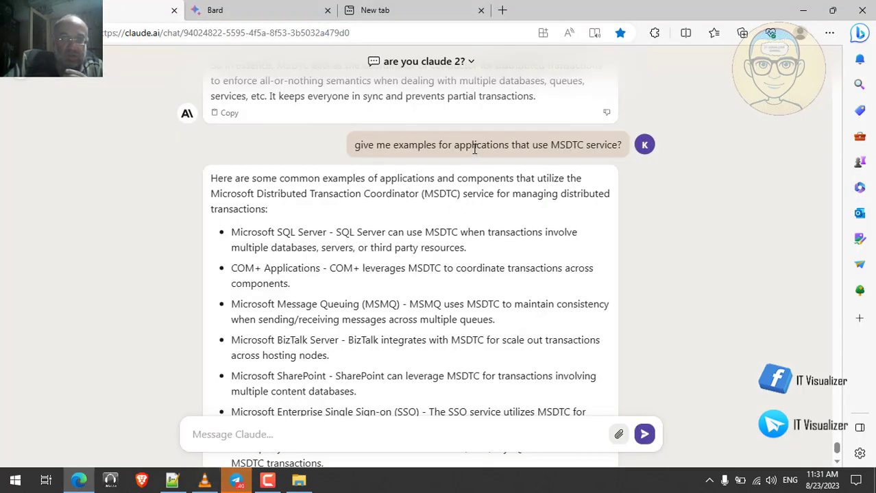
Reword the earlier DPS question to ask about usosvc, its relation to the WSUS service, and what it does.
left_click(398, 430)
type("what is the DPS windows service and what does it do?")
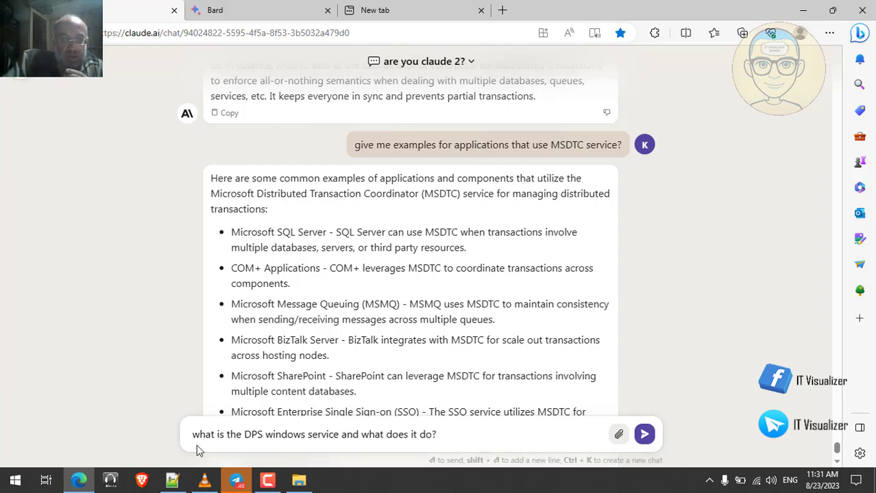
left_click(263, 434)
key("BackSpace")
key("BackSpace")
key("BackSpace")
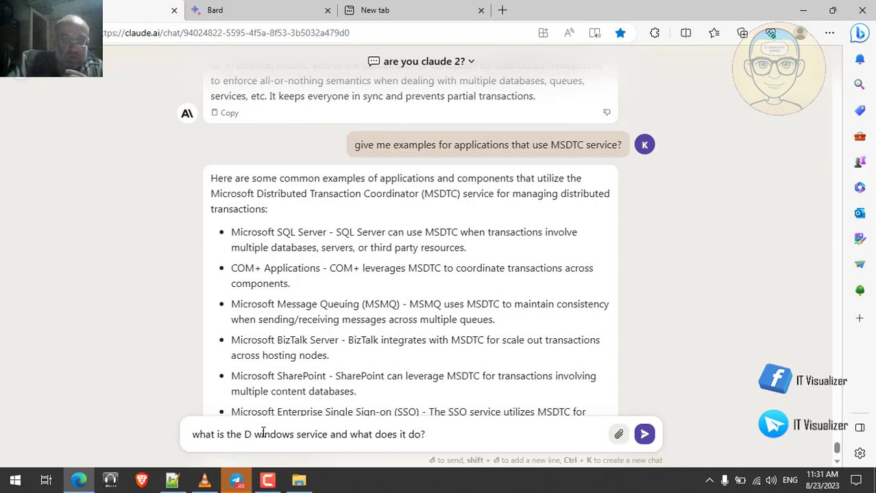
type("usosvc")
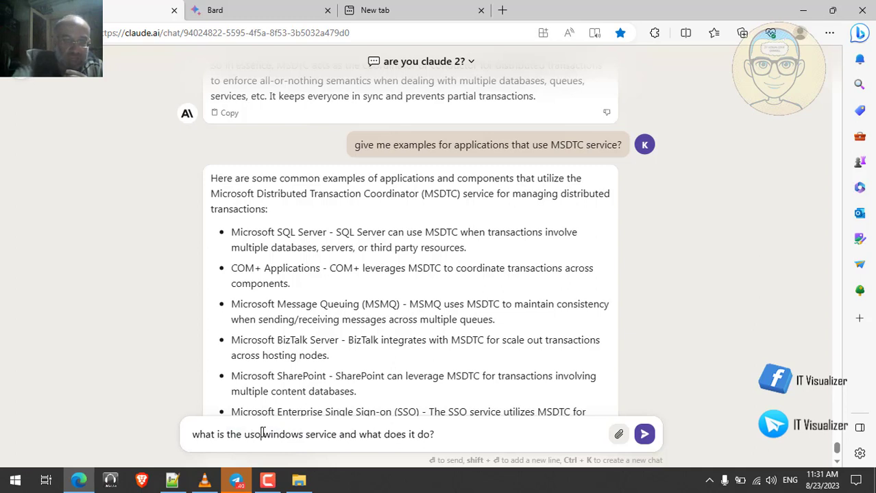
left_click(375, 435)
type("its re")
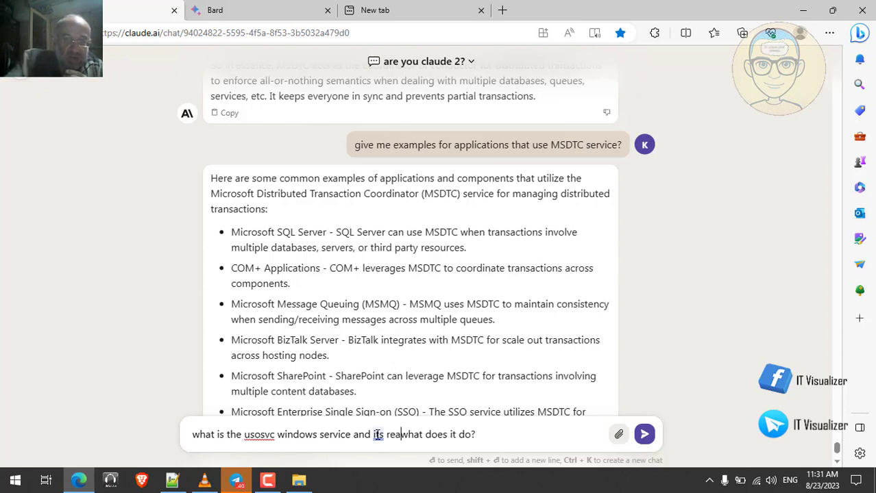
type("latio")
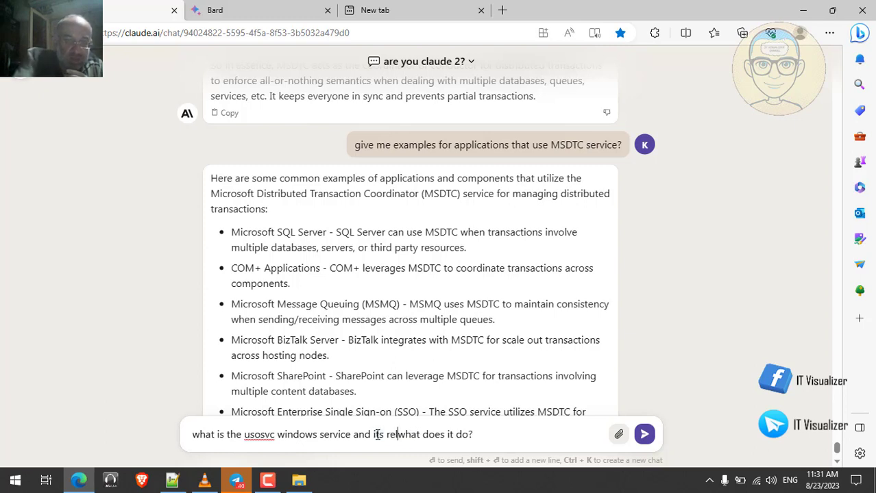
type("n ")
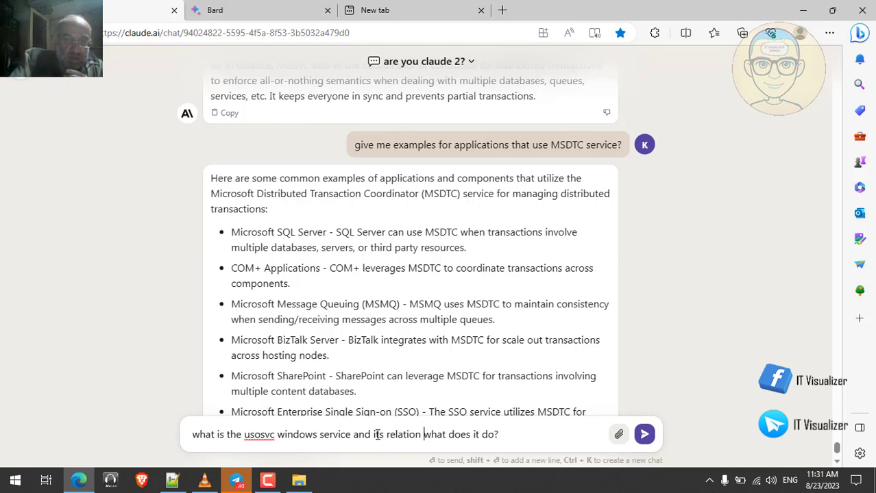
type("wsus ")
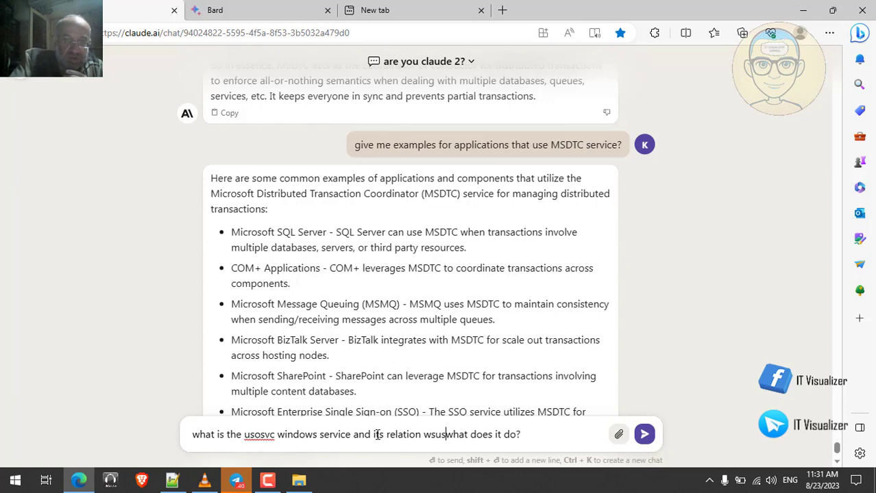
type("servic")
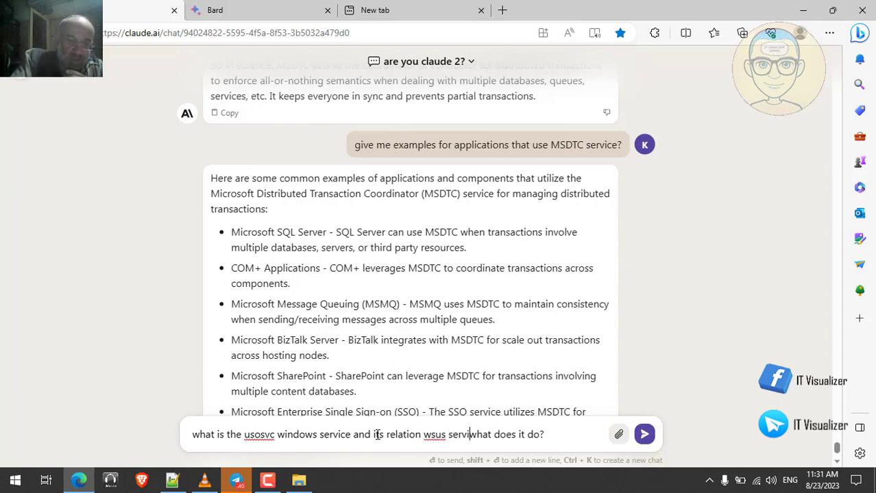
type("e ")
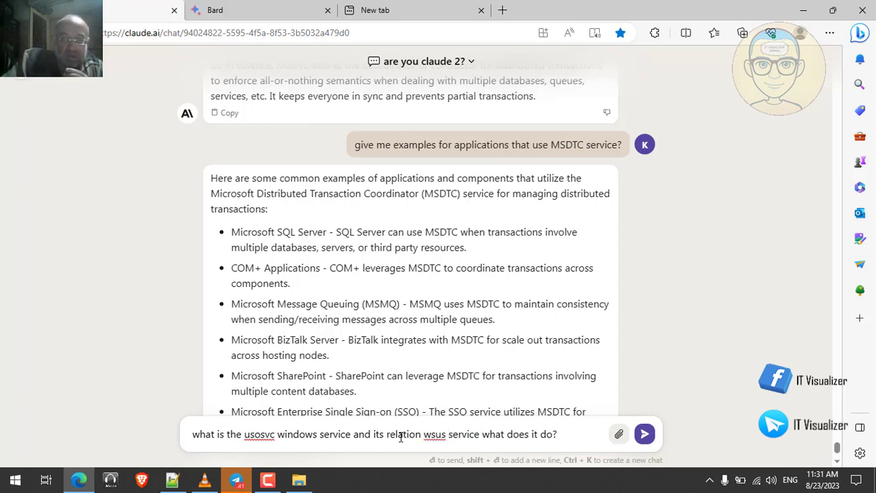
type("and")
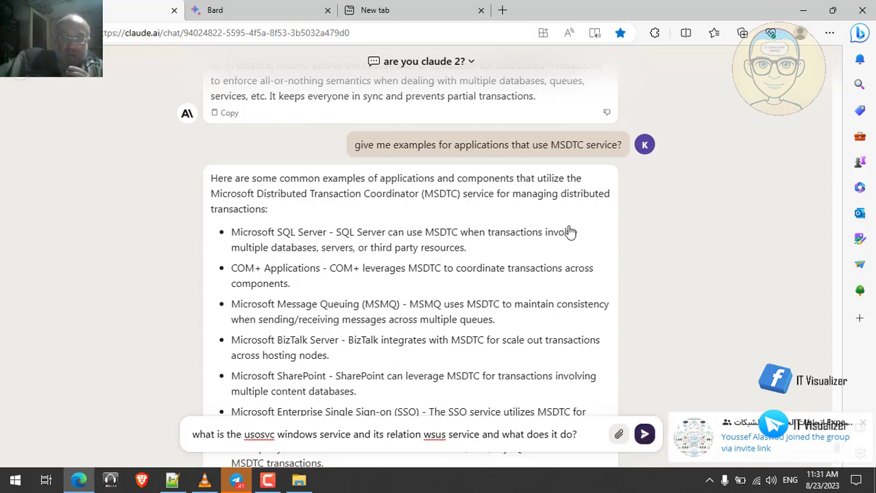
key("Return")
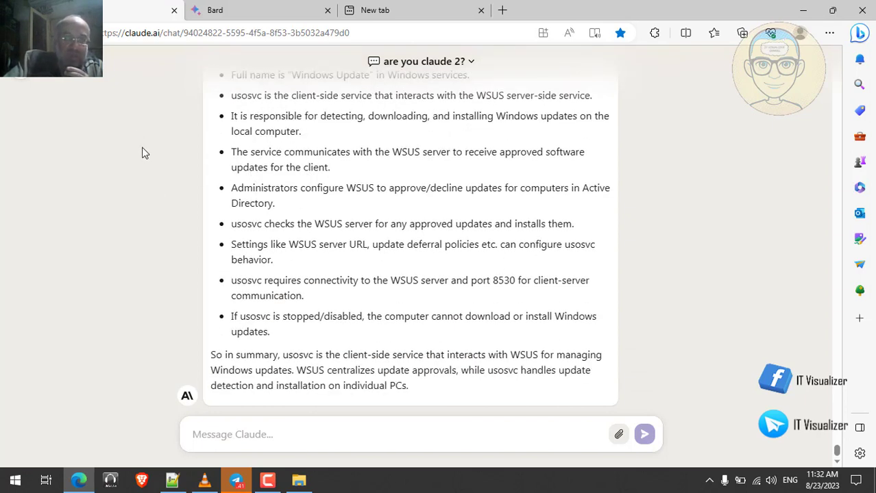
Scroll through Claude's answer describing usosvc as the Windows Update Service talking to WSUS.
scroll(142, 153, "up", 1)
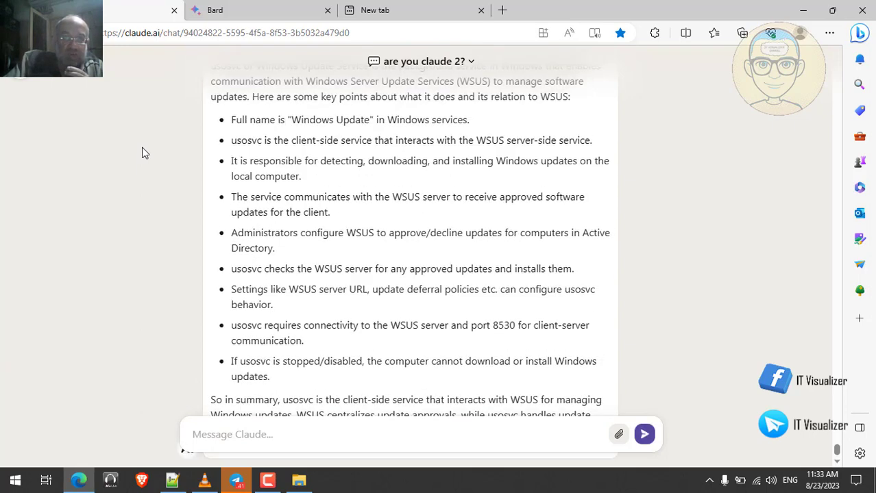
scroll(142, 153, "up", 3)
scroll(142, 153, "down", 1)
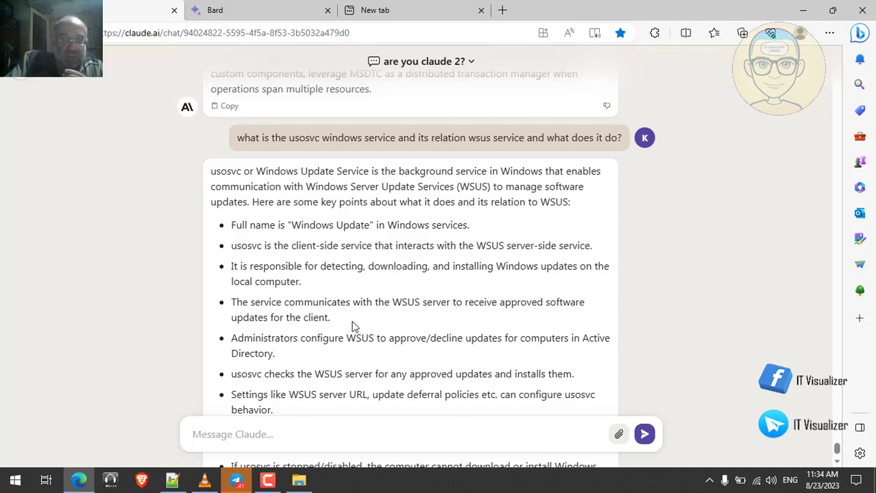
scroll(351, 328, "down", 2)
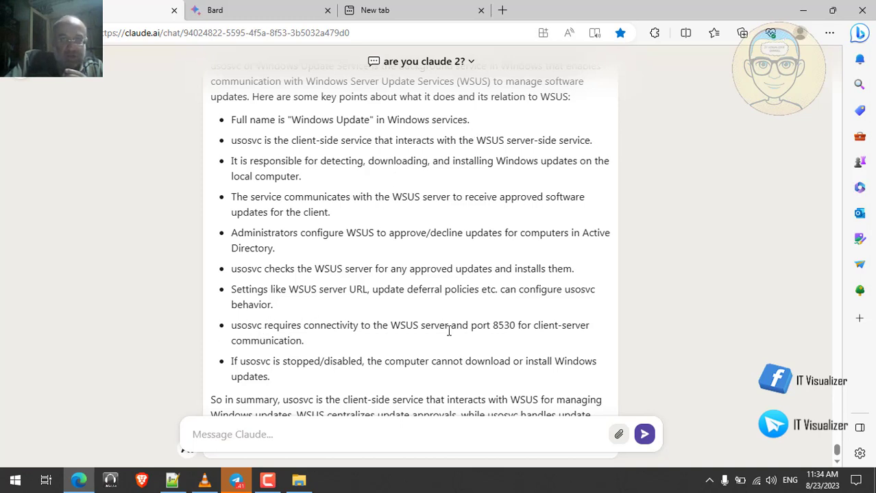
scroll(451, 343, "down", 2)
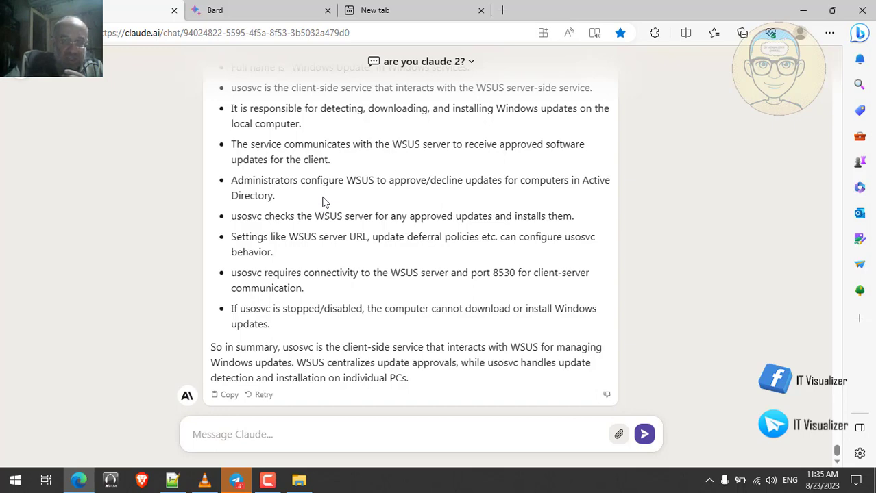
scroll(325, 202, "up", 3)
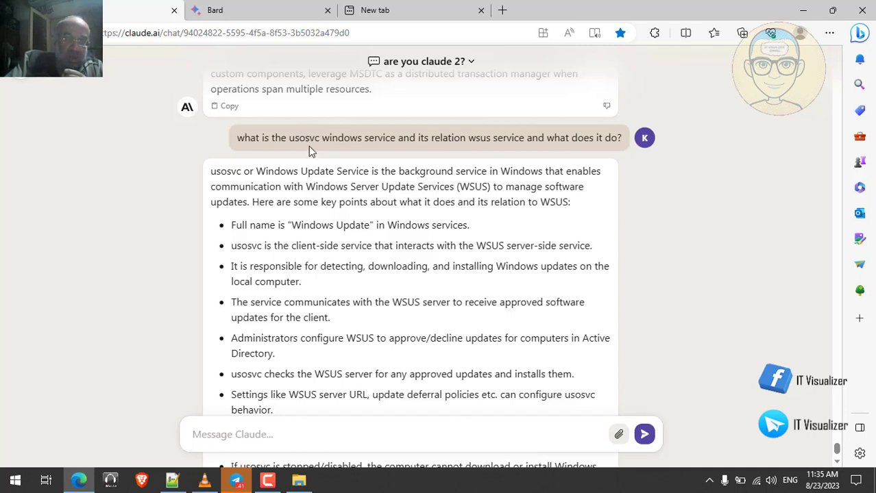
left_click(205, 480)
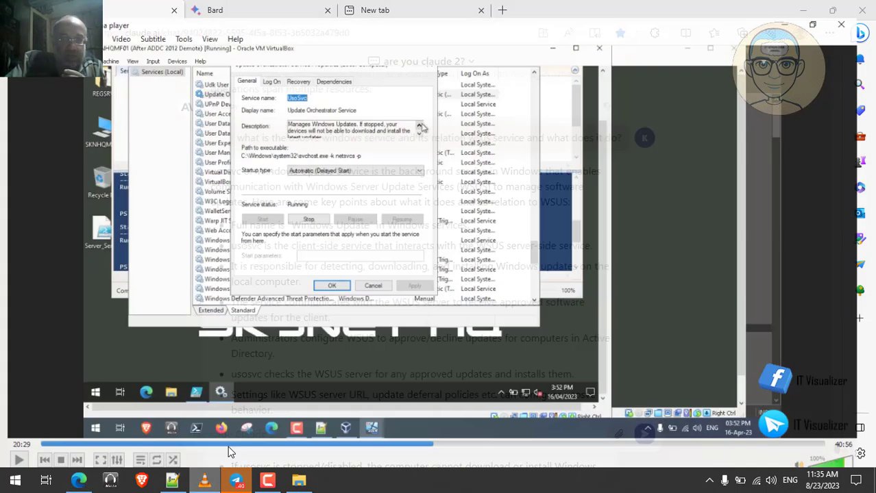
double_click(316, 309)
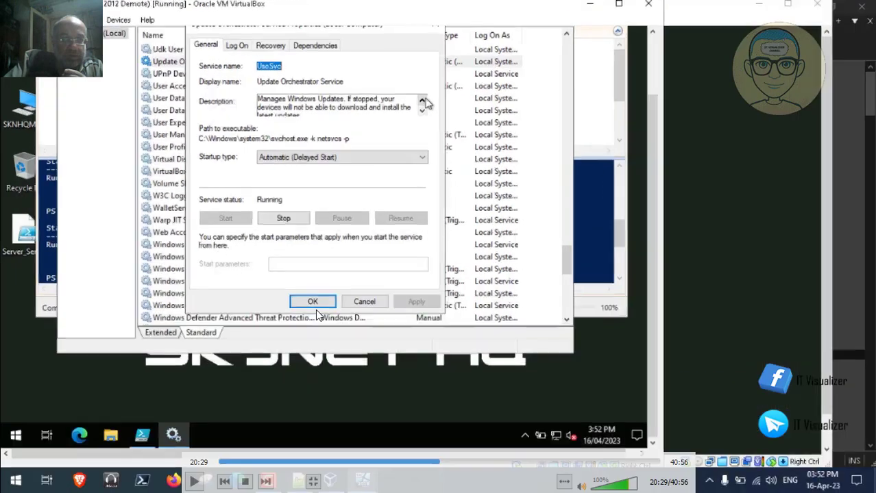
left_click(195, 482)
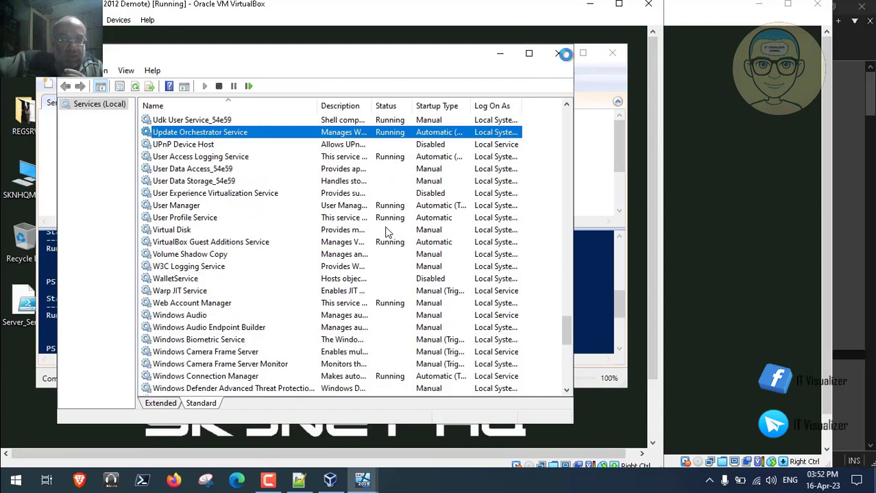
mouse_move(377, 348)
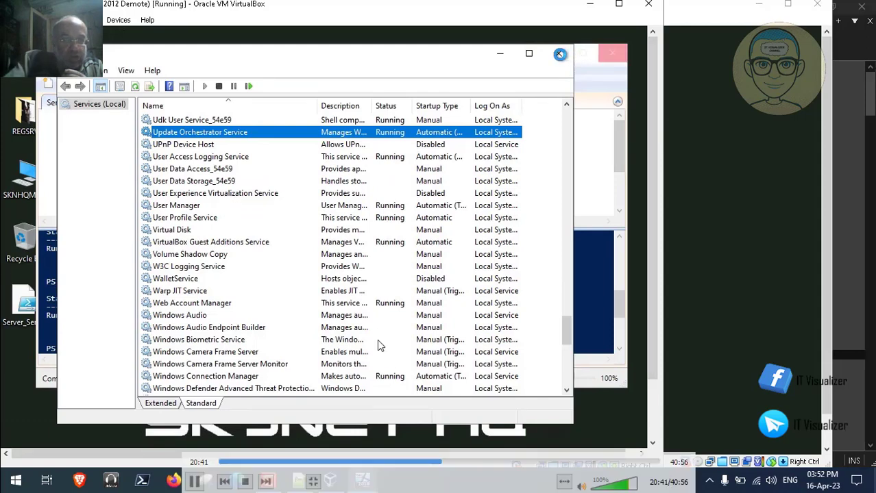
Pause the tutorial on the PowerShell ISE services script, then resume playback.
left_click(194, 481)
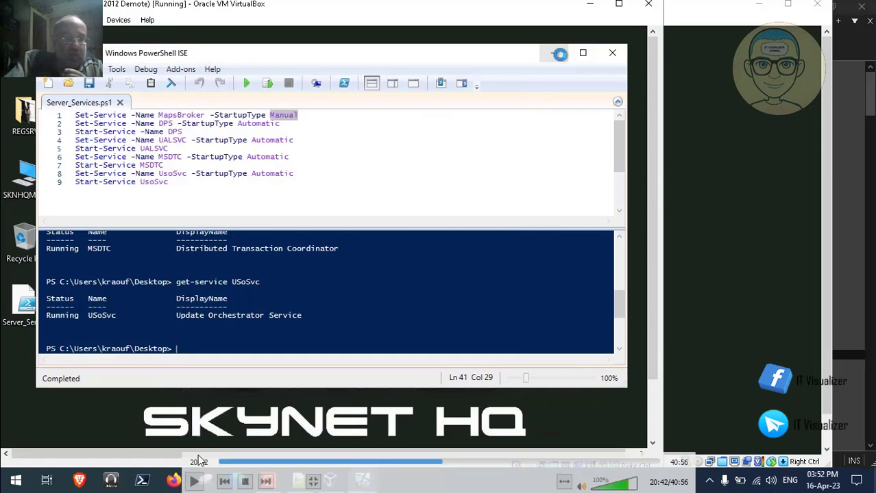
left_click(194, 482)
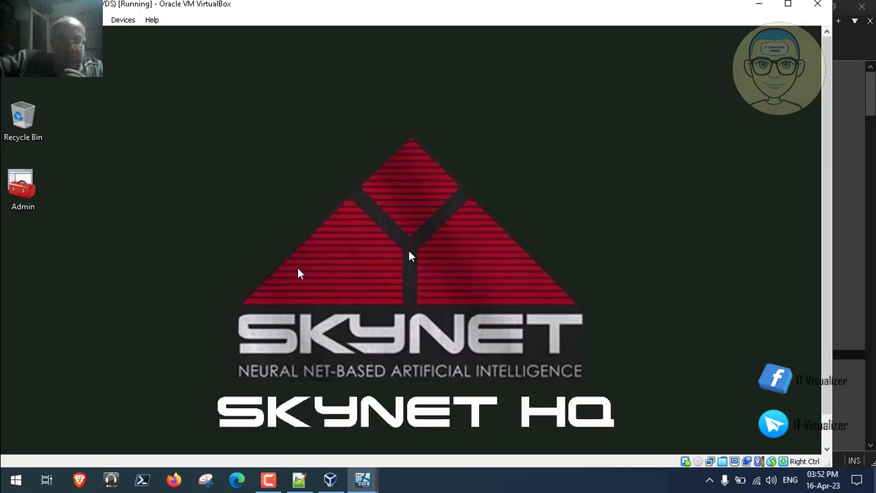
Jump the tutorial from 21:09 to 21:23, where the Steps.txt lab notes appear.
mouse_move(825, 435)
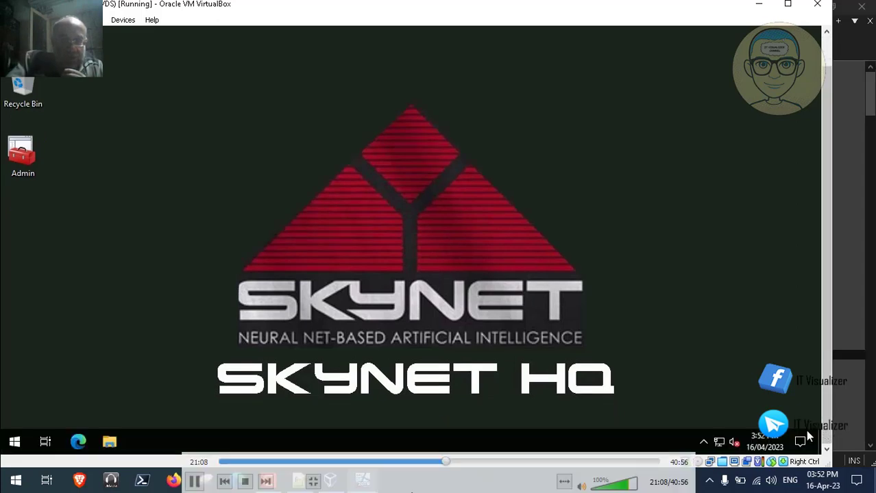
left_click(450, 464)
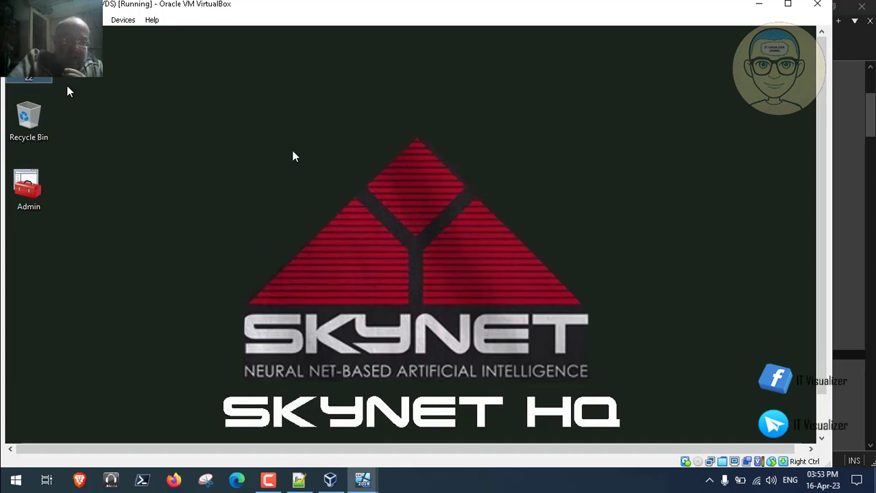
mouse_move(258, 218)
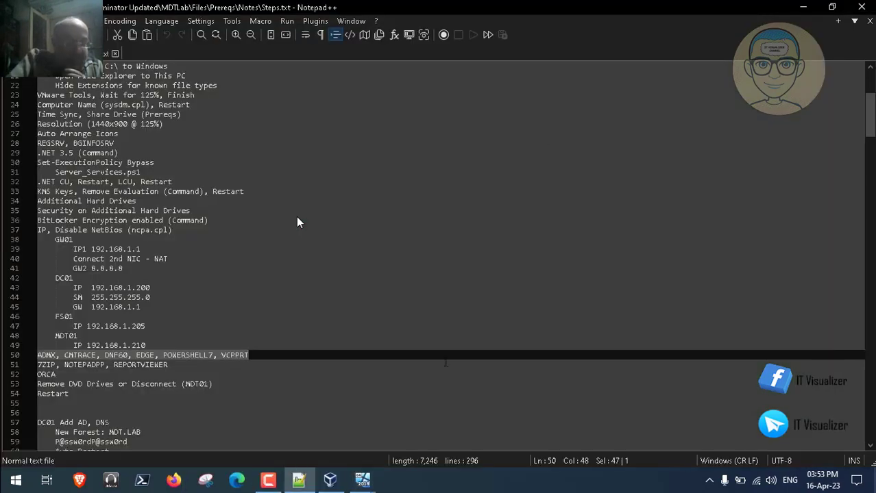
Pause the video, leave full screen, and bring Steps.txt in Notepad++ to the front.
mouse_move(197, 265)
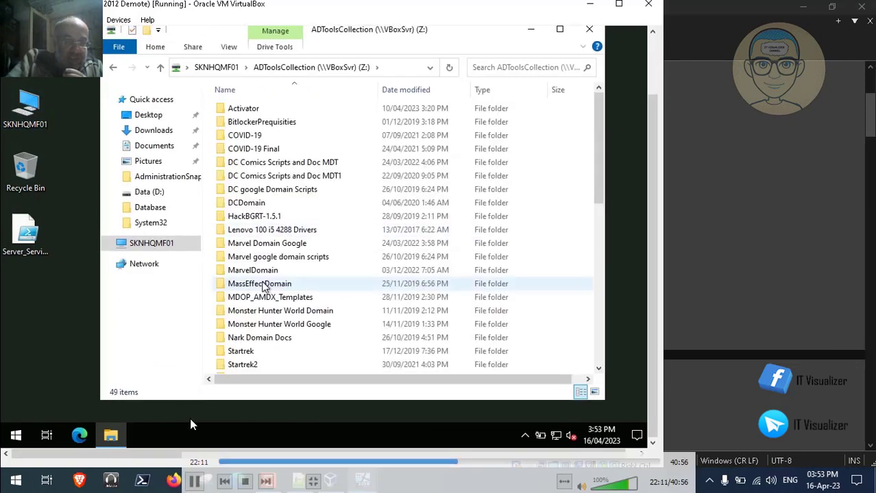
left_click(197, 482)
key("Escape")
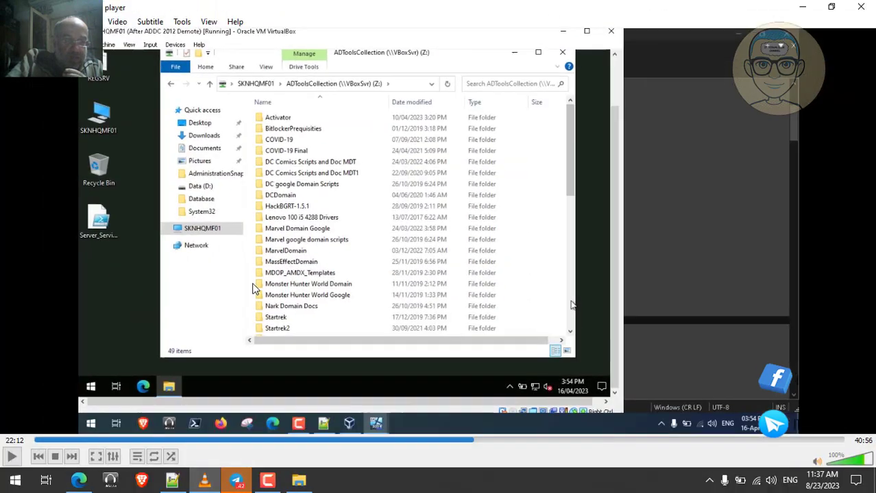
left_click(175, 482)
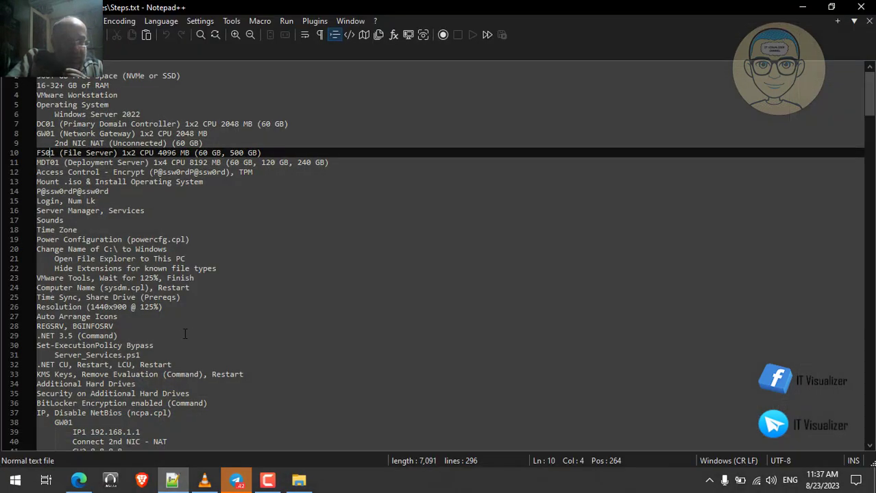
left_click(99, 268)
key("Down")
key("Down")
key("Down")
key("Down")
key("Down")
key("Down")
key("Down")
key("Down")
key("Down")
key("Down")
key("Down")
key("Down")
key("Down")
key("Down")
key("Down")
key("Down")
key("Down")
key("Down")
key("Down")
key("Down")
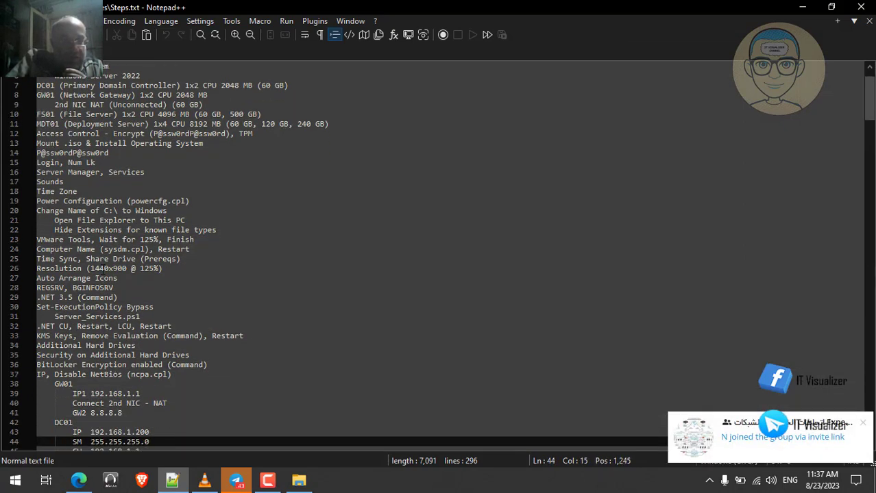
key("Down")
key("Down")
key("Down")
key("Down")
key("Down")
key("Down")
key("Down")
key("Down")
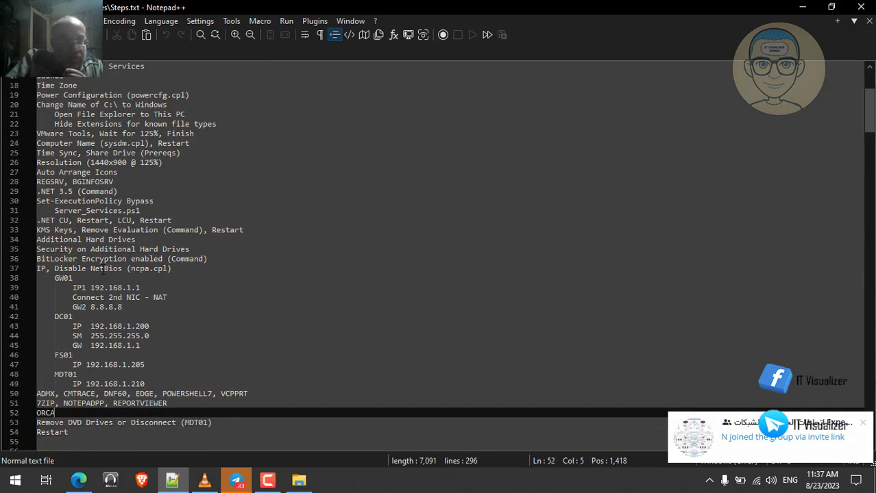
key("Up")
key("Up")
key("Up")
key("Up")
key("Up")
key("Up")
key("Up")
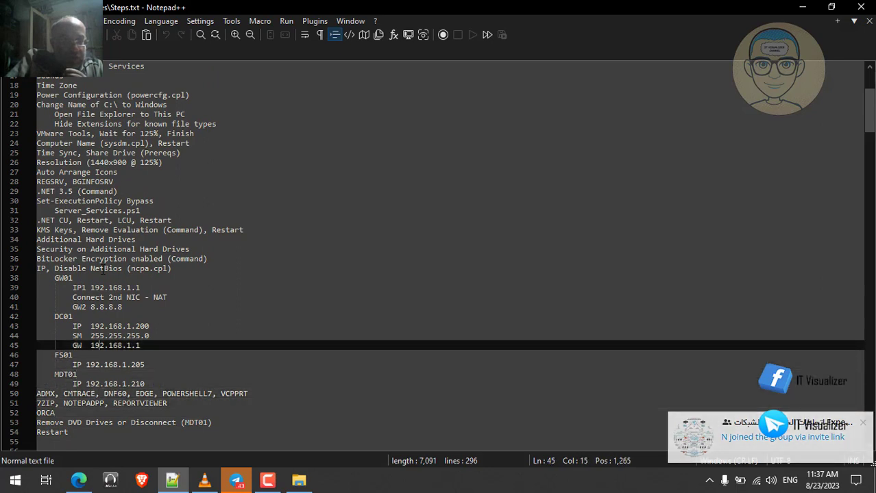
key("Down")
key("Down")
key("Down")
key("Down")
key("Down")
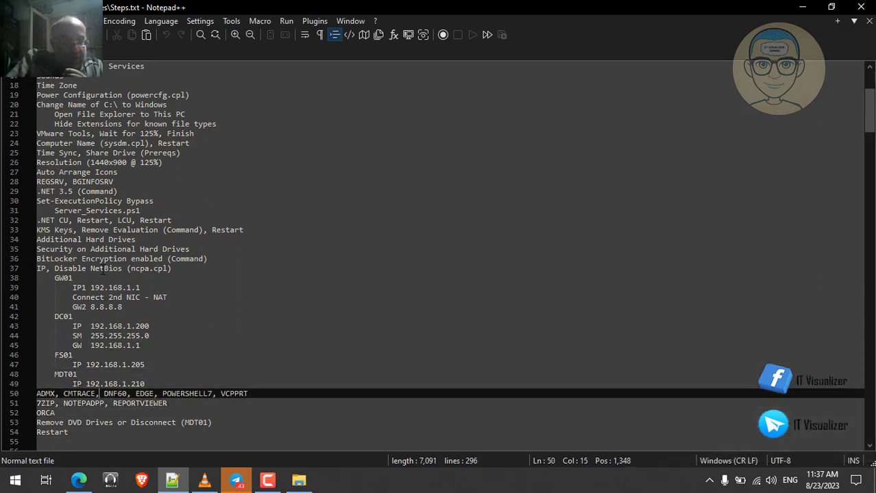
key("Up")
key("Up")
key("Up")
key("Down")
key("Down")
key("Down")
key("Up")
key("Up")
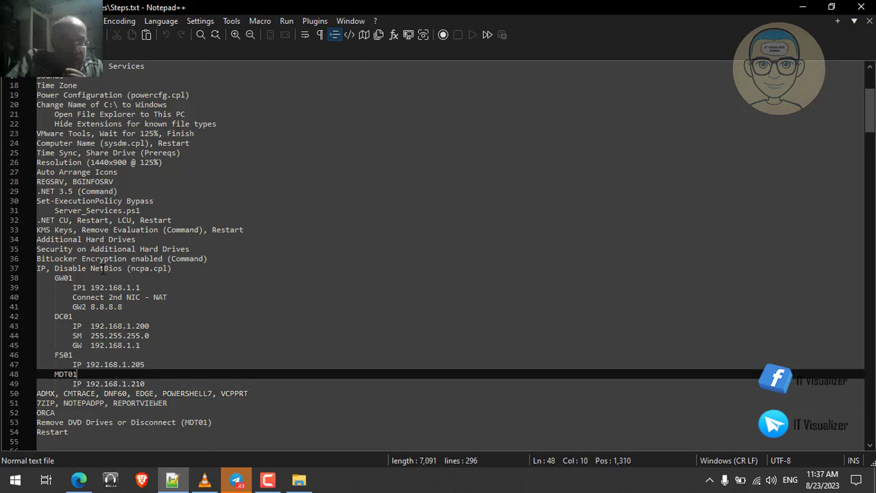
key("Down")
key("Down")
key("Down")
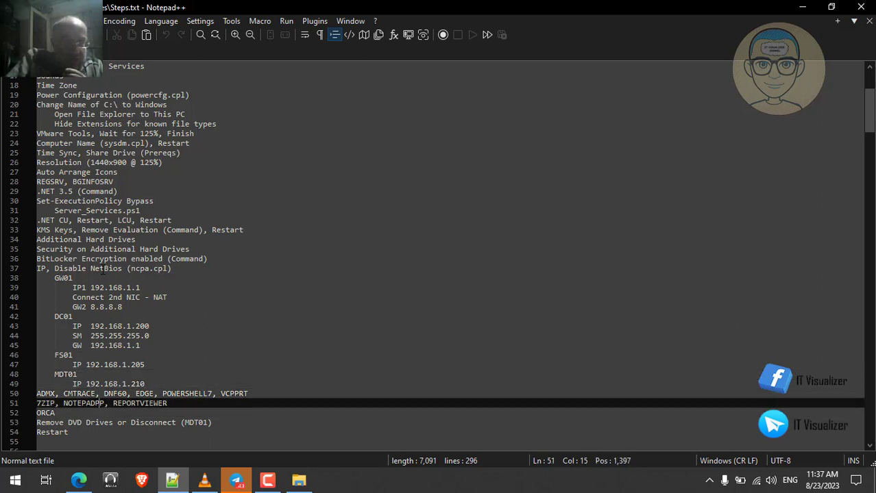
key("Up")
key("Down")
key("Up")
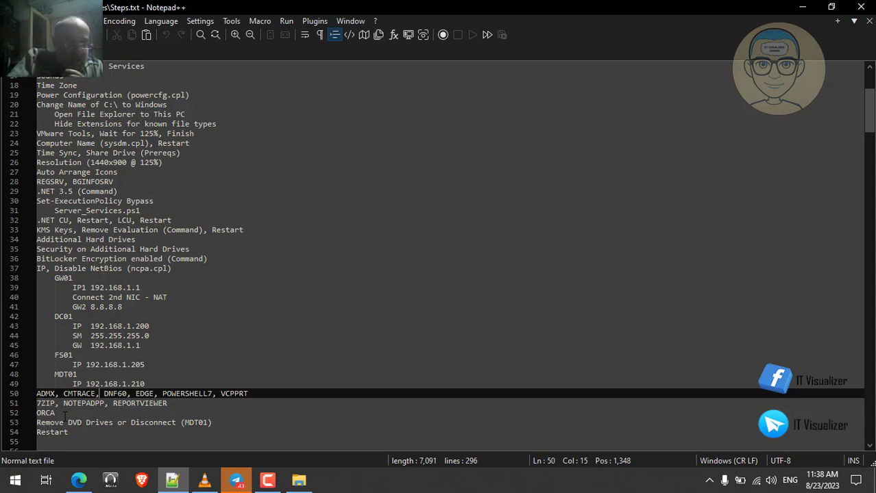
Resume the tutorial full screen as it opens the MDTLab\Files\Prereqs\Tools\Capture folder.
left_click(204, 482)
key("f")
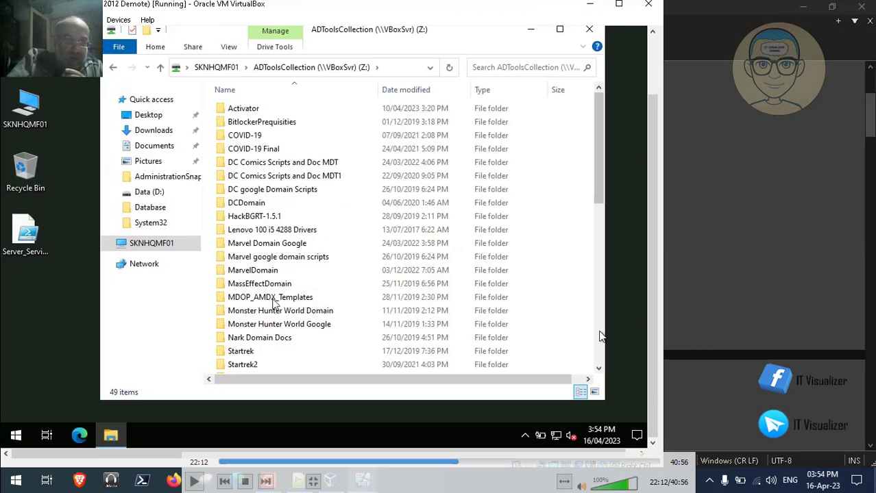
left_click(203, 478)
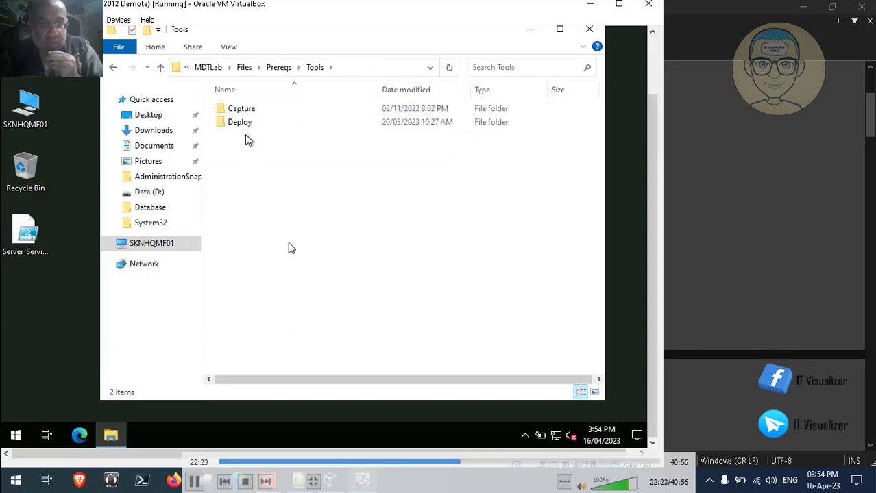
double_click(231, 429)
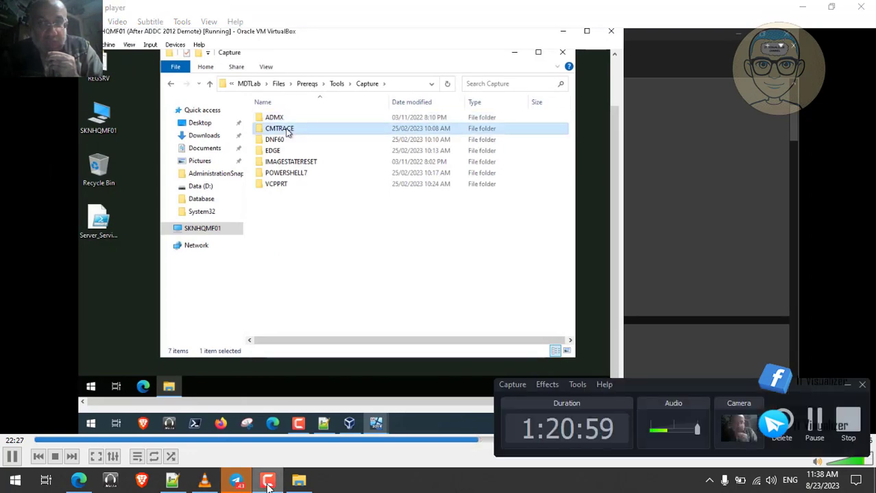
double_click(364, 215)
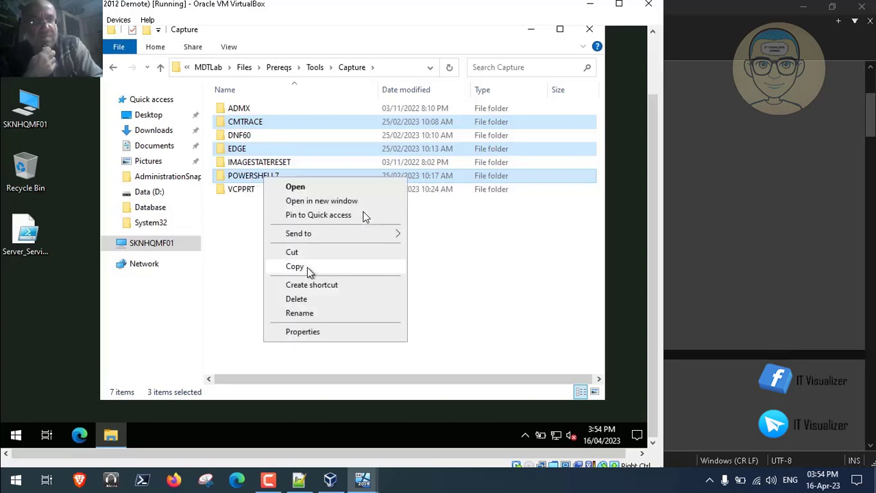
left_click(306, 266)
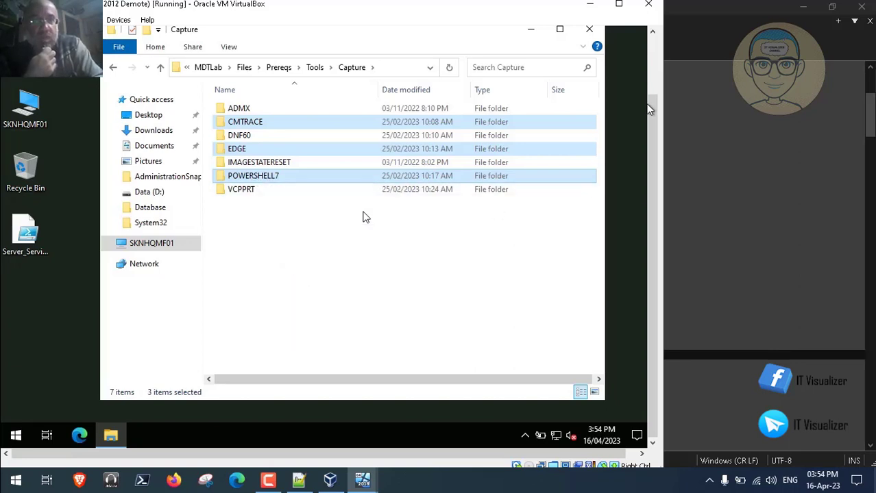
left_click(651, 71)
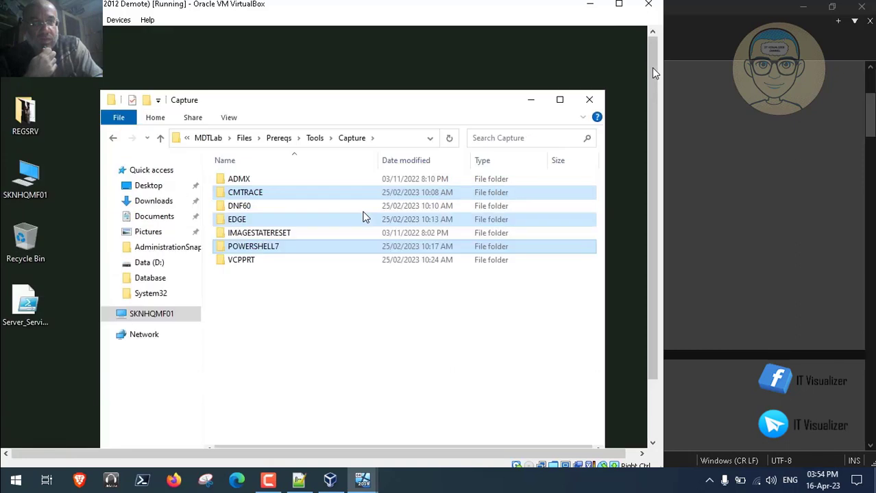
Copy the CMTRACE folder from Capture onto the member server desktop beside POWERSHELL7.
left_click(588, 101)
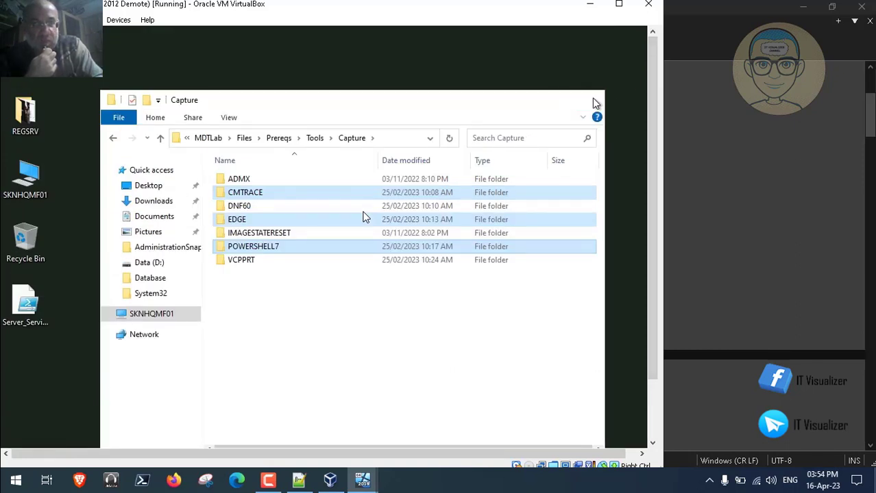
right_click(282, 101)
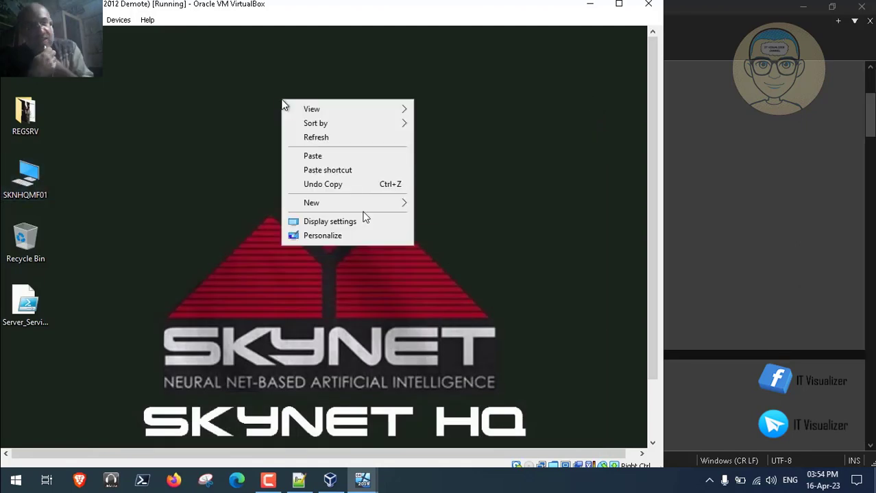
left_click(317, 157)
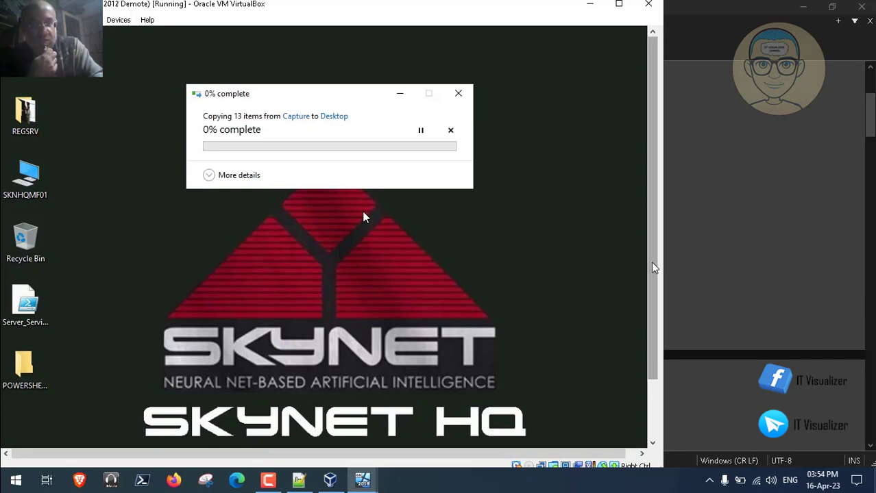
left_click_drag(655, 268, 649, 354)
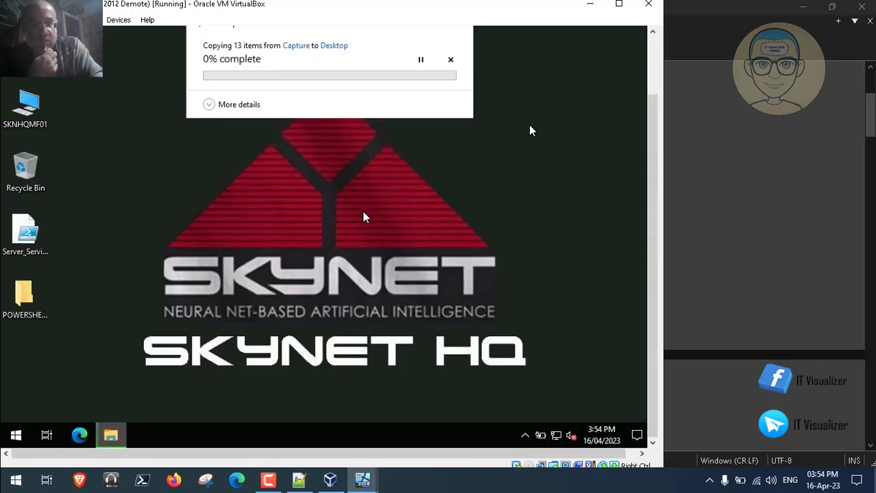
left_click(588, 8)
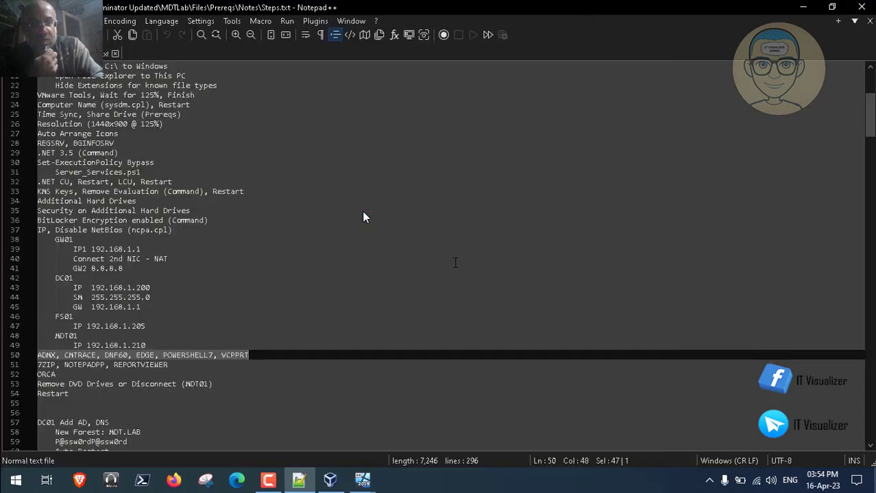
mouse_move(366, 482)
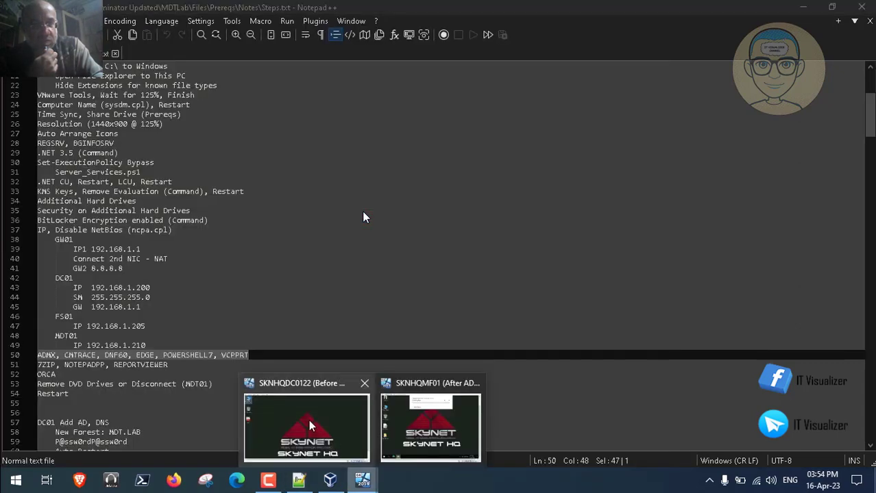
left_click(429, 426)
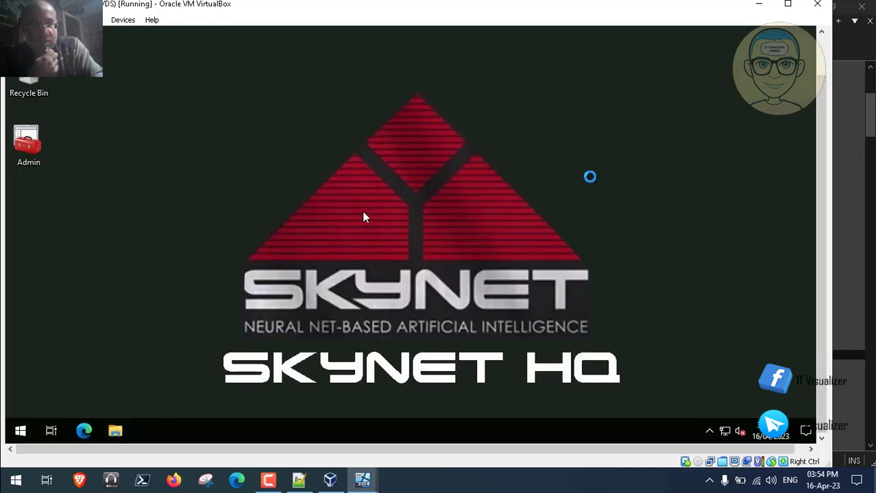
Minimize the VM to check the Steps notes, then restore the SKNHQMF01 window.
left_click(754, 11)
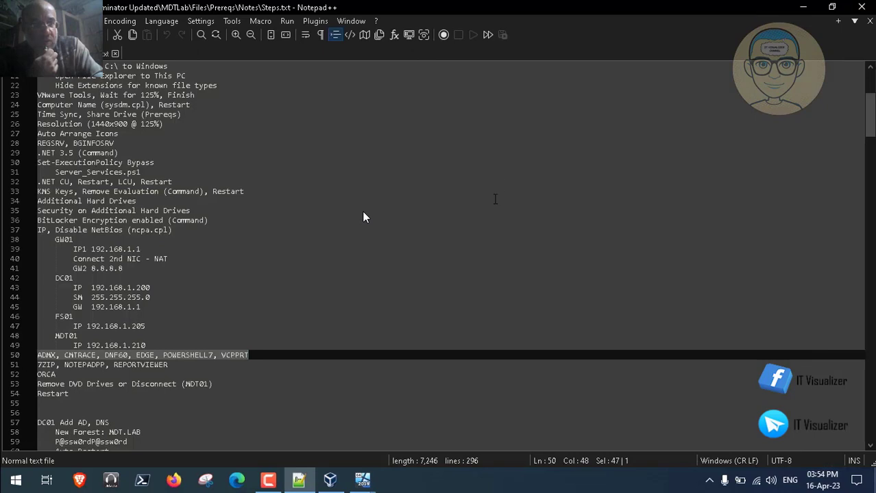
mouse_move(364, 484)
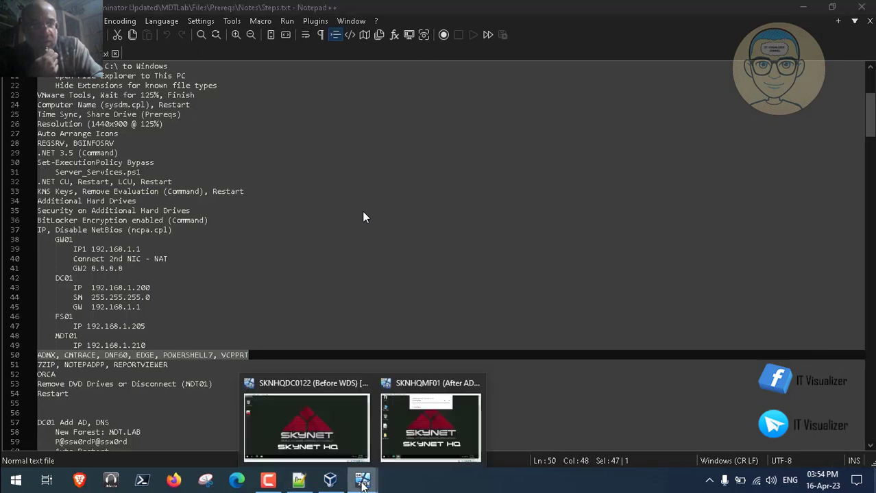
left_click(434, 420)
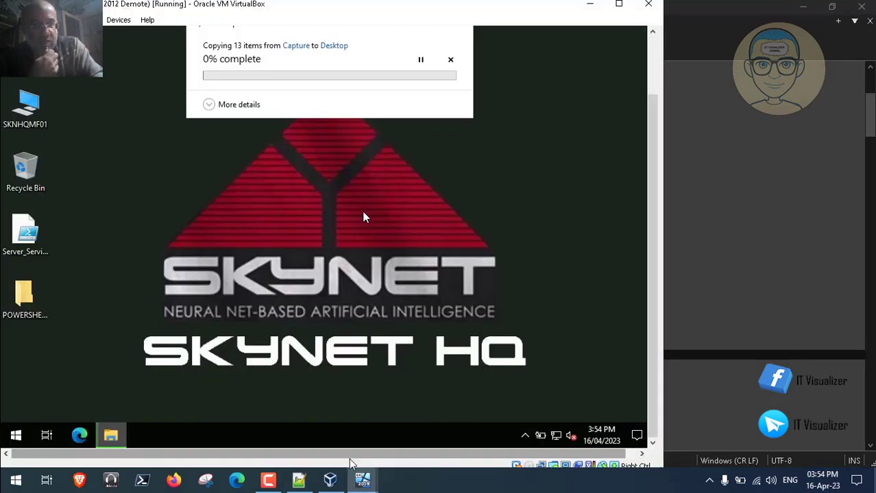
left_click(268, 481)
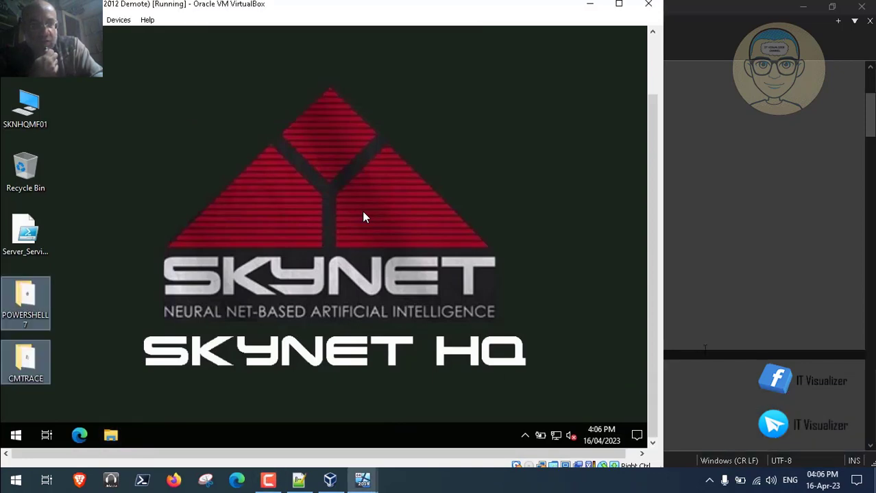
Open the CMTRACE folder and permanently delete MEM_Configmgr_2203.exe.
left_click_drag(651, 357, 651, 380)
left_click(98, 339)
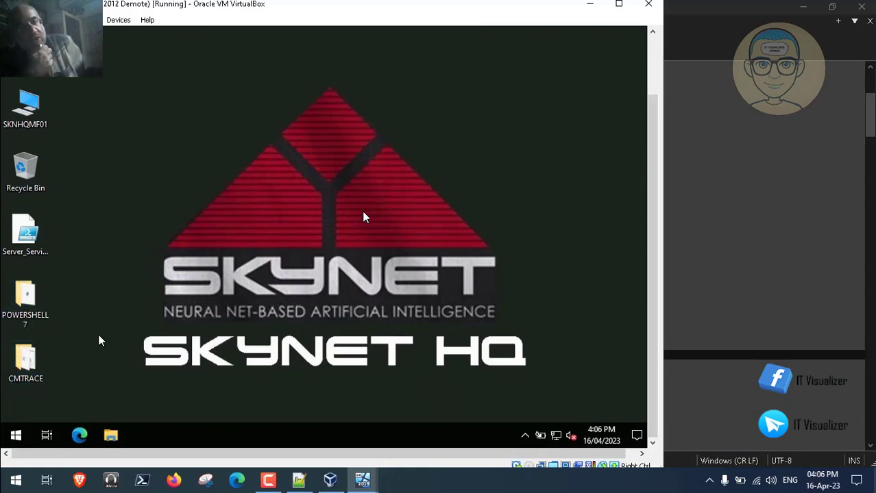
double_click(27, 359)
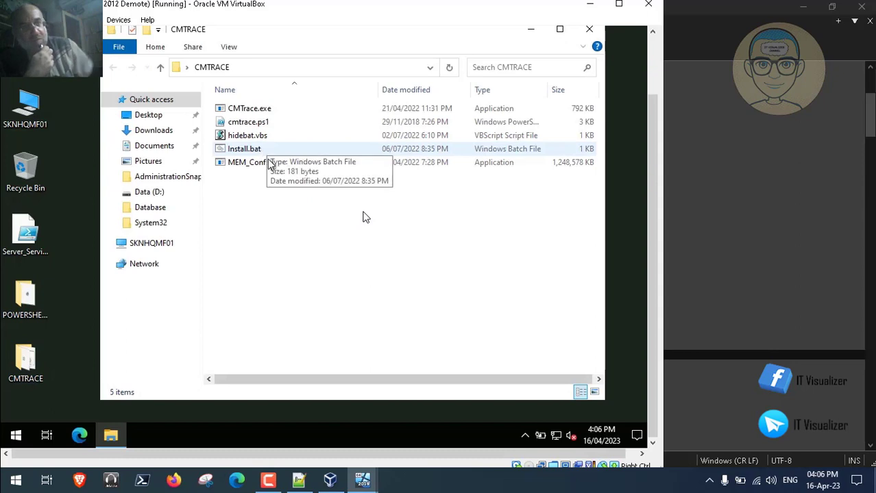
left_click(270, 165)
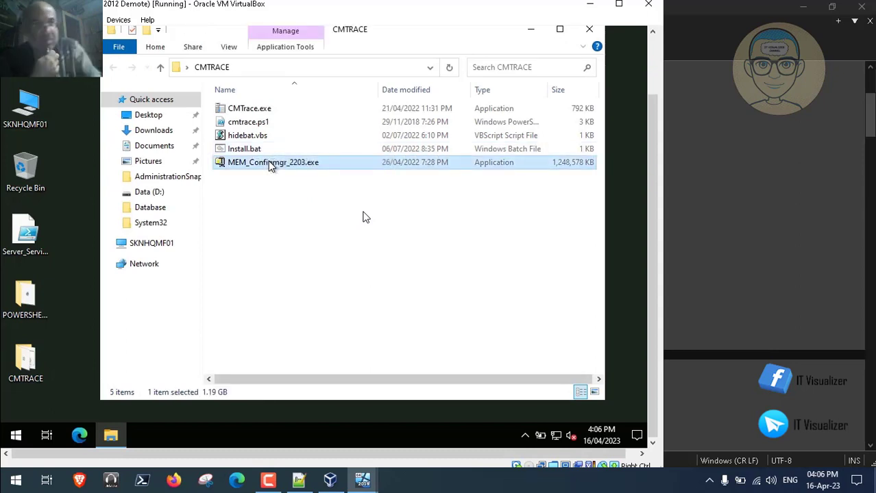
key("shift+Delete")
left_click(389, 247)
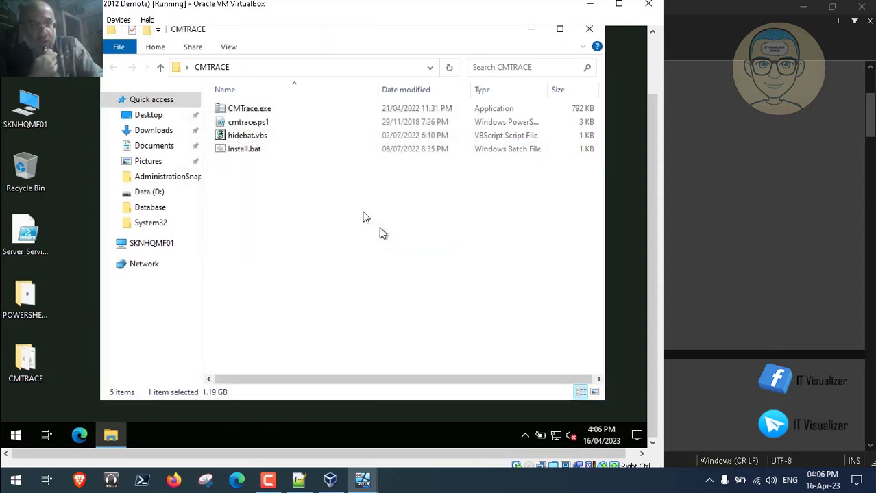
Review Install.bat in Notepad, then run it as administrator to install CMTrace into C:\Windows\CCM.
right_click(245, 152)
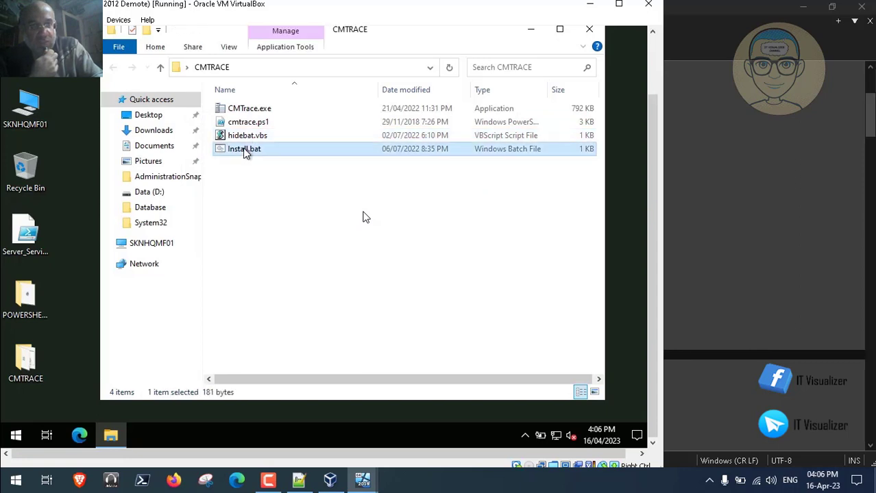
left_click(272, 172)
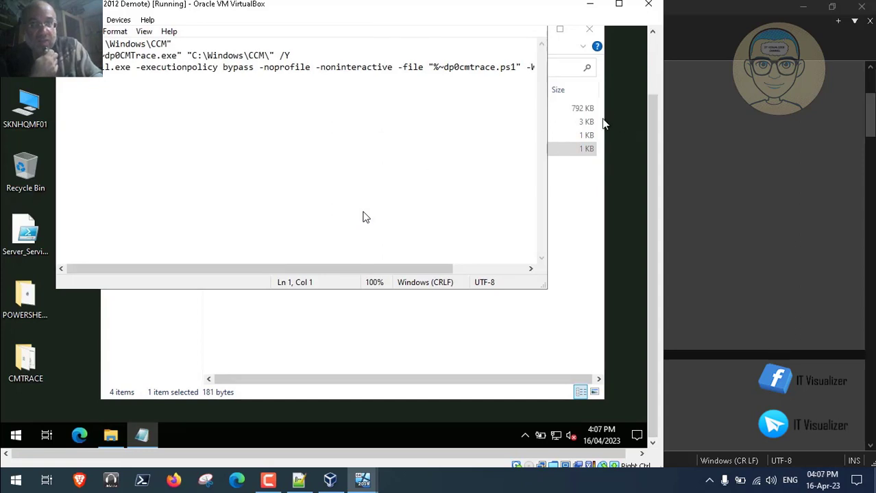
left_click_drag(386, 269, 318, 260)
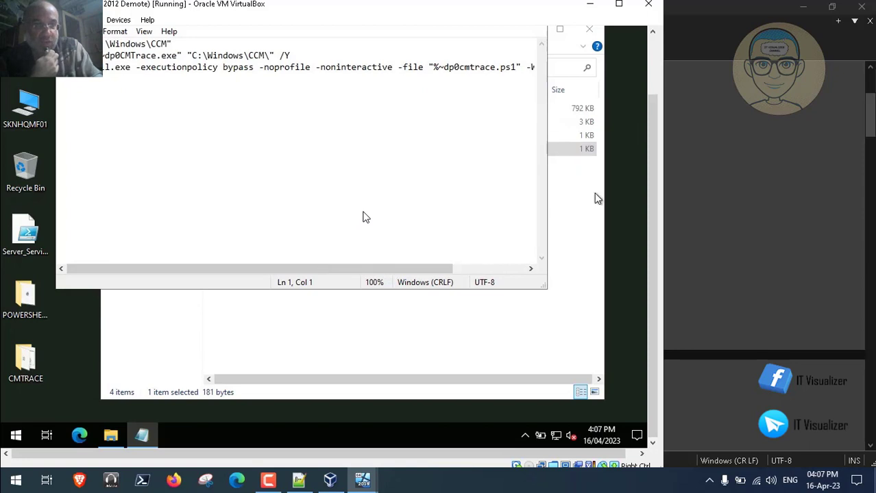
left_click_drag(647, 212, 652, 180)
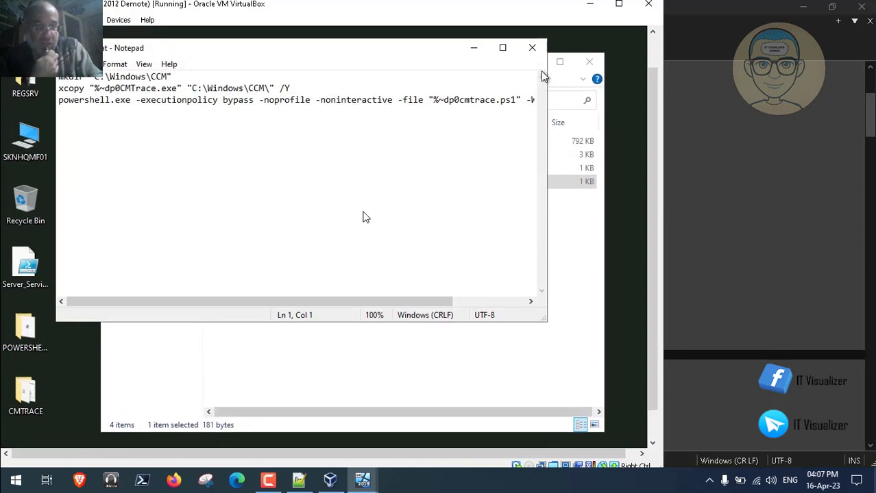
left_click(534, 46)
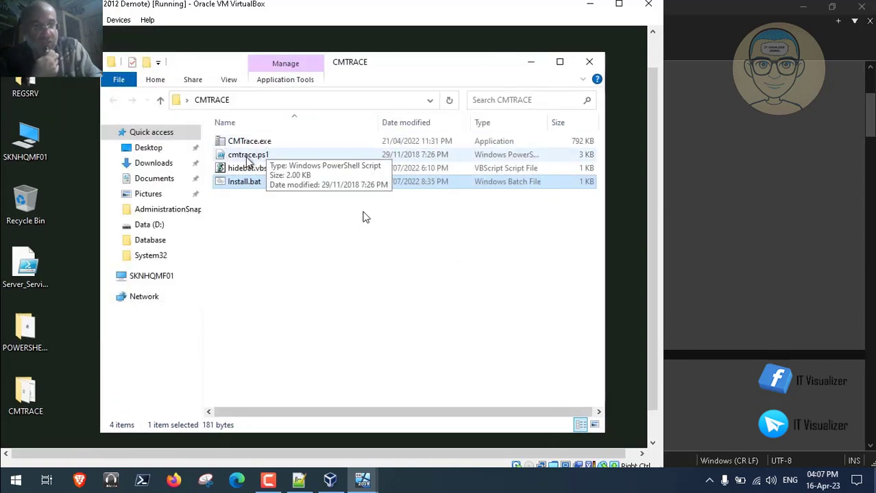
right_click(240, 183)
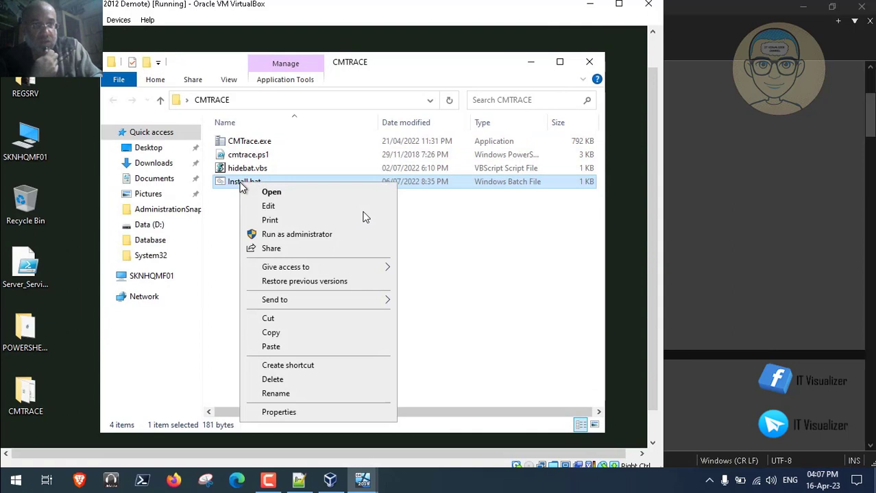
left_click(287, 236)
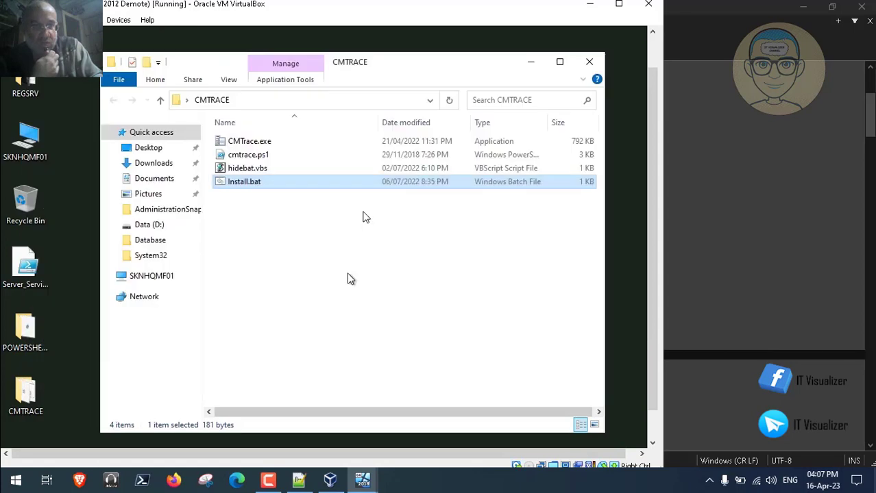
Close CMTRACE and launch PowerShell-7.3.3-win-x64.msi from the desktop POWERSHELL 7 folder.
left_click(591, 63)
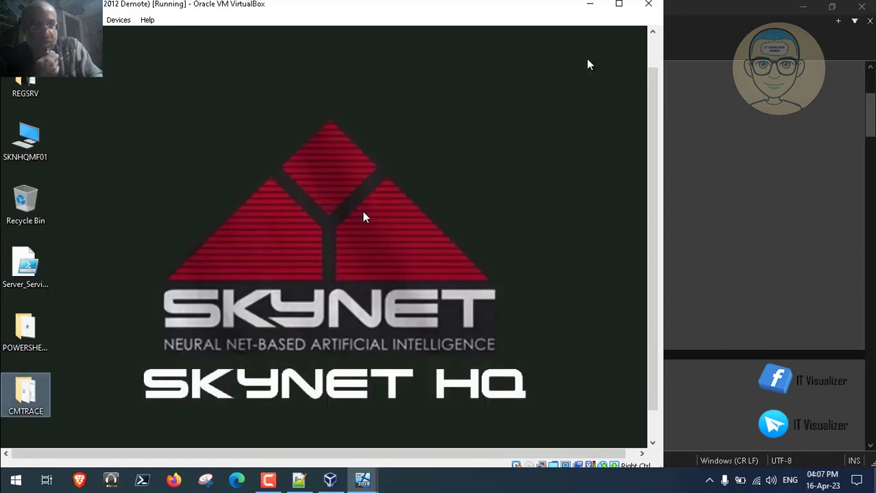
double_click(27, 326)
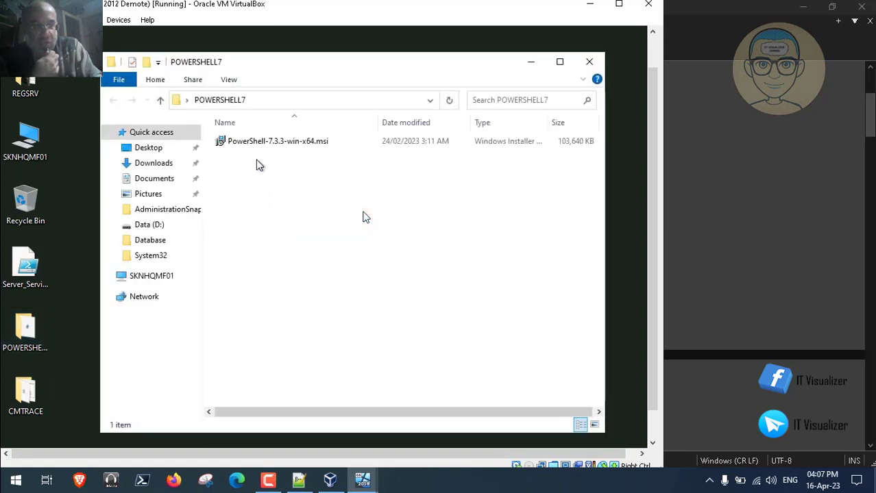
double_click(254, 142)
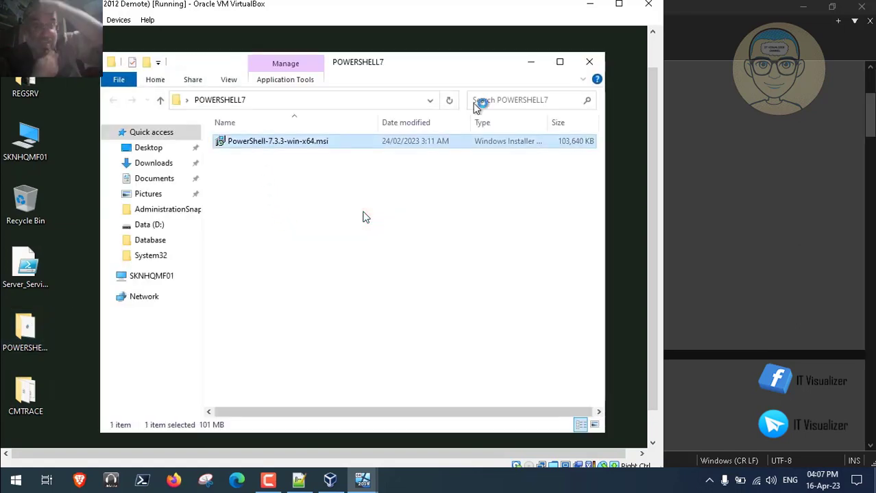
left_click(590, 63)
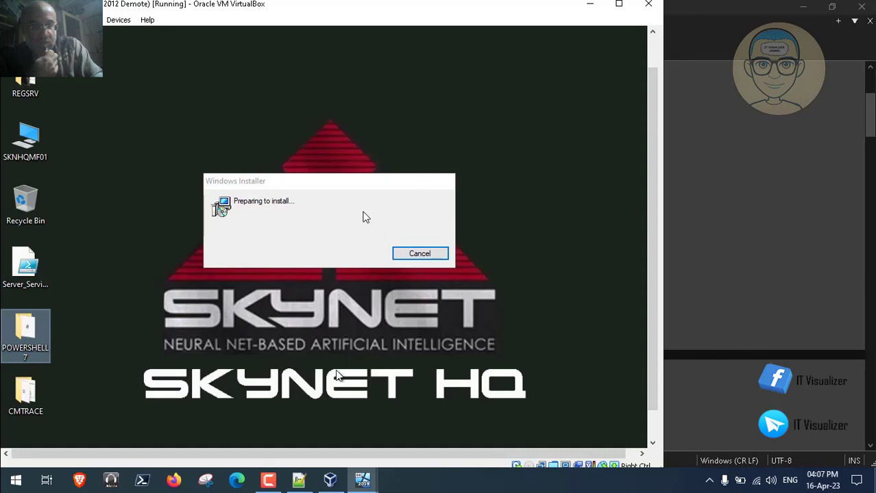
Locate Terminator Updated on SKNHQDC0122's ADToolsCollection (Z:) share, then minimize the DC VM.
left_click(268, 480)
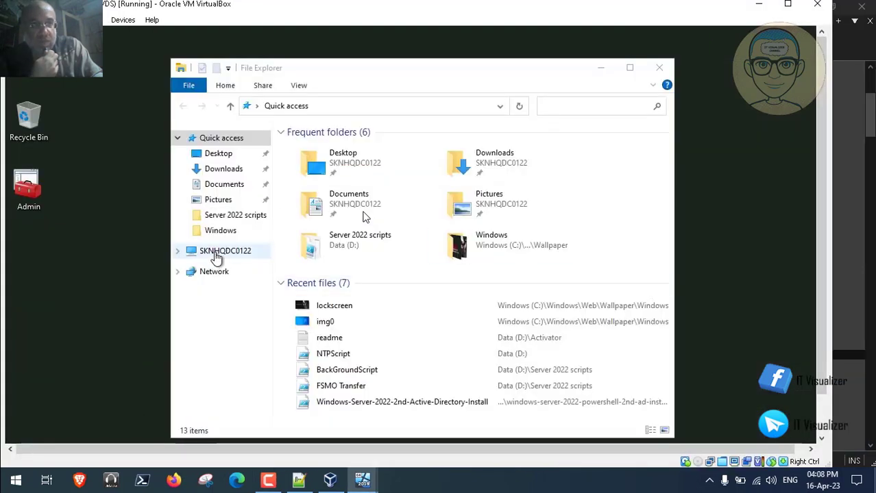
left_click(264, 251)
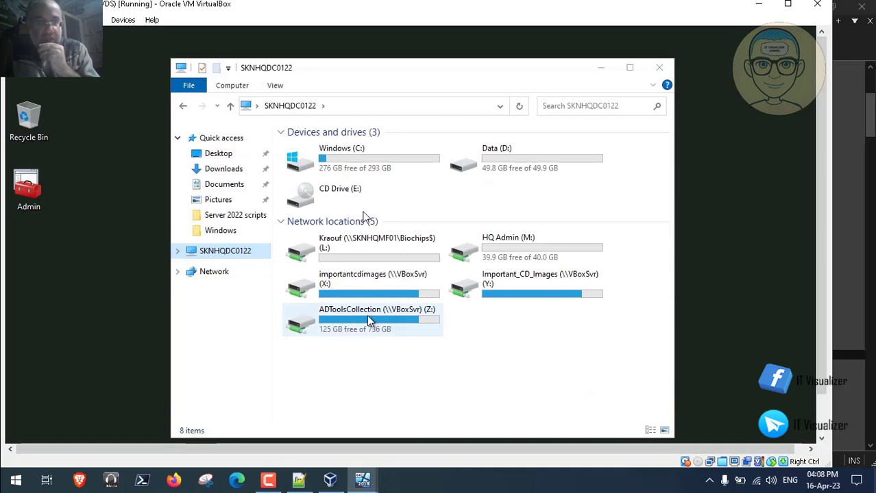
left_click(368, 321)
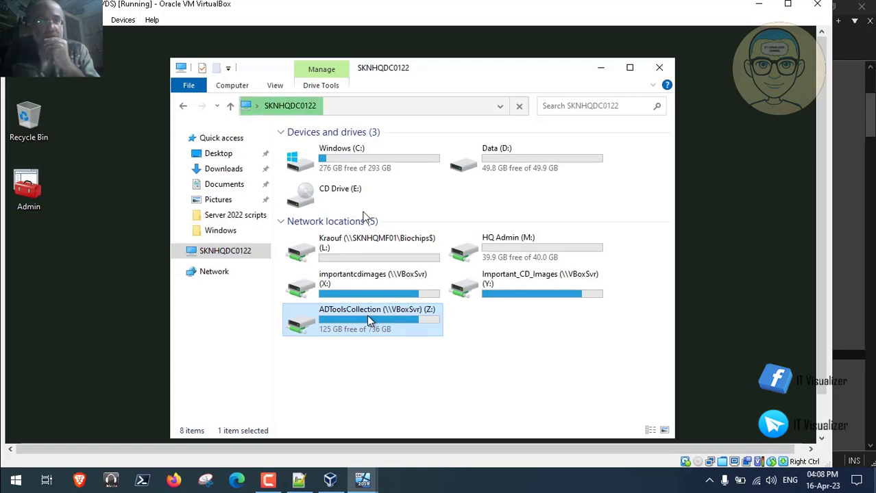
double_click(369, 320)
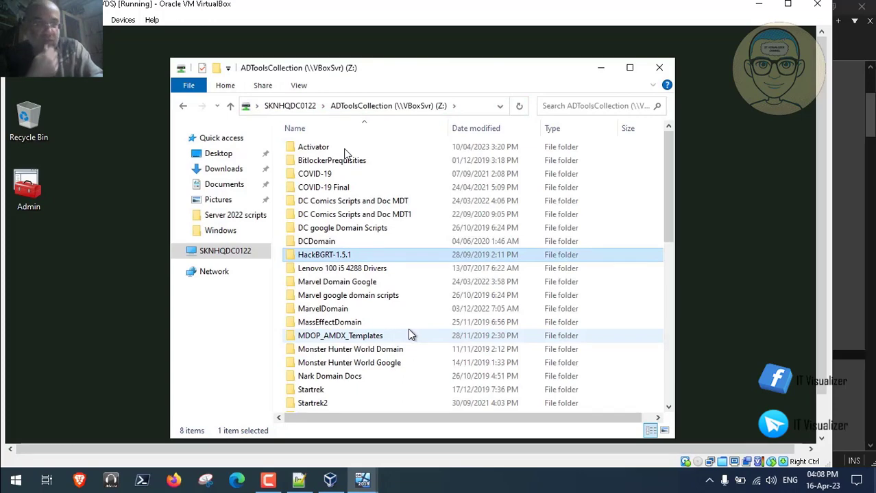
left_click(670, 405)
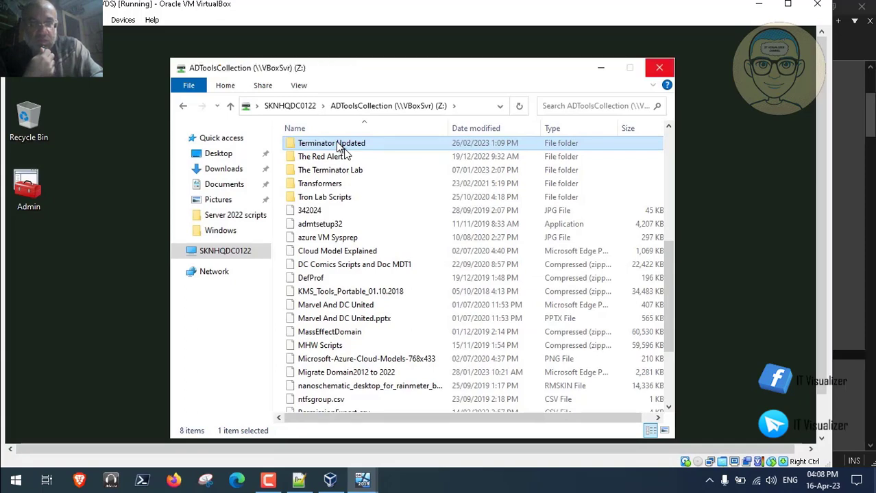
scroll(340, 149, "down", 3)
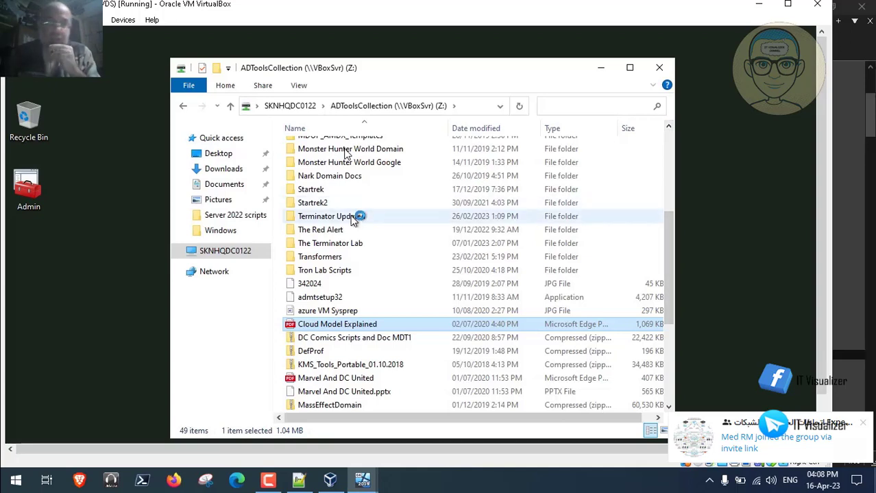
left_click(353, 218)
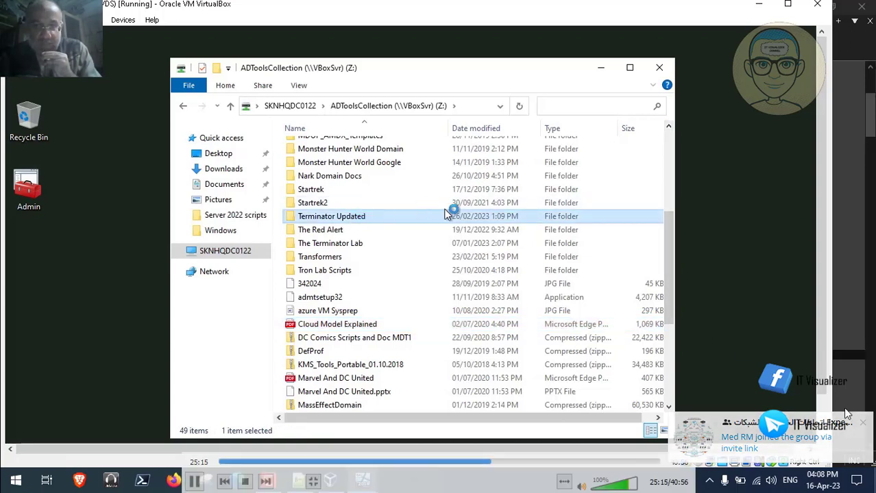
left_click(760, 5)
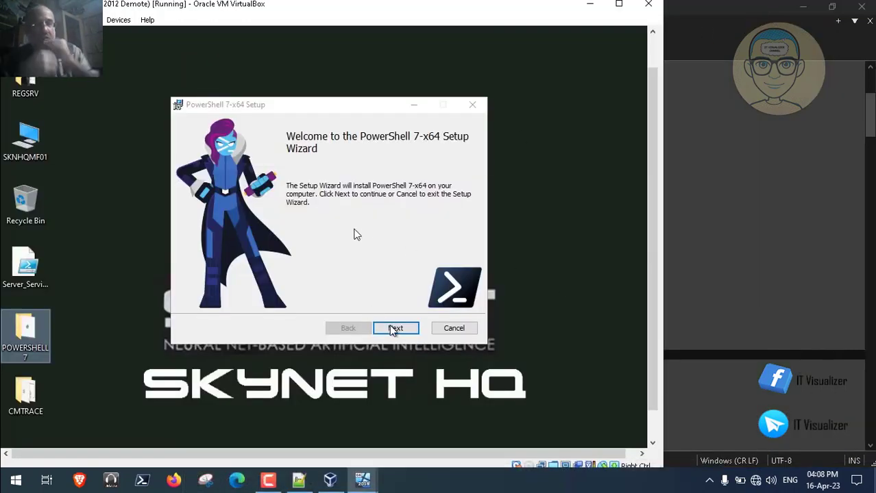
Move past the PowerShell 7 setup welcome page, keeping the default install folder.
left_click(354, 234)
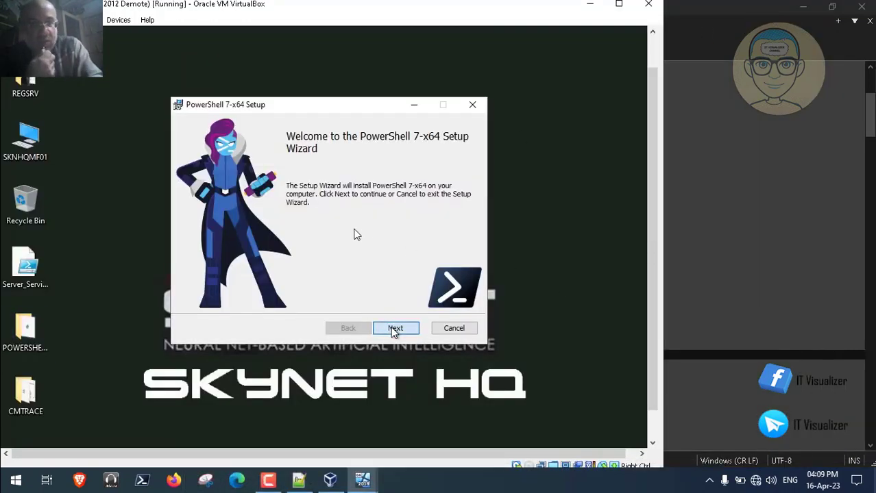
left_click(396, 329)
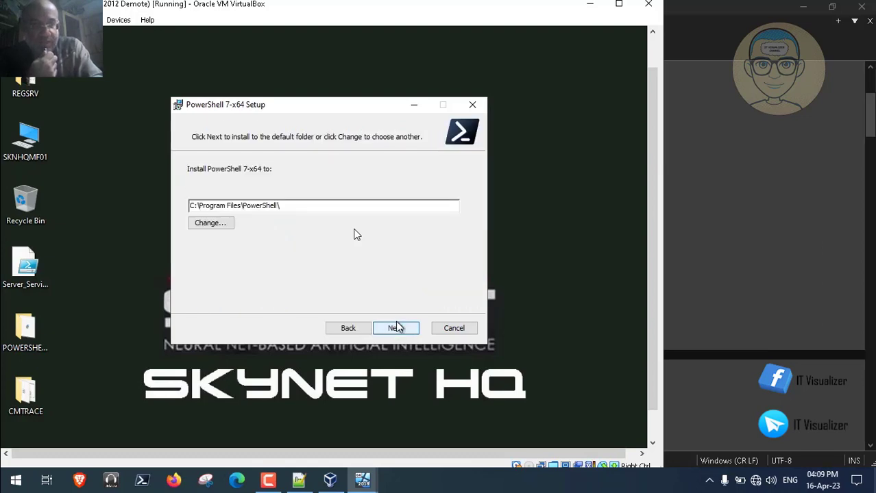
left_click(396, 328)
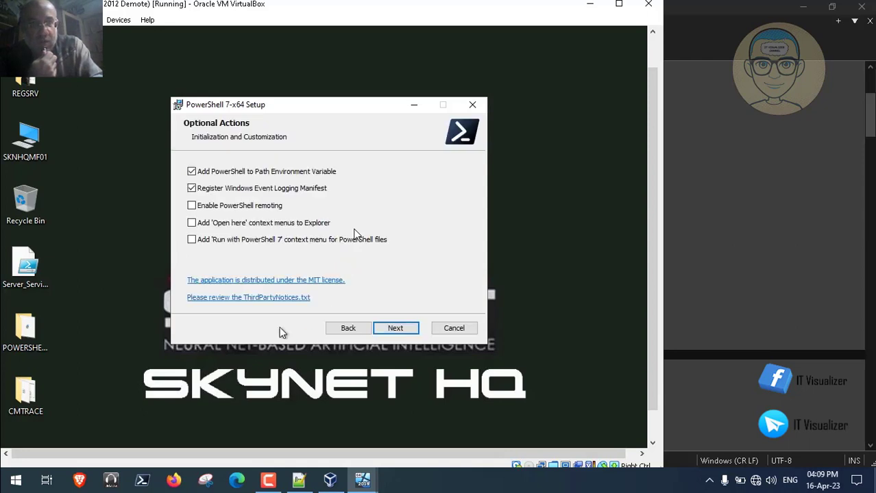
Enable remoting, Open here and Run with PowerShell 7, keep Microsoft Update, and install.
left_click(191, 207)
left_click(192, 223)
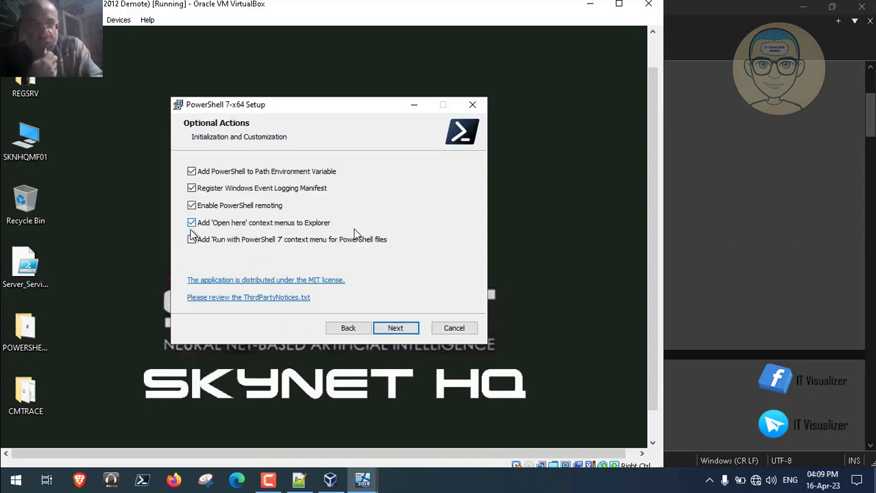
left_click(192, 239)
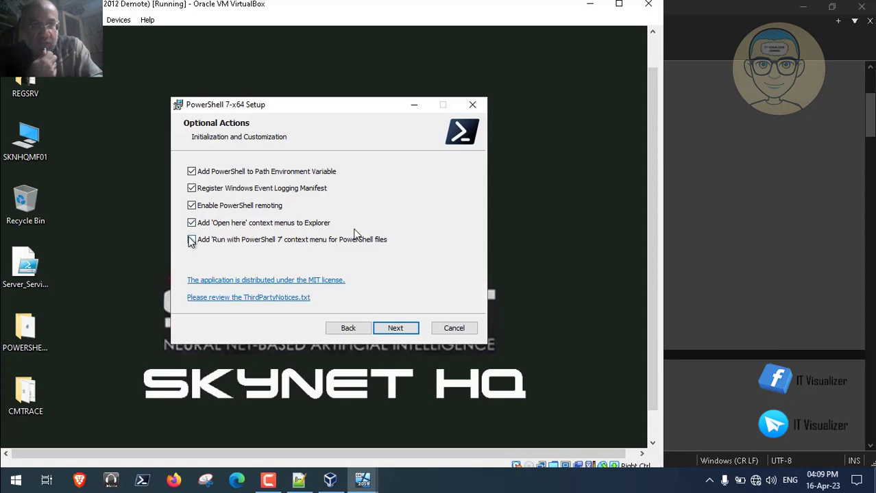
left_click(403, 329)
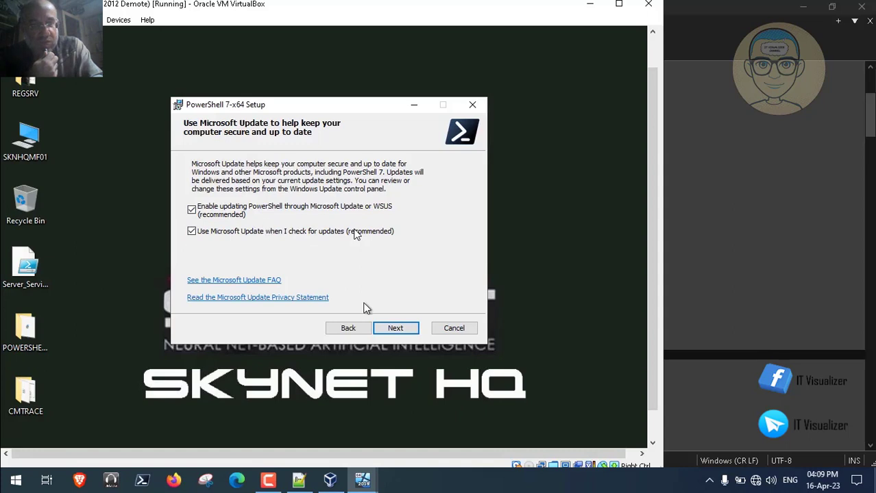
left_click(391, 329)
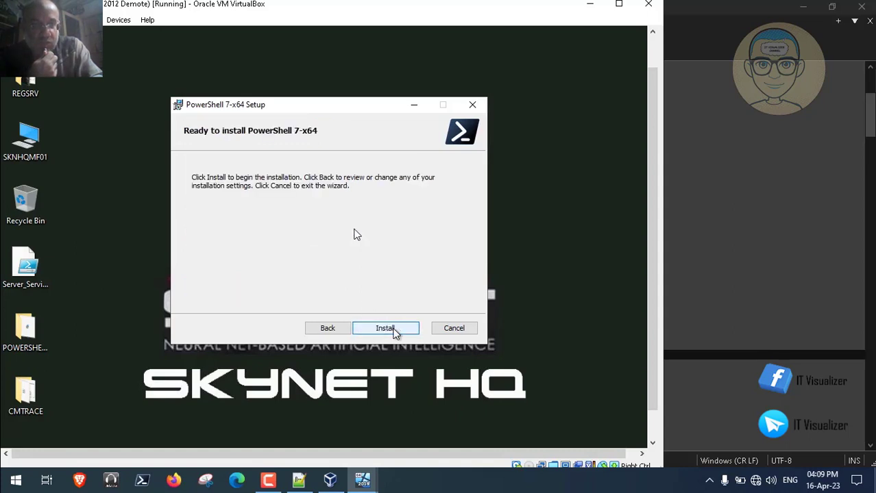
left_click(386, 329)
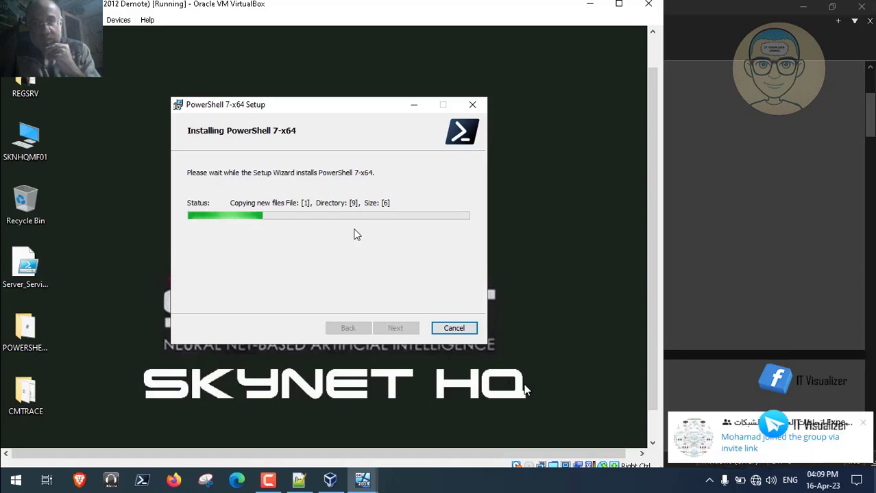
scroll(653, 437, "down", 1)
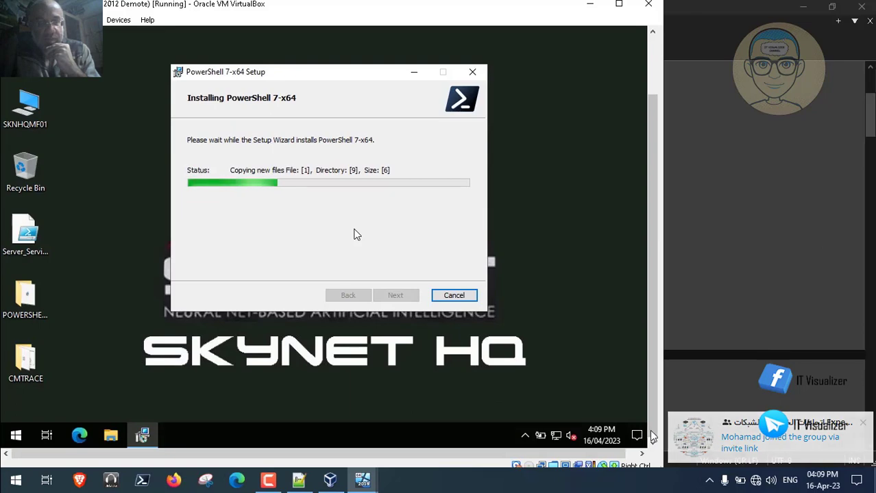
On SKNHQDC0122, open MDTLab\Files\Prereqs\Tools\Deploy and select BGINFOSRV and REGSRV.
mouse_move(365, 483)
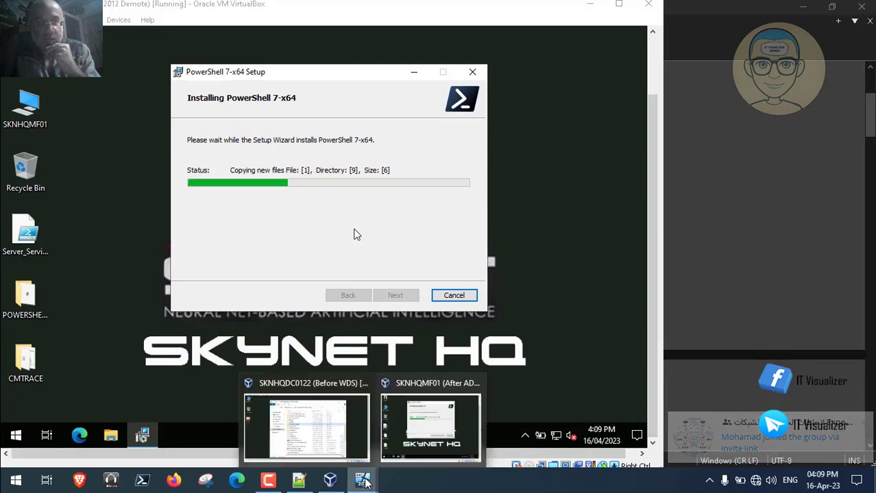
left_click(314, 428)
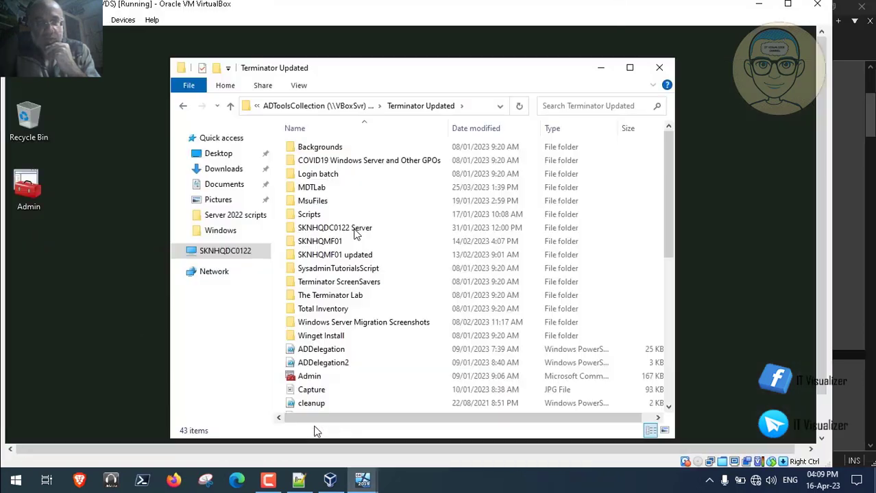
double_click(321, 187)
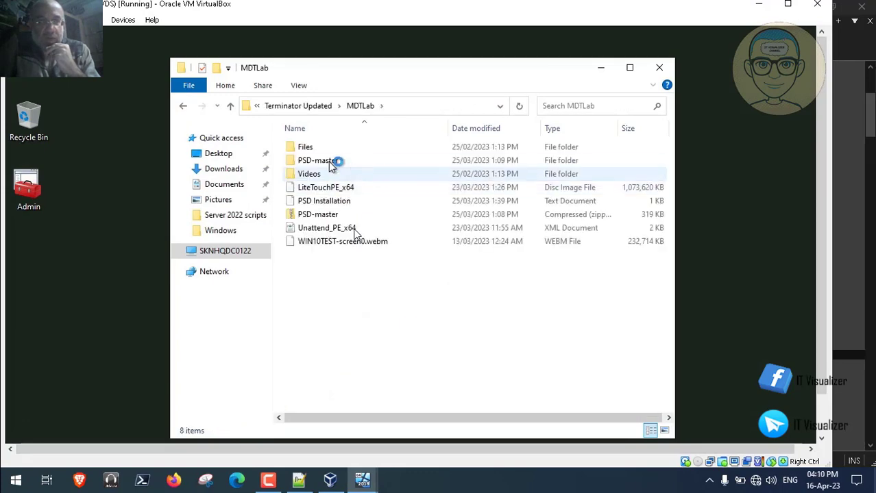
left_click(313, 149)
double_click(313, 150)
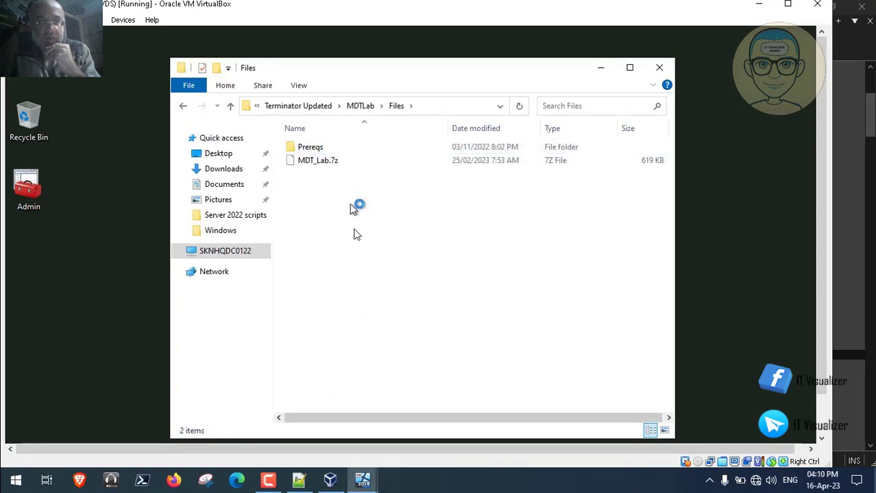
left_click(315, 151)
double_click(315, 149)
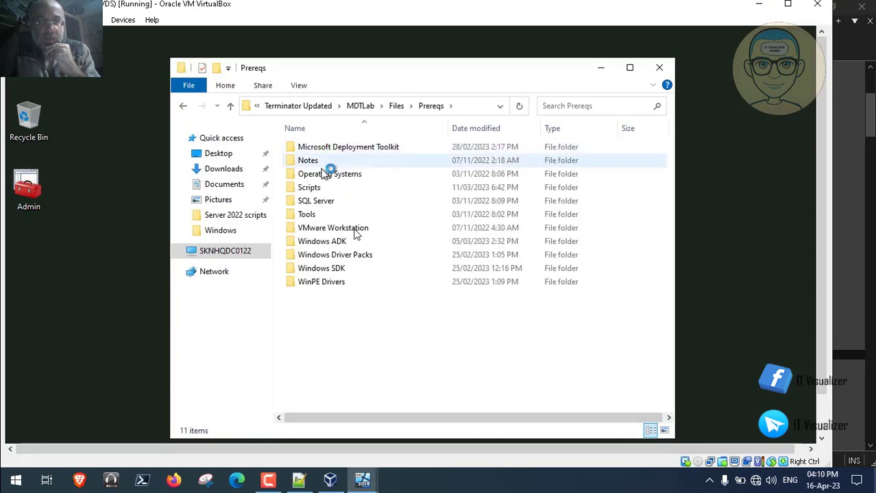
double_click(302, 216)
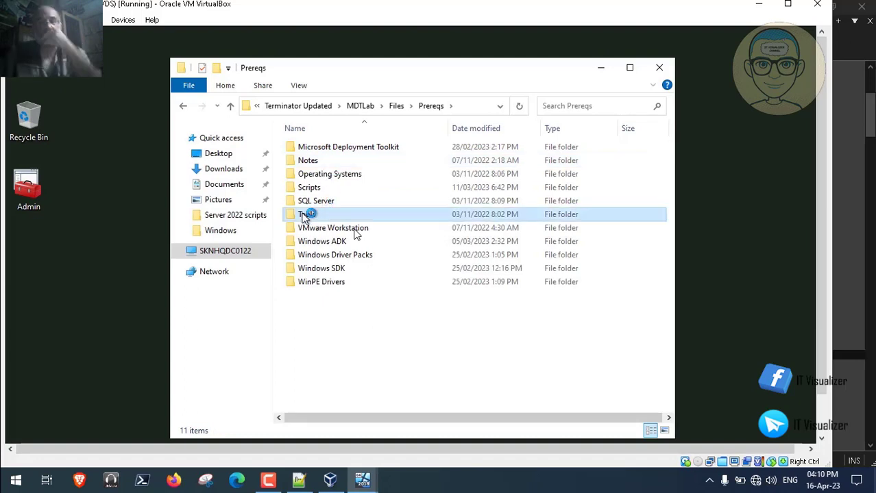
double_click(311, 162)
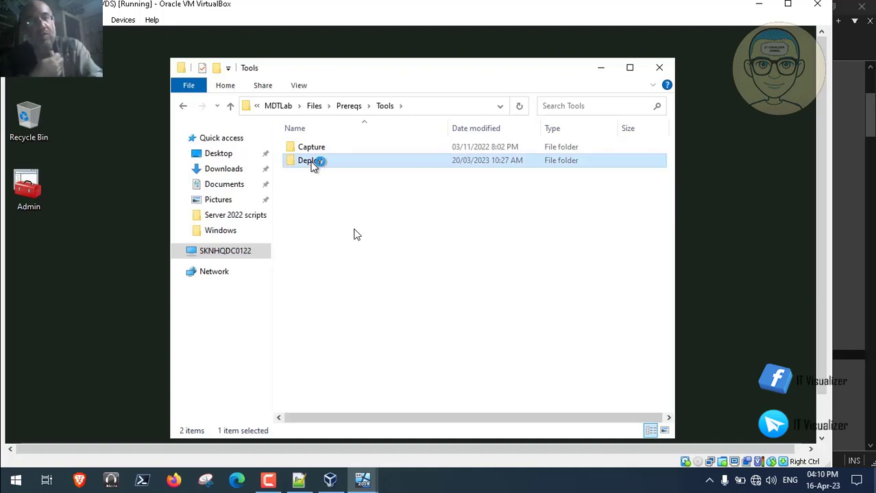
left_click(332, 176)
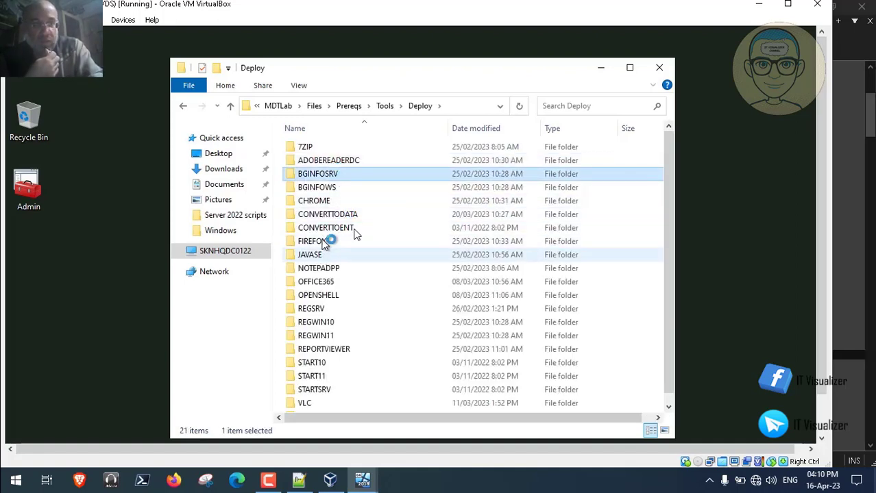
left_click(324, 310, "ctrl")
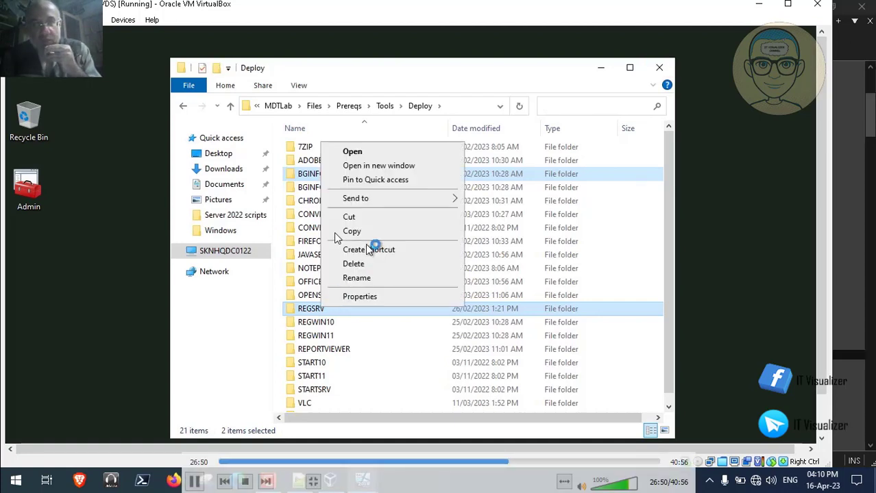
Copy the BGINFOSRV and REGSRV folders and bring Explorer back to This PC.
left_click(363, 233)
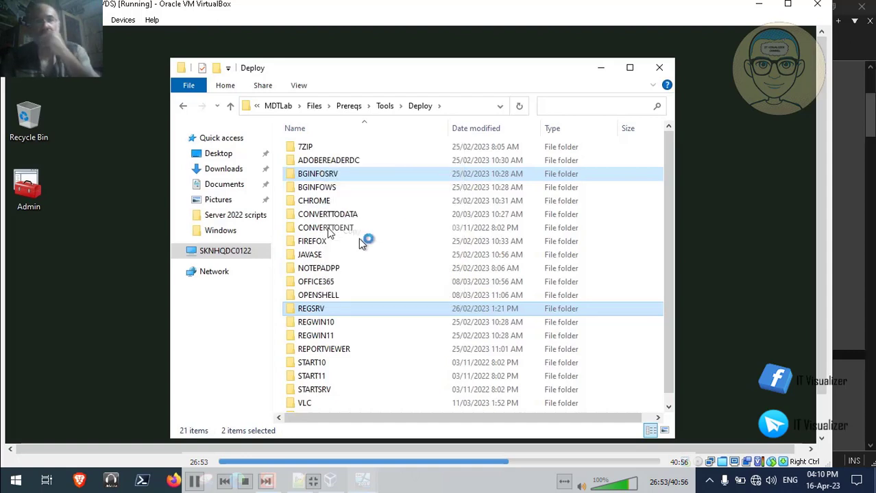
left_click(659, 69)
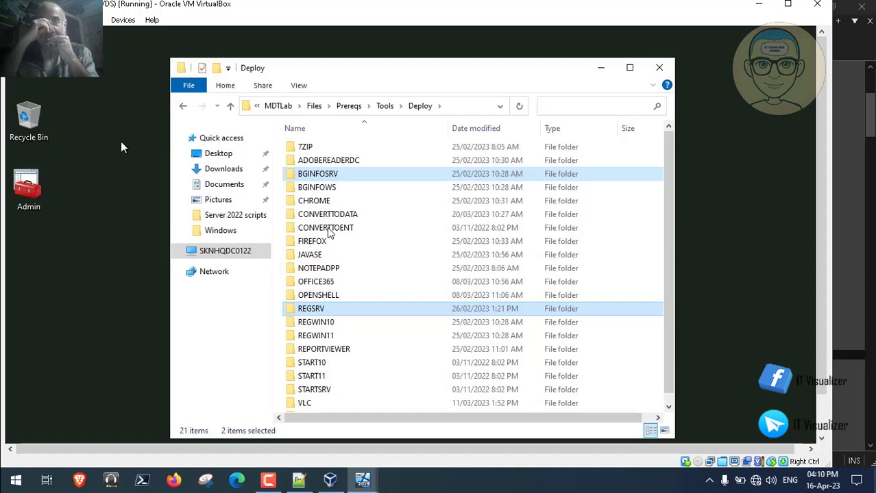
key("super+e")
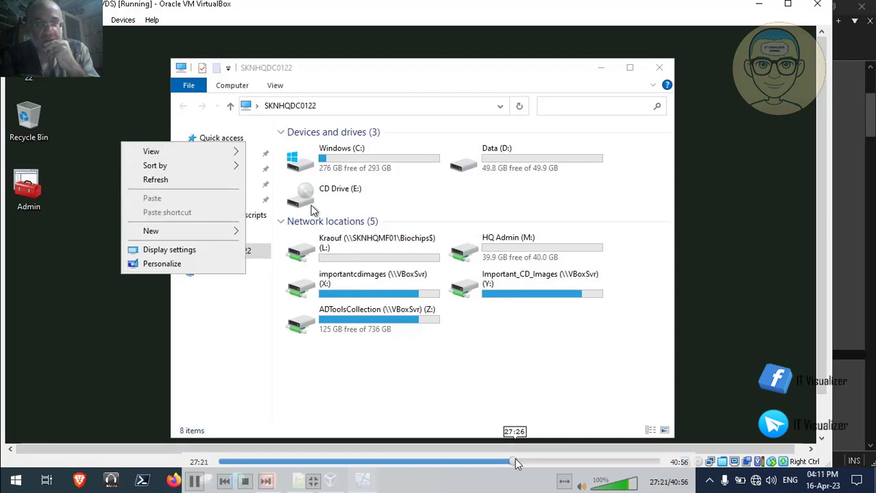
left_click(517, 463)
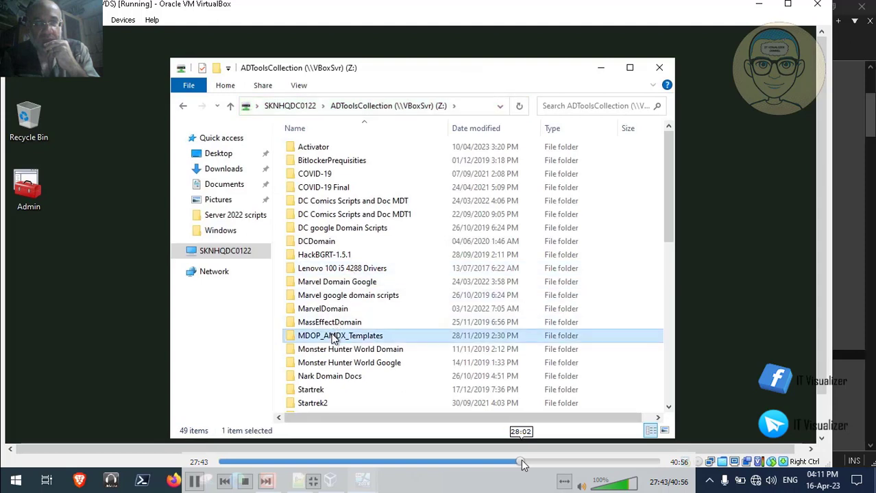
left_click(522, 464)
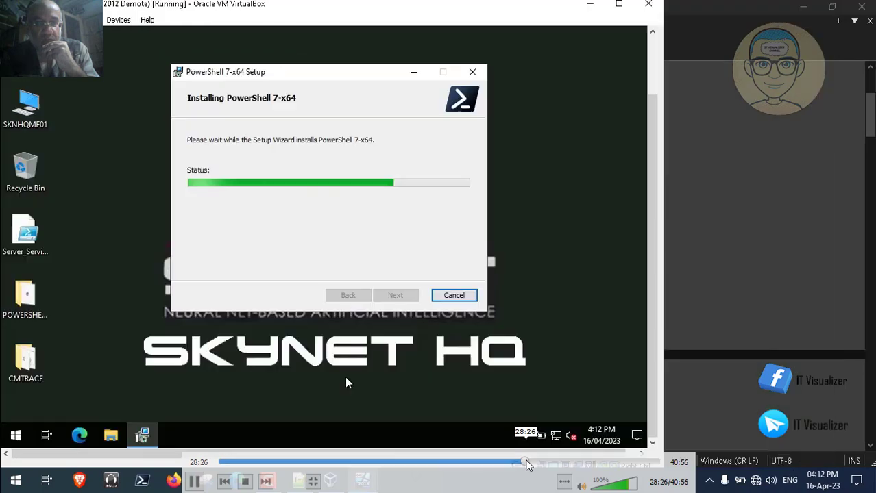
Paste the copied BGINFOSRV and REGSRV folders onto the server desktop.
left_click(526, 465)
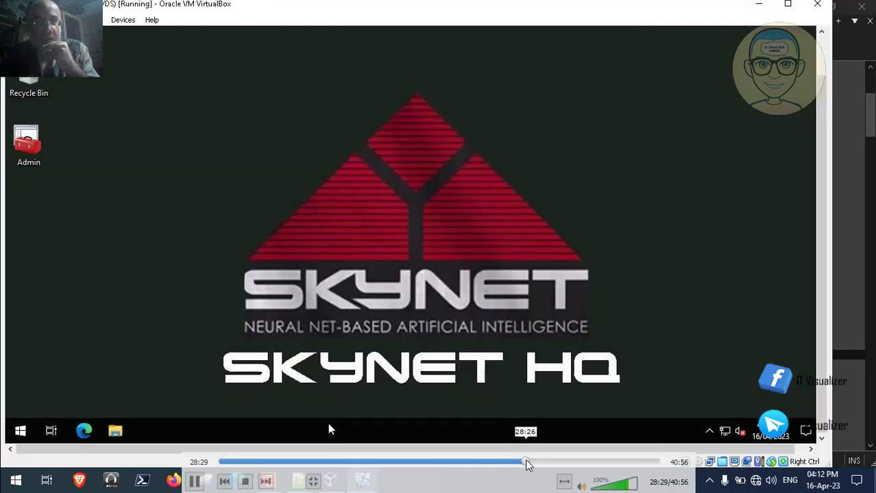
right_click(214, 159)
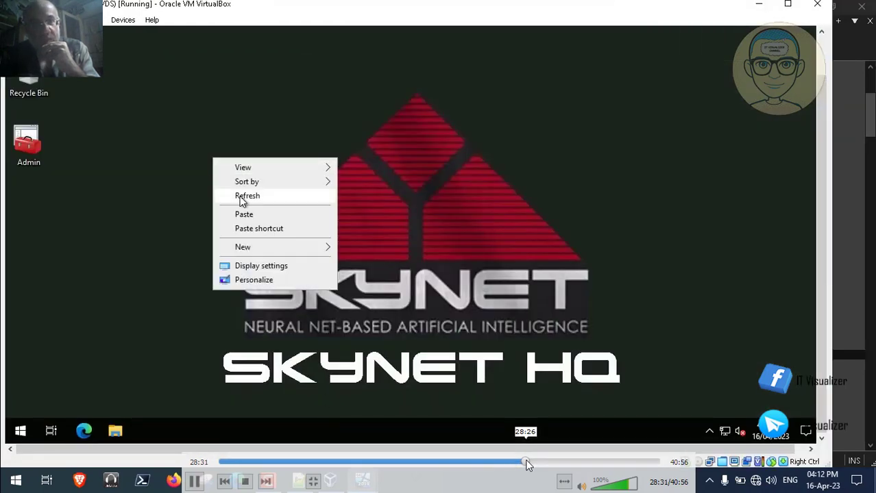
left_click(243, 215)
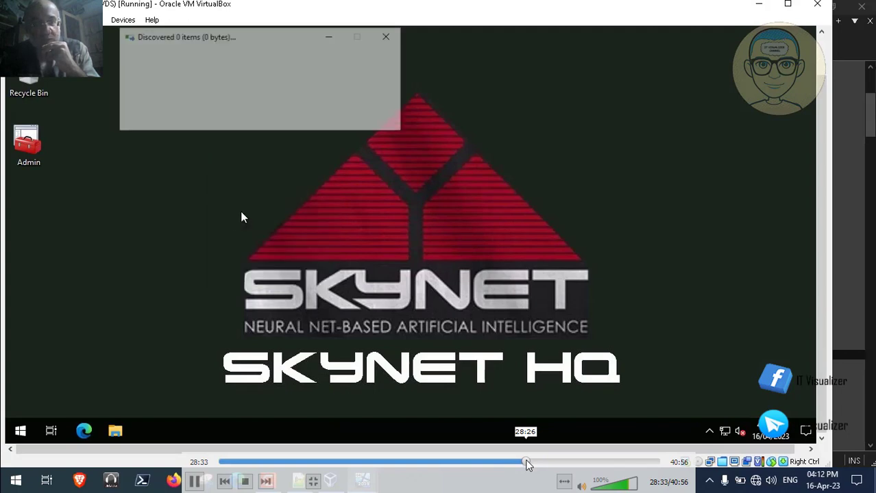
left_click(532, 465)
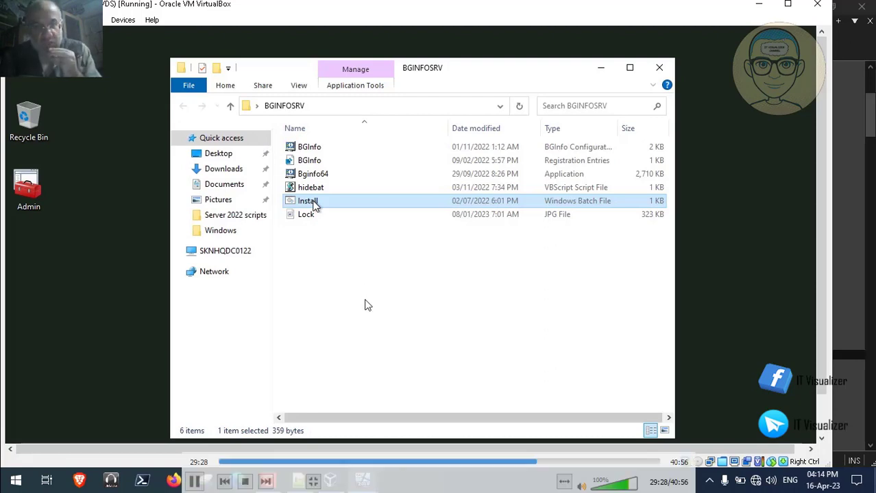
left_click(539, 464)
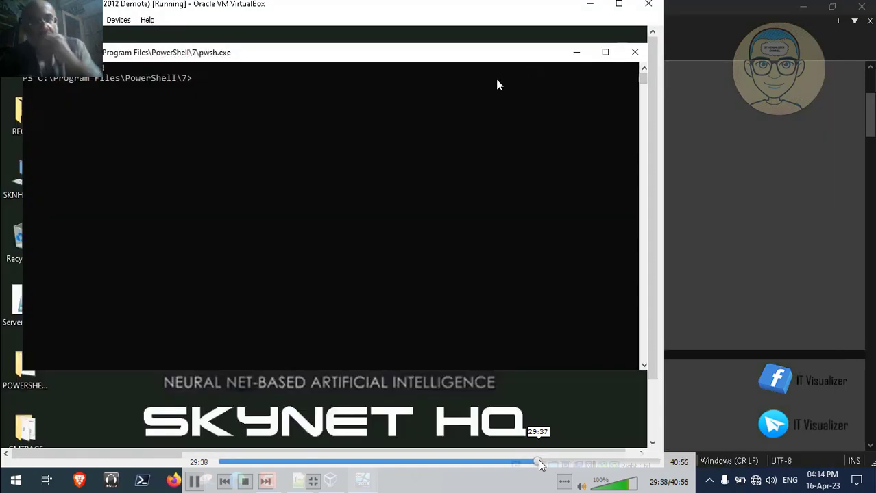
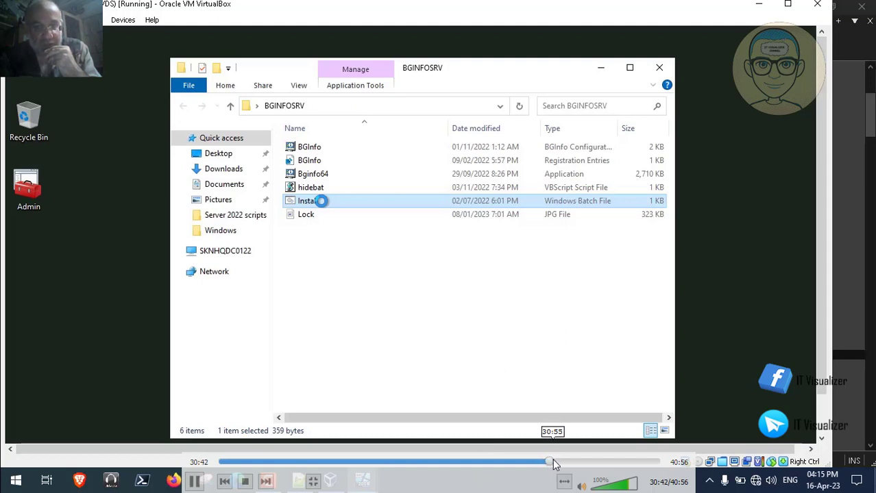
Skip the recording ahead to the '2012 Demote' VM restarting on its Windows loading screen.
left_click(555, 465)
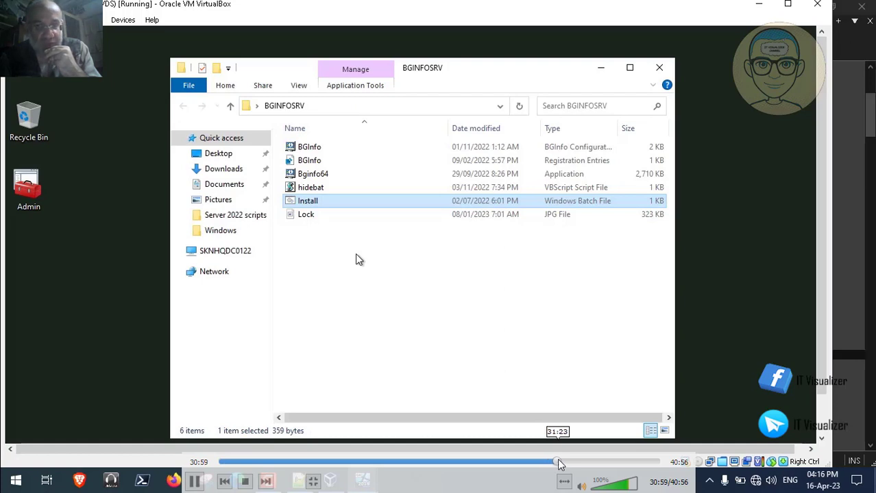
left_click(559, 464)
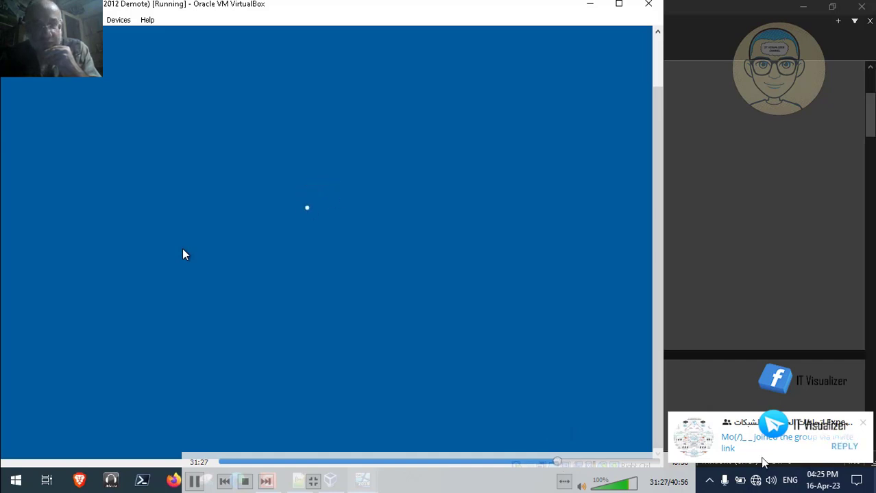
Dismiss the chat toast and sign in to SKYNET with the domain username and account password.
left_click(864, 425)
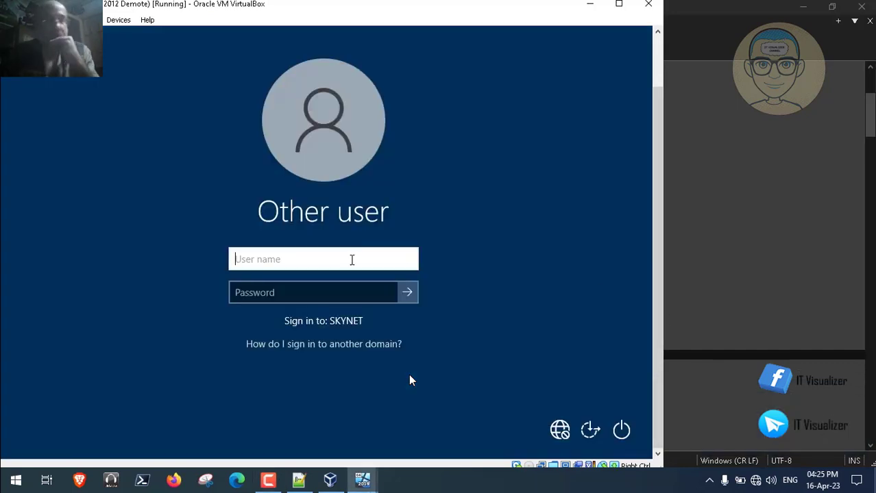
type("kraouf")
key("Tab")
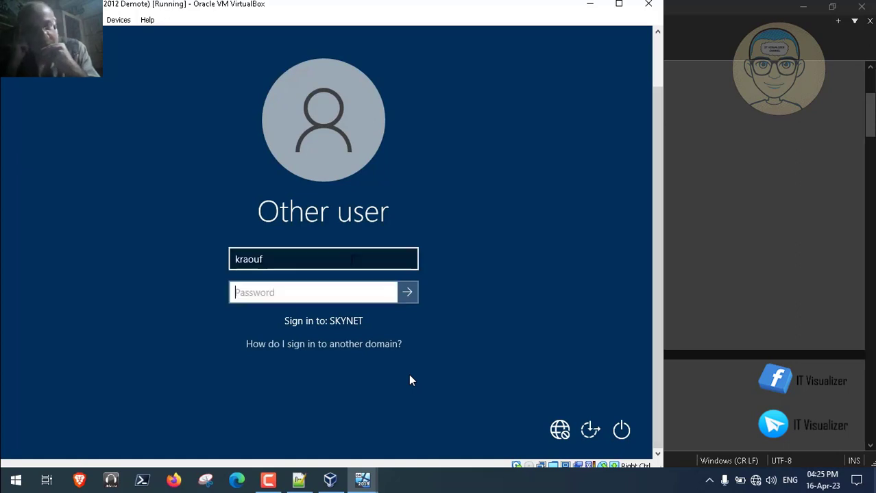
type("•••••")
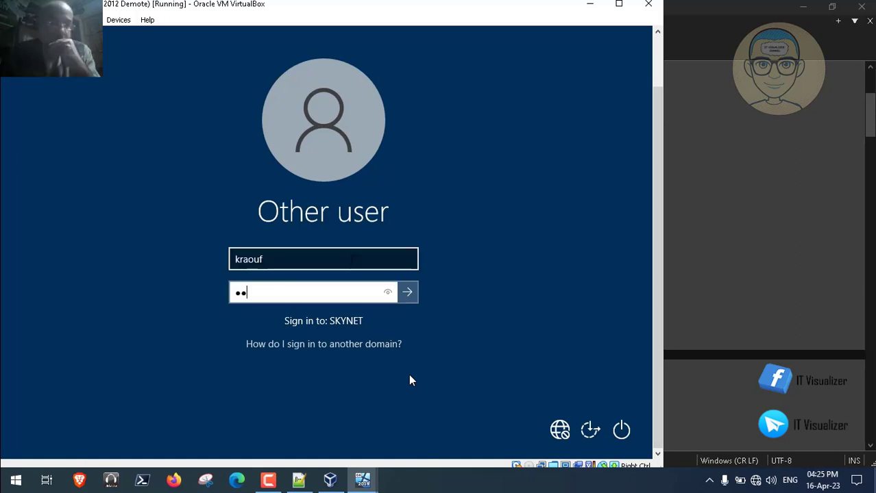
type("•")
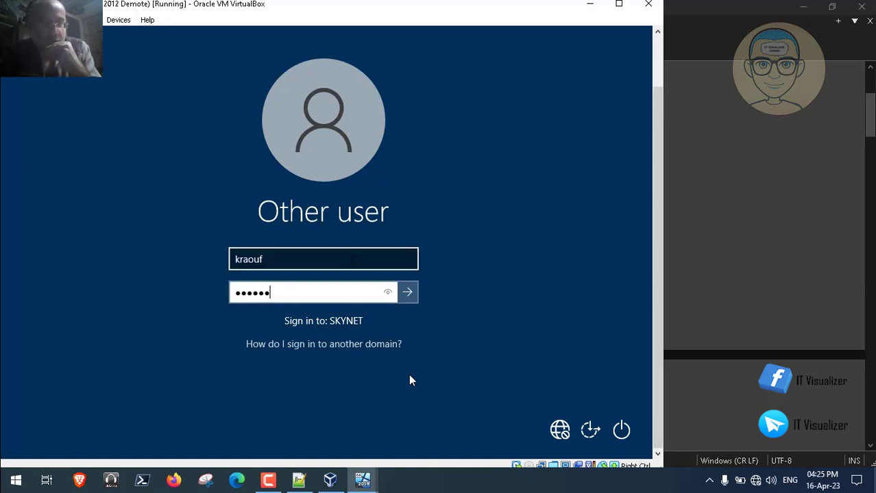
type("••••")
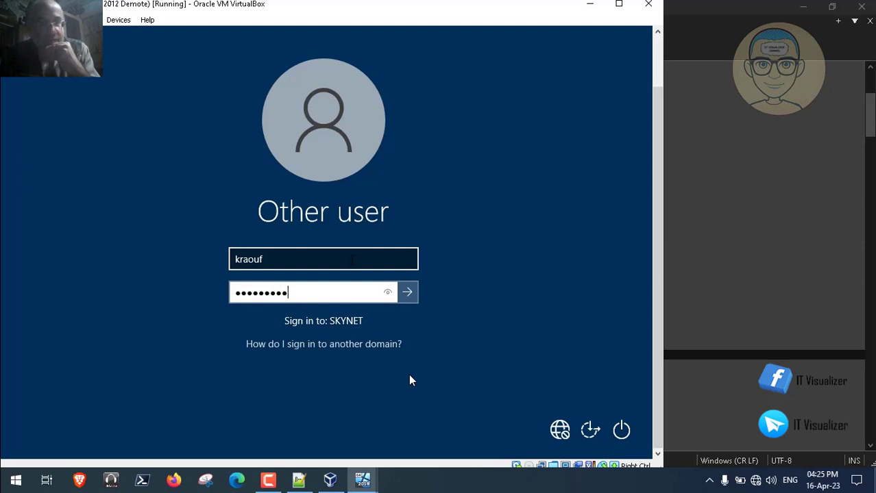
key("Return")
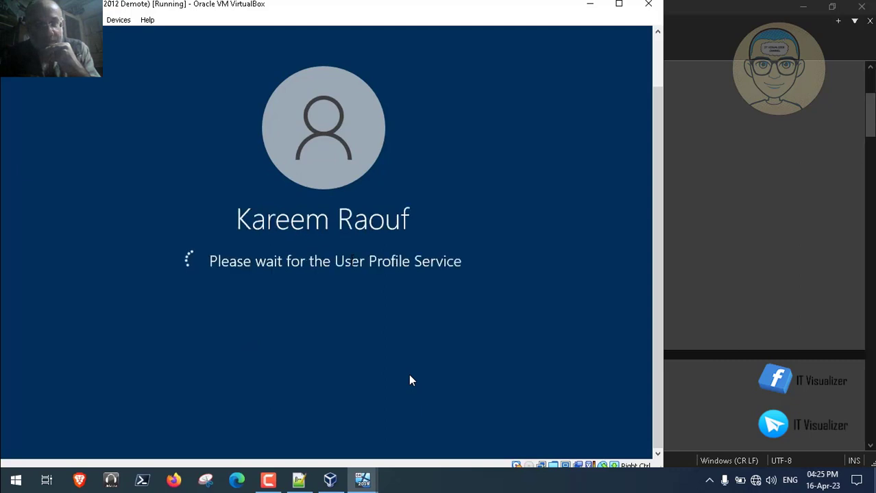
Browse File Explorer to MDTLab\Files\Prereqs\Tools\Deploy, showing its 21 application folders.
mouse_move(548, 464)
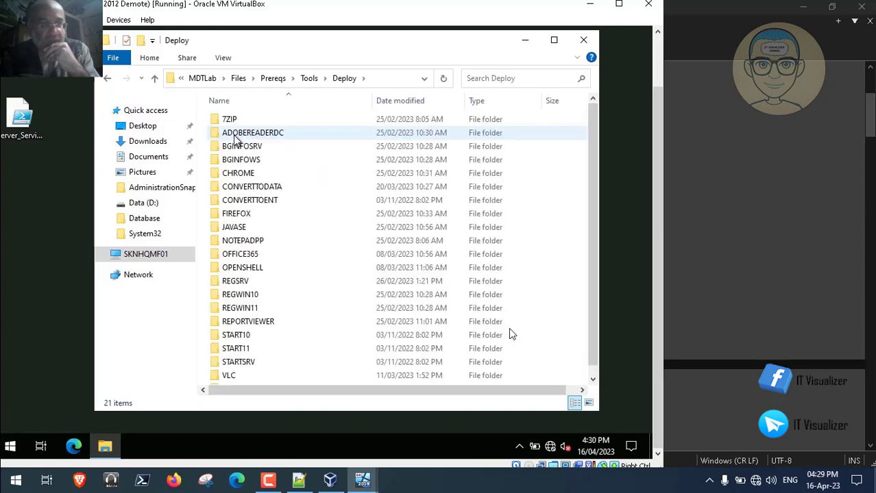
mouse_move(539, 377)
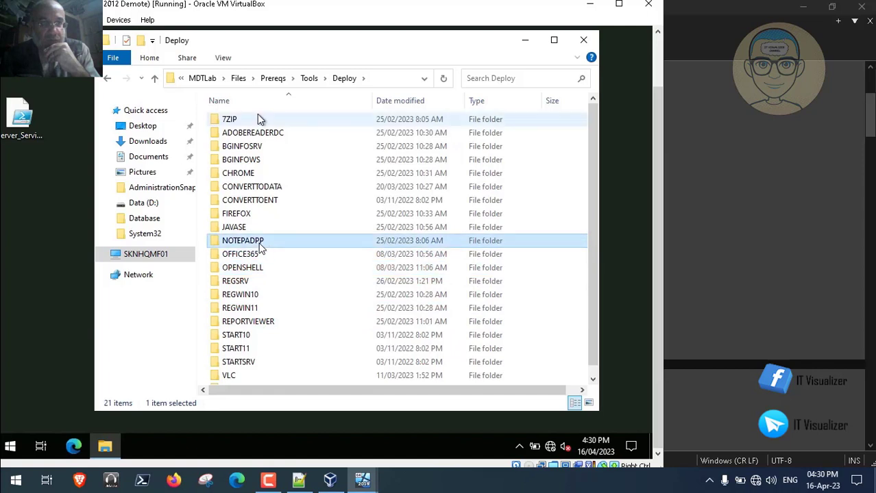
Copy the selected 7ZIP, NOTEPADPP and REPORTVIEWER folders onto the desktop, then close the Deploy window.
left_click(268, 325, "ctrl")
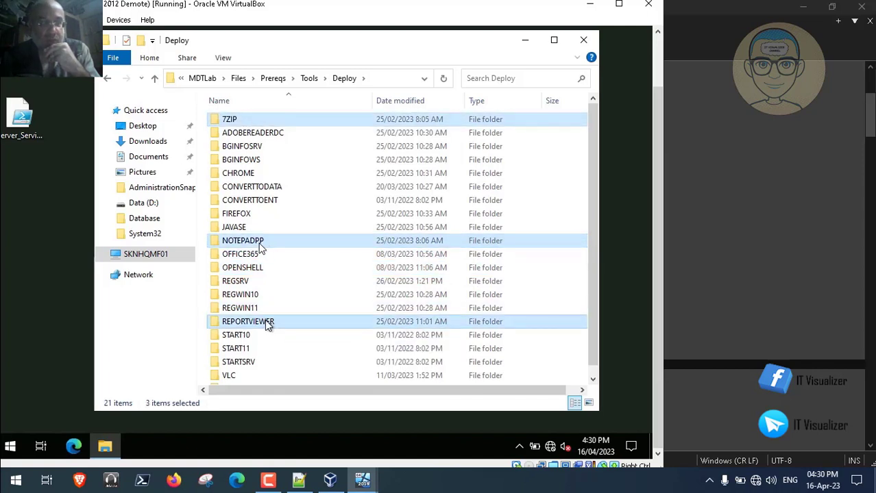
right_click(268, 325)
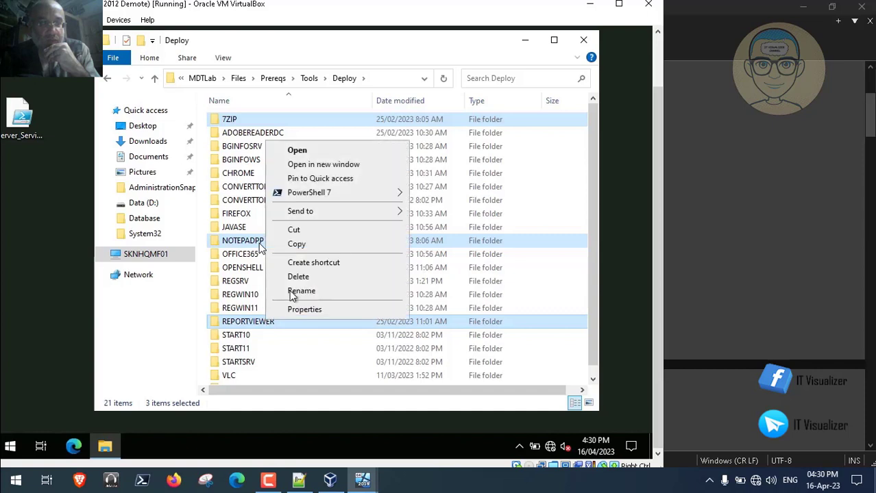
left_click(317, 244)
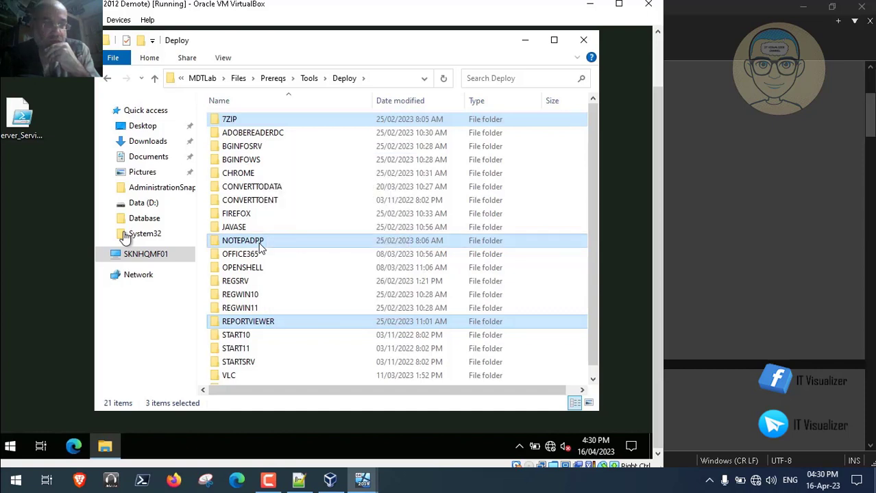
right_click(29, 197)
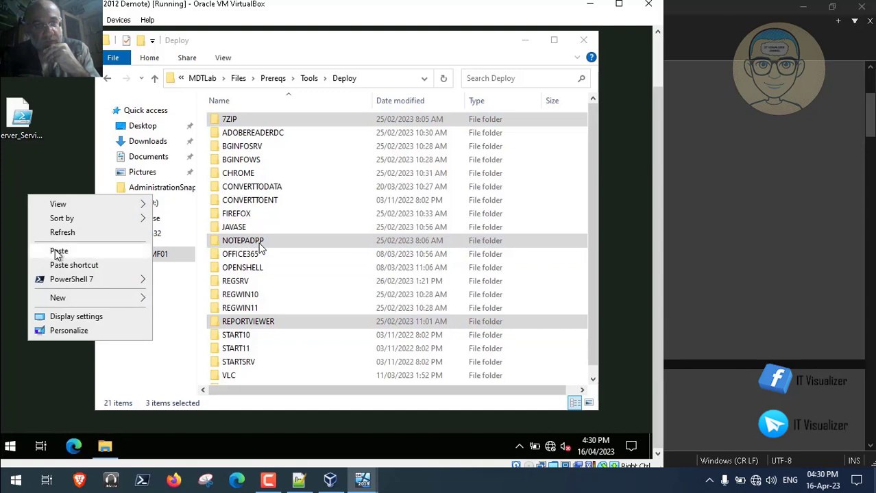
left_click(55, 250)
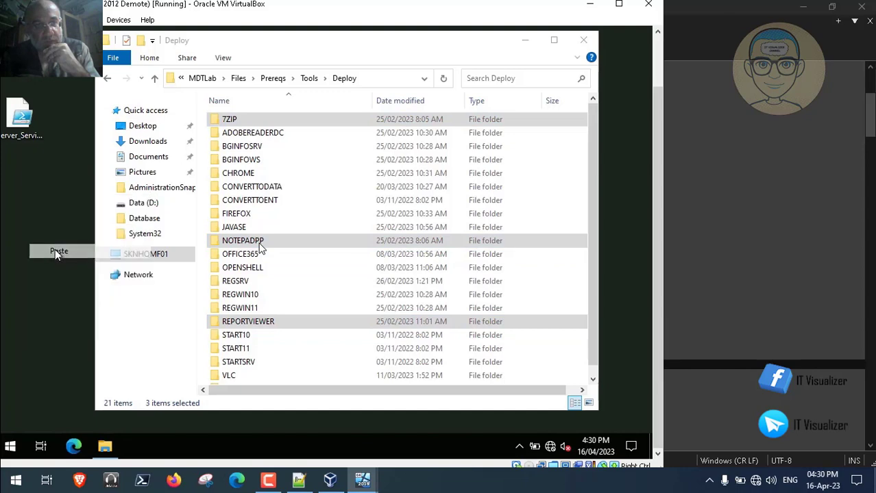
left_click(583, 43)
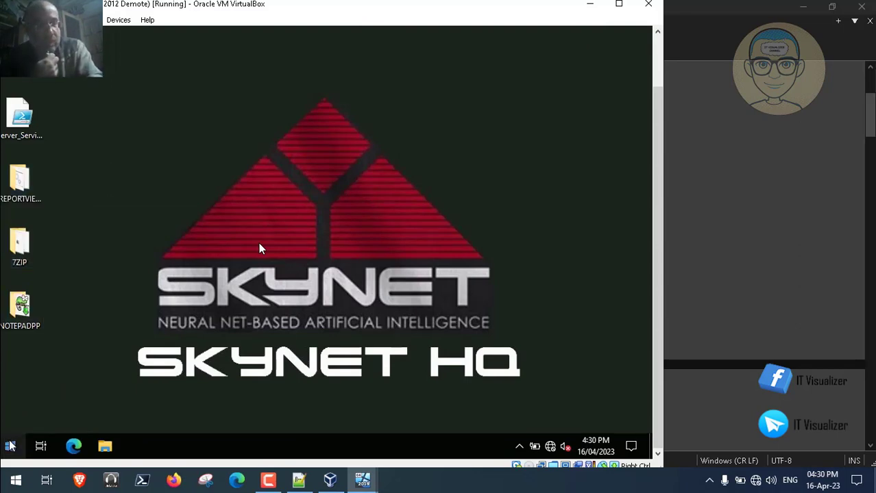
Check the installed apps list, then open the 7ZIP folder on the desktop.
left_click(11, 447)
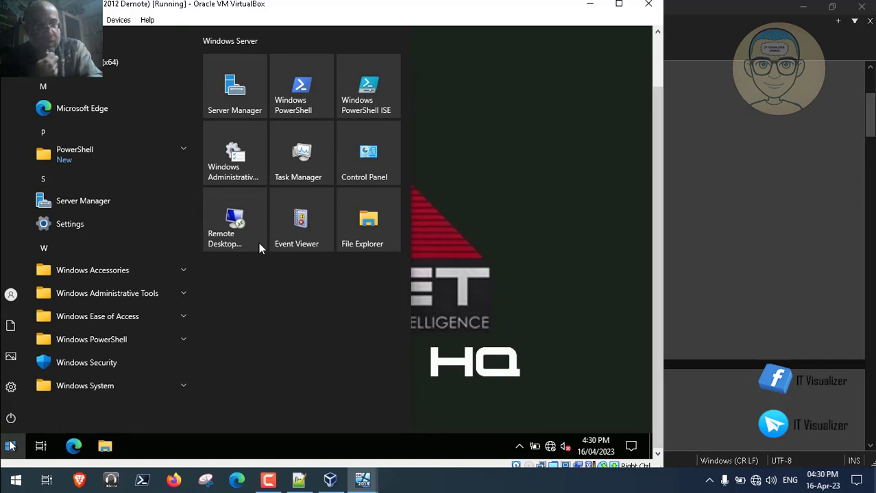
left_click(542, 255)
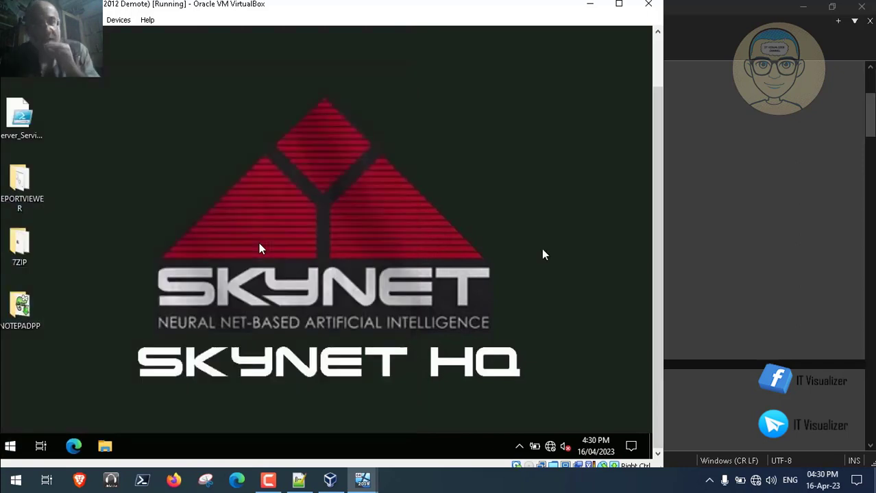
left_click(29, 236)
double_click(56, 236)
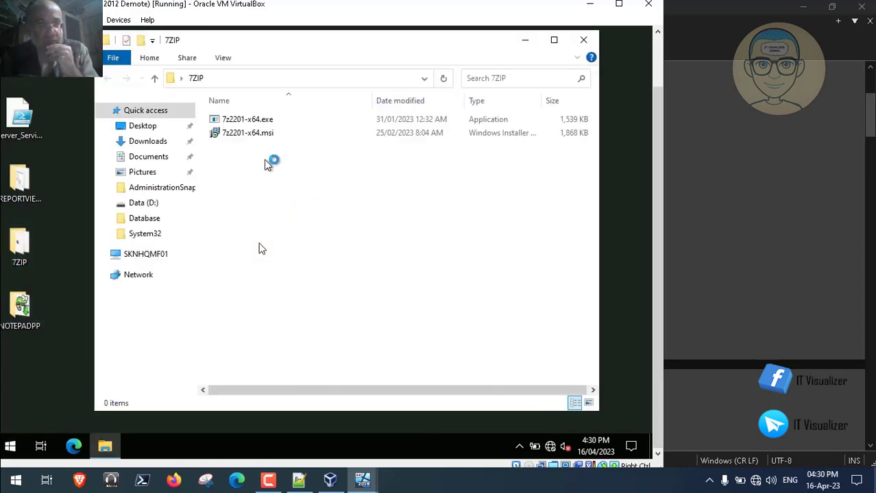
Install 7-Zip 22.01 x64 from 7z2201-x64.exe into Program Files and close the folder.
double_click(240, 121)
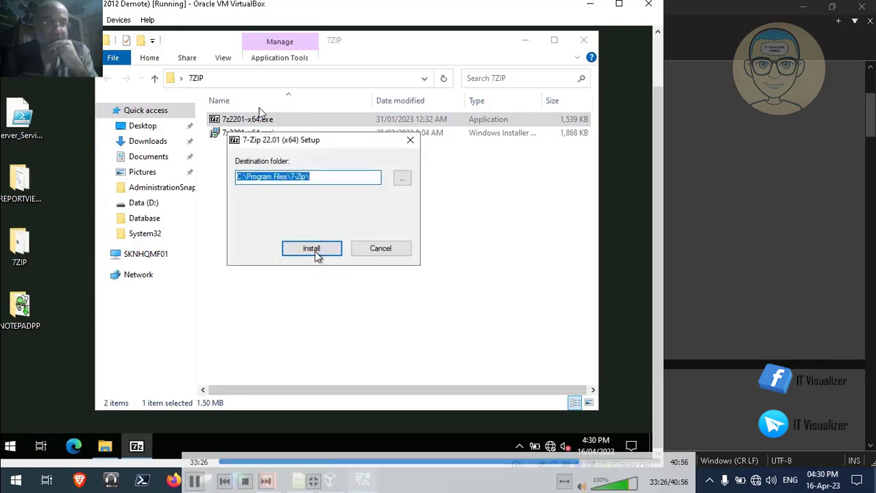
left_click(311, 248)
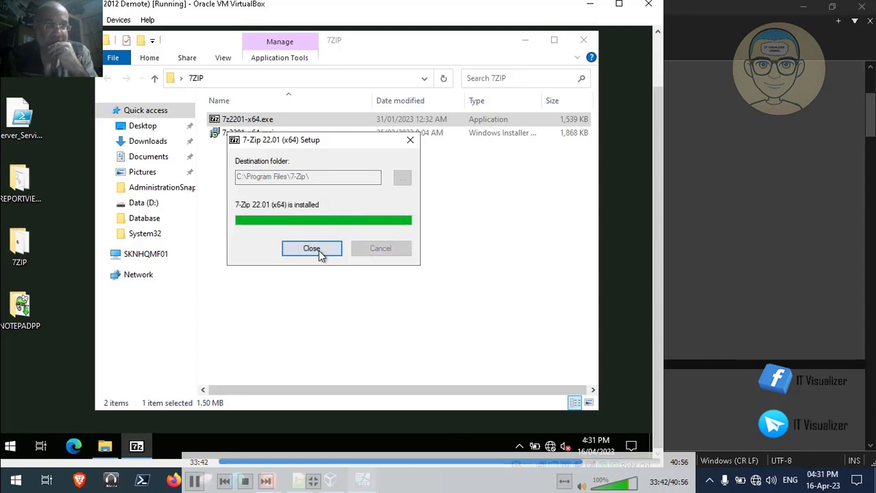
left_click(312, 249)
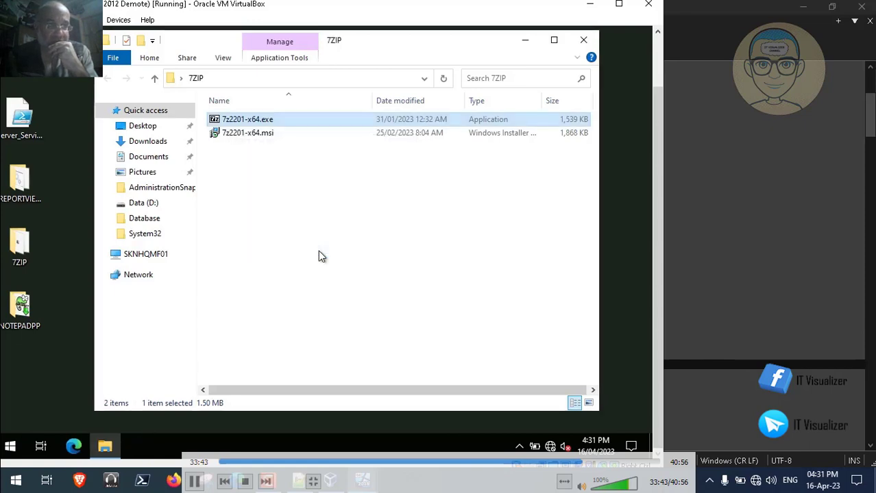
left_click(582, 40)
Run npp.8.4.9.Installer.x64.exe with English, default folder and default components, and install without a desktop shortcut.
double_click(34, 304)
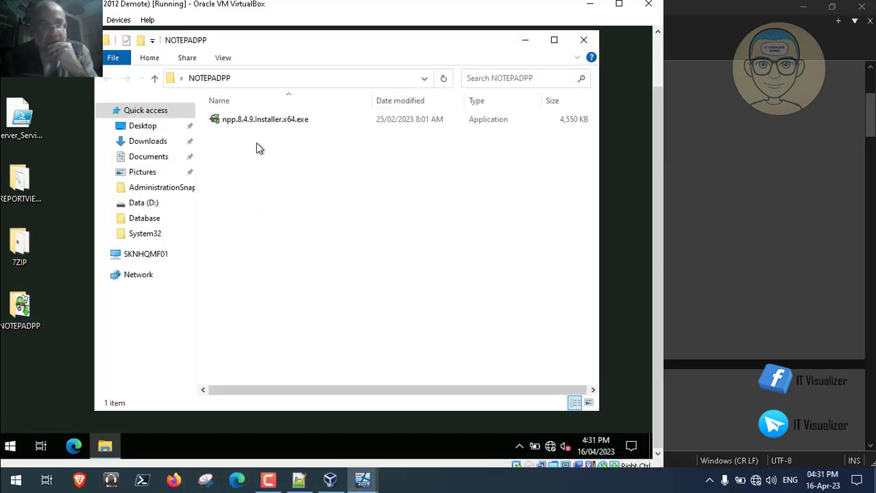
left_click(247, 123)
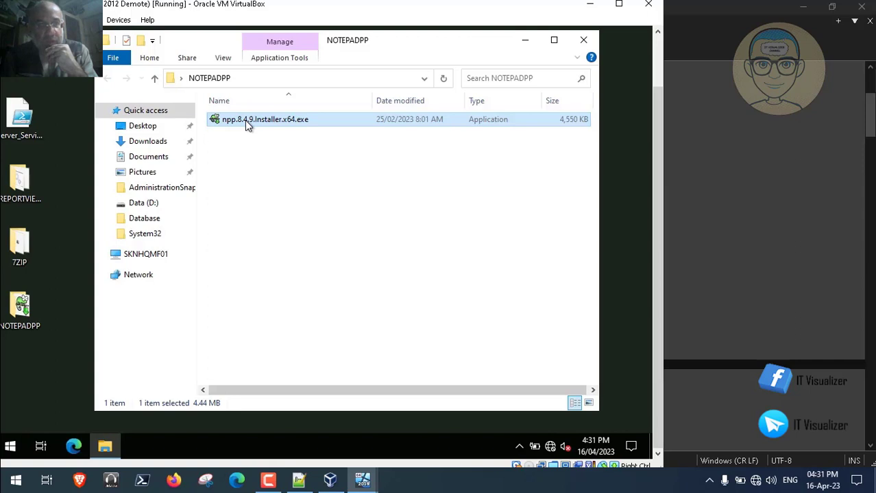
double_click(244, 120)
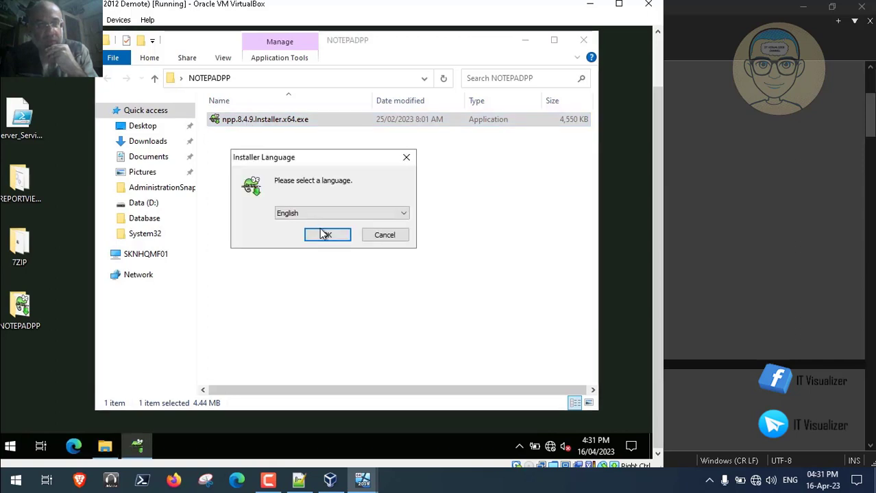
left_click(324, 234)
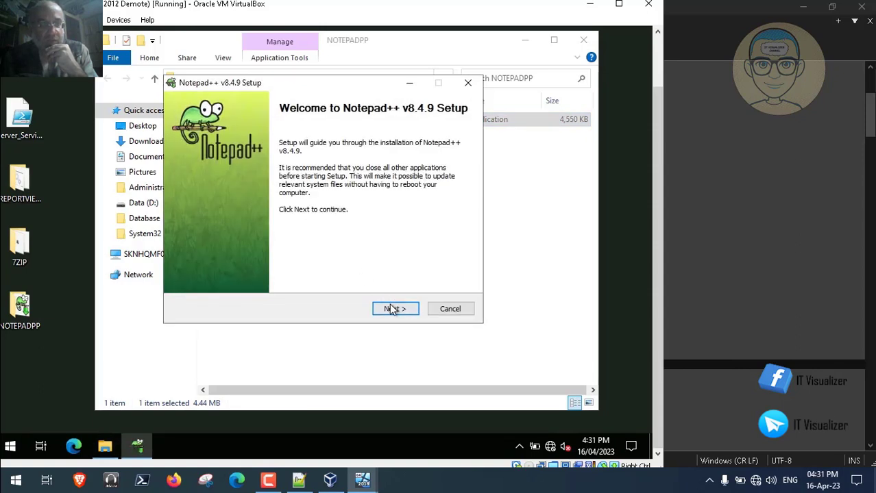
left_click(397, 309)
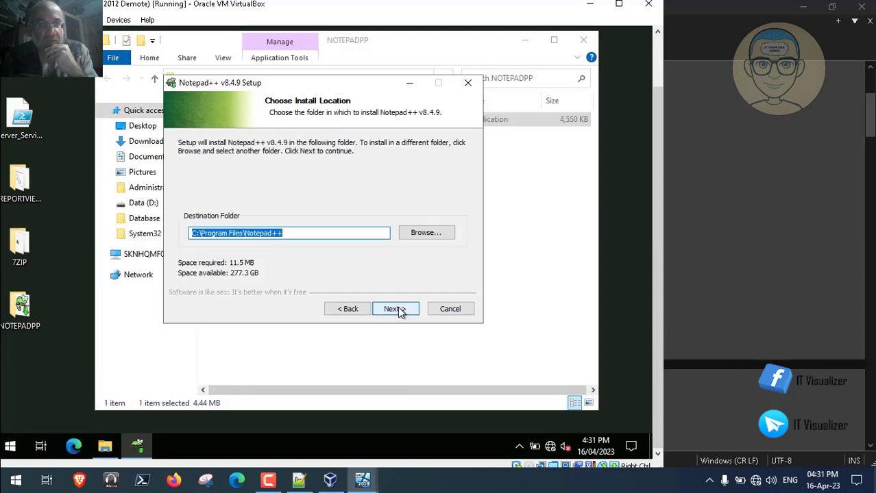
left_click(396, 309)
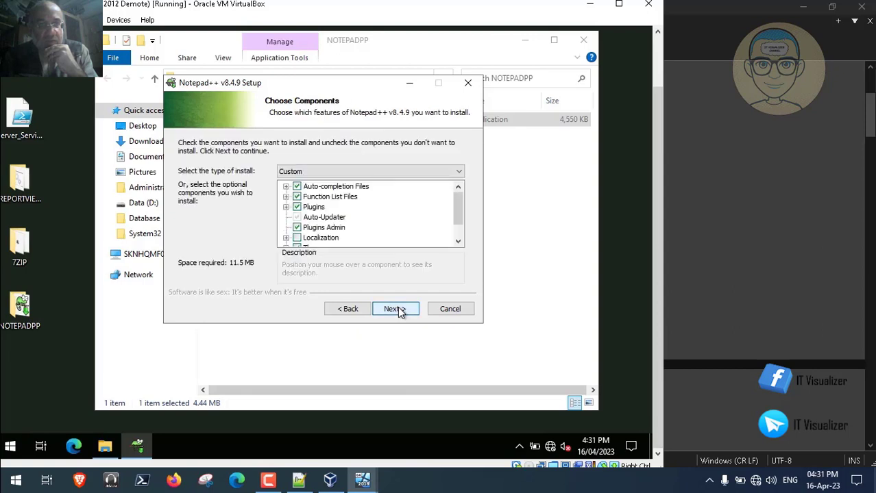
left_click(395, 309)
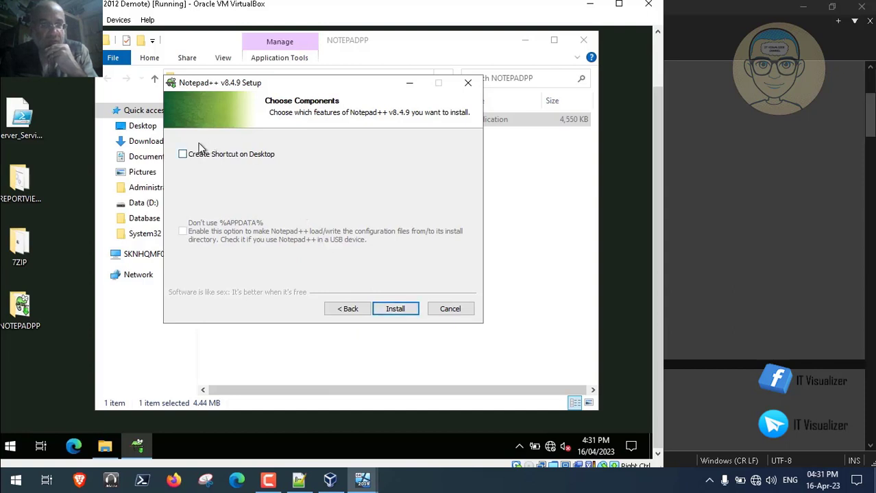
left_click(404, 311)
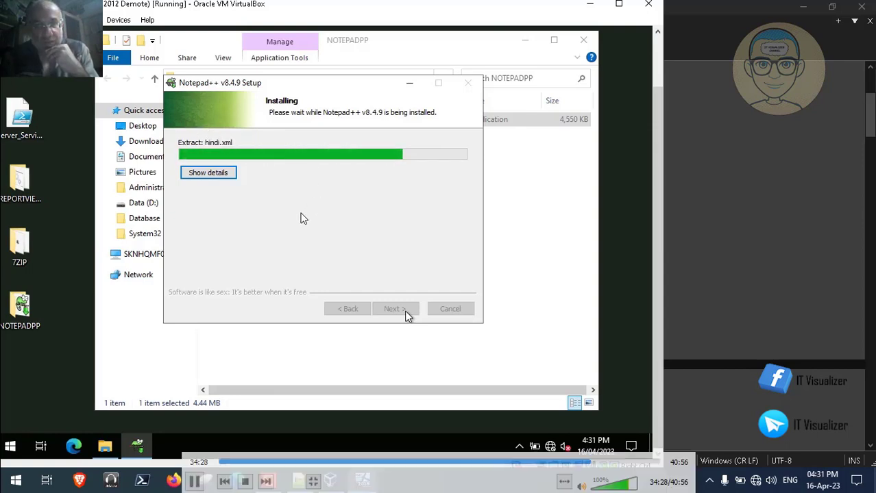
Check the host's Steps.txt notes in Notepad++, selecting the ORCA line, then return to the VM.
key("alt+Tab")
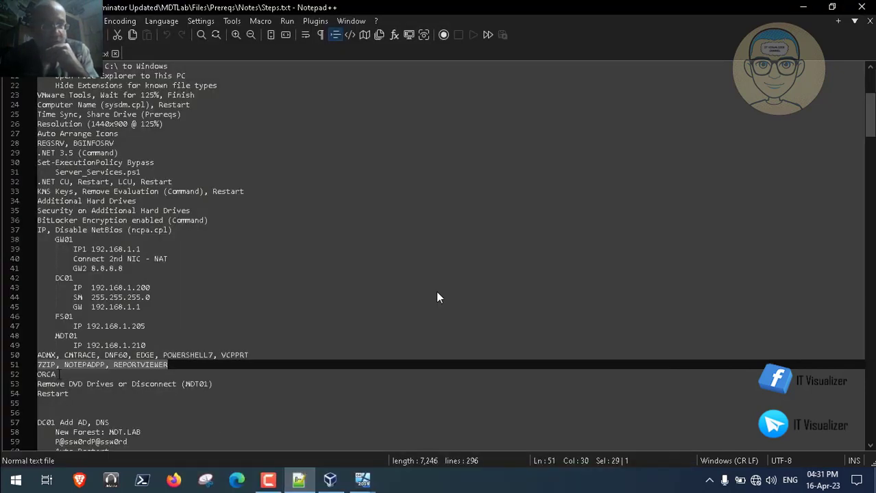
key("Down")
key("shift+Home")
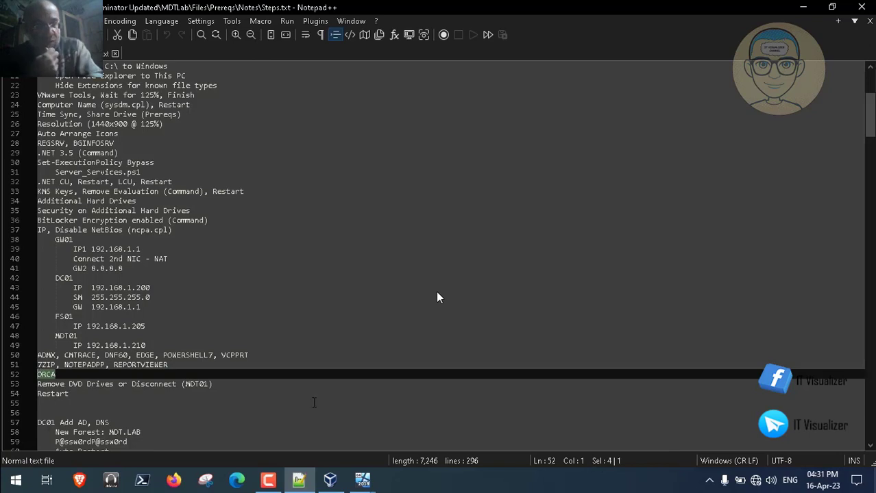
mouse_move(362, 479)
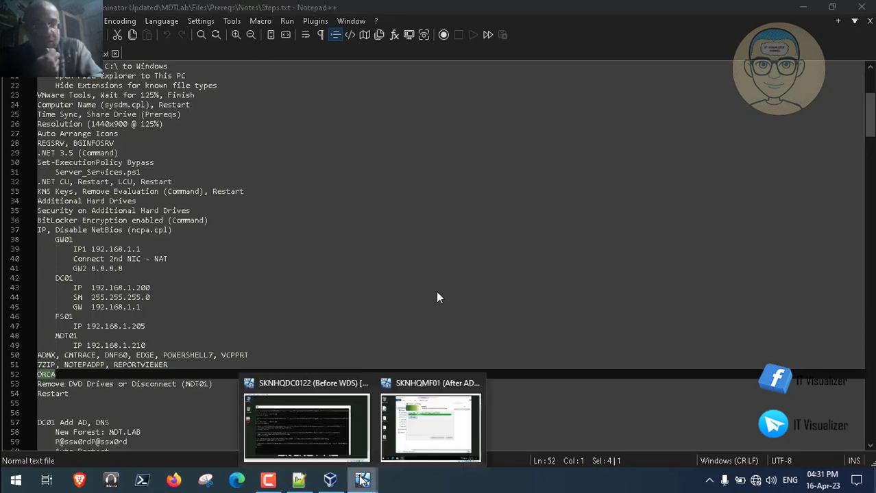
left_click(424, 429)
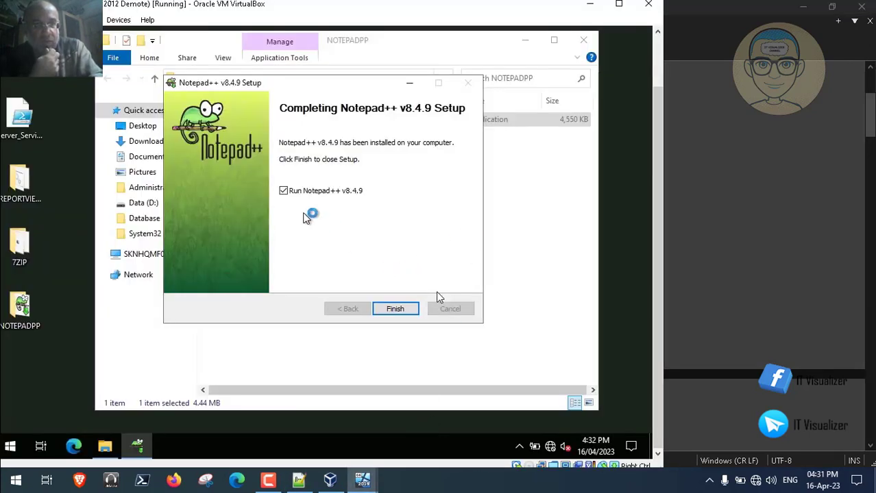
Finish the Notepad++ setup and open the Z: ADToolsCollection network drive from This PC.
left_click(397, 308)
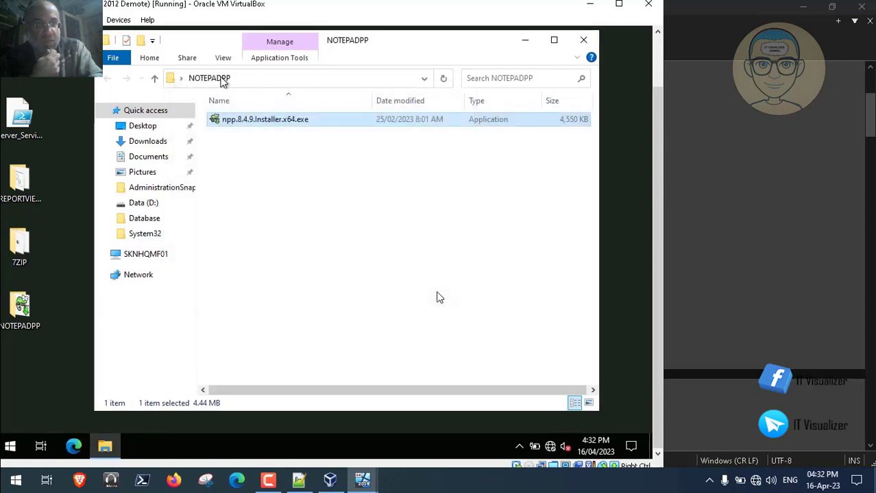
left_click(149, 255)
double_click(317, 291)
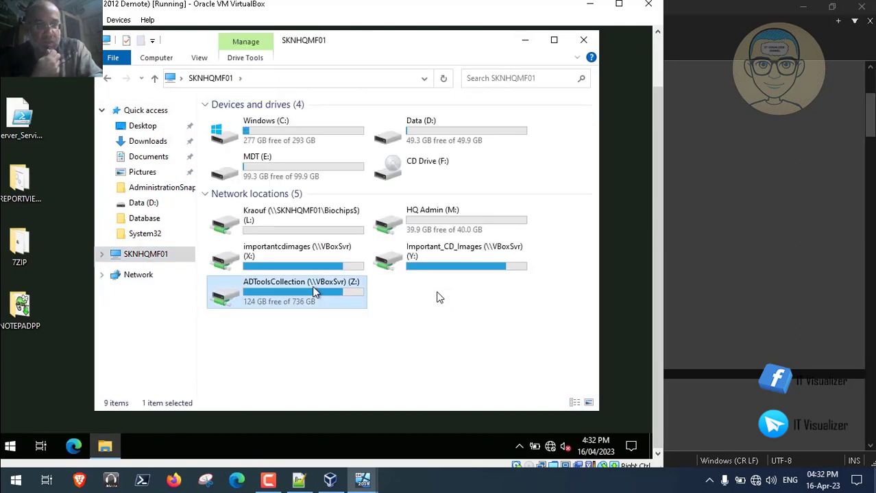
Browse Terminator Updated > MDTLab > Files > Prereqs > Tools and into Deploy.
left_click(279, 271)
key("t")
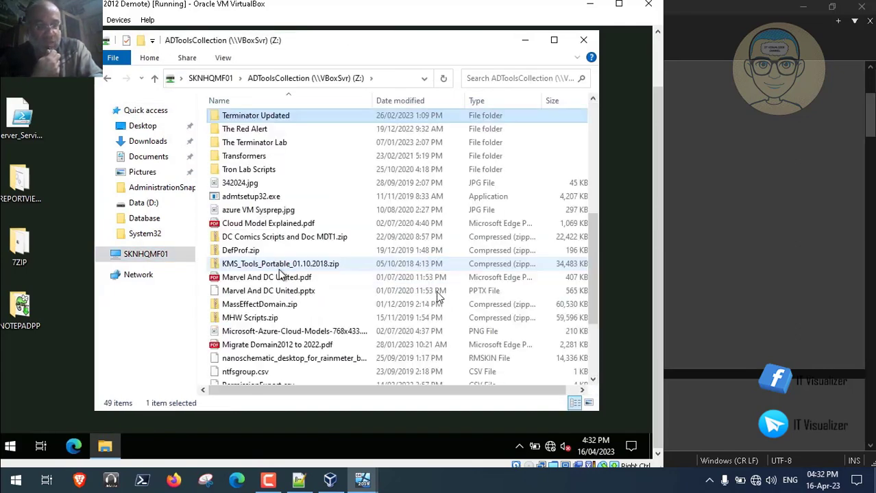
double_click(264, 118)
double_click(243, 160)
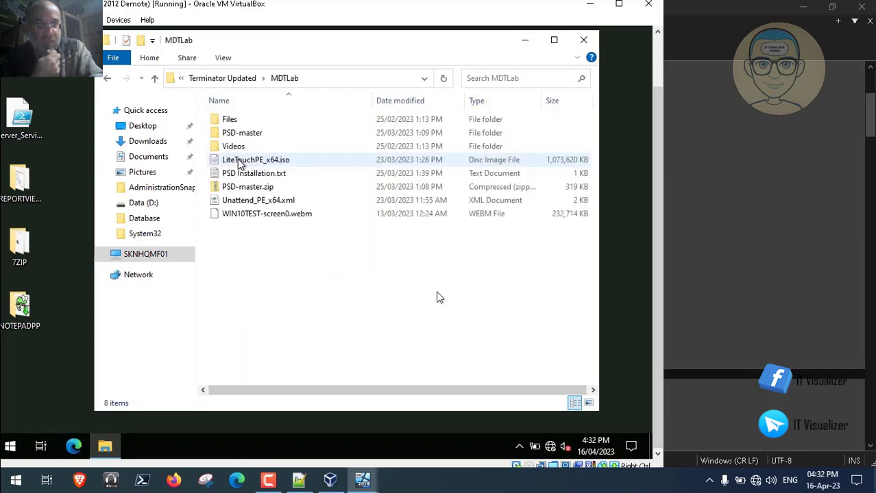
double_click(231, 118)
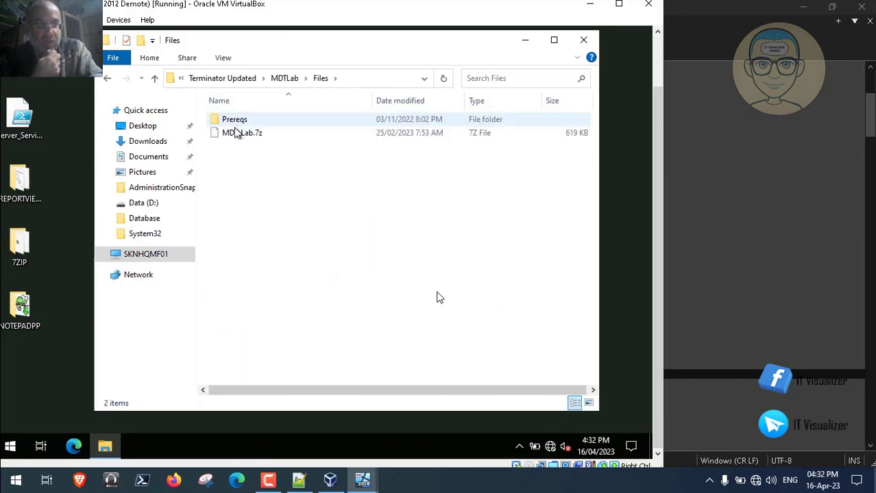
double_click(244, 121)
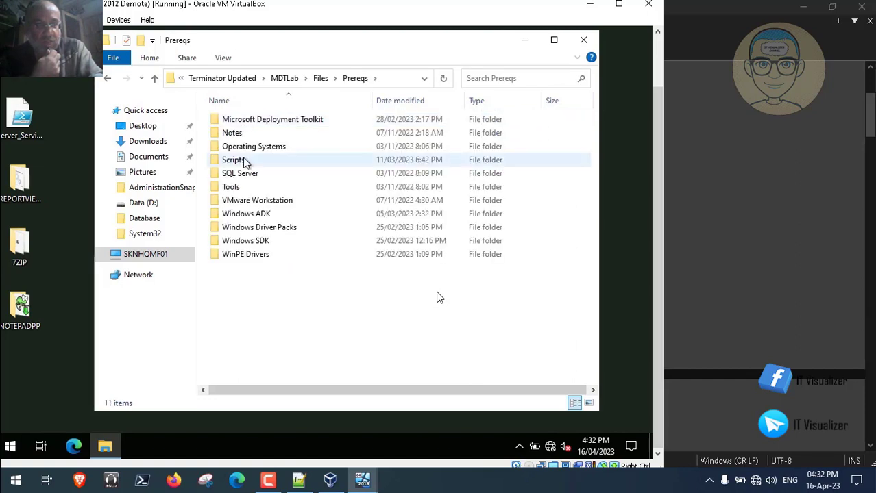
double_click(235, 186)
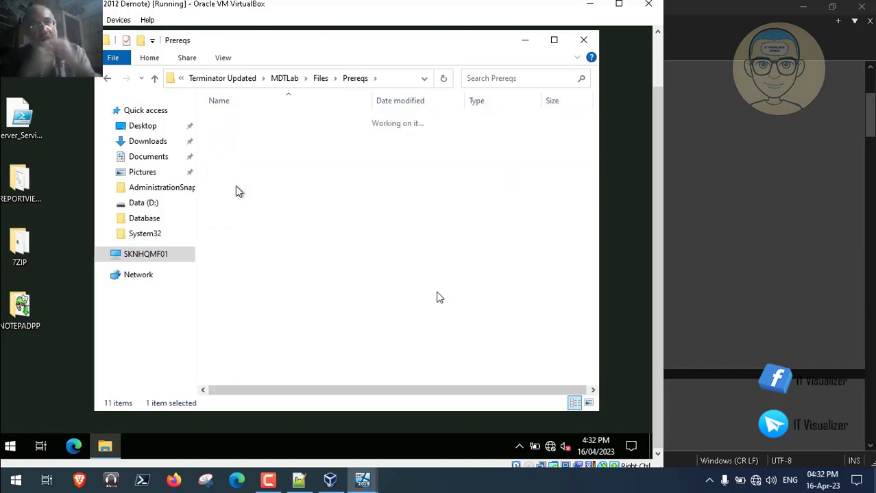
double_click(233, 133)
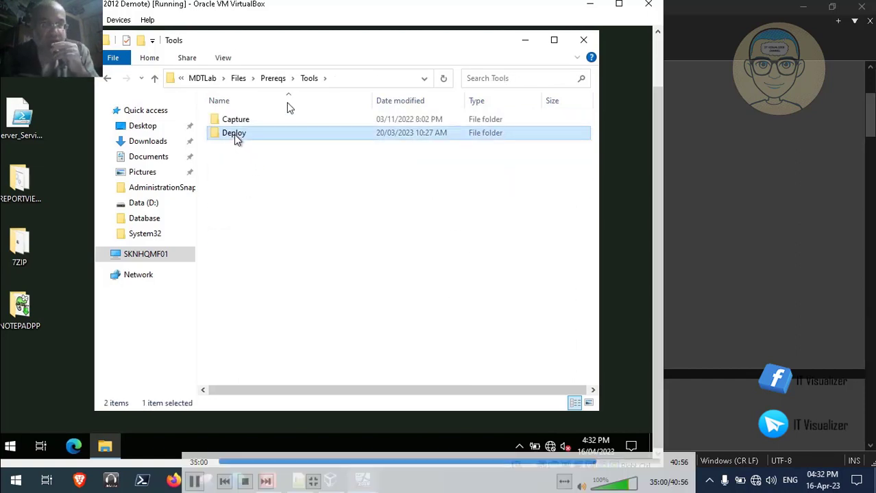
Select the BGINFOWS folder, then skip the playback ahead to the server's shutdown.
left_click(241, 161)
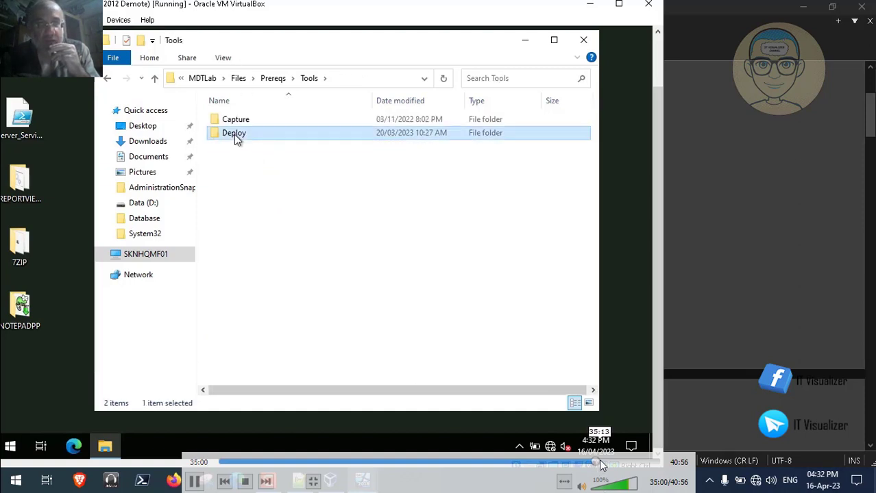
left_click(603, 466)
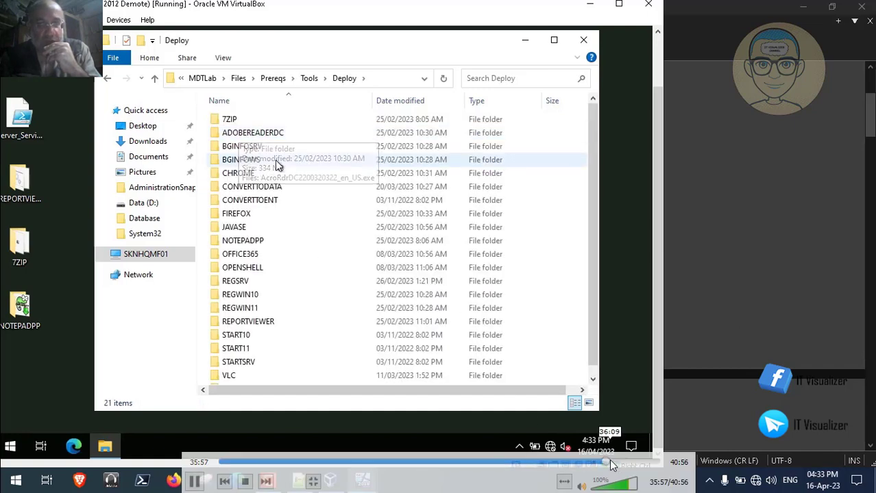
left_click(613, 466)
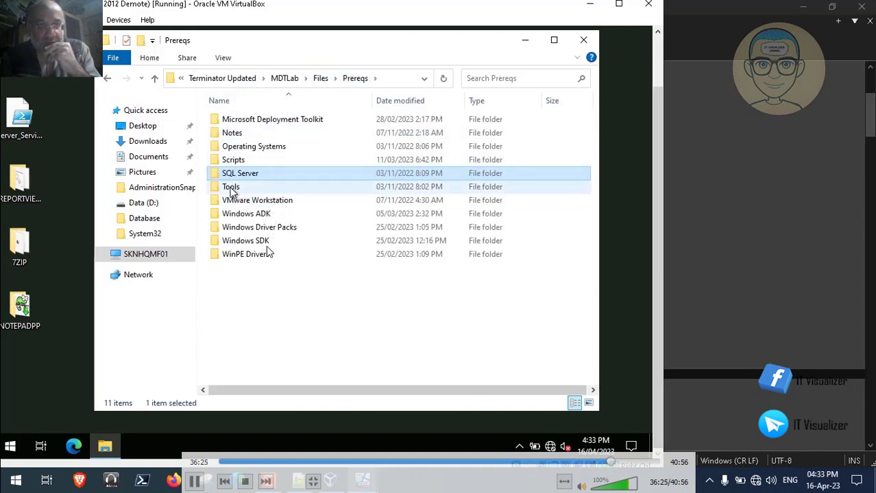
left_click(619, 464)
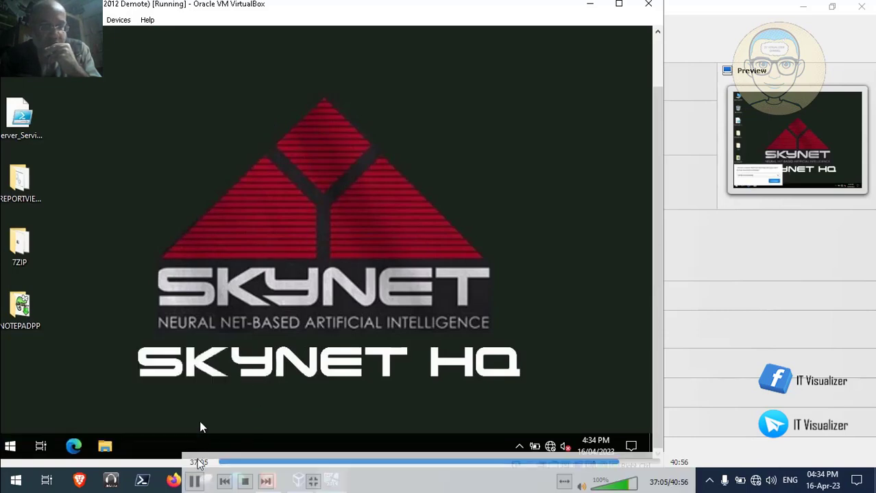
key("space")
key("Escape")
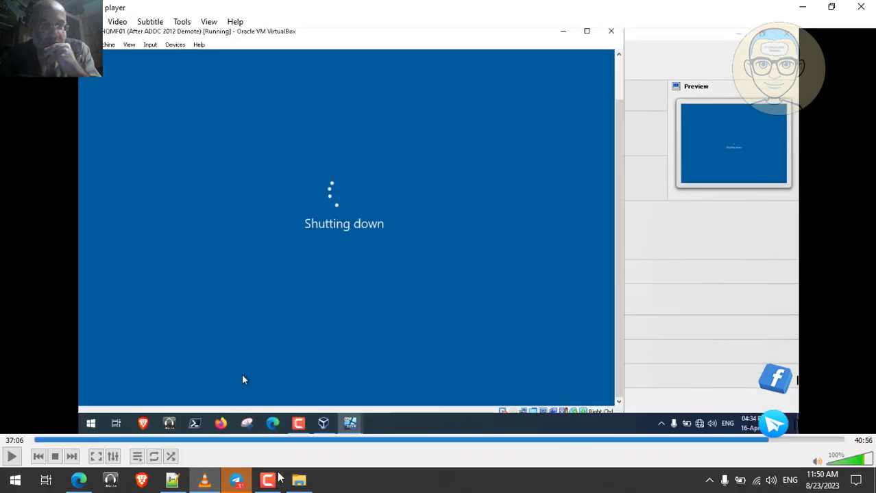
left_click(172, 481)
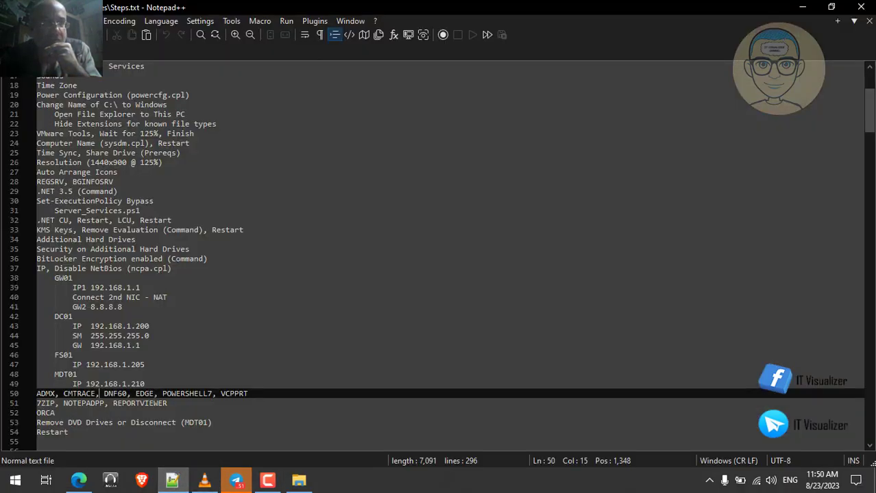
left_click(31, 21)
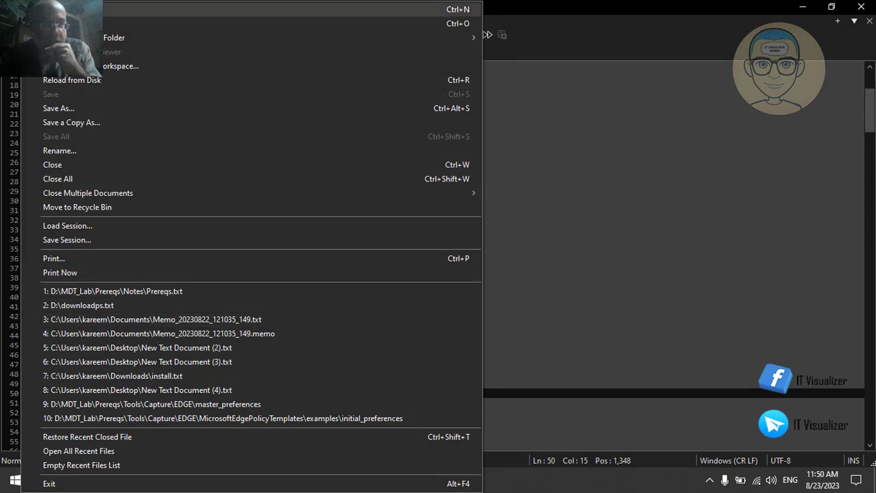
left_click(102, 123)
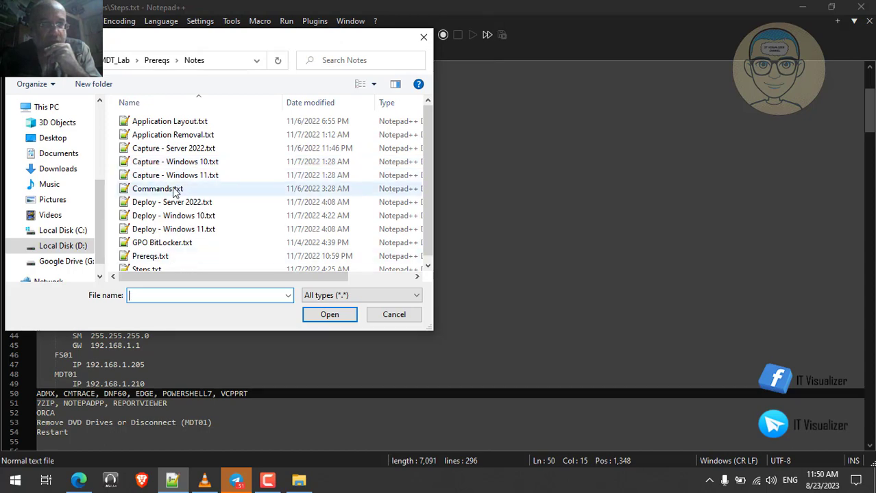
left_click(176, 190)
left_click(331, 317)
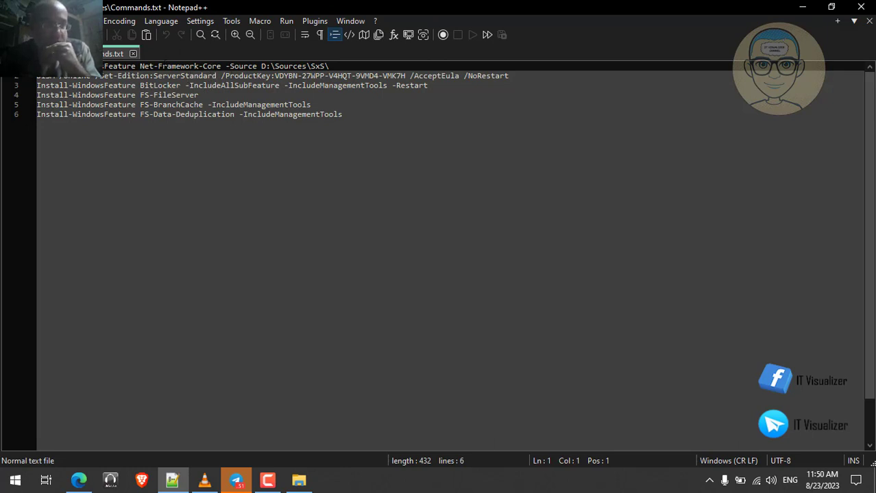
left_click(133, 54)
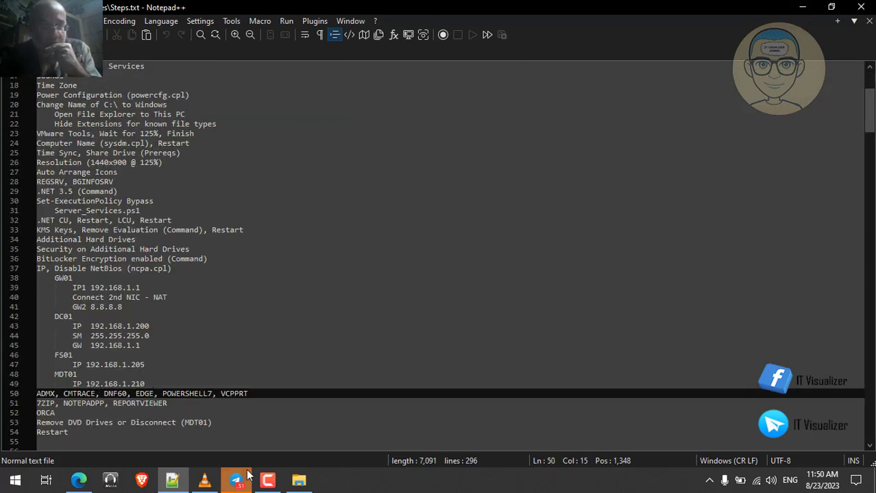
left_click(207, 482)
Make the playback full screen, resume it and seek ahead to 38:38 until SKNHQMF01 shows Stopping.
double_click(241, 373)
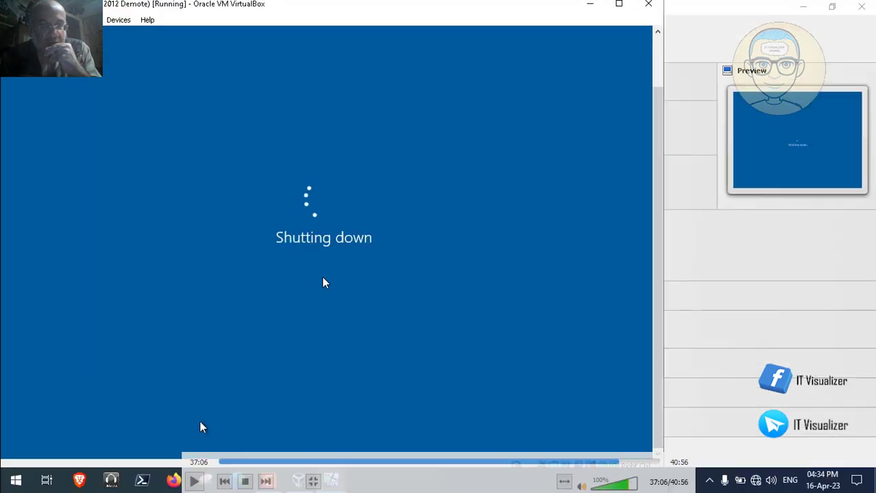
left_click(195, 481)
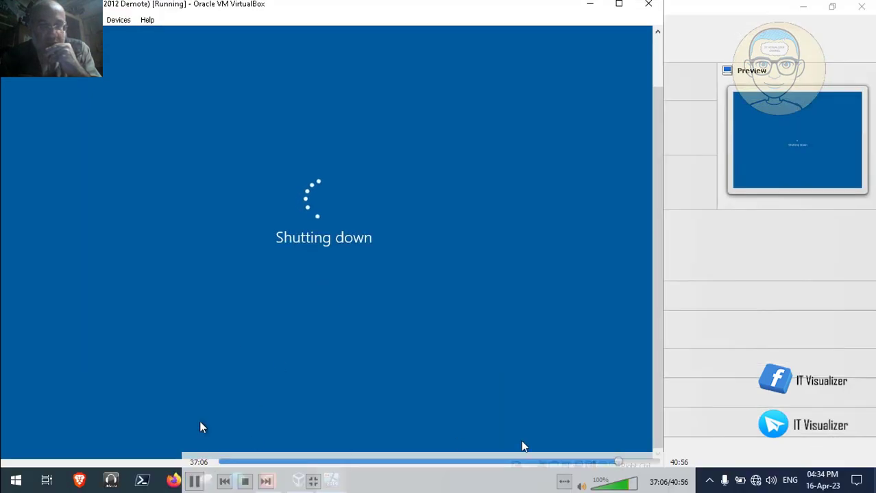
left_click(624, 463)
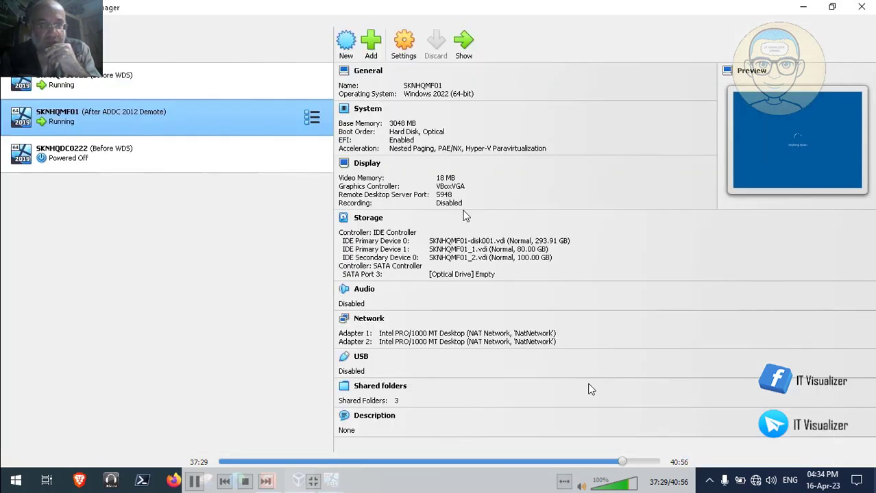
left_click(632, 463)
left_click(638, 463)
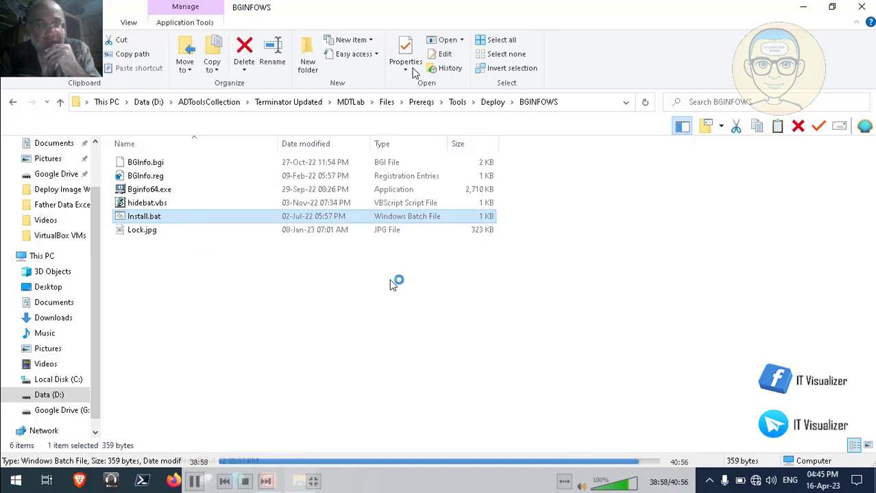
Skip the recording ahead to 39:14, once the Deploy\BGINFOWS Explorer window is closed.
left_click(643, 461)
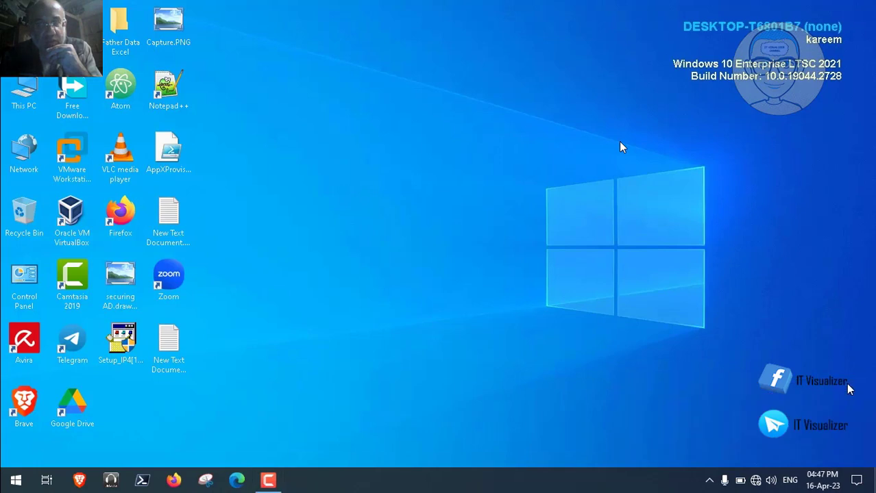
Look over the Start menu's Shut down options, leaving for the SKYNET HQ lock screen.
mouse_move(530, 370)
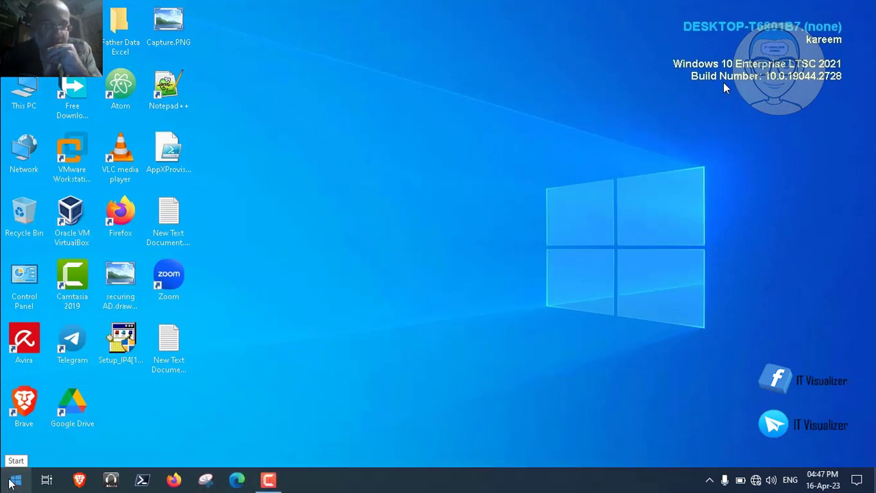
mouse_move(10, 484)
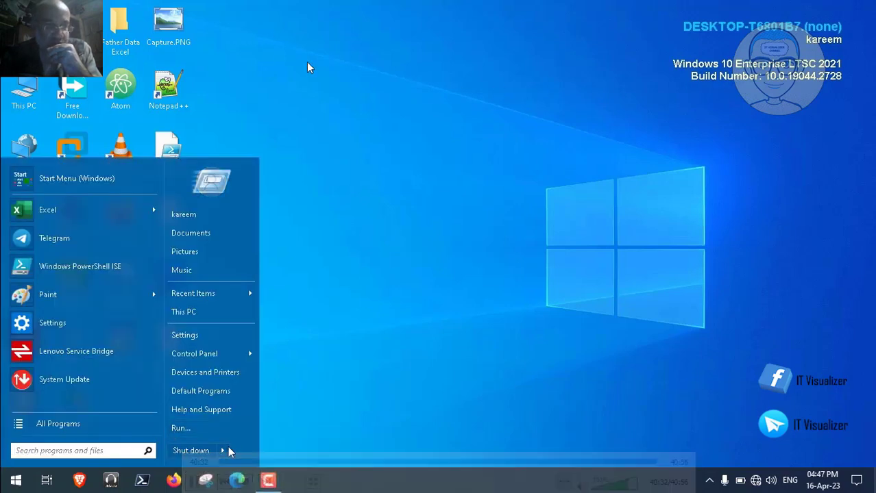
mouse_move(310, 282)
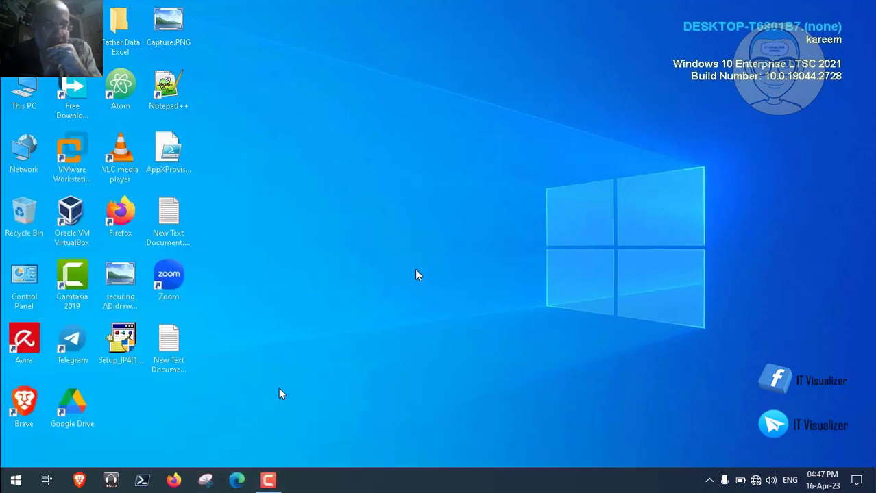
mouse_move(325, 237)
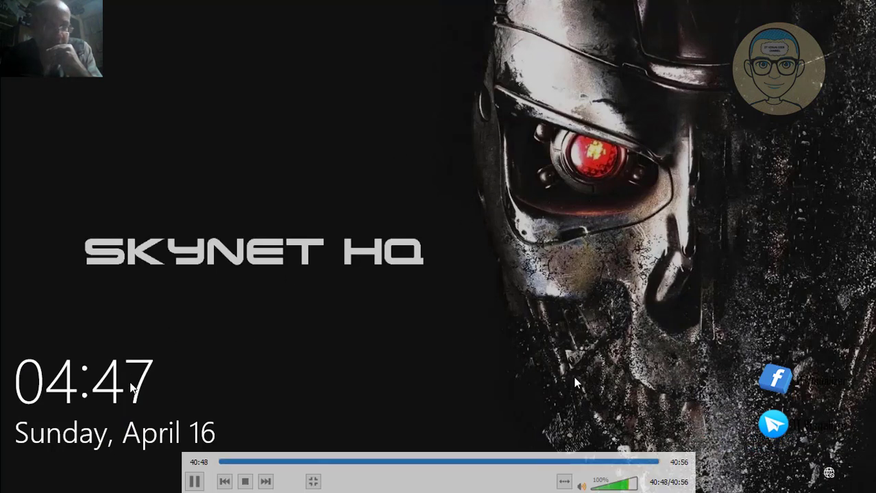
Exit full-screen playback, then close the VLC video player and Notepad++.
double_click(502, 290)
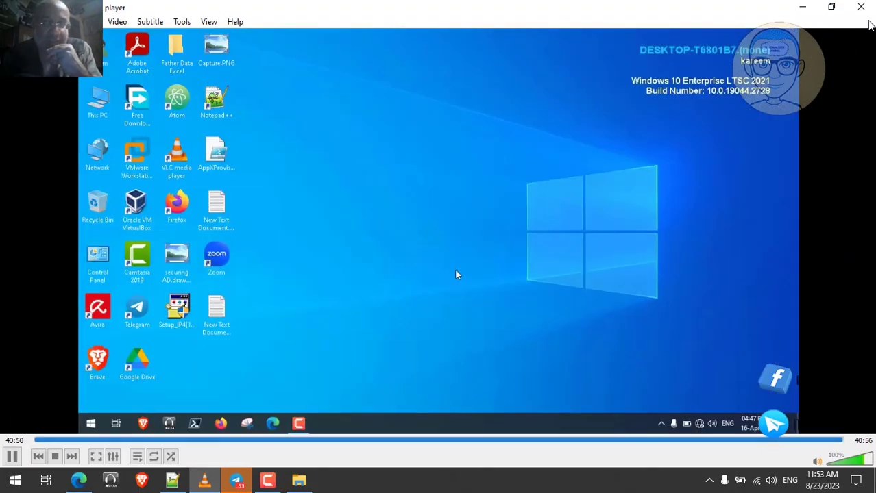
left_click(866, 4)
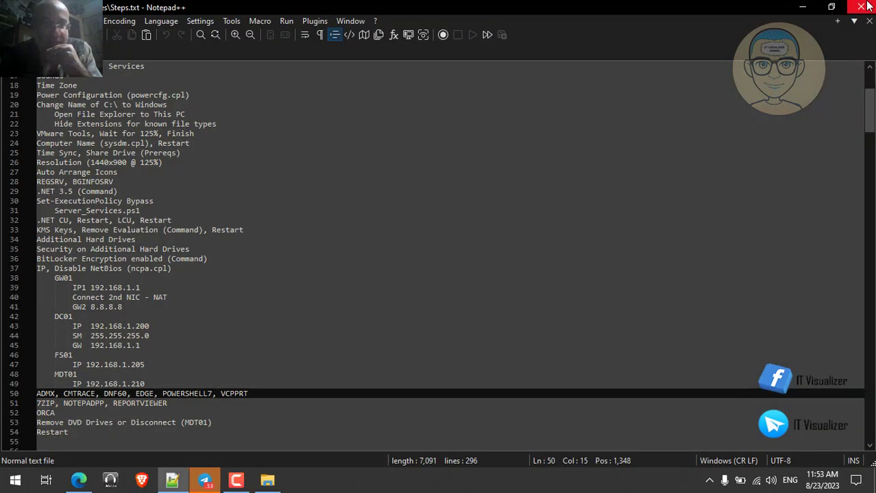
left_click(861, 5)
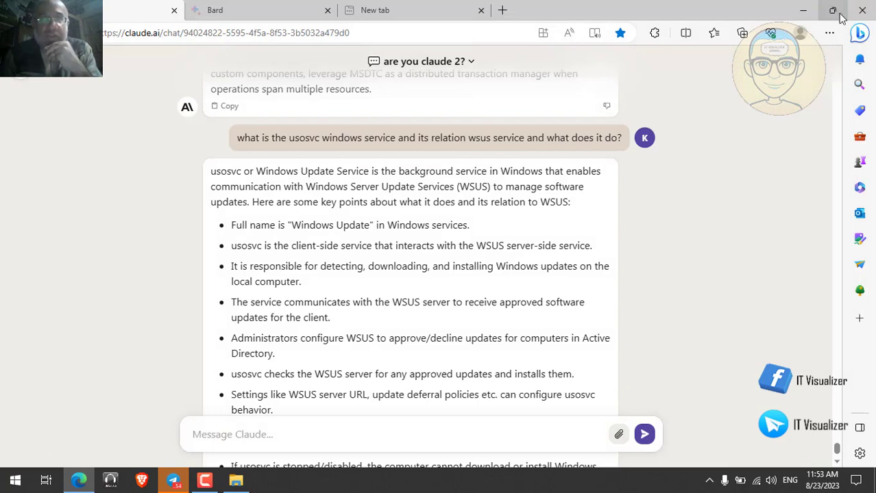
Bring Edge back and close the Claude chat tab, showing the Bard conversation.
left_click(803, 10)
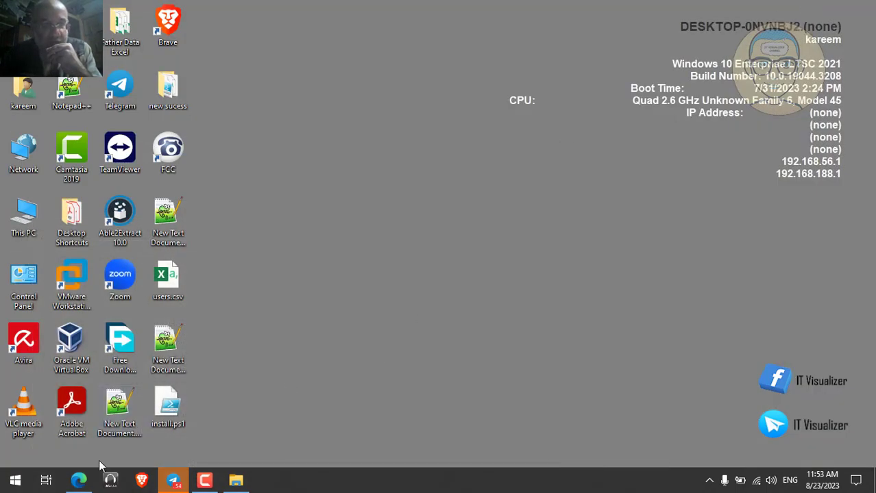
left_click(79, 479)
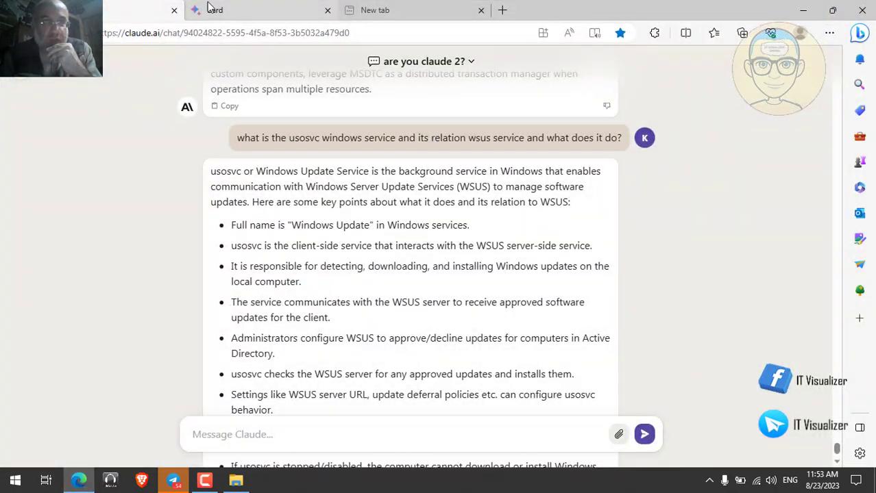
left_click(174, 11)
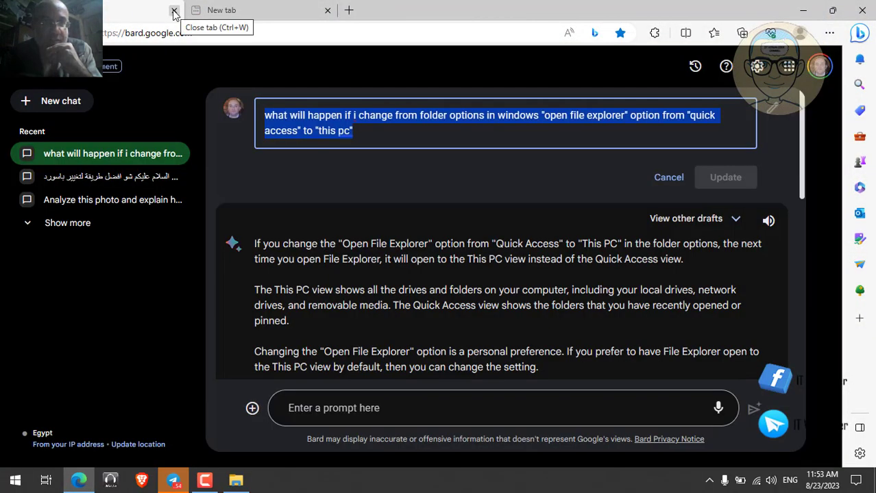